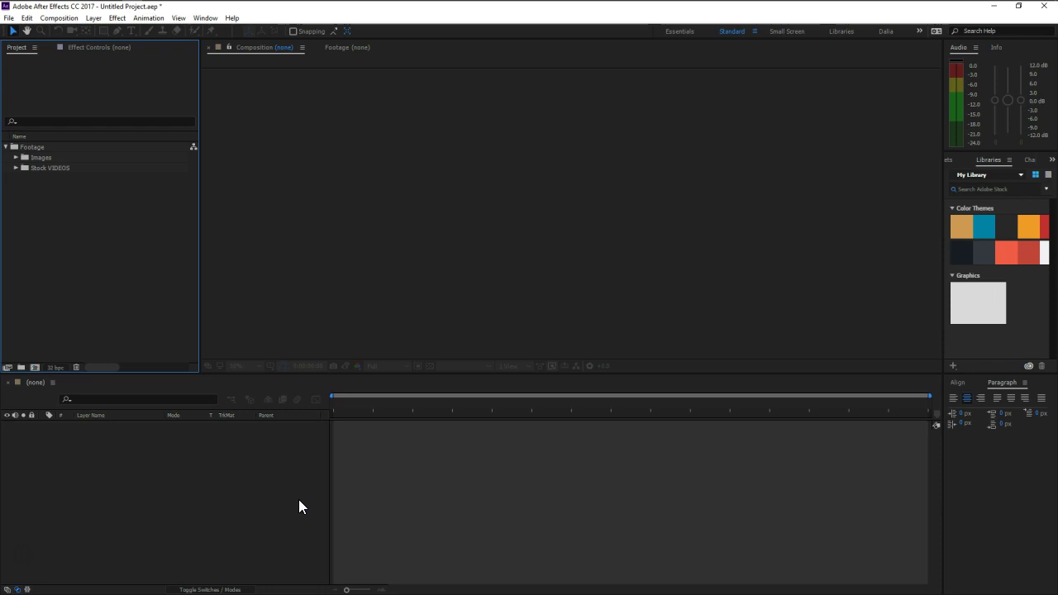
# Expand the Images folder and preview Hotspot.jpg at 100% and mixed_grunge_texture_02.jpg
pyautogui.click(16, 157)
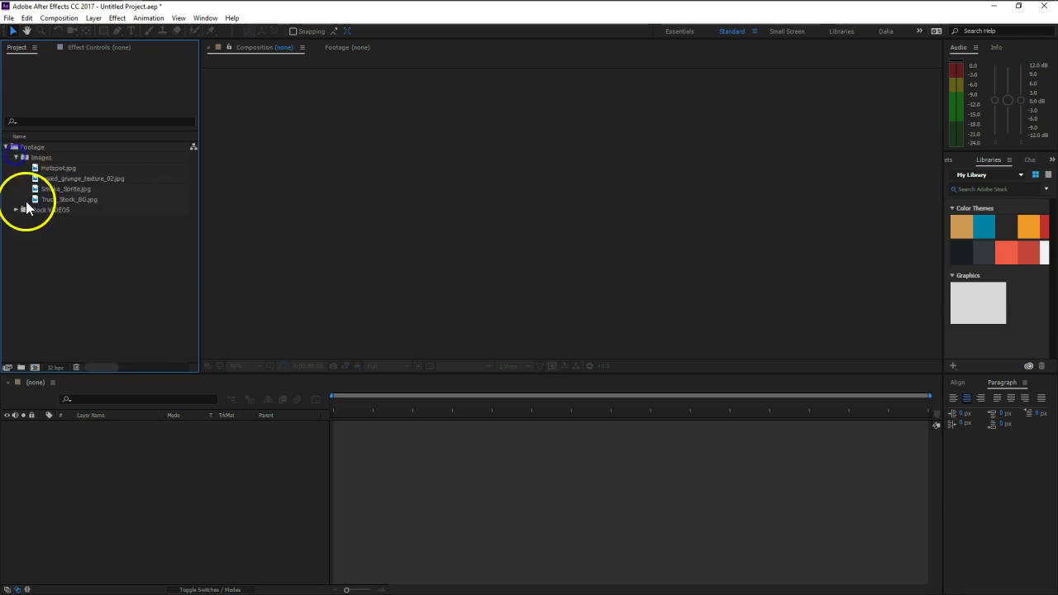
pyautogui.click(57, 168)
pyautogui.doubleClick(58, 168)
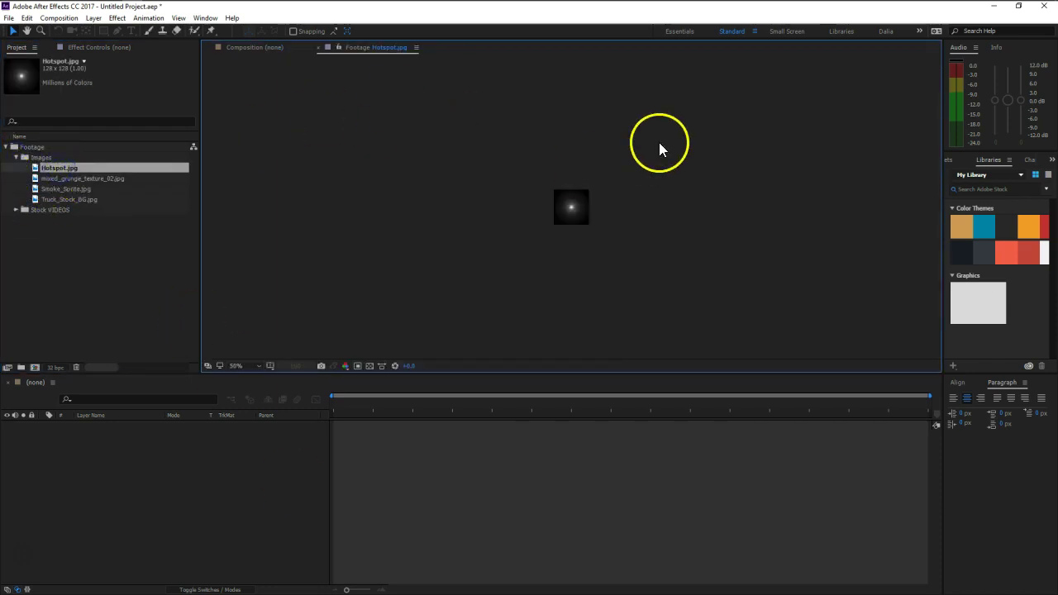
pyautogui.press('.')
pyautogui.doubleClick(107, 179)
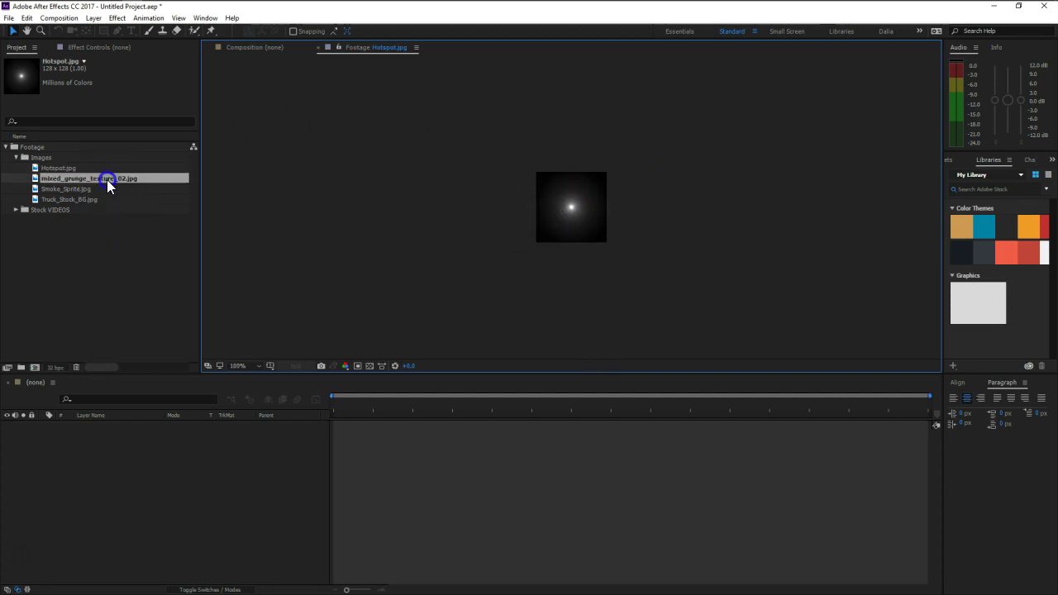
pyautogui.press(',')
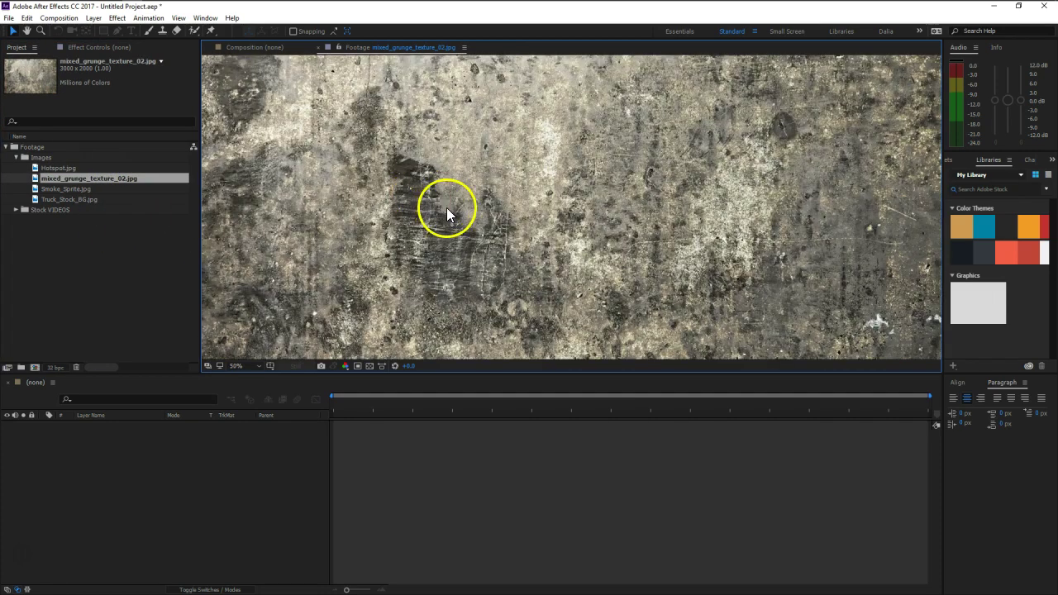
# Preview Smoke_Sprite.jpg fitted in view, then preview Truck_Stock_BG.jpg
pyautogui.doubleClick(77, 191)
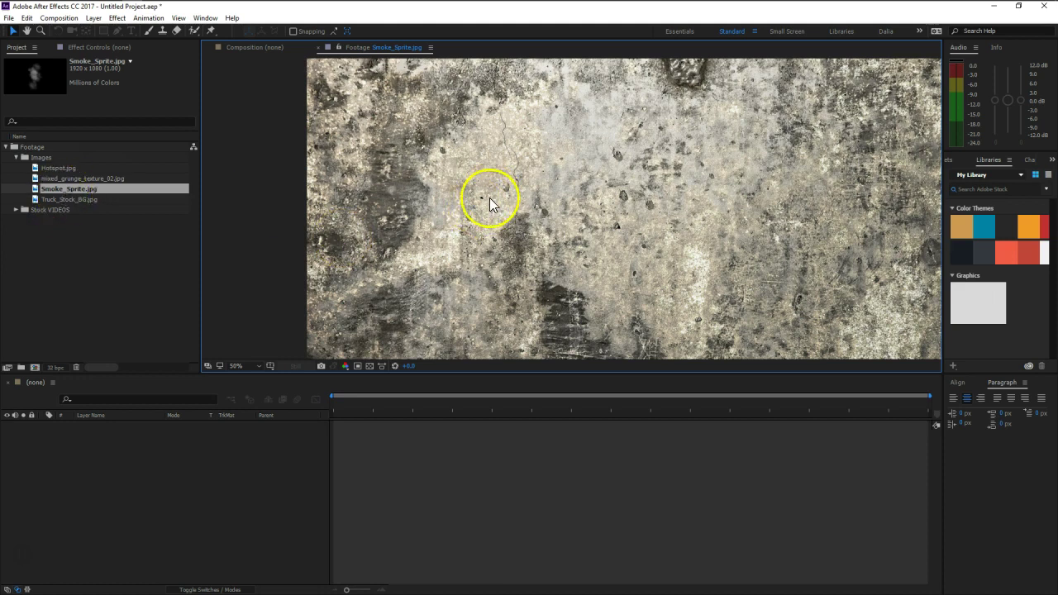
pyautogui.press(',')
pyautogui.click(77, 199)
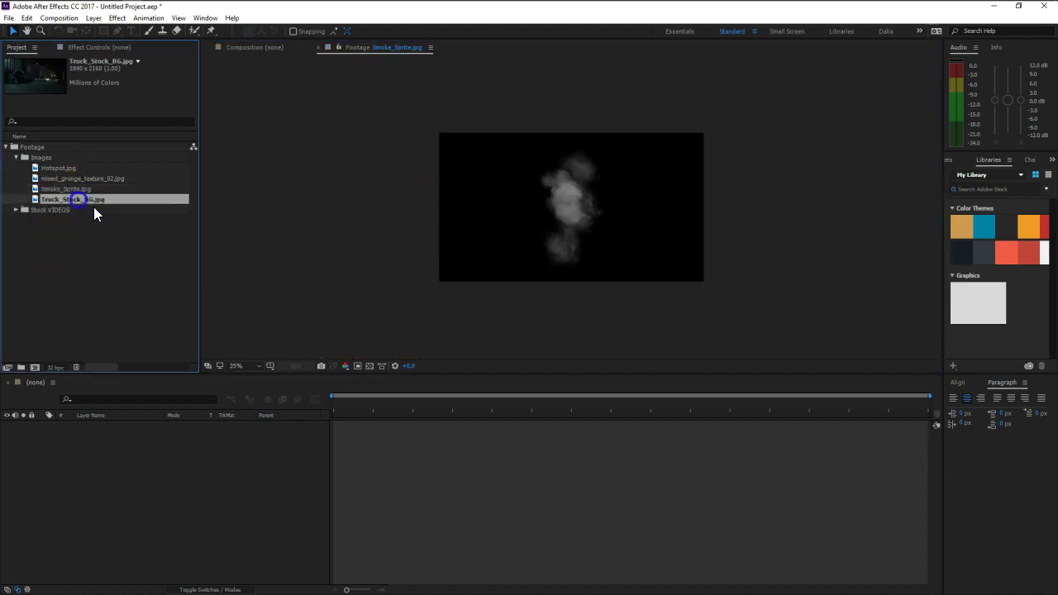
pyautogui.doubleClick(80, 201)
pyautogui.click(477, 214)
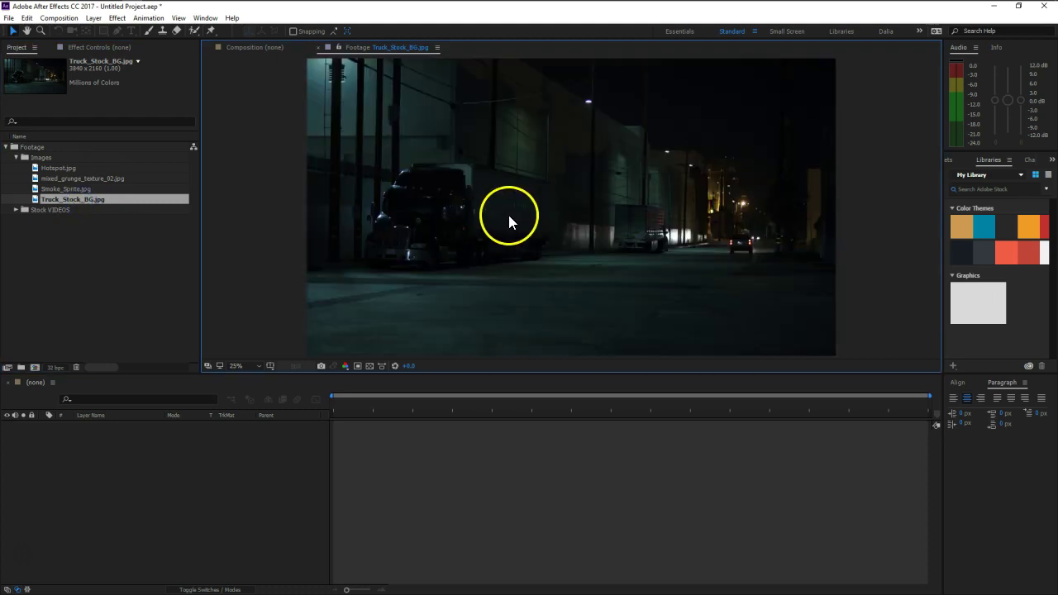
# Close the truck image preview, expand Stock VIDEOS and preview Plain_Smoke.mp4
pyautogui.click(319, 47)
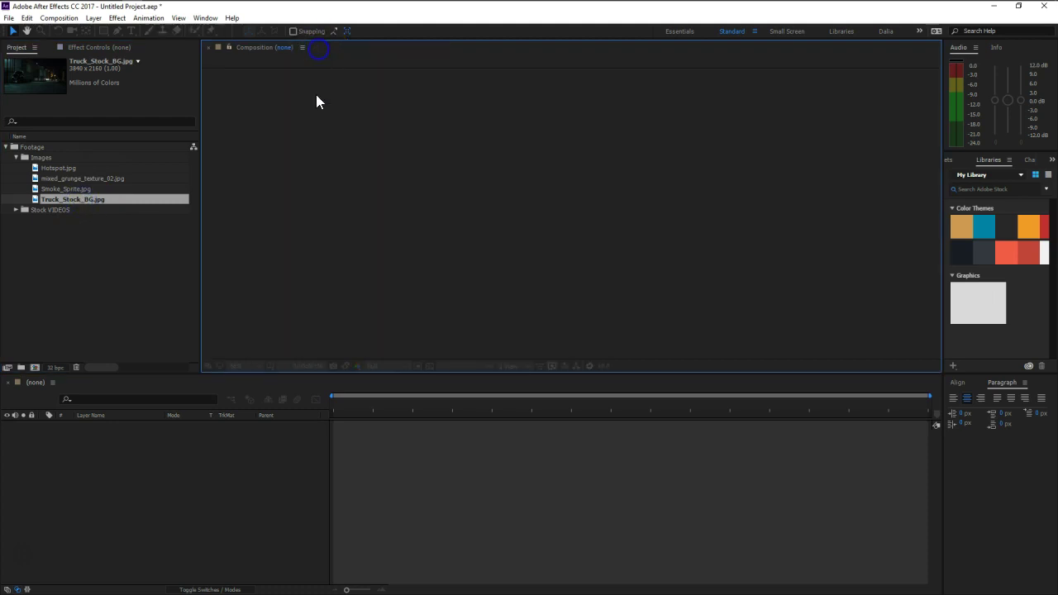
pyautogui.click(231, 450)
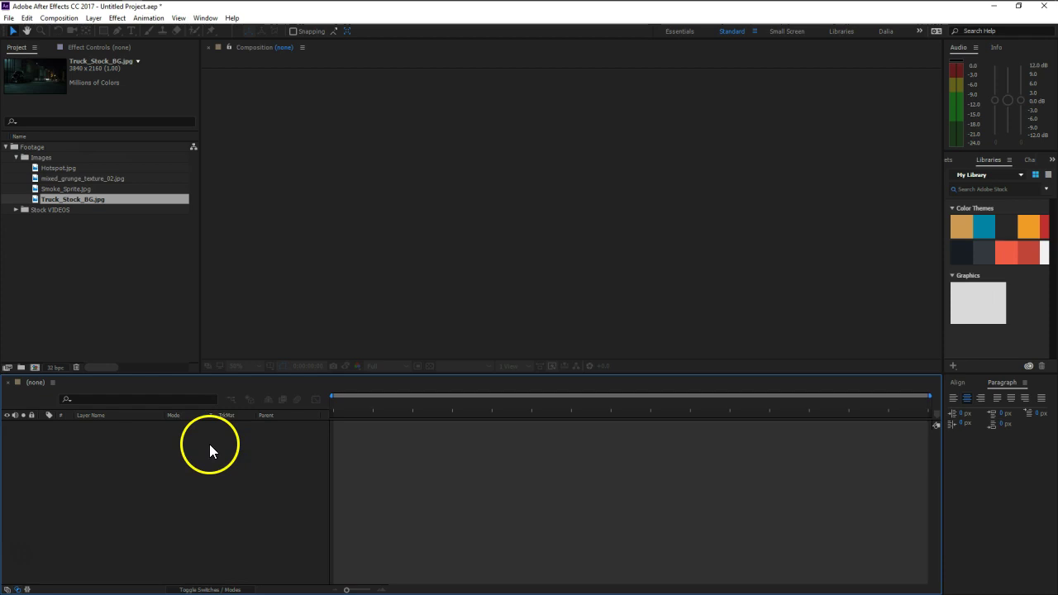
pyautogui.click(16, 210)
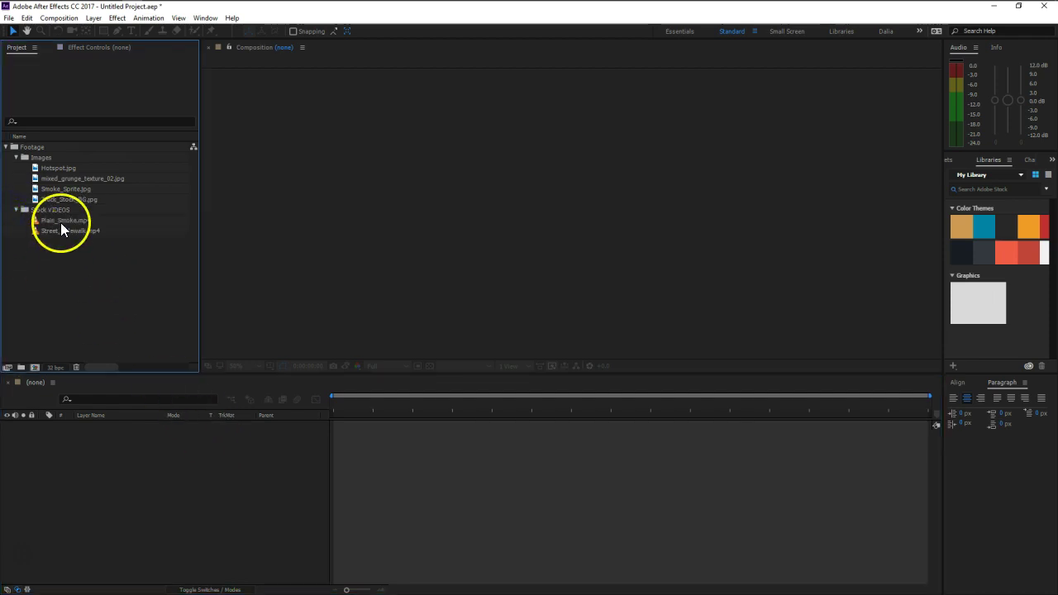
pyautogui.click(63, 220)
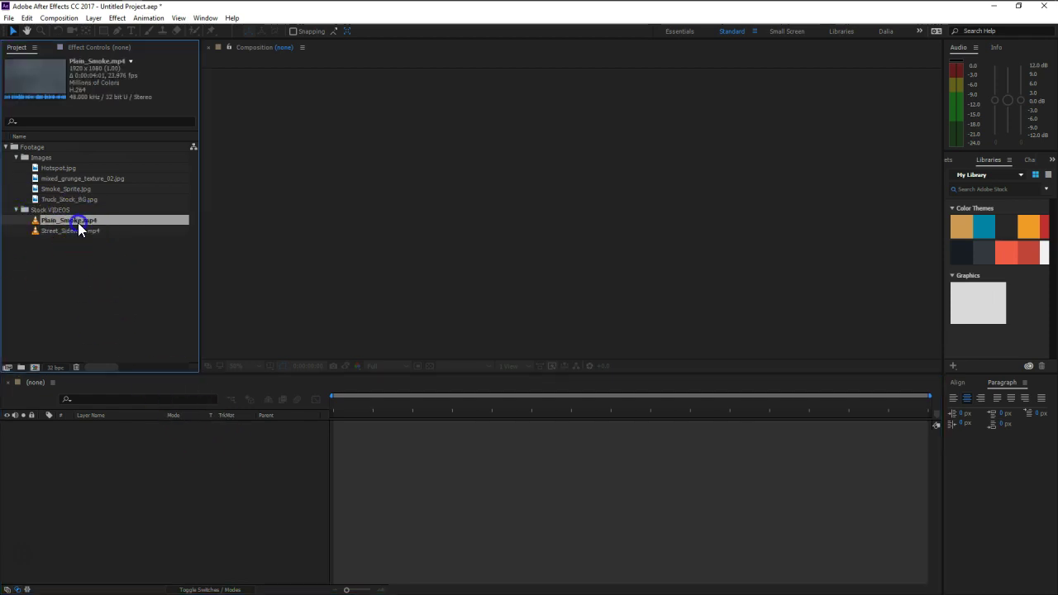
pyautogui.doubleClick(78, 221)
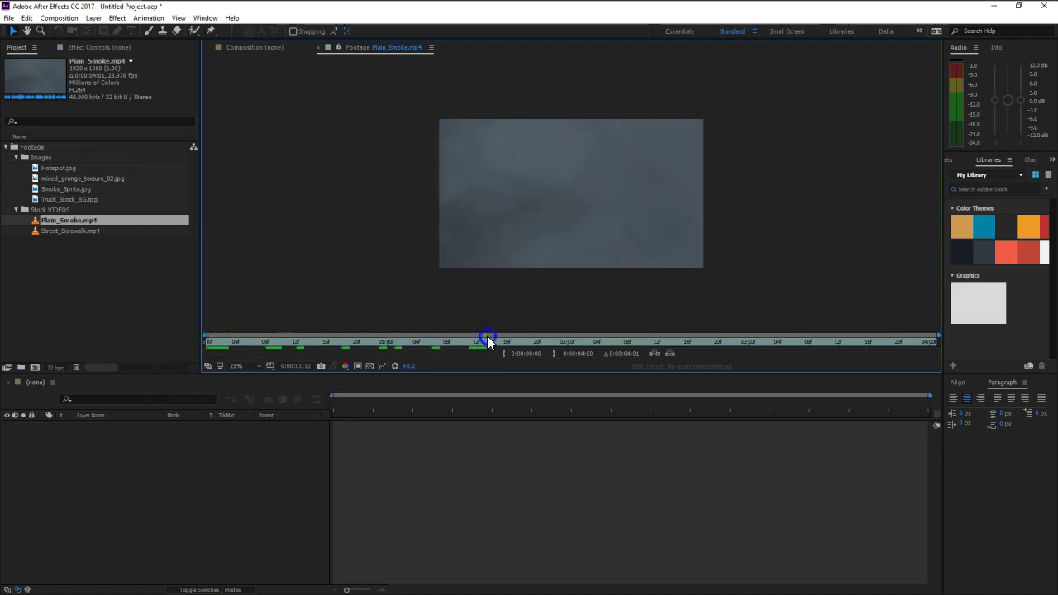
pyautogui.click(316, 47)
# Preview and scrub through Street_Sidewalk.mp4, close its preview and reselect the clip
pyautogui.doubleClick(86, 232)
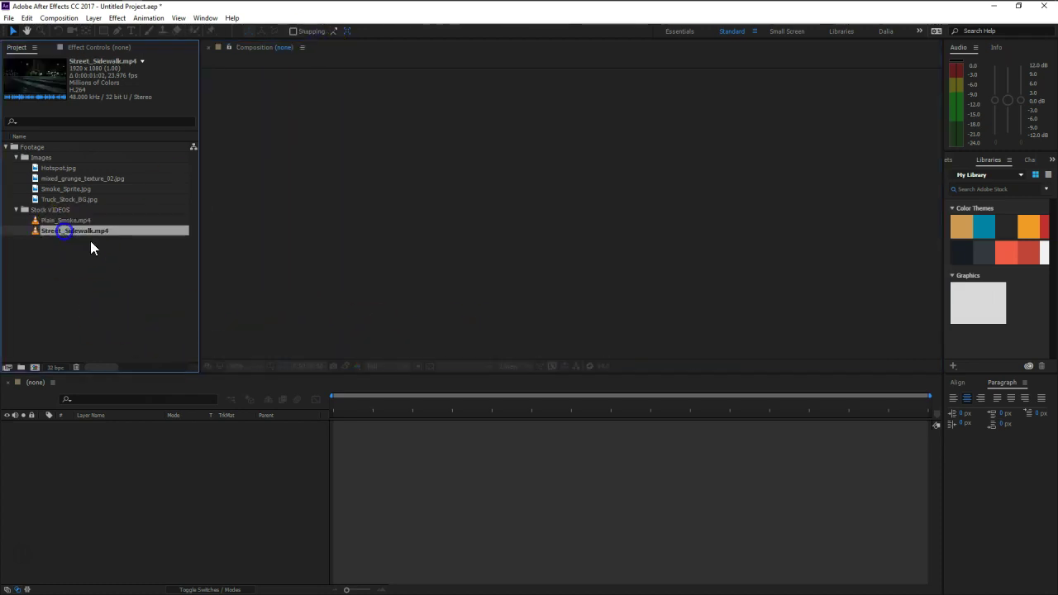
pyautogui.moveTo(210, 343); pyautogui.dragTo(216, 243)
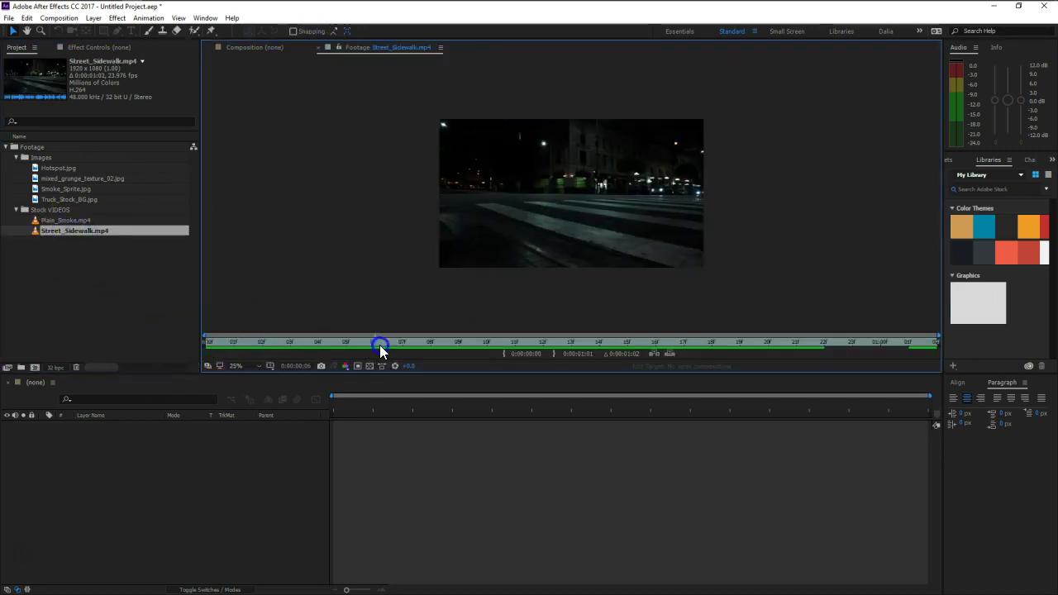
pyautogui.click(318, 47)
pyautogui.click(105, 260)
pyautogui.click(80, 233)
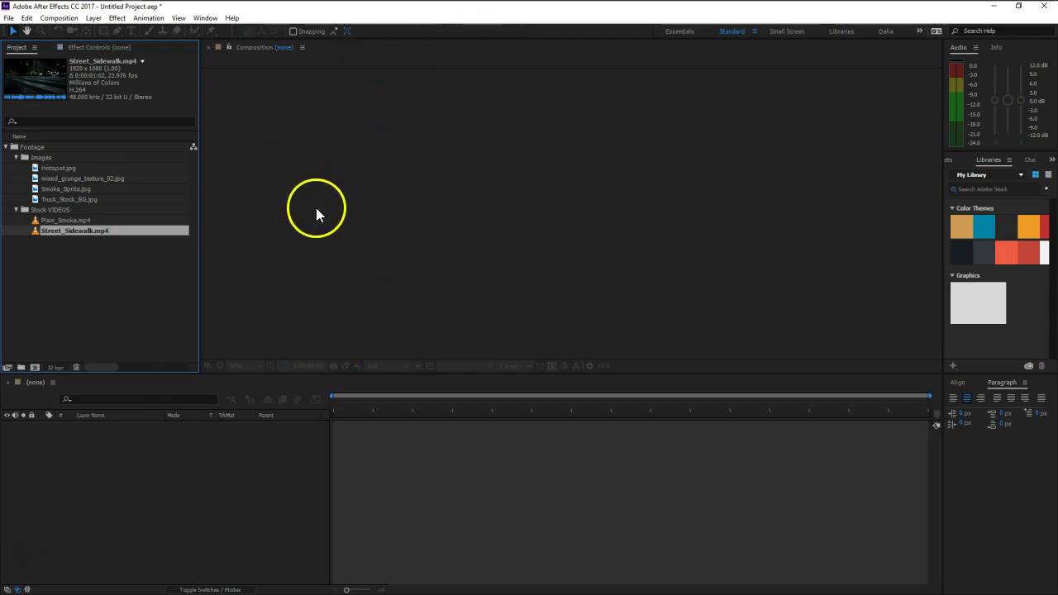
pyautogui.keyDown('alt'); pyautogui.click(54, 368); pyautogui.keyUp('alt')
pyautogui.keyDown('alt'); pyautogui.click(55, 368); pyautogui.keyUp('alt')
pyautogui.keyDown('alt'); pyautogui.click(55, 369); pyautogui.keyUp('alt')
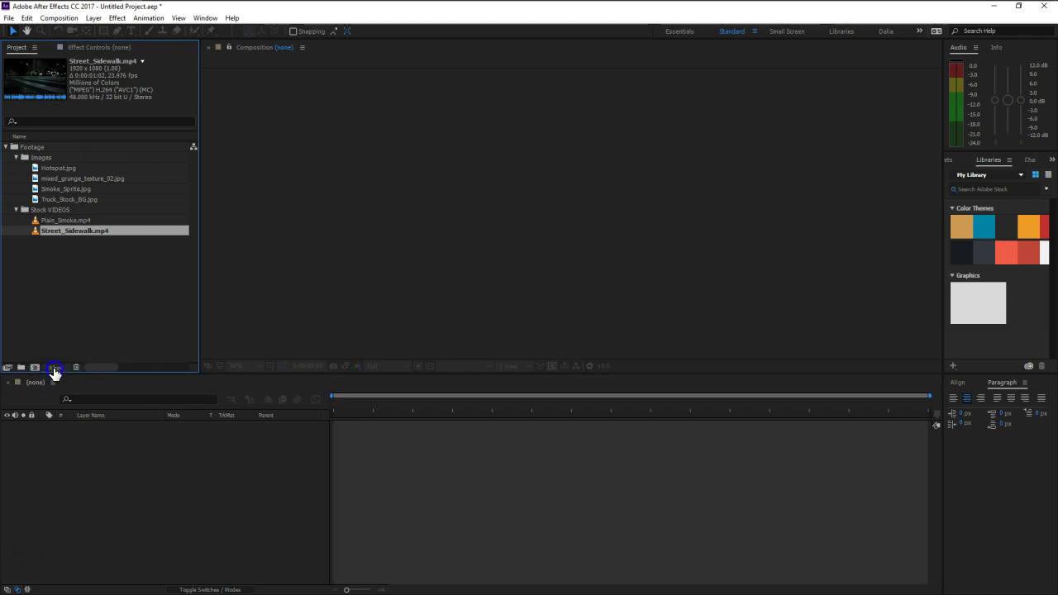
pyautogui.click(156, 125)
pyautogui.click(148, 162)
pyautogui.click(306, 309)
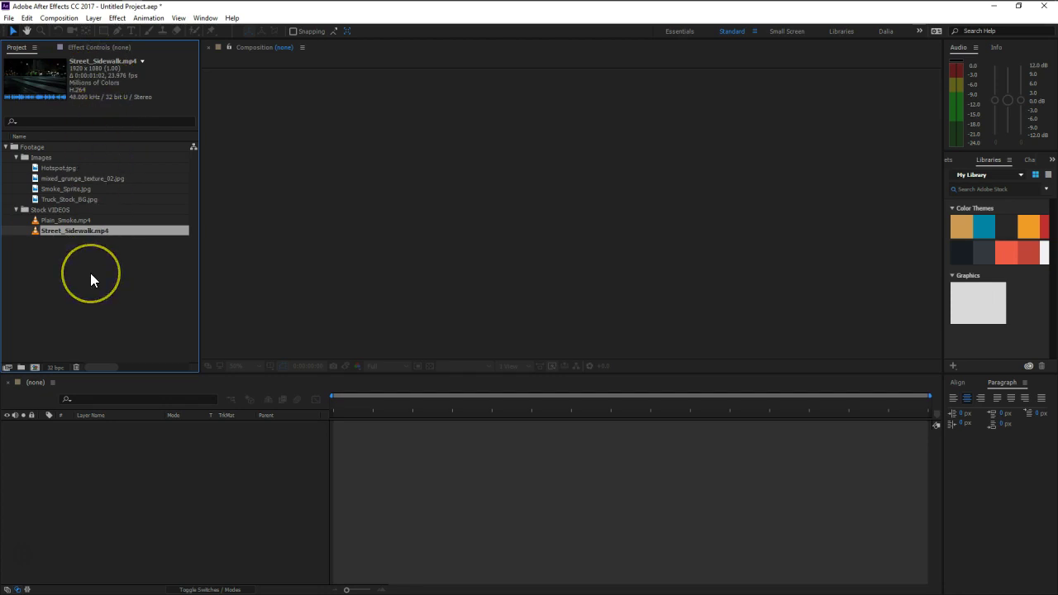
pyautogui.click(58, 17)
pyautogui.click(79, 30)
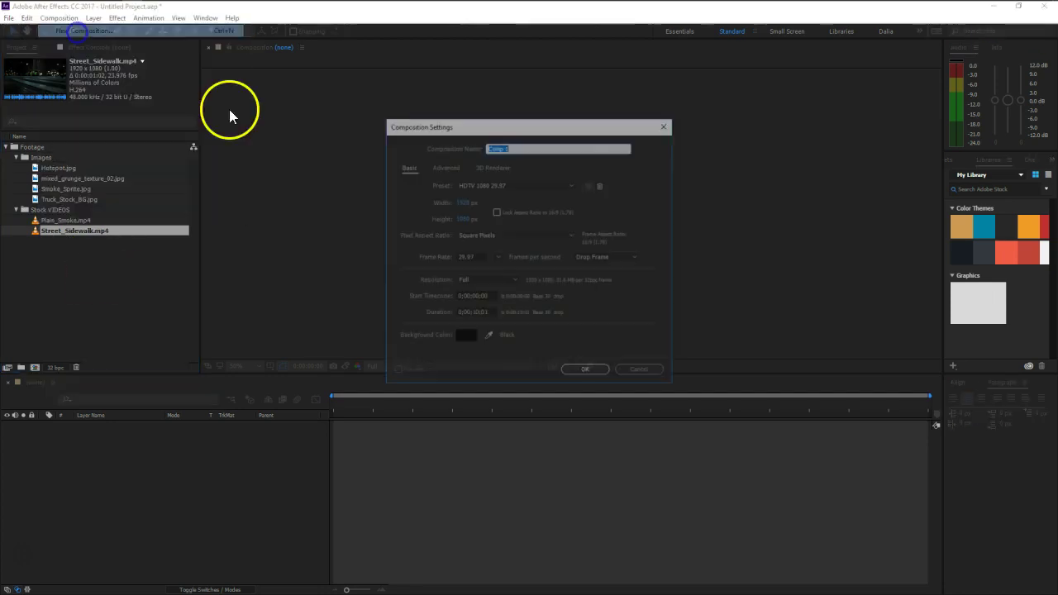
pyautogui.click(468, 202)
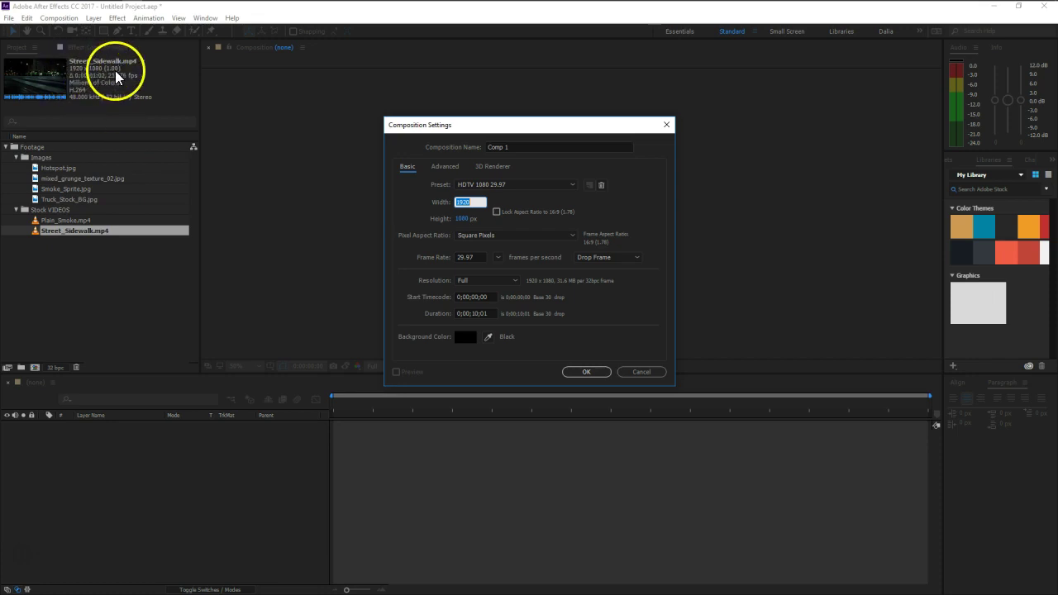
pyautogui.write('1280')
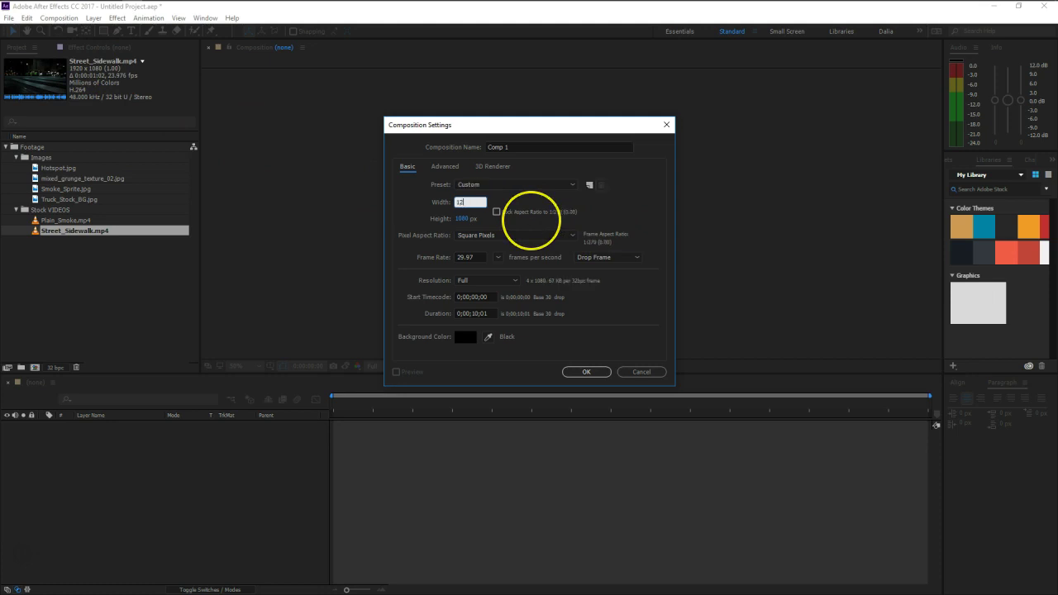
pyautogui.click(464, 219)
pyautogui.write('720')
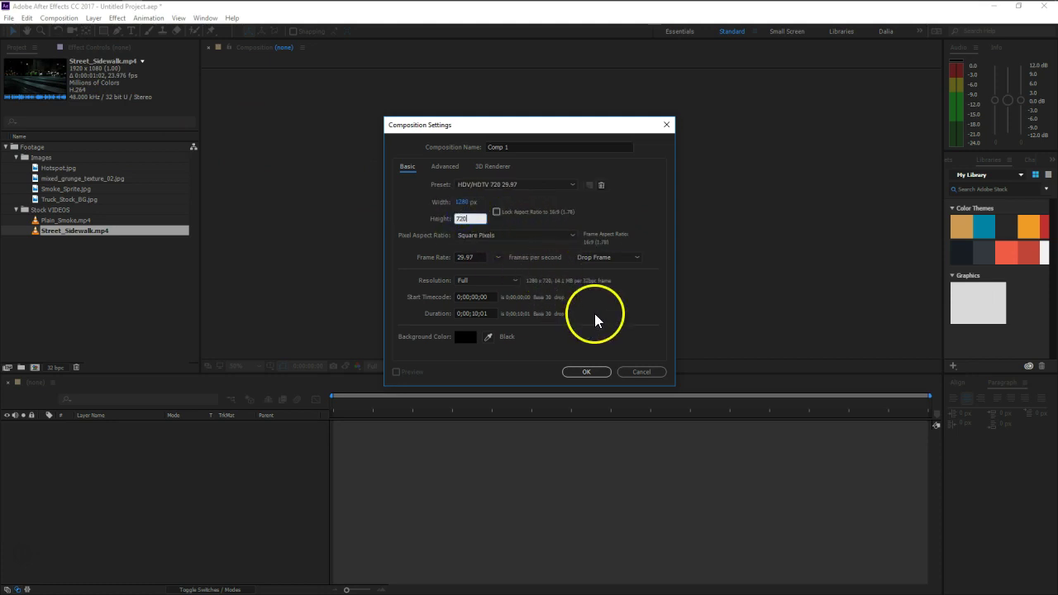
pyautogui.click(616, 300)
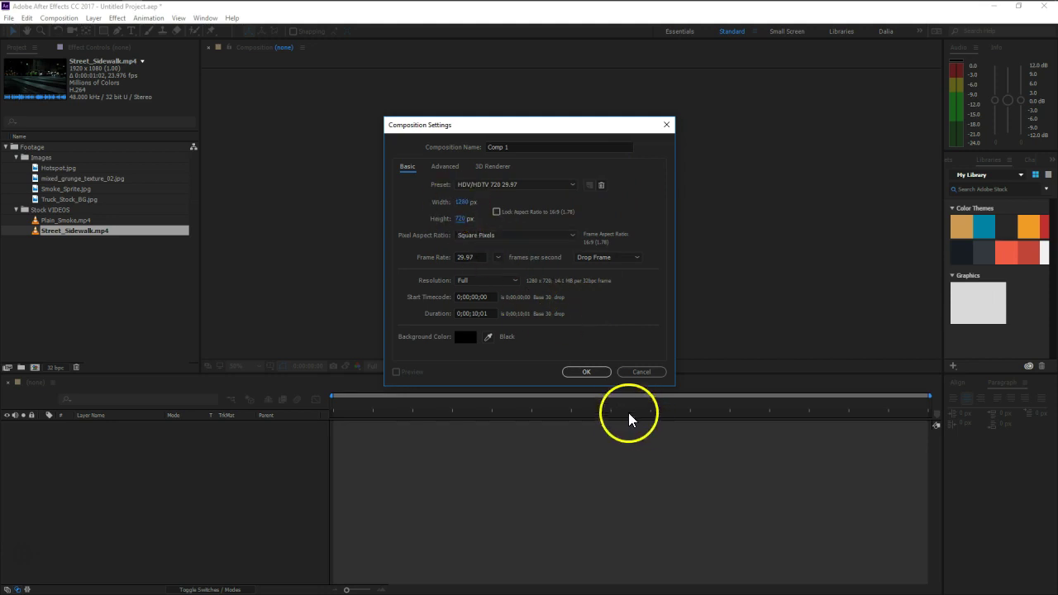
pyautogui.click(657, 373)
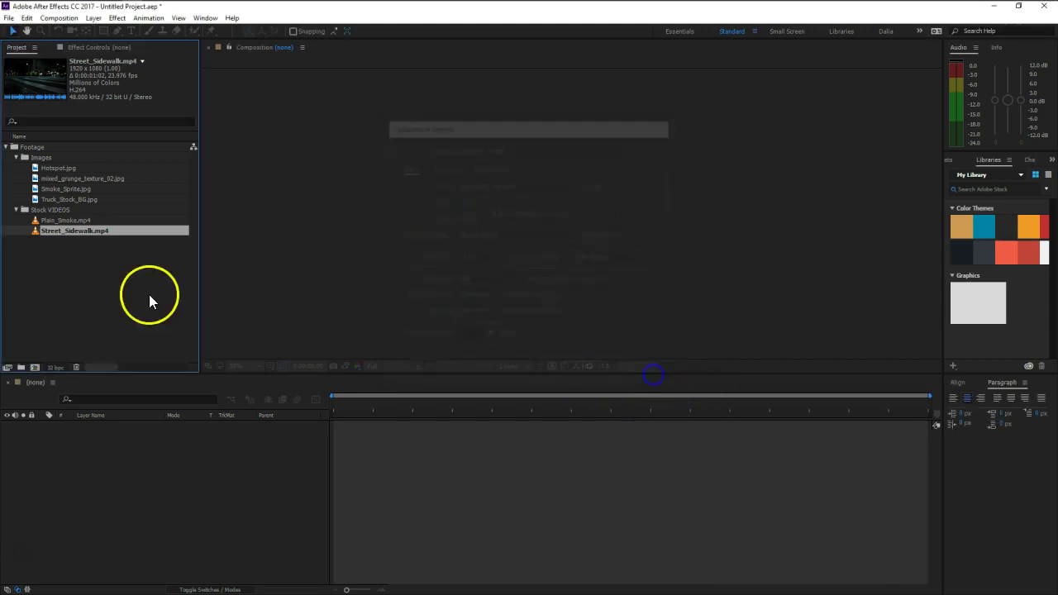
# Create a Street_Sidewalk composition from the Street_Sidewalk.mp4 clip and select its layer
pyautogui.moveTo(35, 236); pyautogui.dragTo(34, 368)
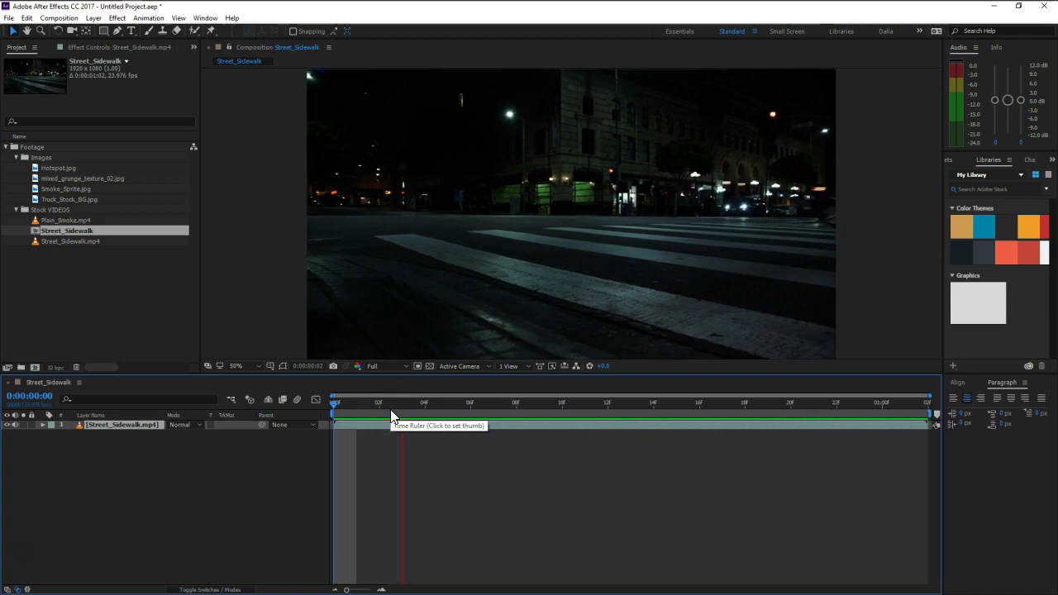
pyautogui.press('space')
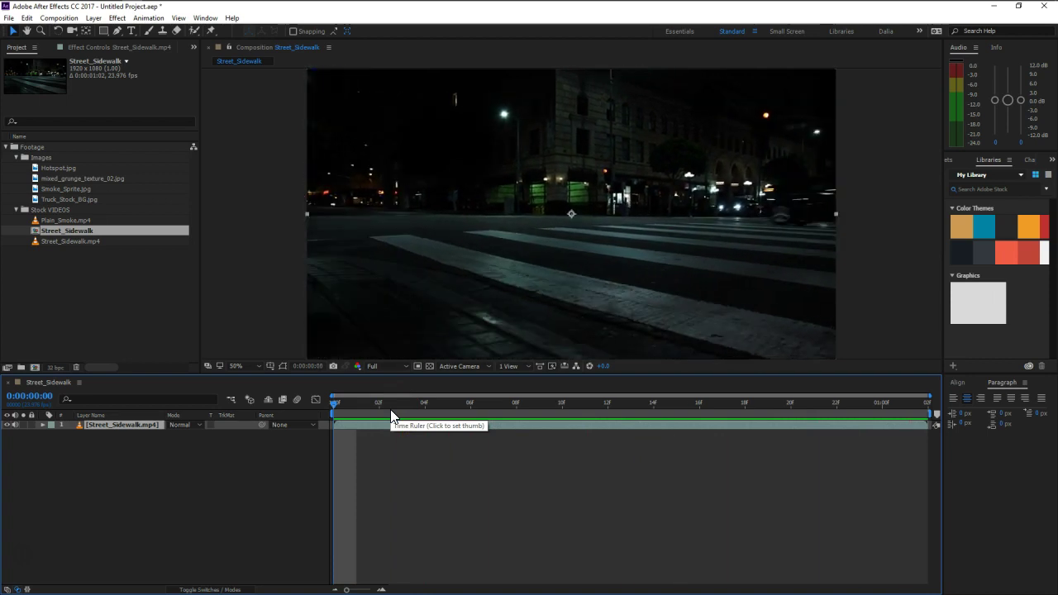
pyautogui.click(61, 139)
# Check the composition's 23.976 fps frame rate in Composition Settings, then scrub the footage
pyautogui.click(59, 17)
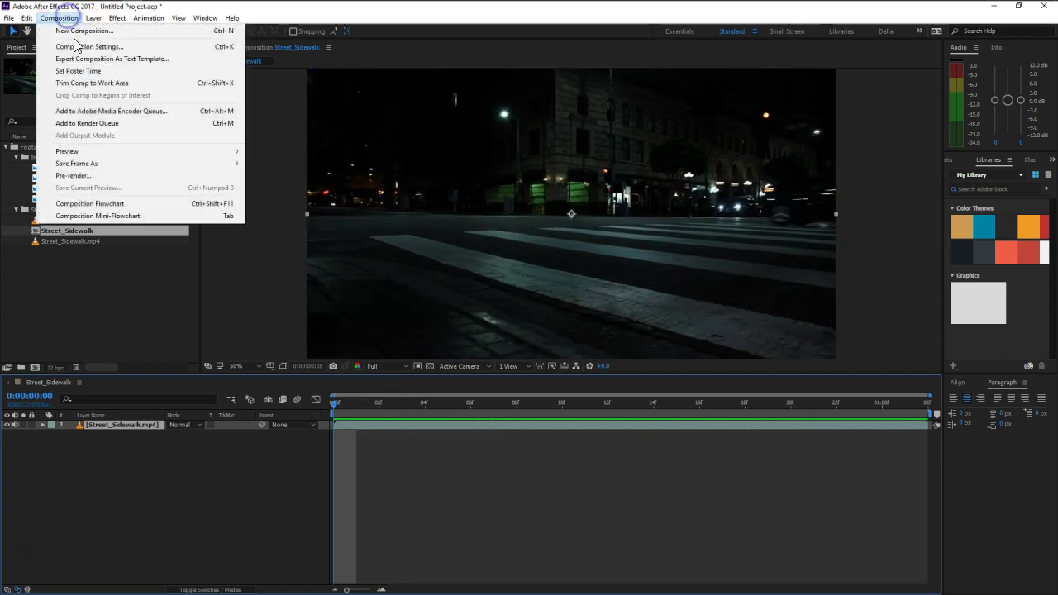
pyautogui.click(74, 44)
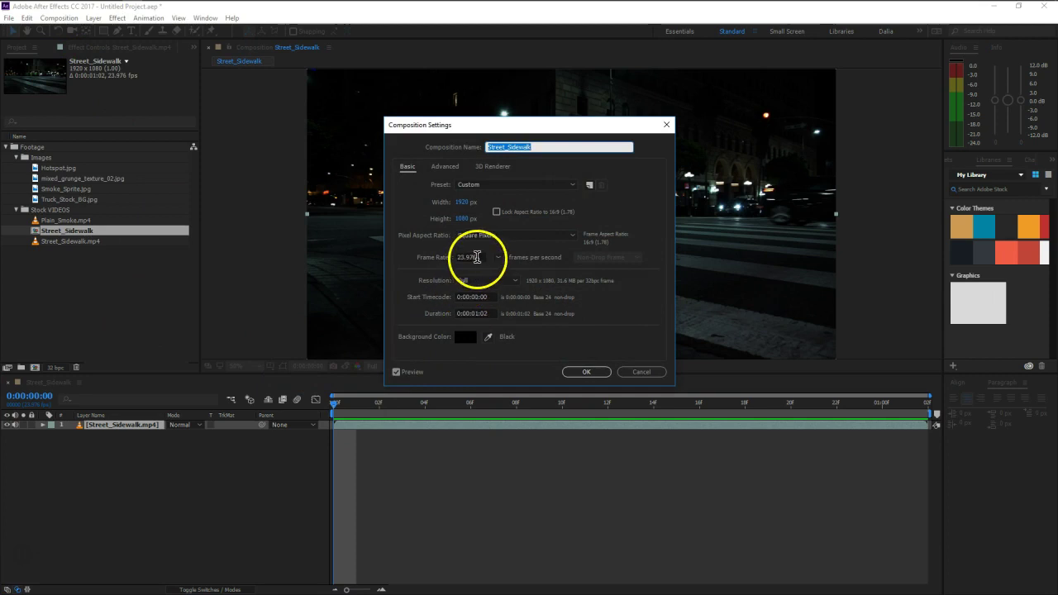
pyautogui.moveTo(544, 125); pyautogui.dragTo(339, 93)
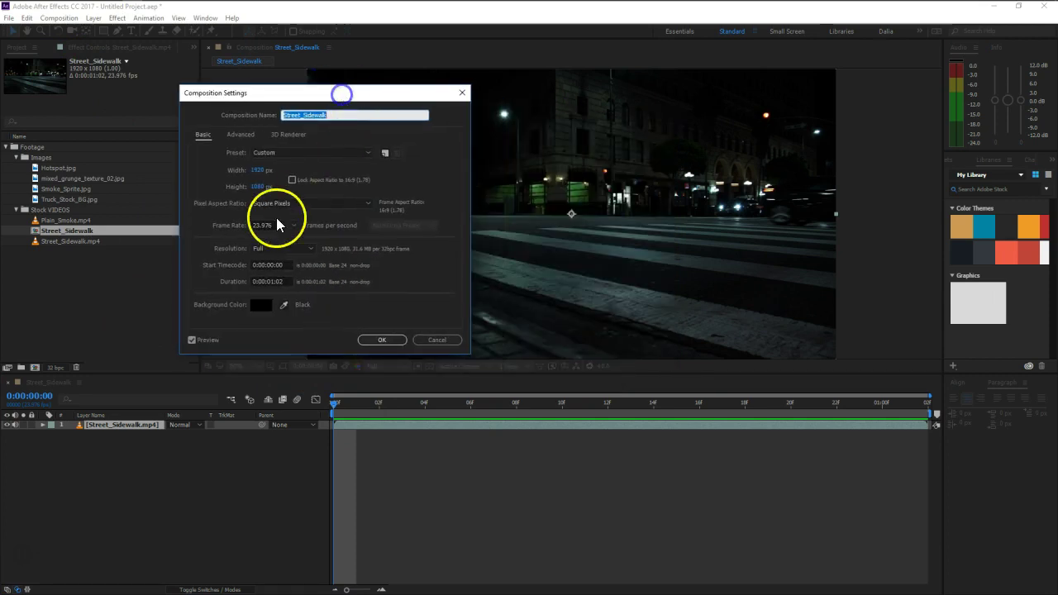
pyautogui.click(252, 226)
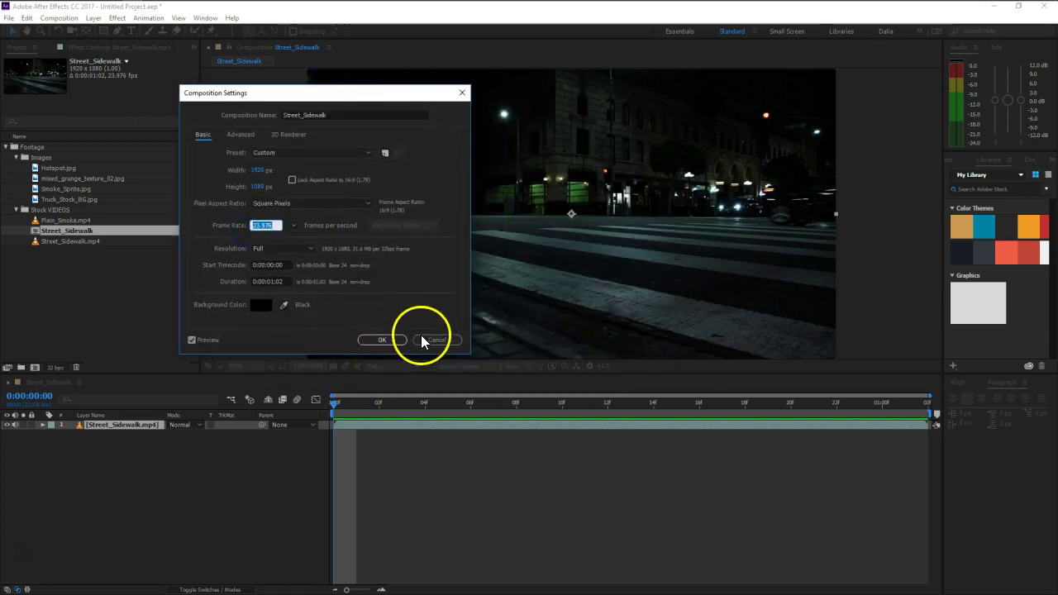
pyautogui.click(388, 340)
pyautogui.moveTo(336, 403); pyautogui.dragTo(906, 402)
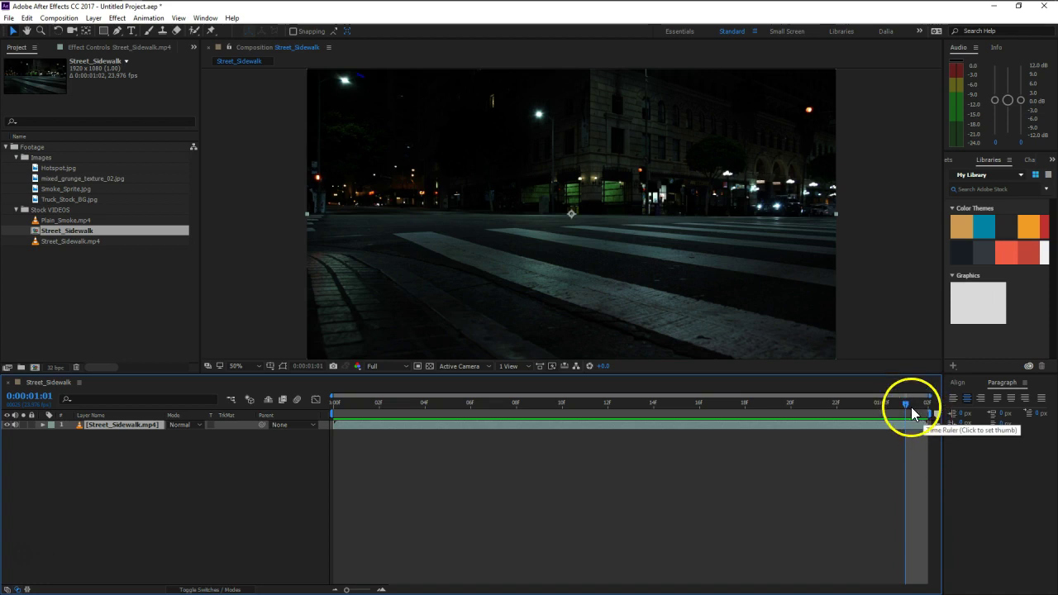
pyautogui.moveTo(901, 402); pyautogui.dragTo(909, 403)
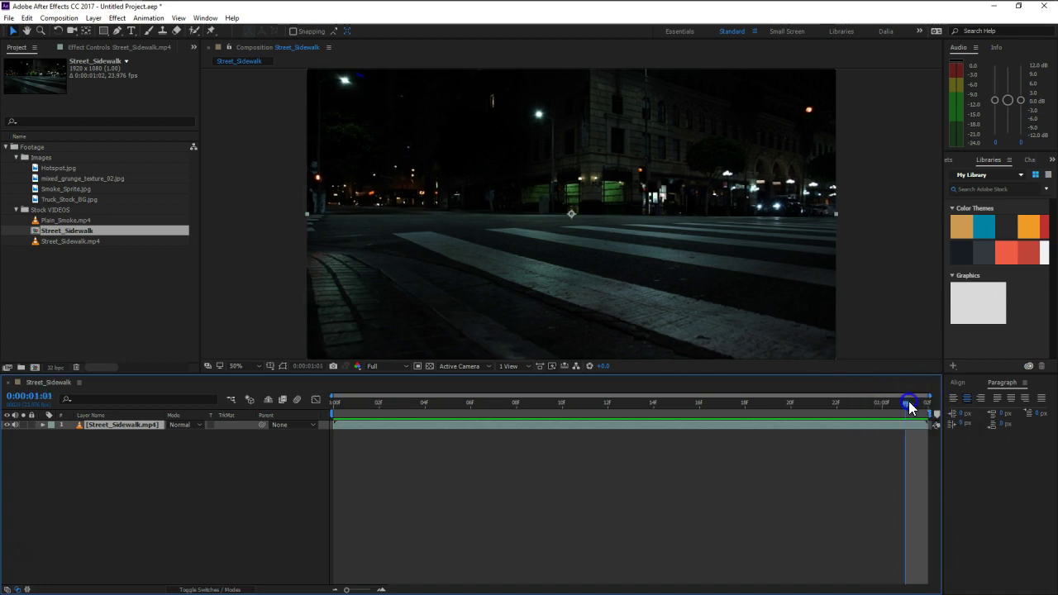
pyautogui.moveTo(908, 401); pyautogui.dragTo(273, 418)
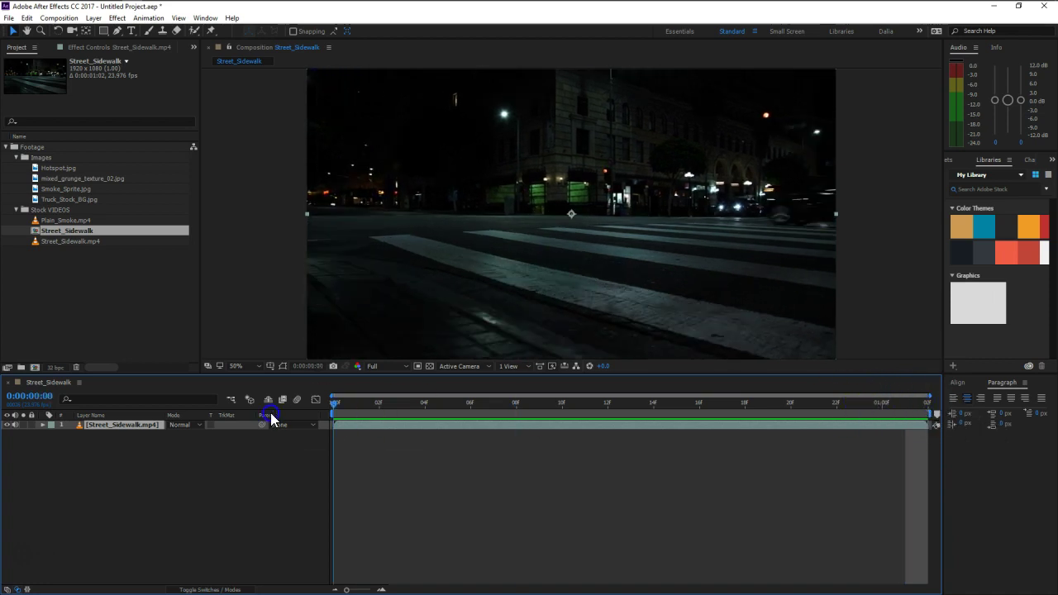
# Set the composition frame rate to 25 and scrub through to check it
pyautogui.click(58, 18)
pyautogui.click(87, 46)
pyautogui.click(276, 225)
pyautogui.write('25')
pyautogui.click(380, 340)
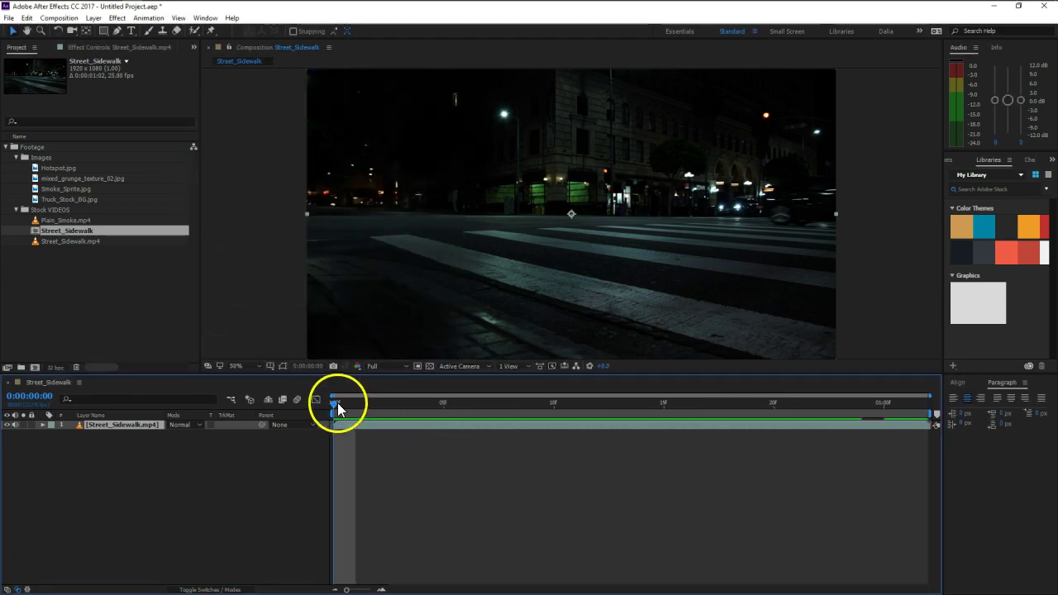
pyautogui.moveTo(336, 403); pyautogui.dragTo(906, 403)
pyautogui.press('space')
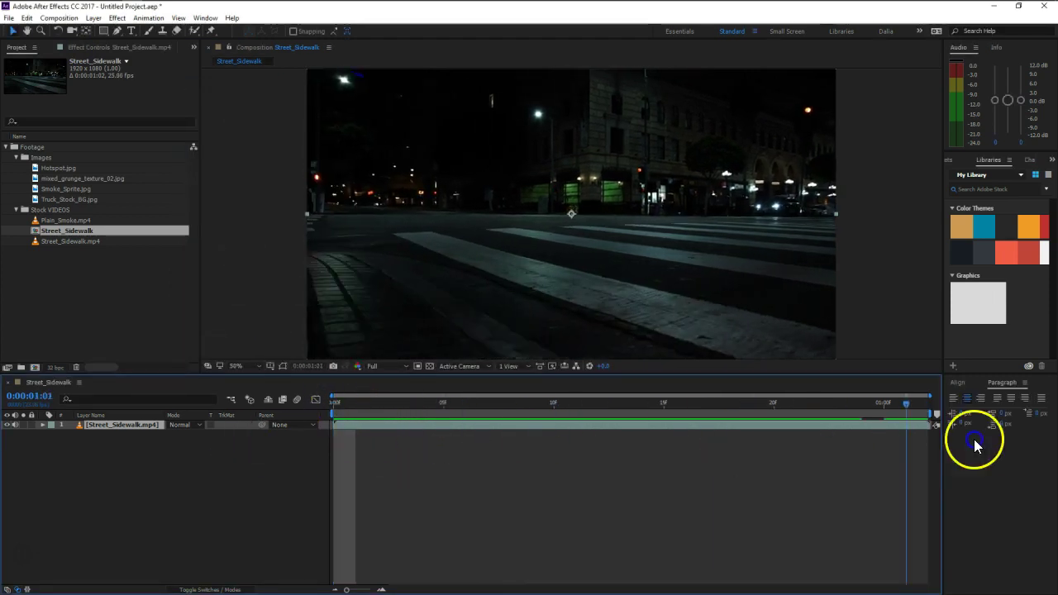
# Conform the Street_Sidewalk.mp4 footage to 25 fps in Interpret Footage
pyautogui.rightClick(68, 241)
pyautogui.moveTo(165, 322)
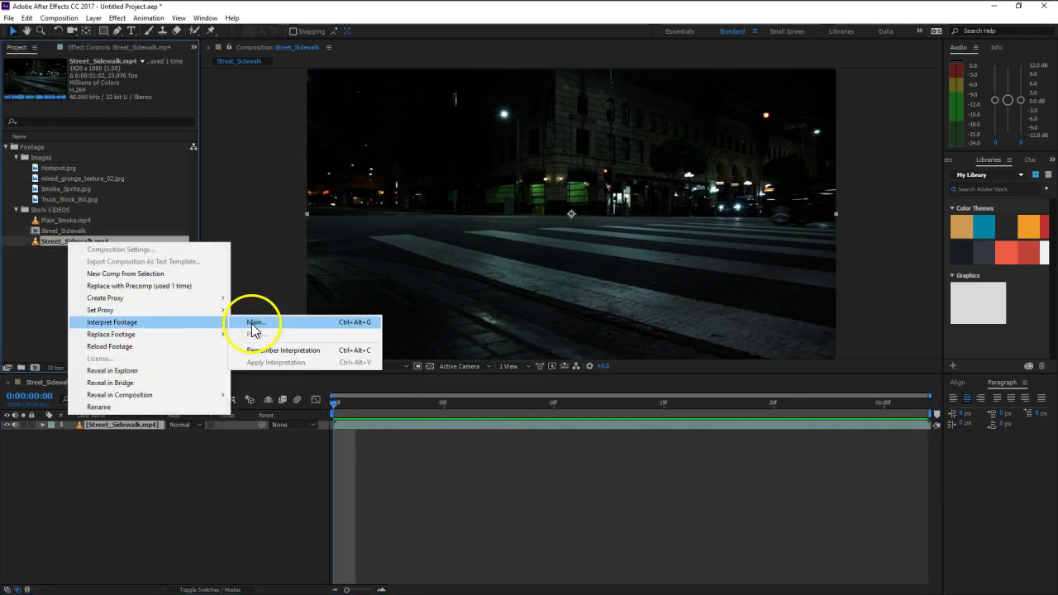
pyautogui.click(249, 323)
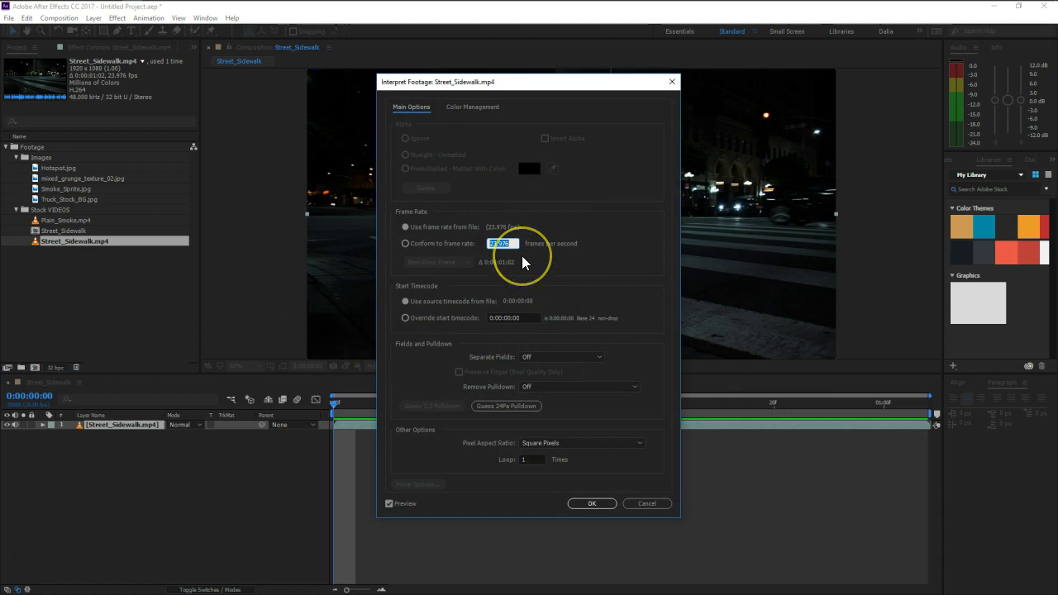
pyautogui.write('25')
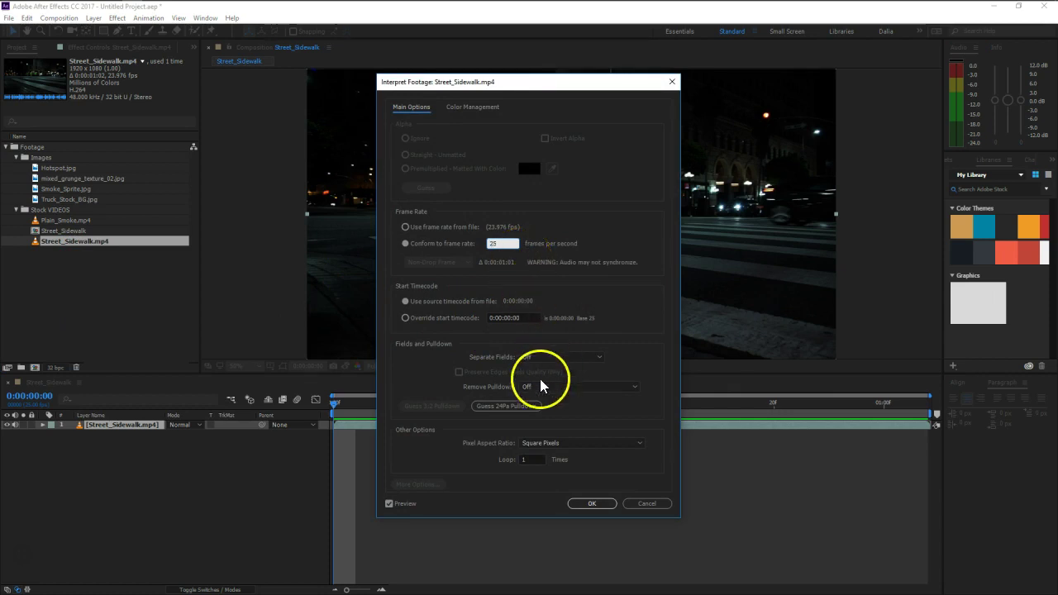
pyautogui.click(587, 504)
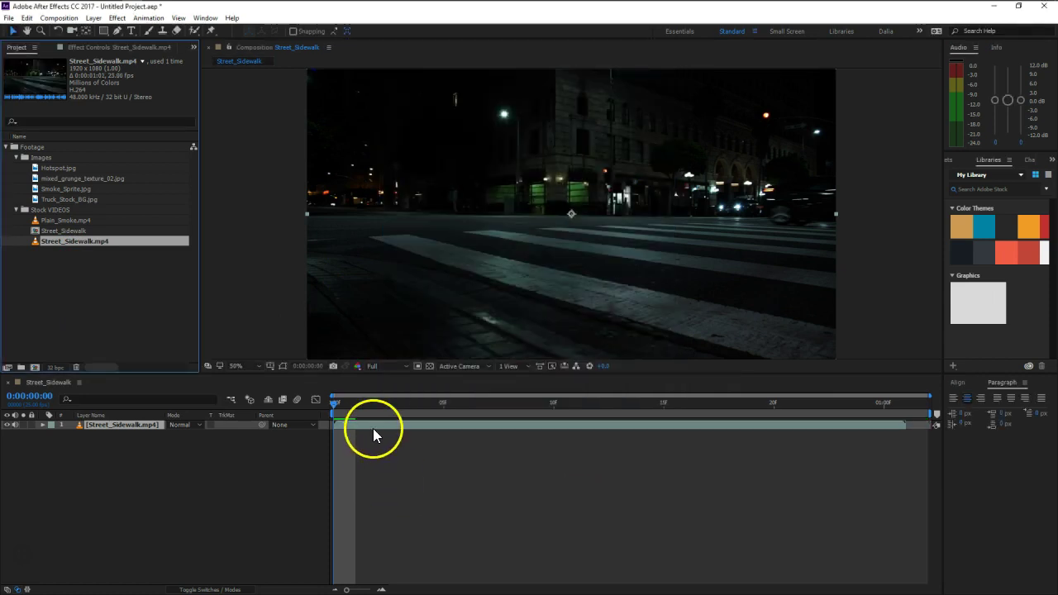
# Trim the composition to its work area where the clip ends and preview it from the start
pyautogui.moveTo(335, 404); pyautogui.dragTo(903, 447)
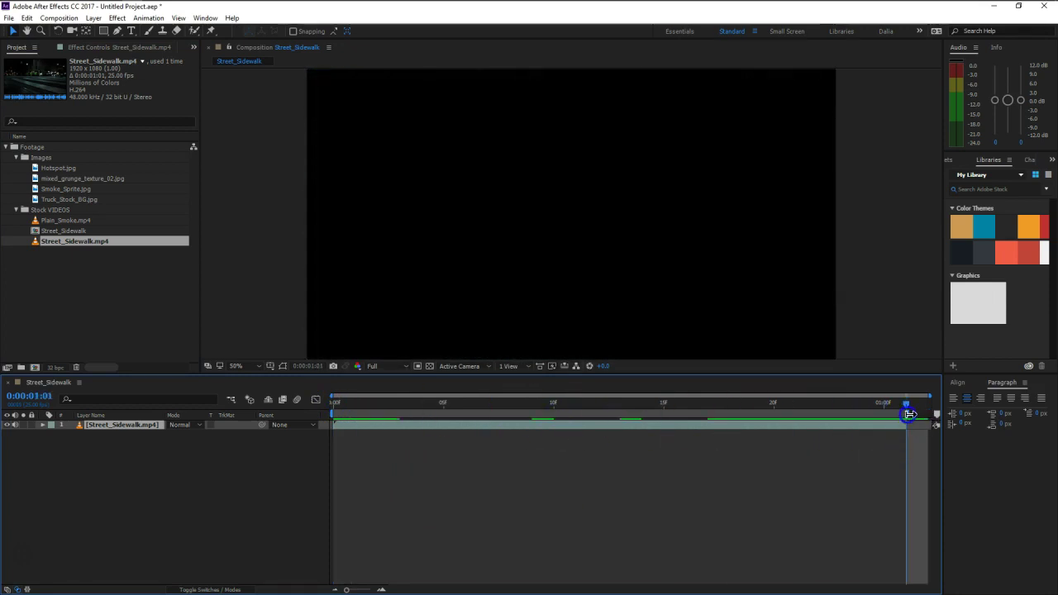
pyautogui.rightClick(900, 420)
pyautogui.click(916, 445)
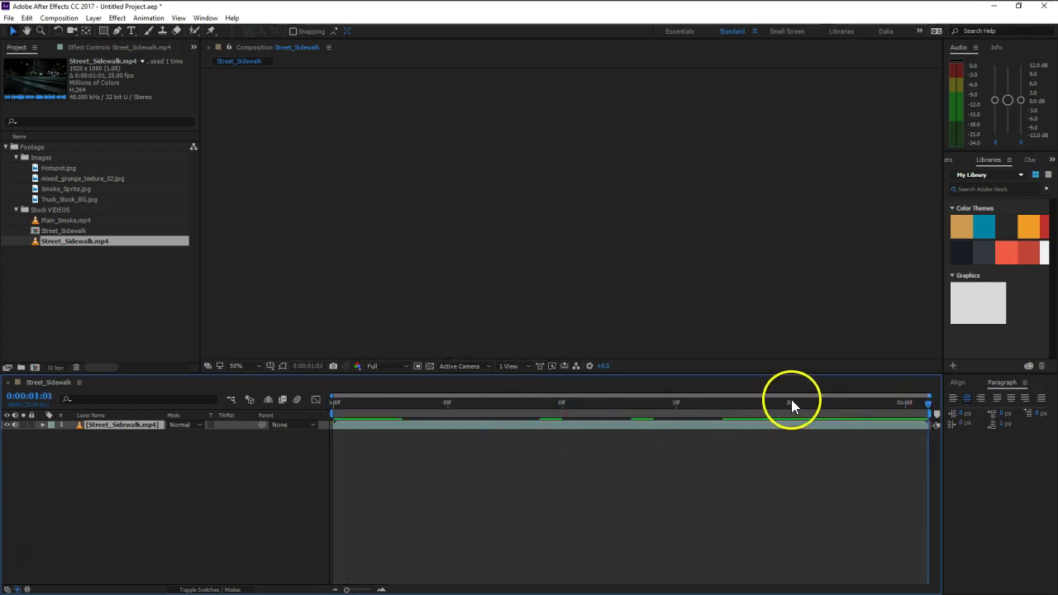
pyautogui.press('Home')
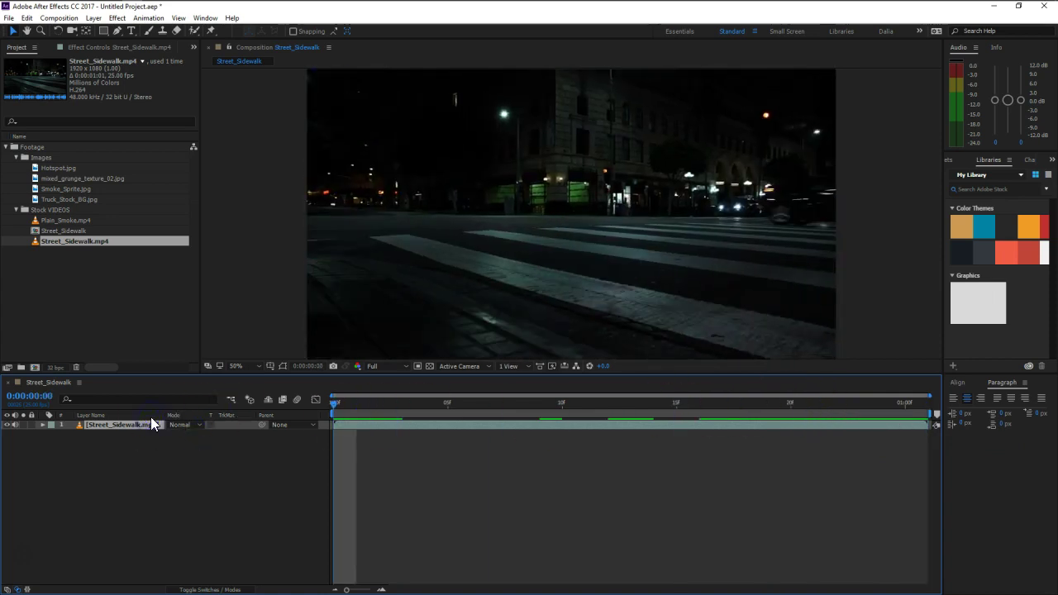
pyautogui.press('space')
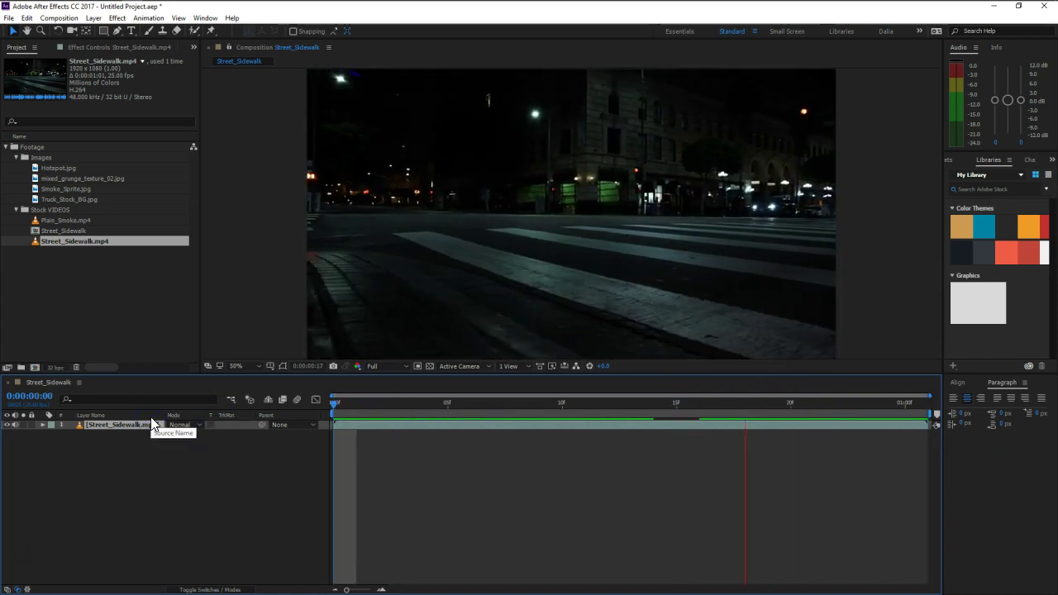
pyautogui.press('space')
pyautogui.click(209, 535)
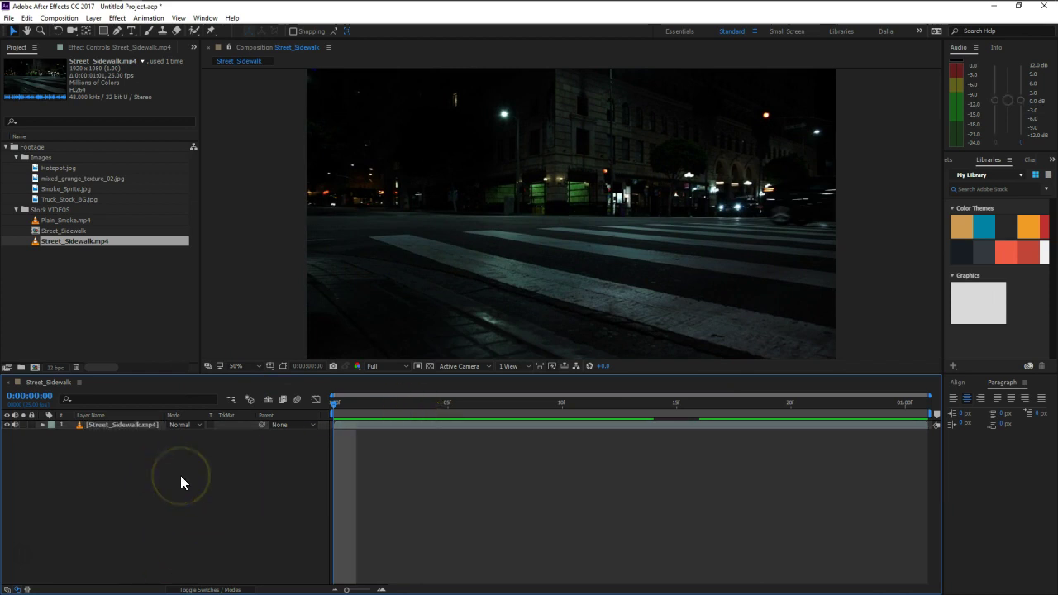
pyautogui.hotkey('ctrl', 'y')
# Create a black solid layer named Lighting
pyautogui.write('Lighting')
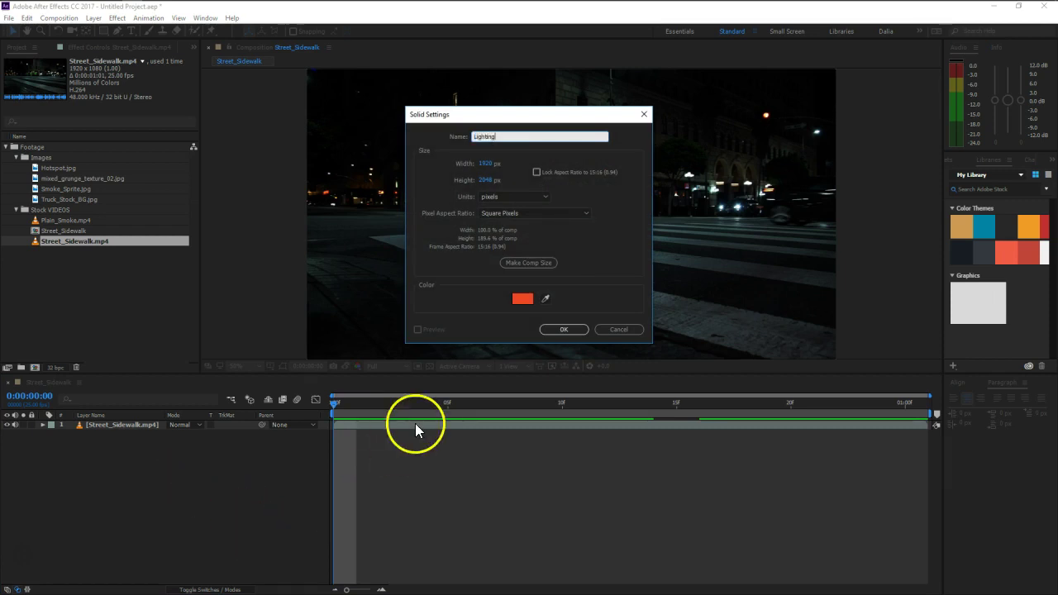
pyautogui.click(523, 298)
pyautogui.moveTo(143, 252); pyautogui.dragTo(33, 331)
pyautogui.click(314, 163)
pyautogui.click(584, 331)
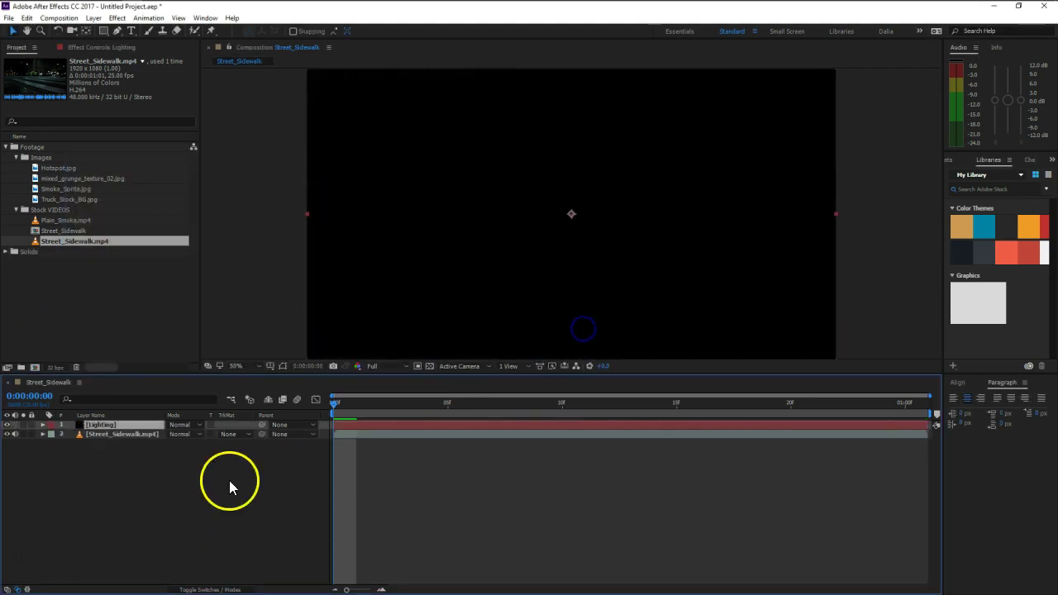
# Show the Effects & Presets panel from the hidden panels list
pyautogui.click(1051, 160)
pyautogui.click(1024, 175)
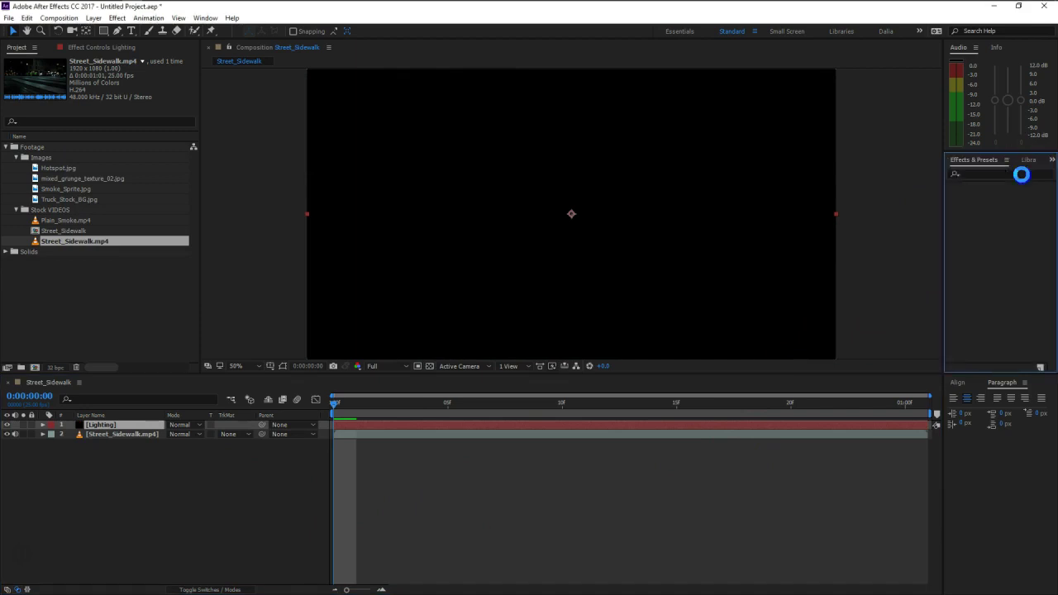
pyautogui.click(982, 172)
# Search Effects & Presets for 'advan' and apply Advanced Lightning to the Lighting solid
pyautogui.moveTo(1041, 211); pyautogui.dragTo(1042, 311)
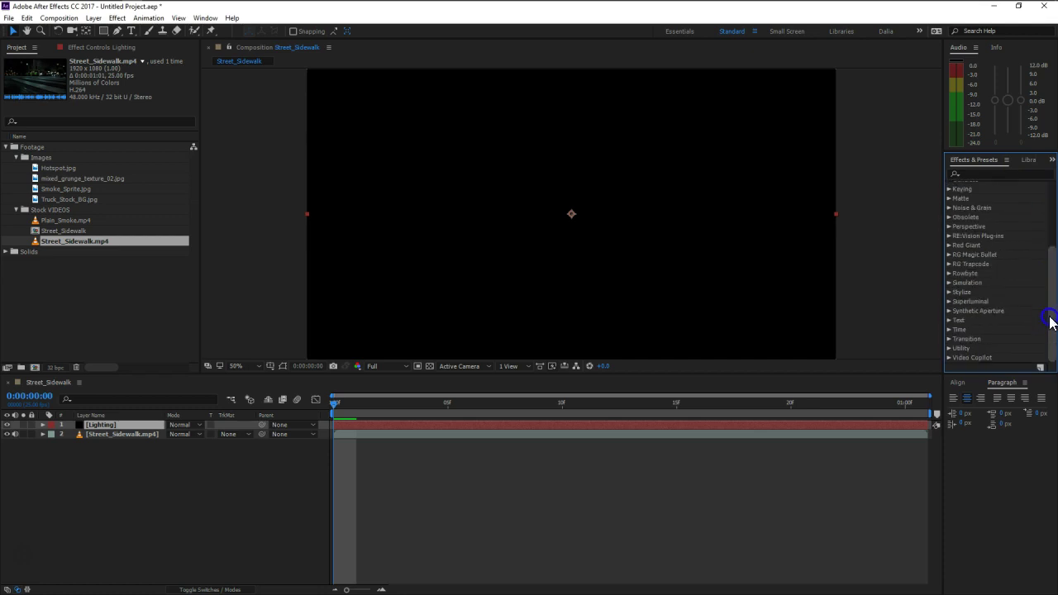
pyautogui.moveTo(1052, 310); pyautogui.dragTo(1051, 198)
pyautogui.click(248, 502)
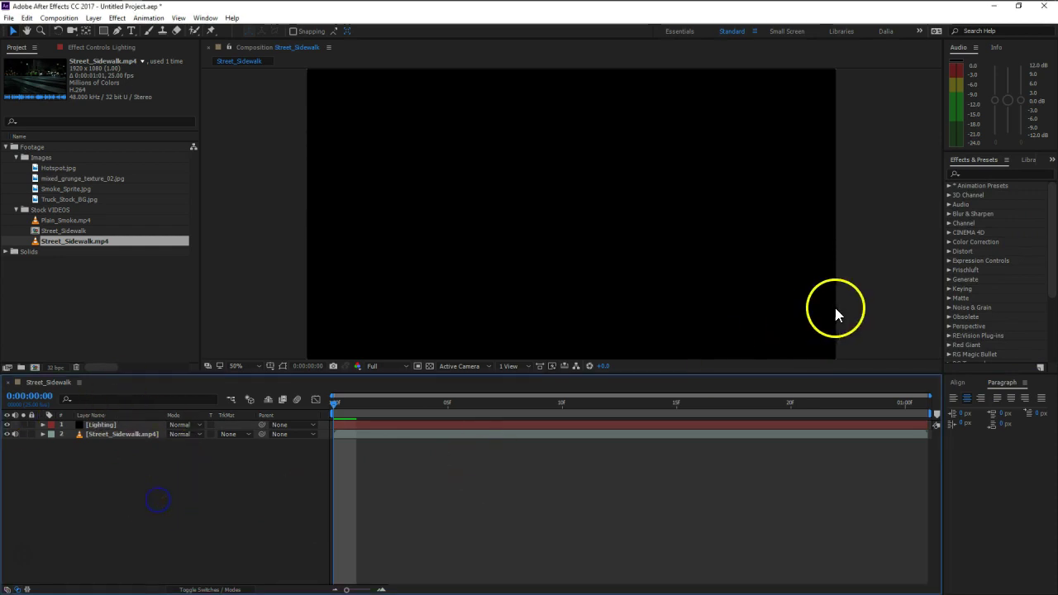
pyautogui.click(992, 174)
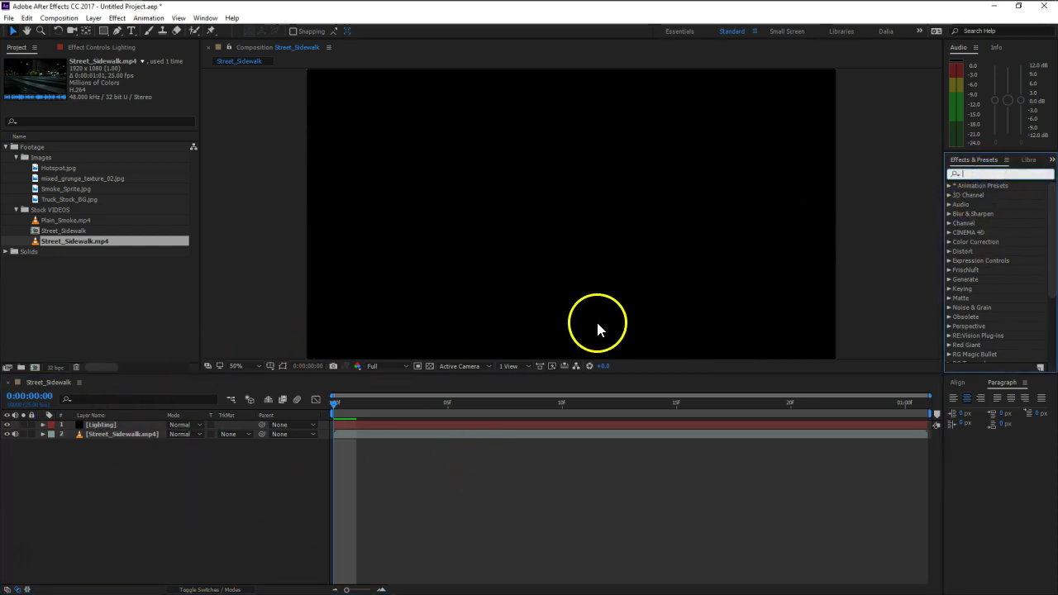
pyautogui.write('advan')
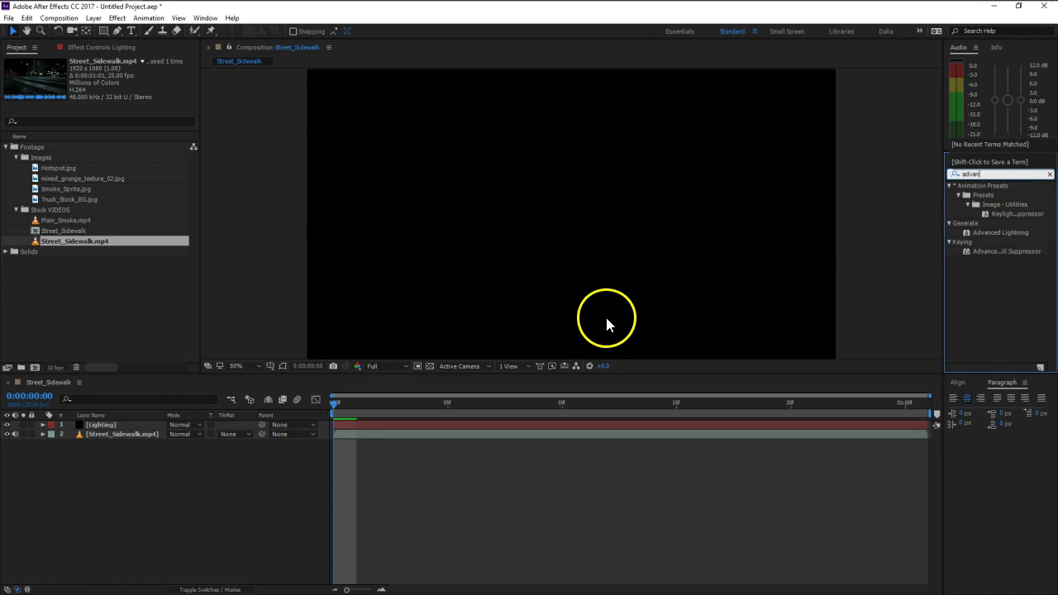
pyautogui.moveTo(1010, 232)
pyautogui.mouseDown()
pyautogui.moveTo(56, 401)
pyautogui.moveTo(100, 427)
pyautogui.mouseUp()
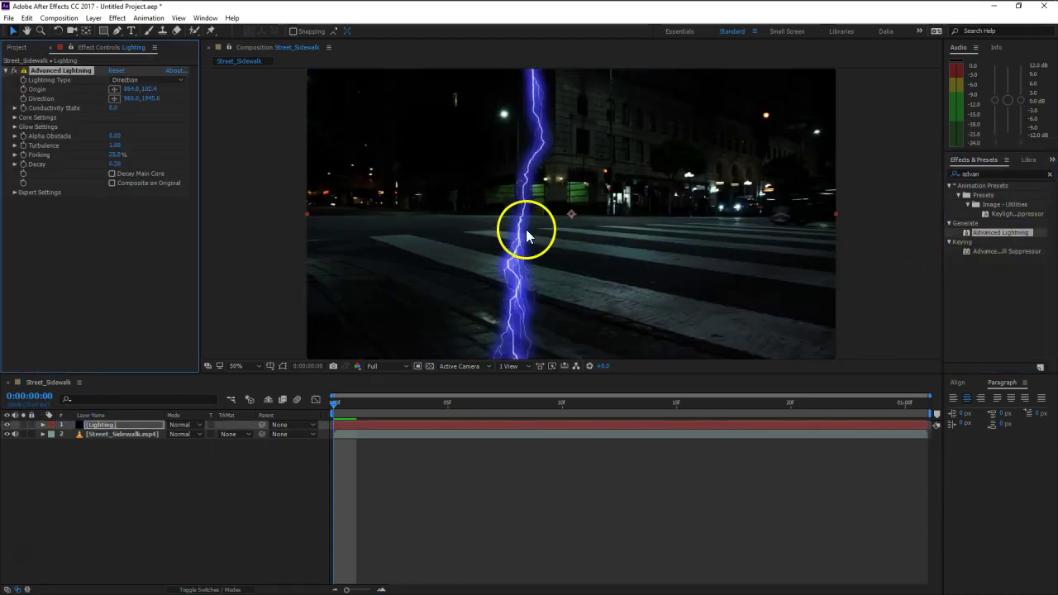
# Lower the lightning's glow radius and set its glow opacity to 0%
pyautogui.press(',')
pyautogui.press('.')
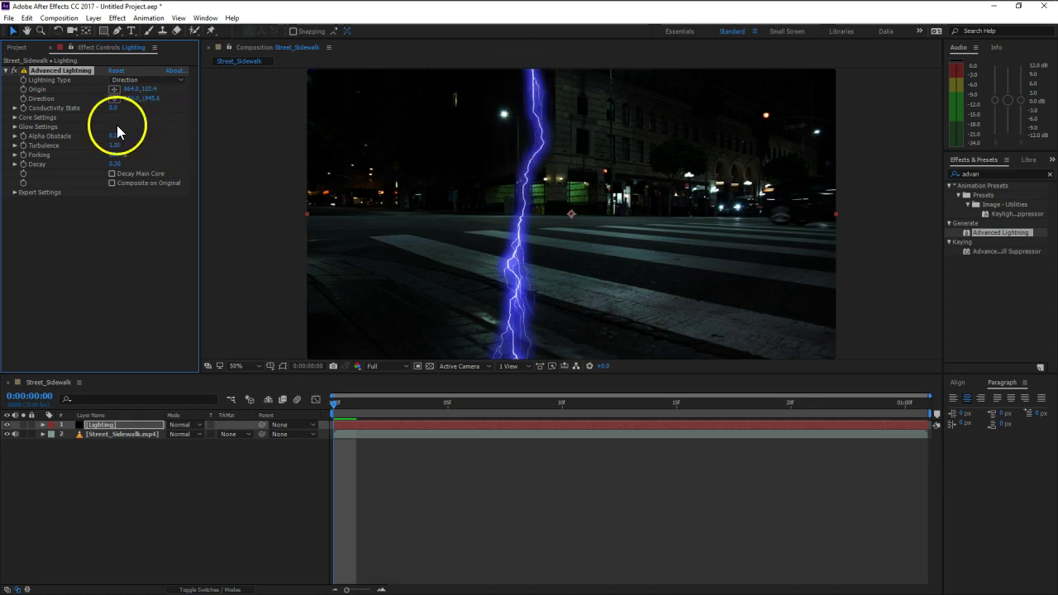
pyautogui.click(14, 127)
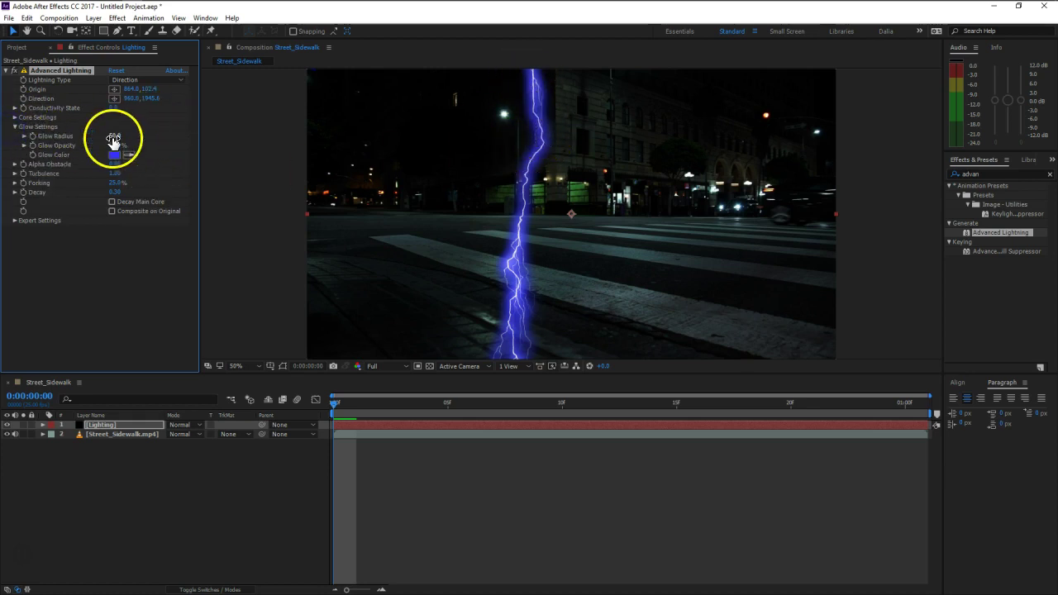
pyautogui.moveTo(120, 139); pyautogui.dragTo(28, 154)
pyautogui.click(118, 136)
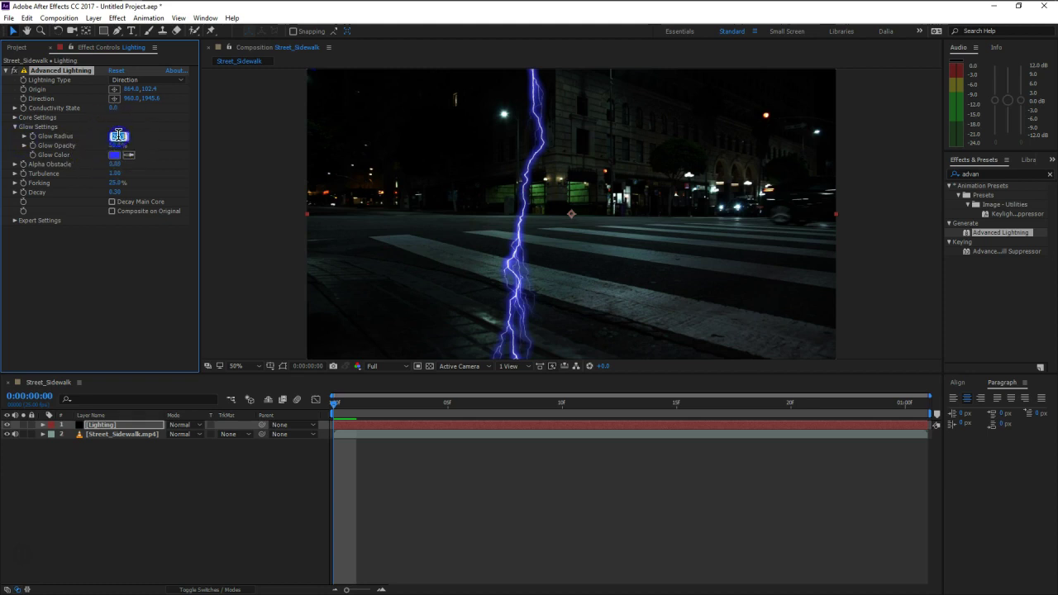
pyautogui.press('Tab')
pyautogui.write('0')
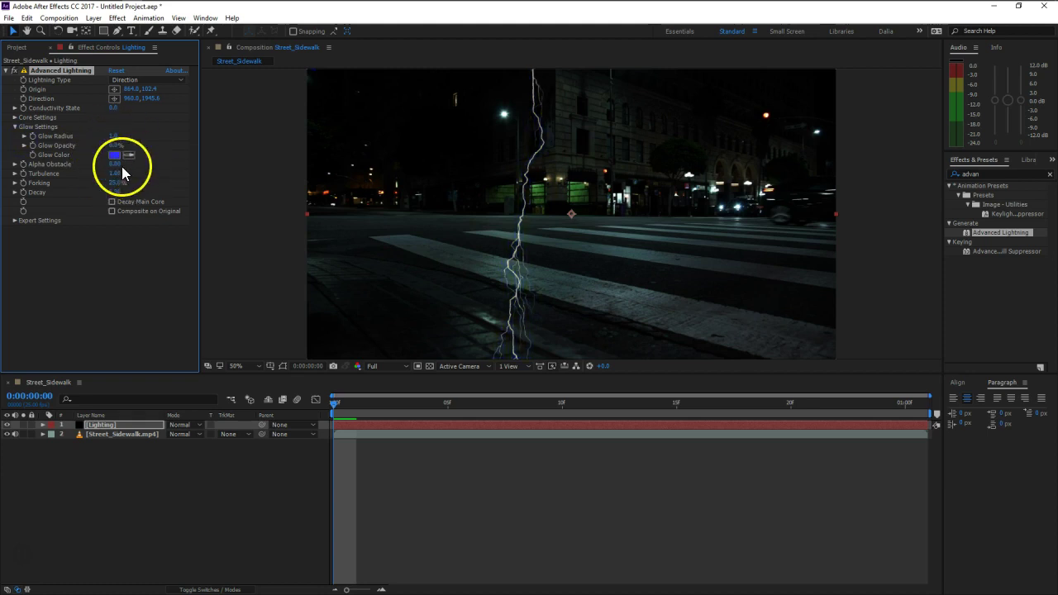
pyautogui.press('Return')
pyautogui.scroll(-2, 552, 128)
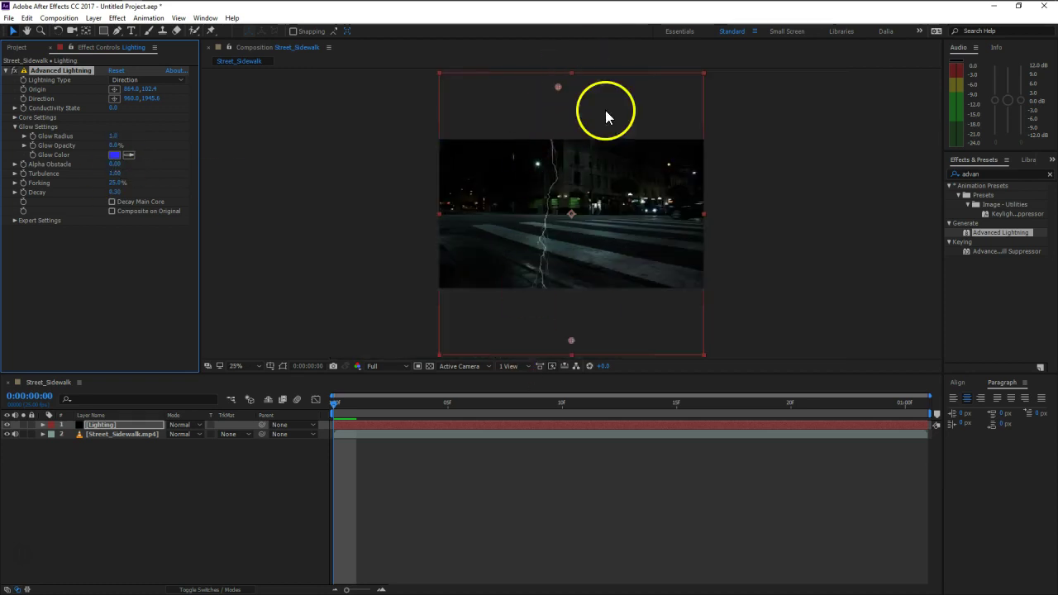
pyautogui.click(116, 426)
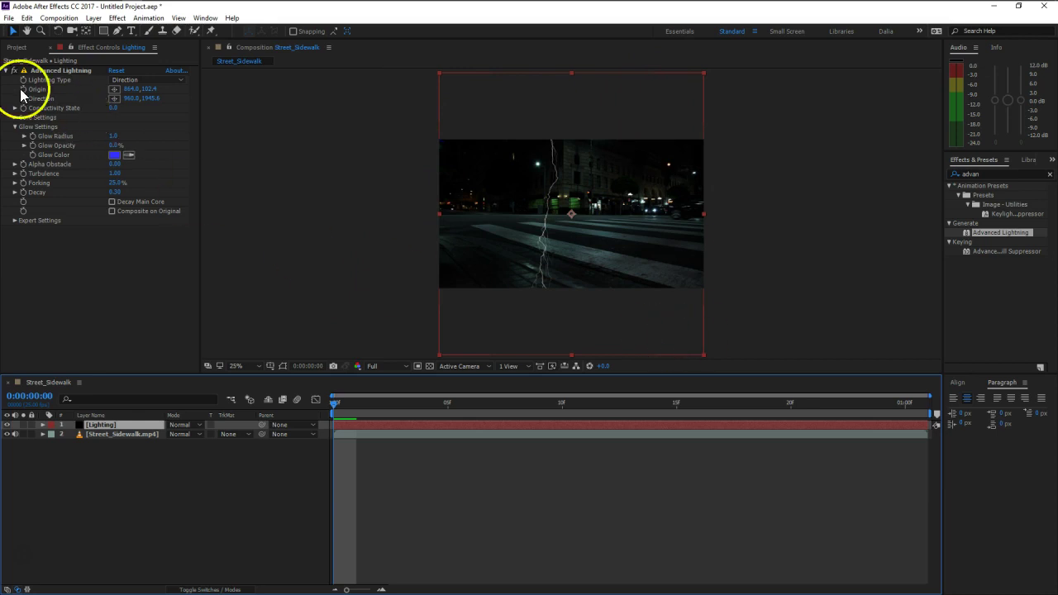
# Resize the Lighting solid to the 1920×1080 comp size and reselect Advanced Lightning
pyautogui.click(93, 18)
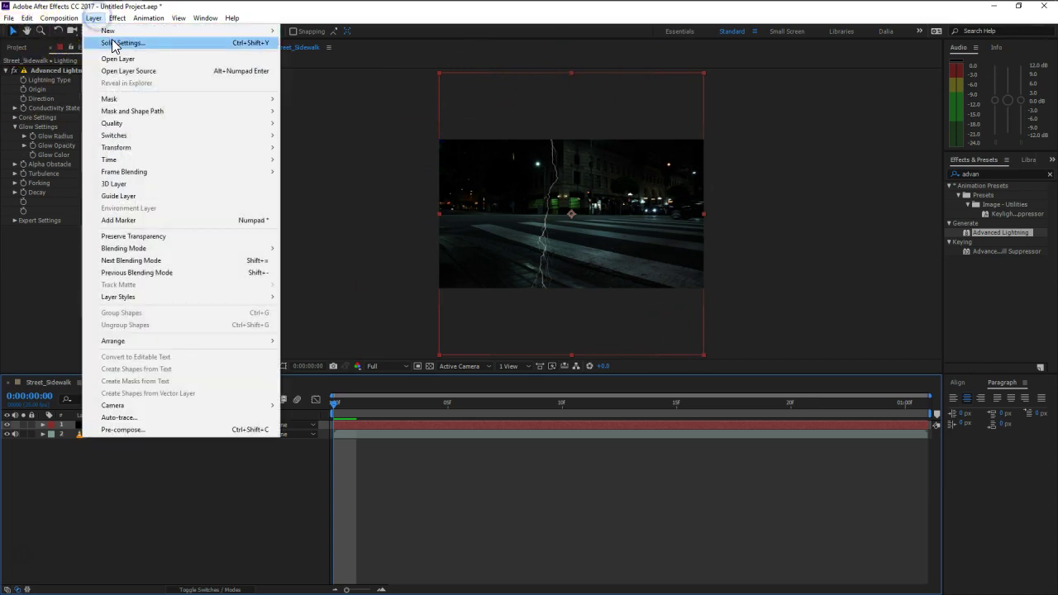
pyautogui.click(113, 43)
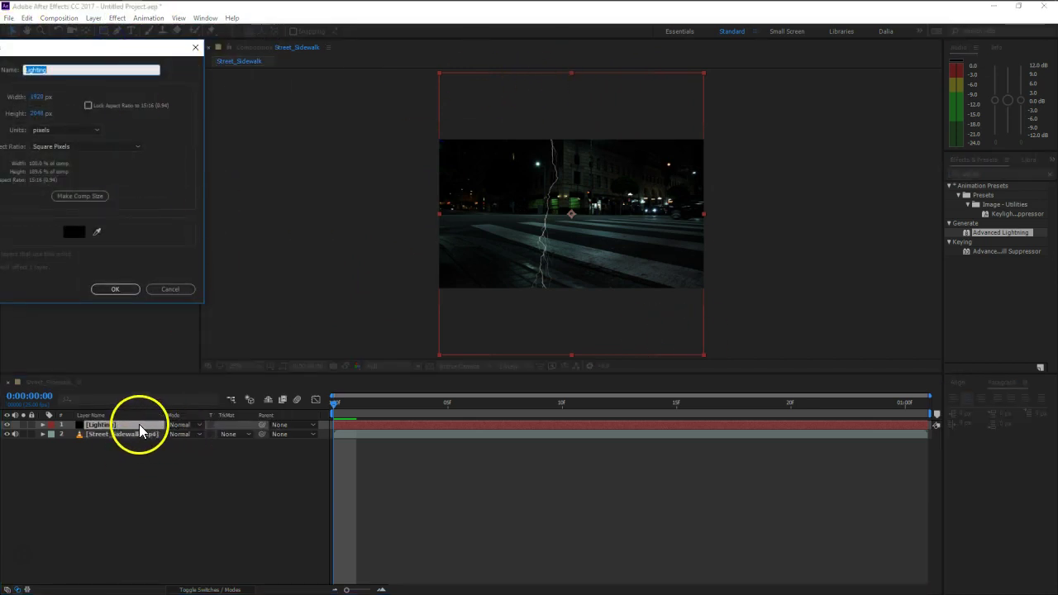
pyautogui.click(80, 199)
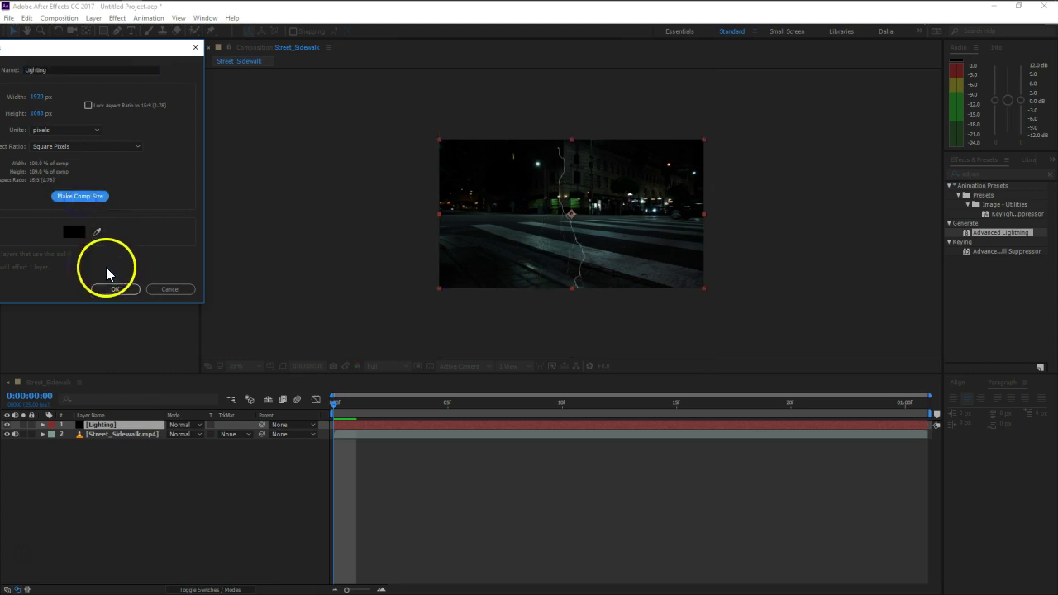
pyautogui.click(115, 288)
pyautogui.click(51, 70)
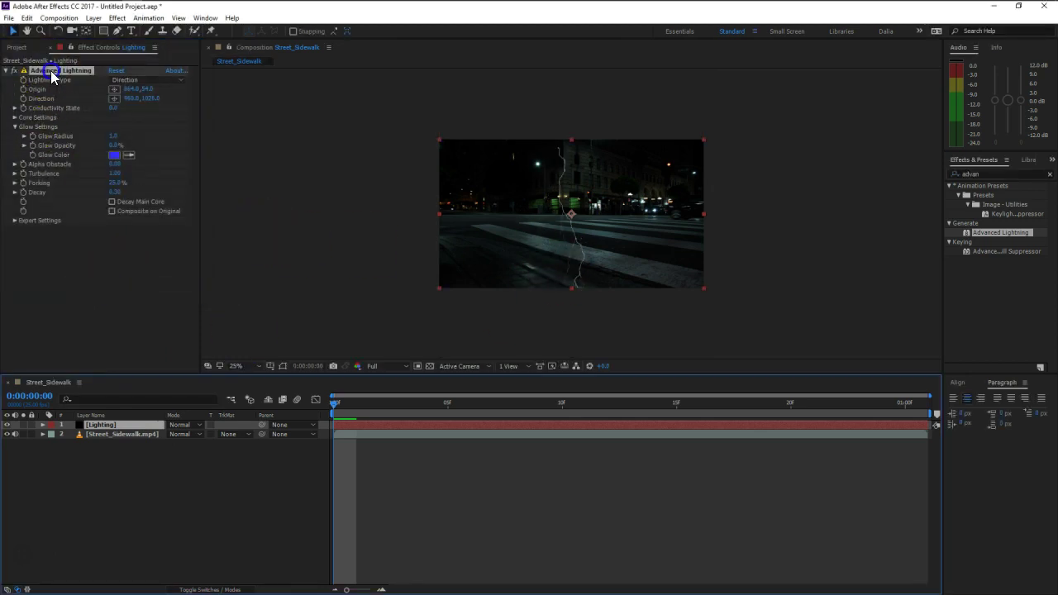
# Drag the bolt's Origin and Direction handles, moving the origin toward the upper right
pyautogui.scroll(2, 551, 196)
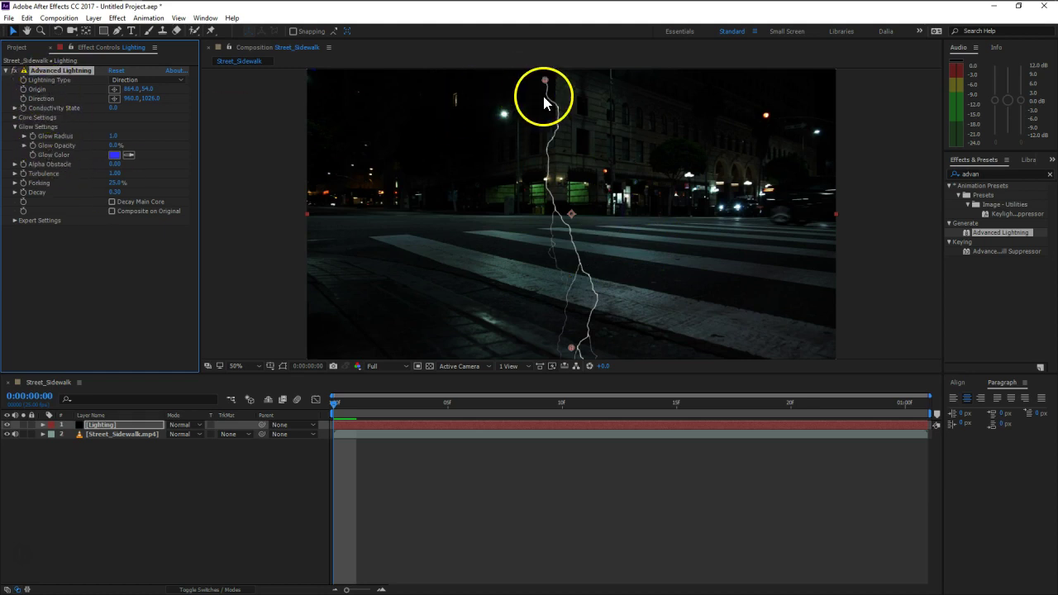
pyautogui.moveTo(546, 80)
pyautogui.mouseDown()
pyautogui.moveTo(546, 145)
pyautogui.moveTo(546, 121)
pyautogui.mouseUp()
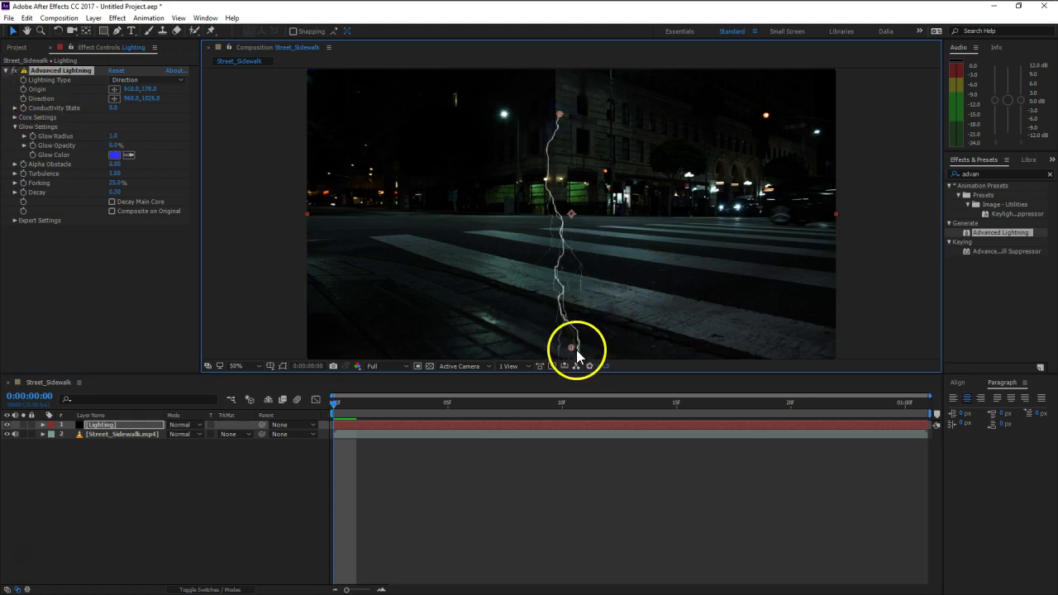
pyautogui.moveTo(576, 350); pyautogui.dragTo(527, 330)
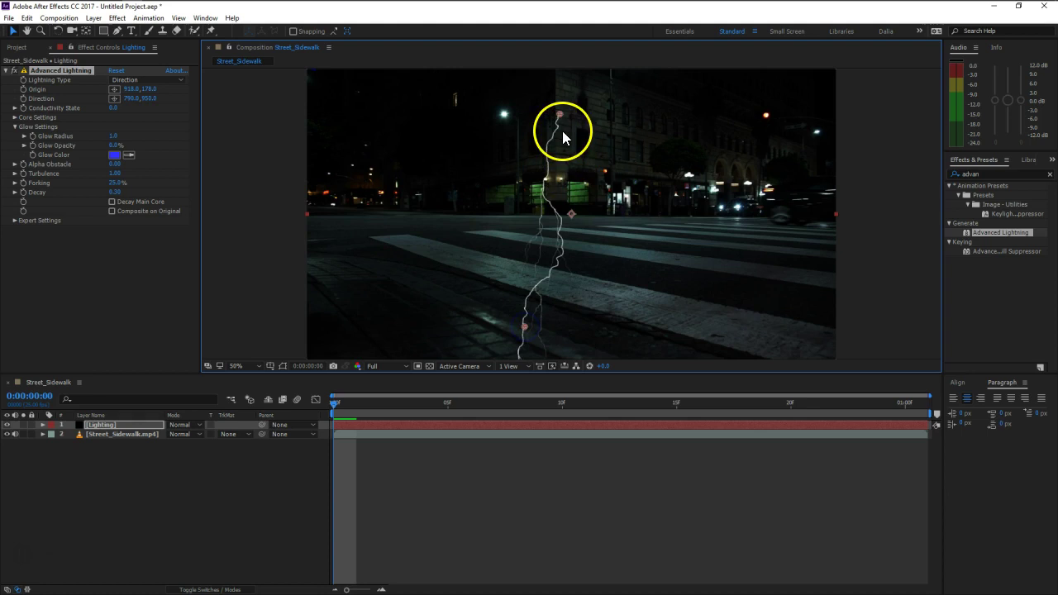
pyautogui.moveTo(559, 118)
pyautogui.mouseDown()
pyautogui.moveTo(691, 192)
pyautogui.moveTo(561, 151)
pyautogui.mouseUp()
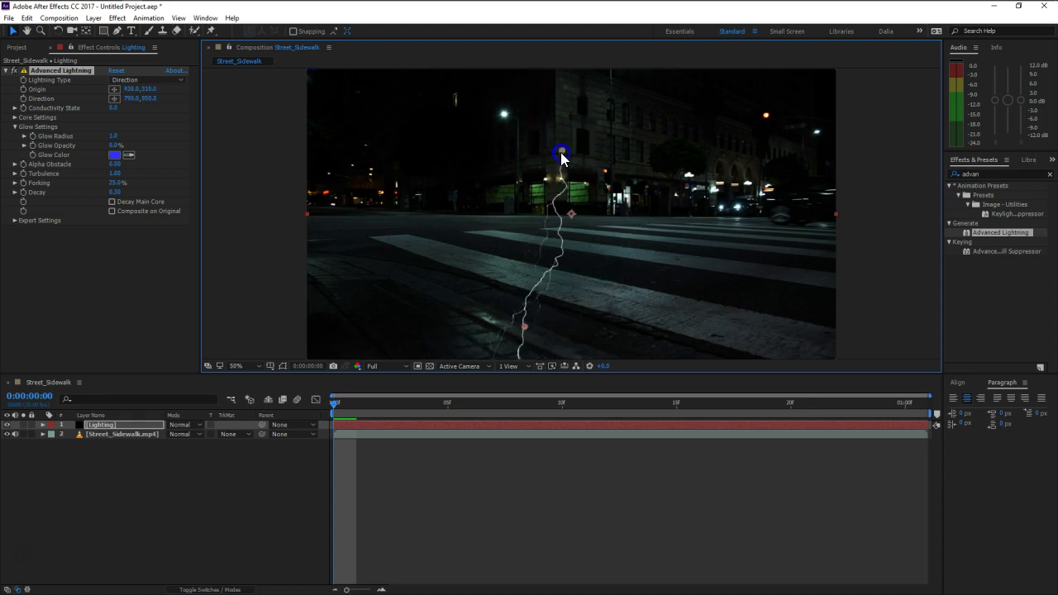
pyautogui.moveTo(524, 327)
pyautogui.mouseDown()
pyautogui.moveTo(421, 304)
pyautogui.moveTo(563, 296)
pyautogui.mouseUp()
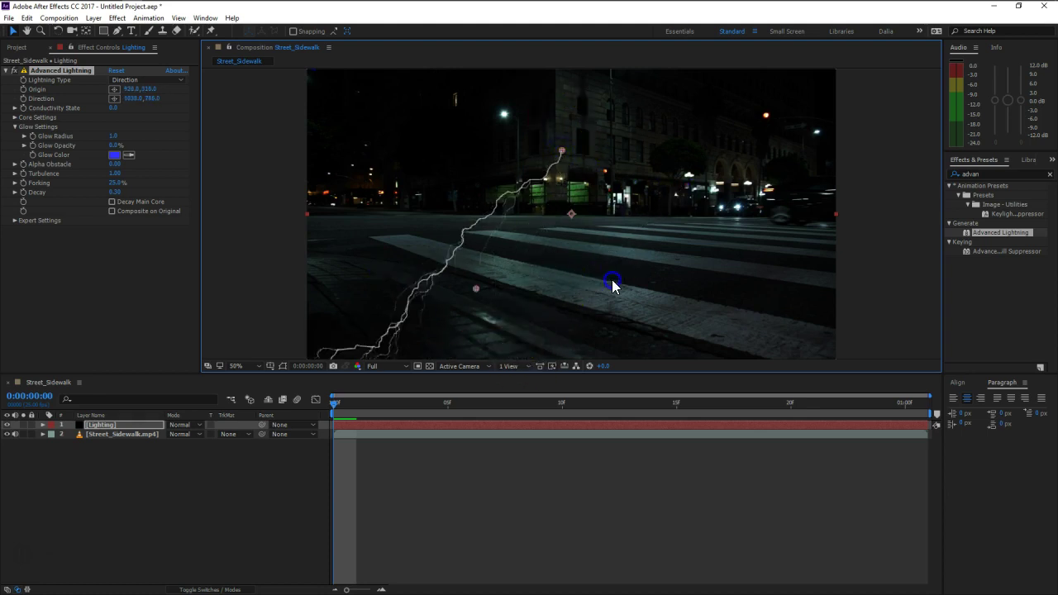
pyautogui.press(',')
pyautogui.press('.')
pyautogui.moveTo(630, 243); pyautogui.dragTo(598, 249)
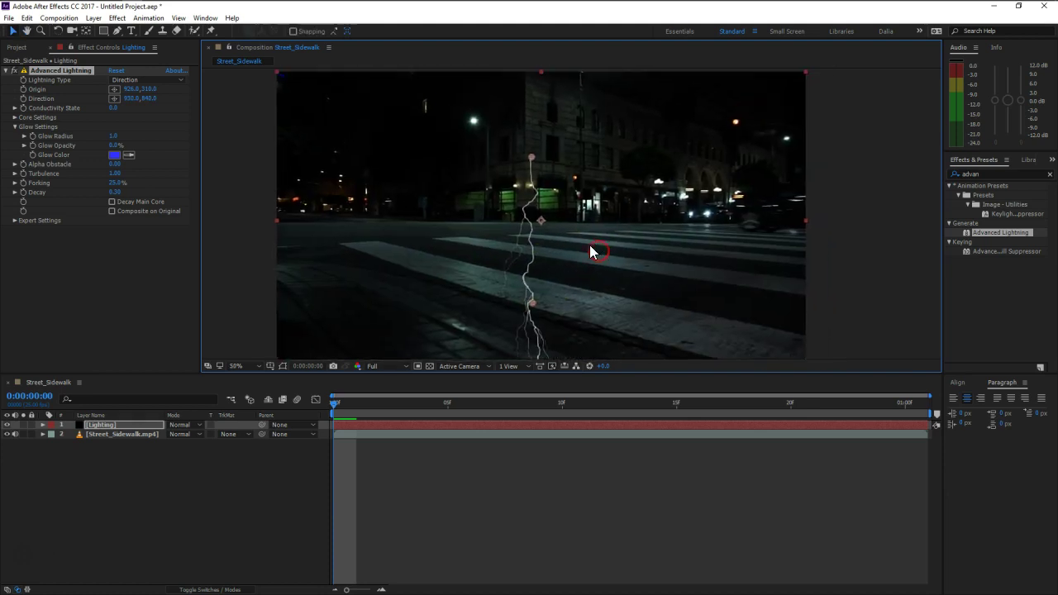
pyautogui.moveTo(537, 158); pyautogui.dragTo(737, 125)
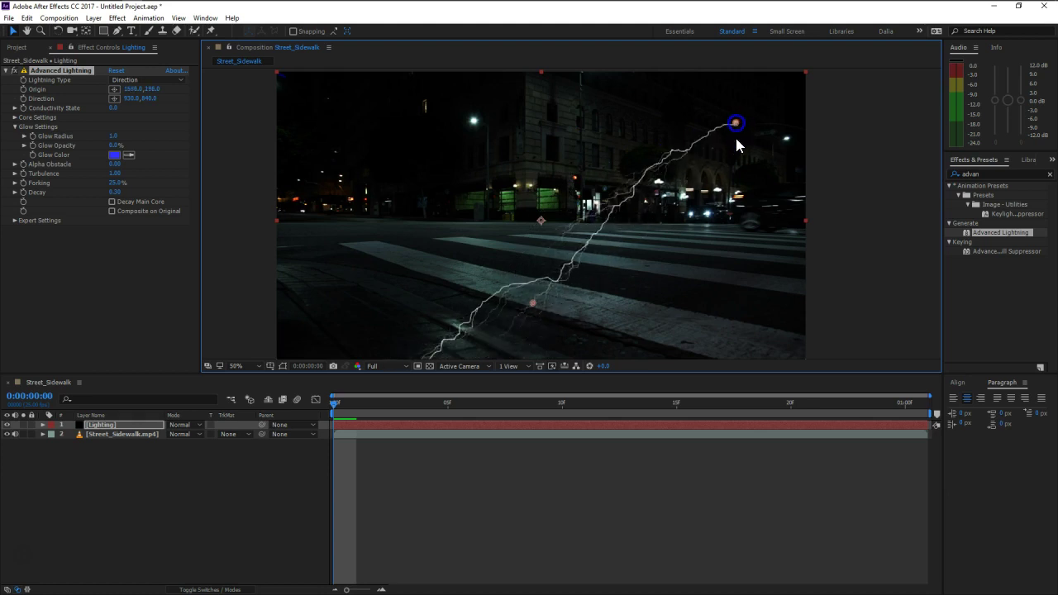
# Refine the bolt to Origin 1108,294 on the facade and Direction 1052,598 on the crosswalk
pyautogui.moveTo(492, 340); pyautogui.dragTo(504, 295)
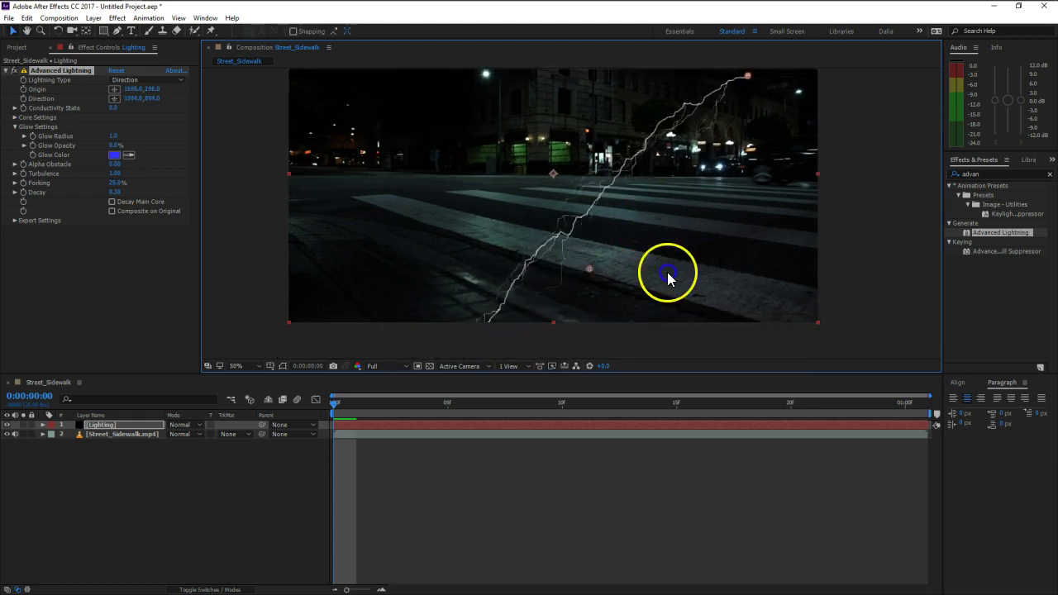
pyautogui.moveTo(546, 257); pyautogui.dragTo(575, 267)
pyautogui.moveTo(668, 245); pyautogui.dragTo(673, 258)
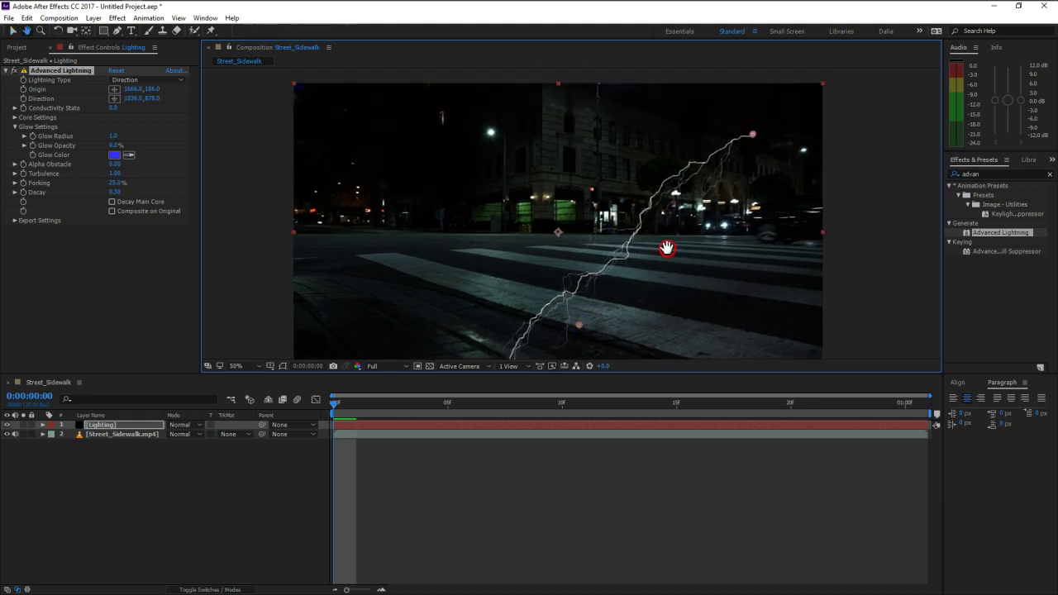
pyautogui.moveTo(748, 141)
pyautogui.mouseDown()
pyautogui.moveTo(515, 145)
pyautogui.moveTo(598, 167)
pyautogui.mouseUp()
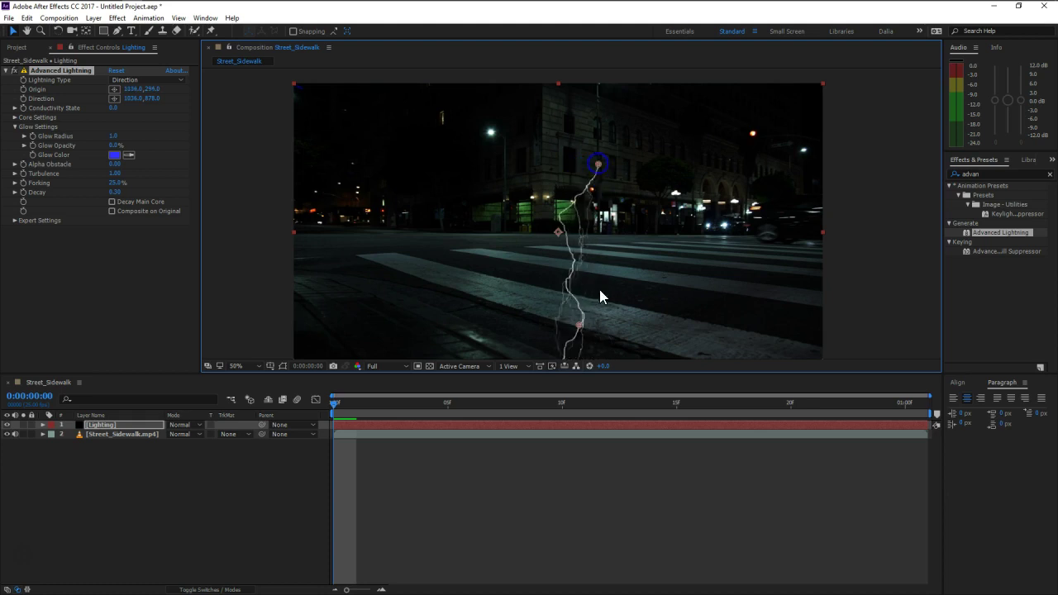
pyautogui.moveTo(613, 369); pyautogui.dragTo(619, 355)
pyautogui.moveTo(586, 303)
pyautogui.mouseDown()
pyautogui.moveTo(779, 299)
pyautogui.moveTo(553, 295)
pyautogui.moveTo(560, 291)
pyautogui.mouseUp()
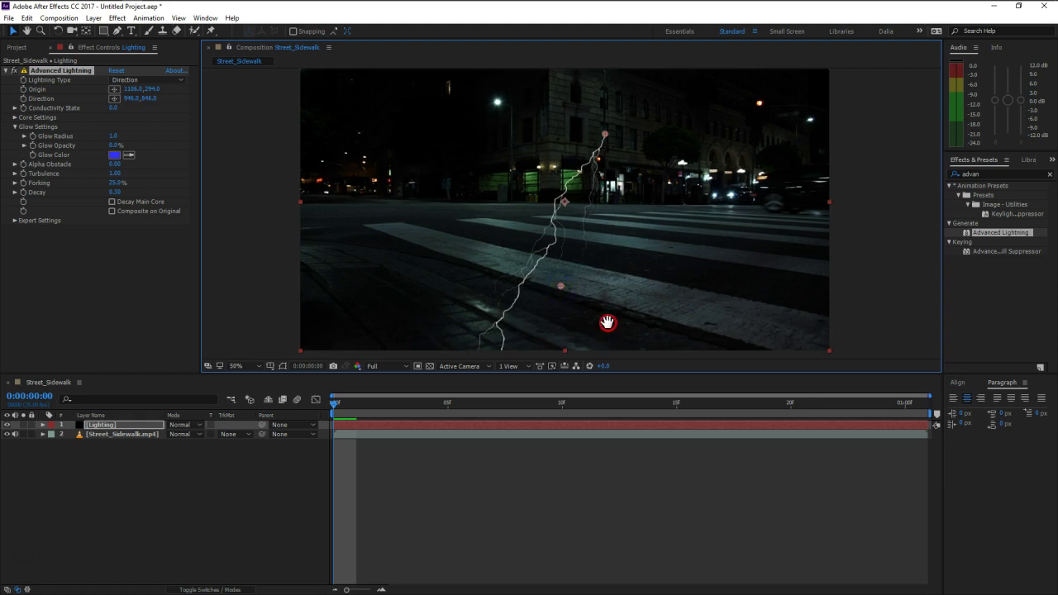
pyautogui.moveTo(609, 320); pyautogui.dragTo(614, 291)
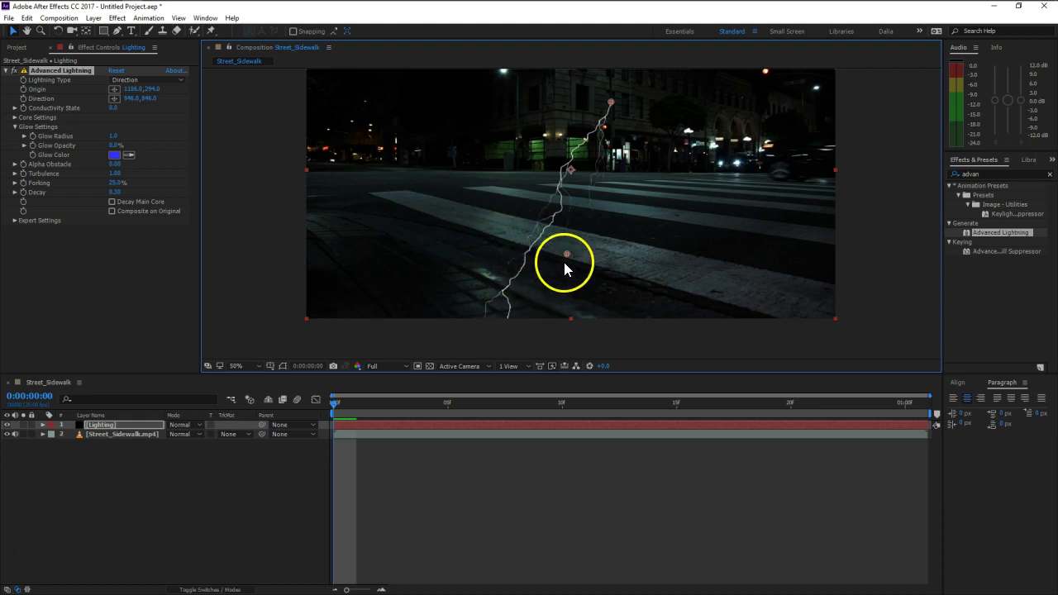
pyautogui.moveTo(575, 254)
pyautogui.mouseDown()
pyautogui.moveTo(728, 354)
pyautogui.moveTo(596, 257)
pyautogui.mouseUp()
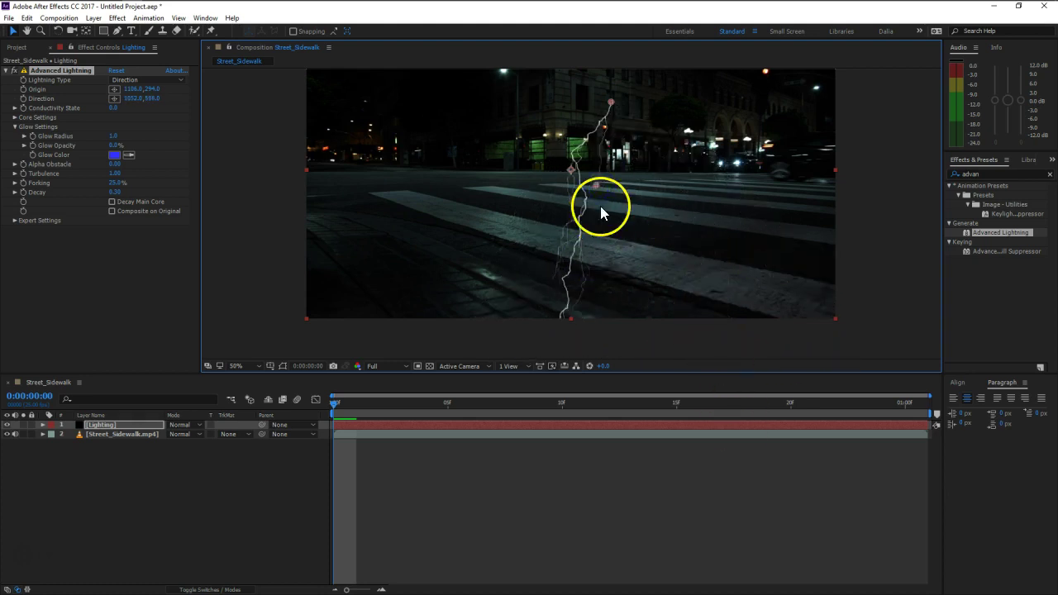
# Try the Strike, Breaking and Omni lightning types, shrinking Omni's outer radius
pyautogui.moveTo(596, 185); pyautogui.dragTo(596, 211)
pyautogui.click(147, 80)
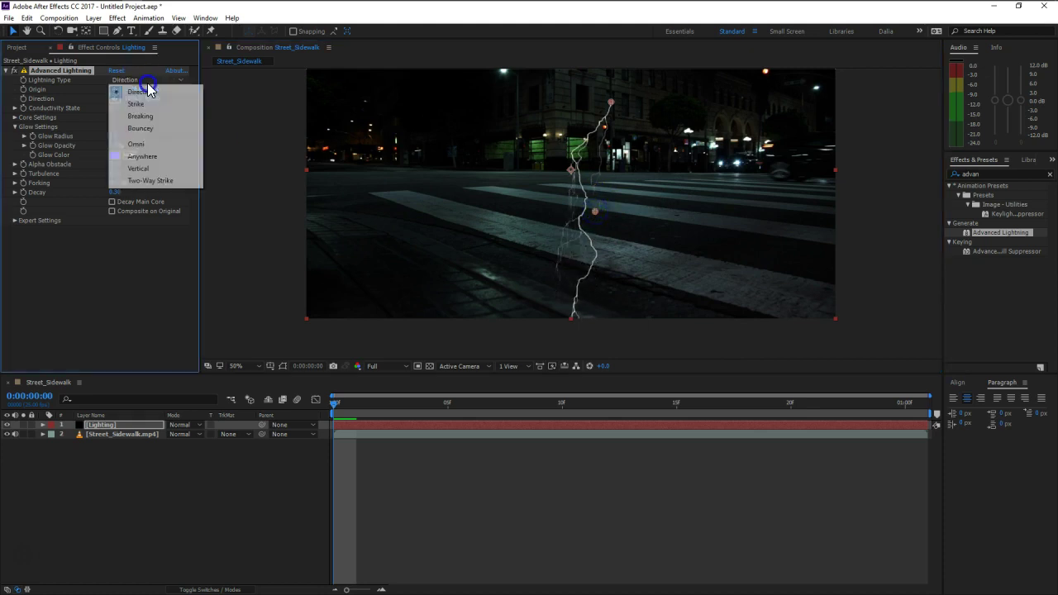
pyautogui.click(150, 104)
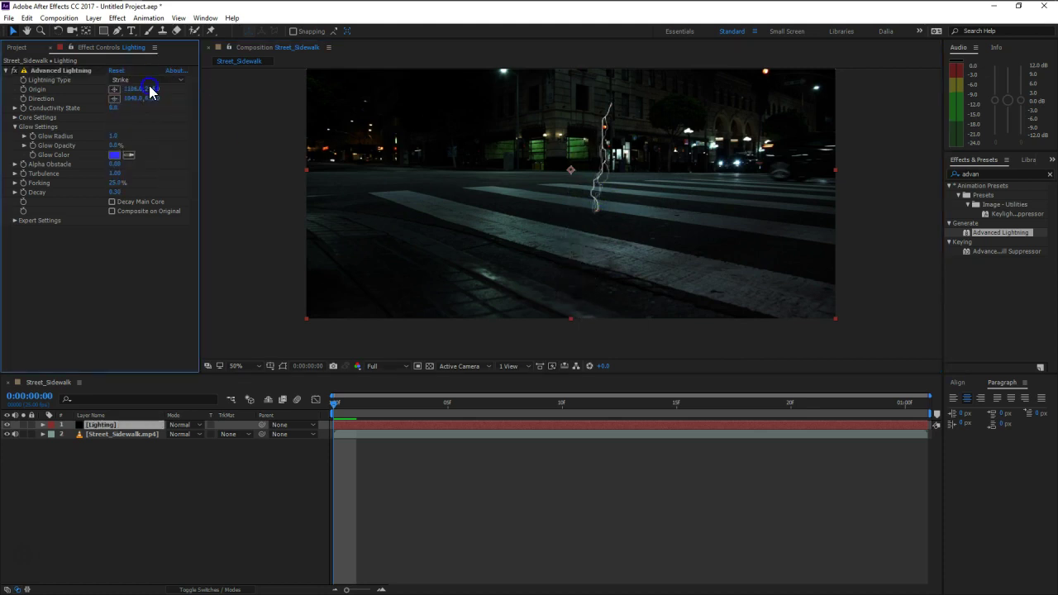
pyautogui.click(149, 80)
pyautogui.click(149, 115)
pyautogui.click(153, 82)
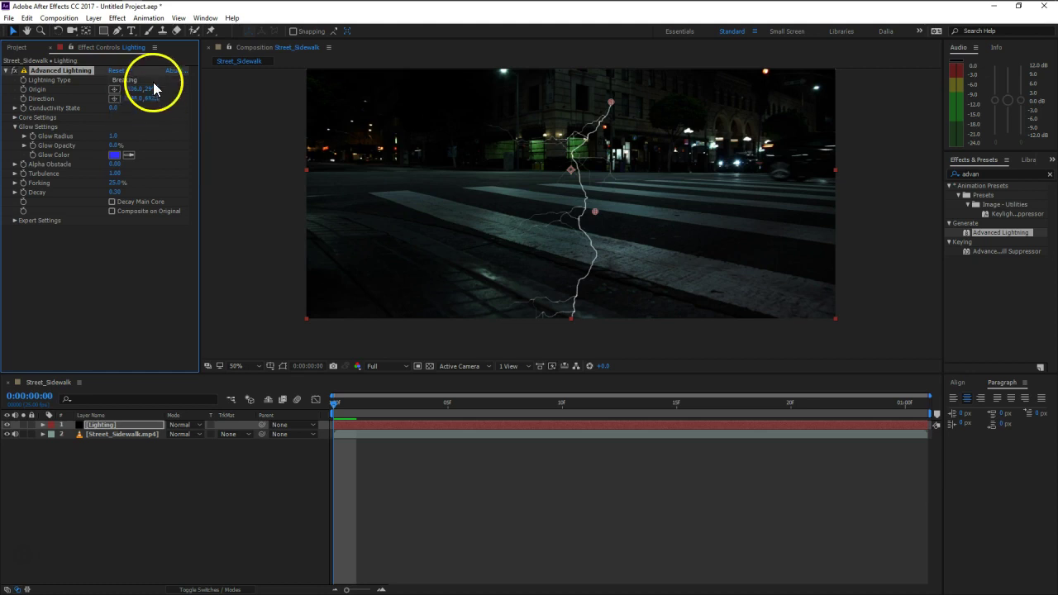
pyautogui.click(155, 143)
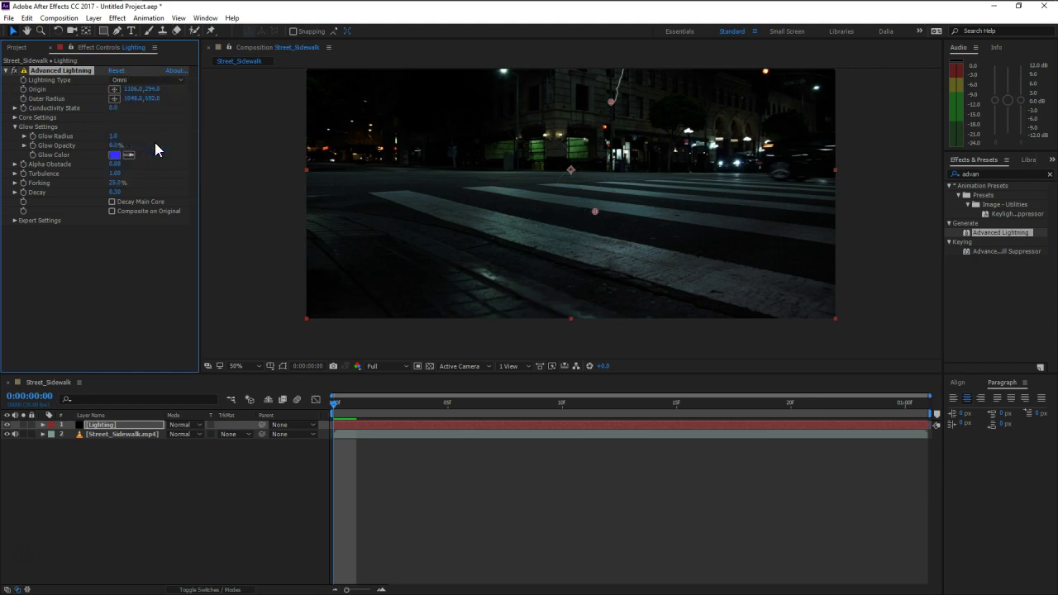
pyautogui.moveTo(595, 214); pyautogui.dragTo(430, 219)
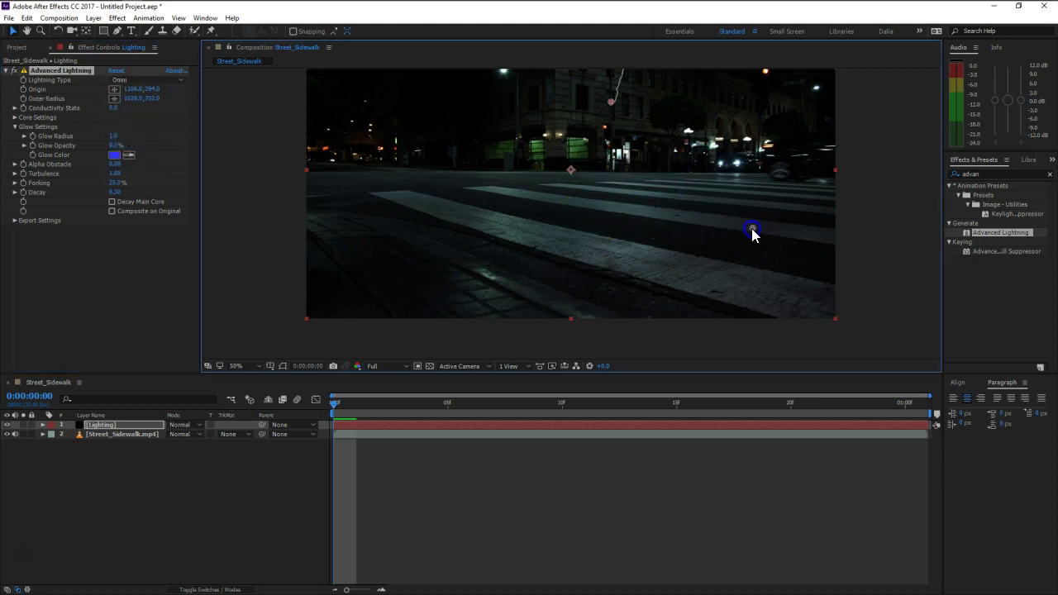
pyautogui.moveTo(602, 220); pyautogui.dragTo(560, 219)
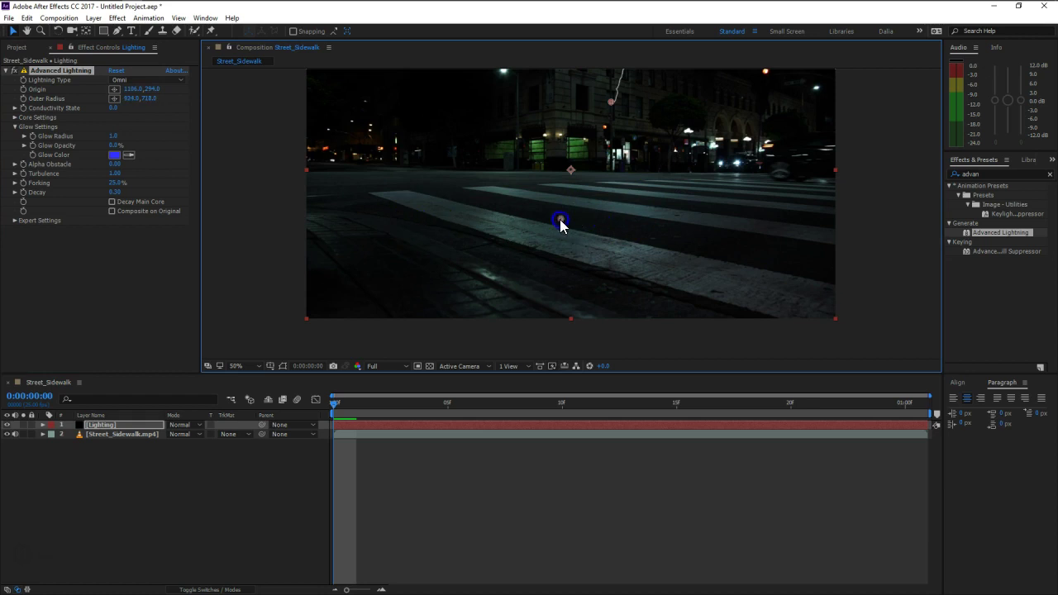
# Try Two-Way Strike, Strike and Direction, then settle on Breaking across the crosswalk
pyautogui.click(133, 80)
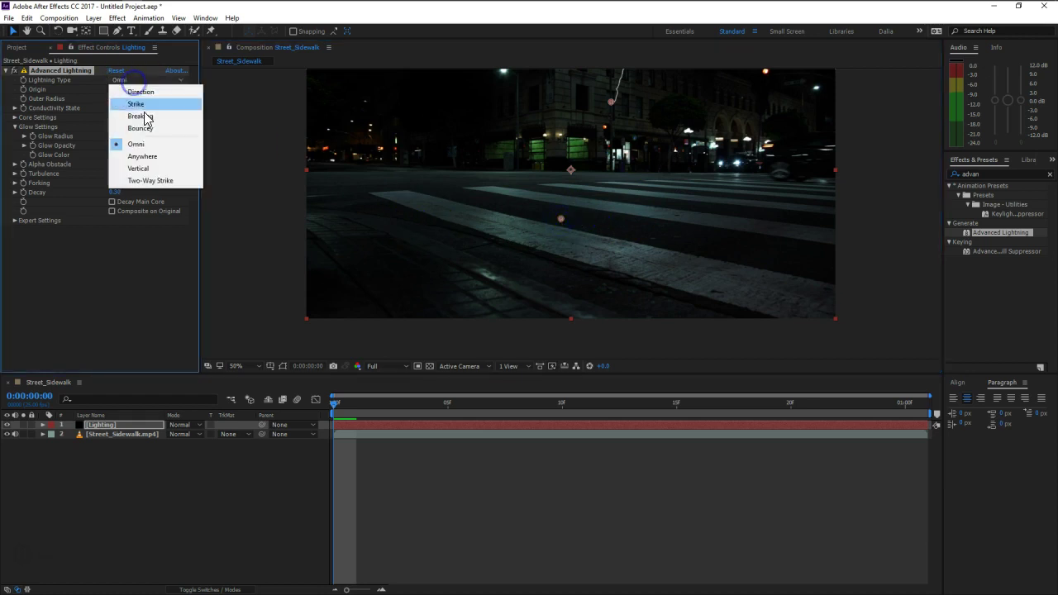
pyautogui.click(162, 181)
pyautogui.click(173, 80)
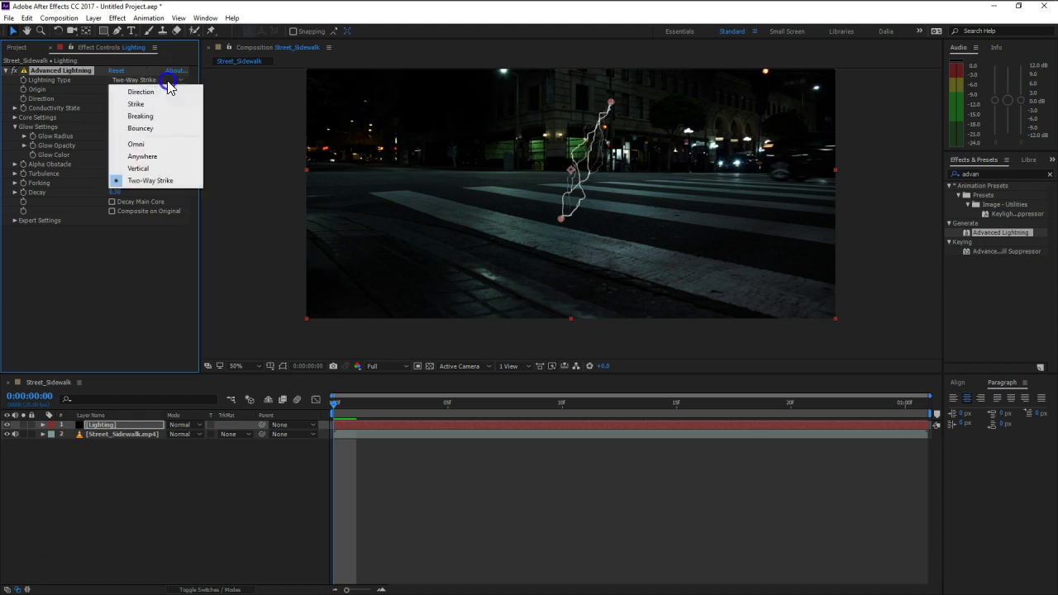
pyautogui.click(155, 105)
pyautogui.moveTo(566, 220)
pyautogui.mouseDown()
pyautogui.moveTo(768, 293)
pyautogui.moveTo(566, 287)
pyautogui.mouseUp()
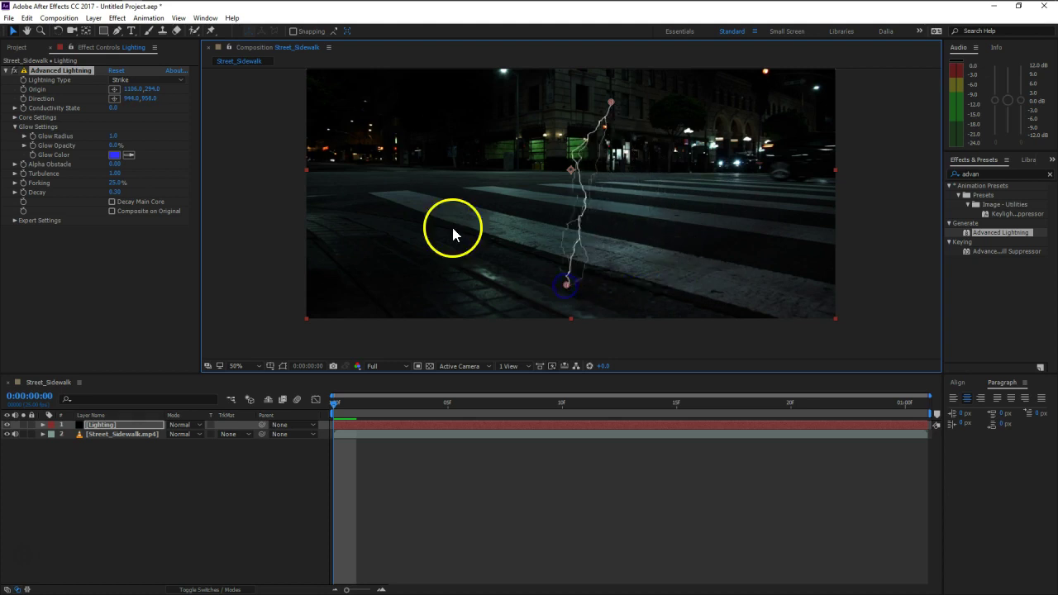
pyautogui.click(149, 80)
pyautogui.click(148, 94)
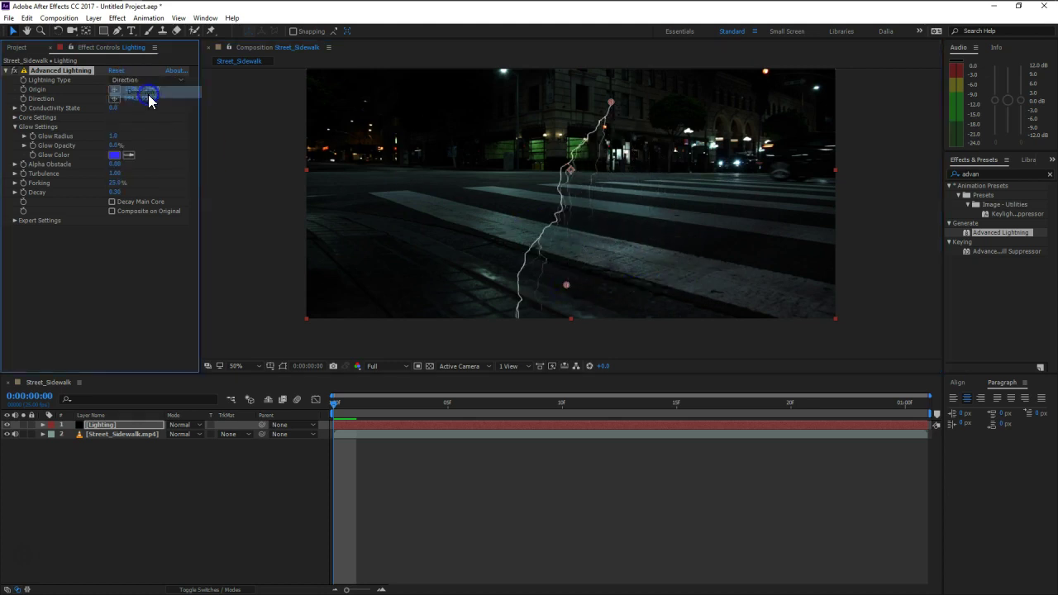
pyautogui.click(149, 81)
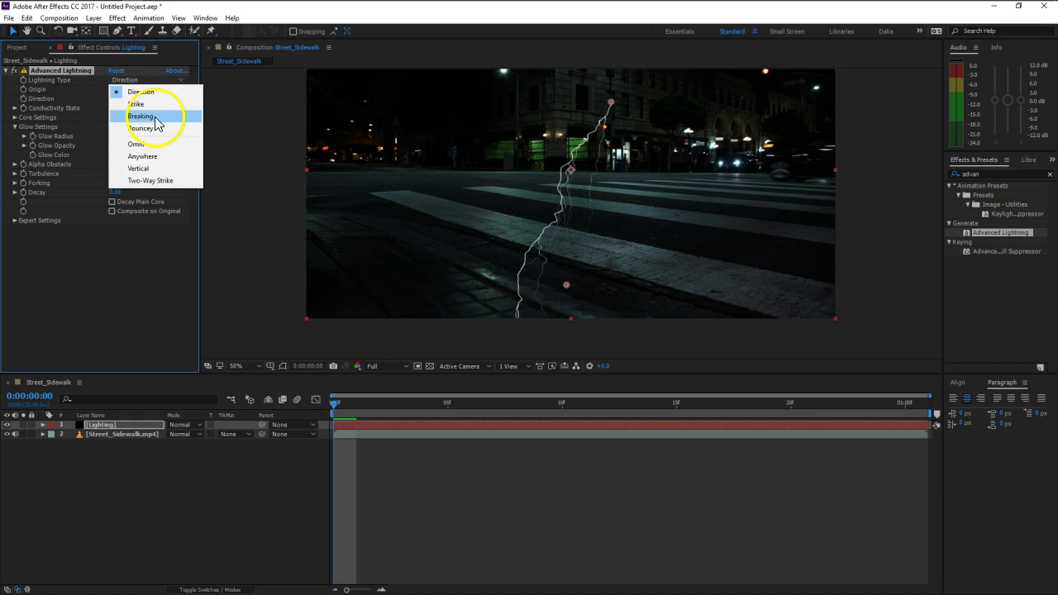
pyautogui.click(153, 115)
pyautogui.moveTo(568, 286)
pyautogui.mouseDown()
pyautogui.moveTo(704, 259)
pyautogui.moveTo(501, 257)
pyautogui.moveTo(577, 263)
pyautogui.mouseUp()
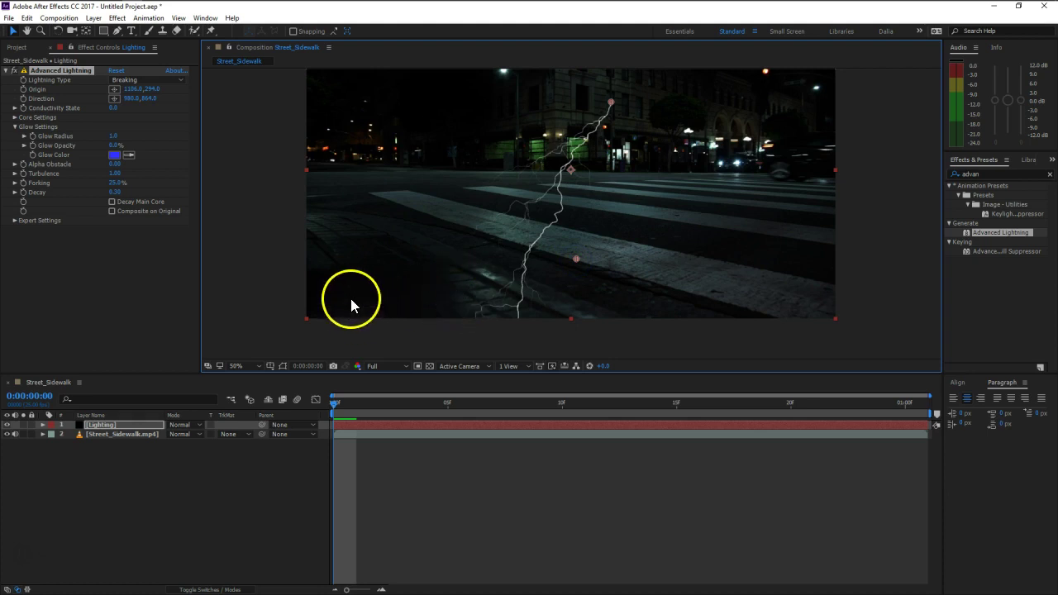
# Nudge the bolt's end, then set core radius to 2.4 and core opacity to 100%
pyautogui.moveTo(578, 262)
pyautogui.mouseDown()
pyautogui.moveTo(621, 261)
pyautogui.moveTo(606, 253)
pyautogui.mouseUp()
pyautogui.click(470, 223)
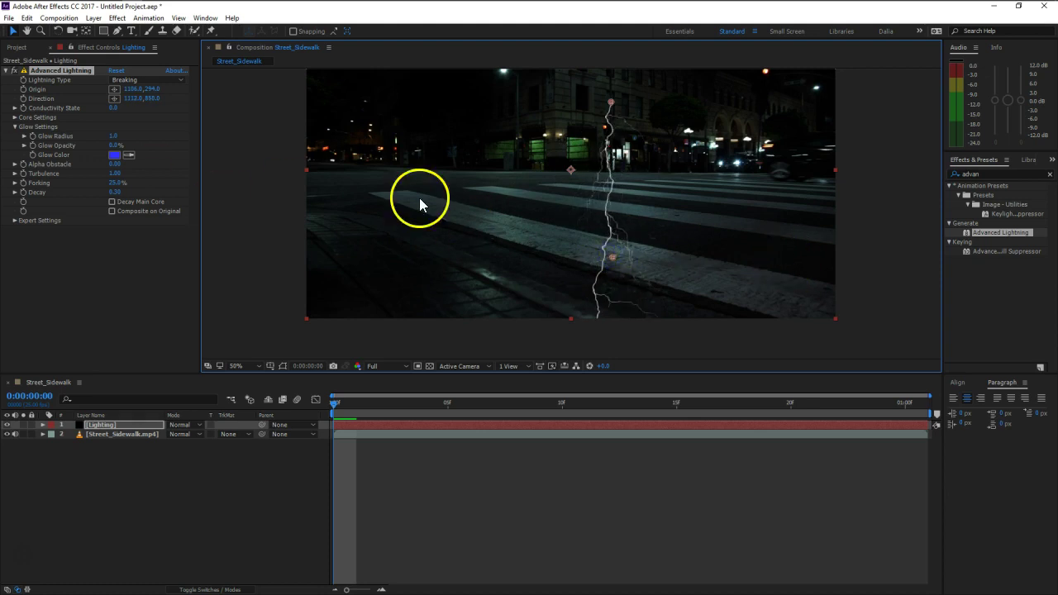
pyautogui.click(14, 120)
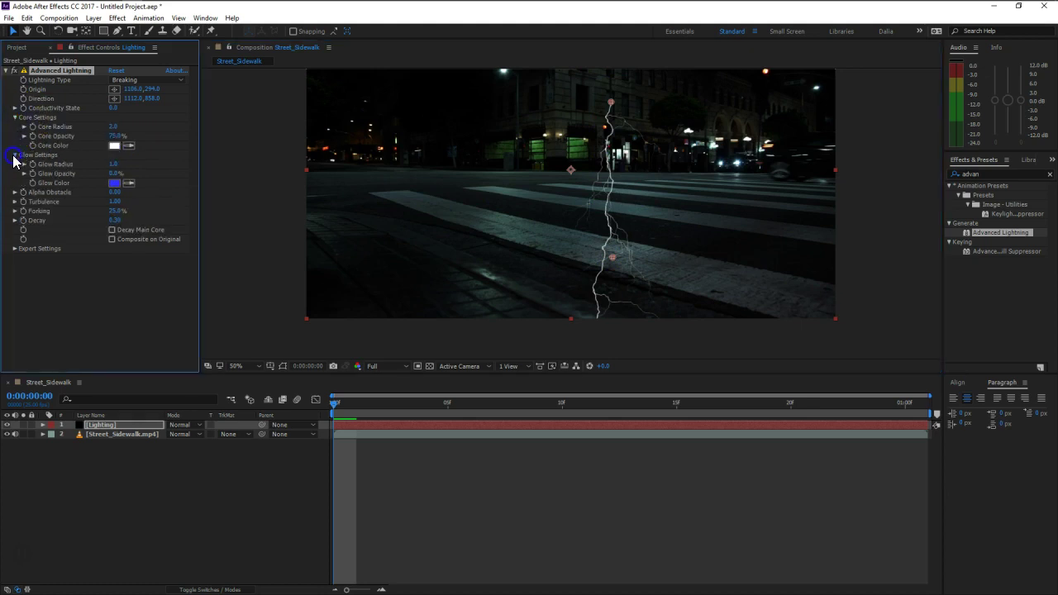
pyautogui.click(14, 154)
pyautogui.moveTo(113, 127); pyautogui.dragTo(208, 137)
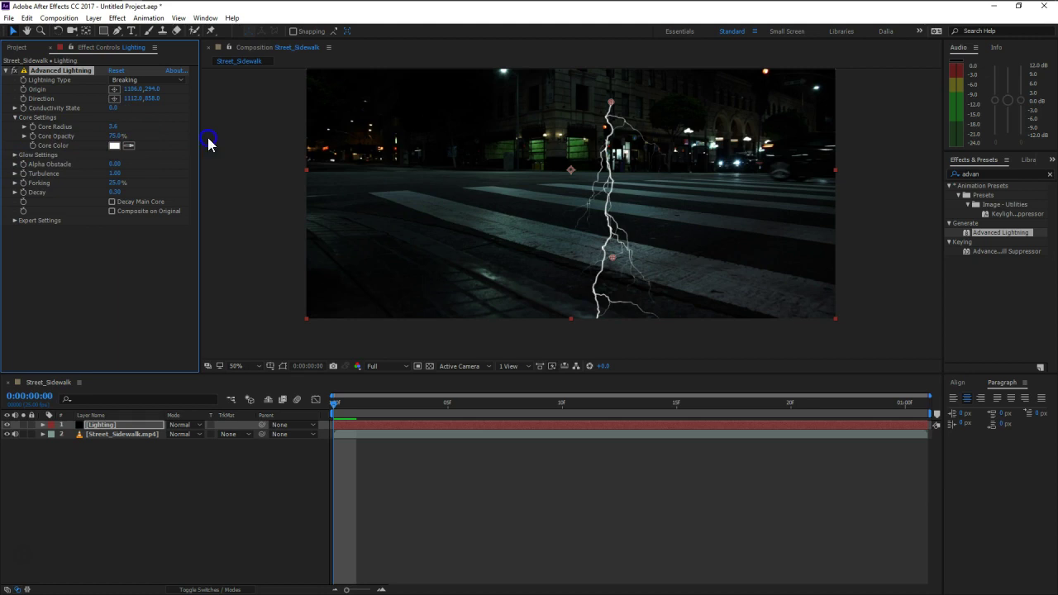
pyautogui.moveTo(118, 136); pyautogui.dragTo(444, 152)
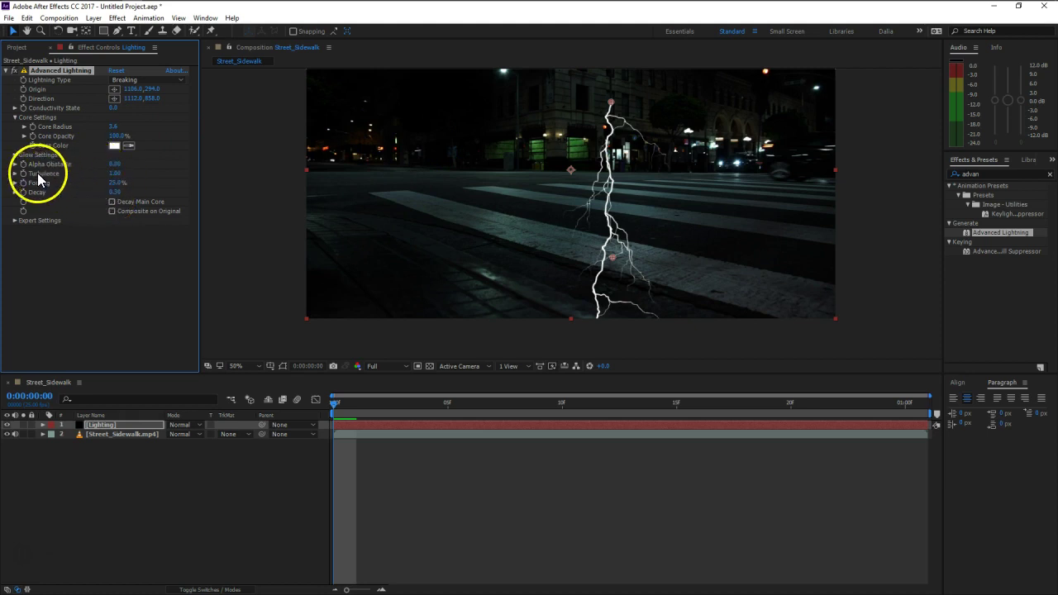
# Fine-tune Turbulence to about 0.88 and raise Decay so the bolt has fewer branches
pyautogui.moveTo(114, 173)
pyautogui.mouseDown()
pyautogui.moveTo(54, 174)
pyautogui.moveTo(314, 178)
pyautogui.mouseUp()
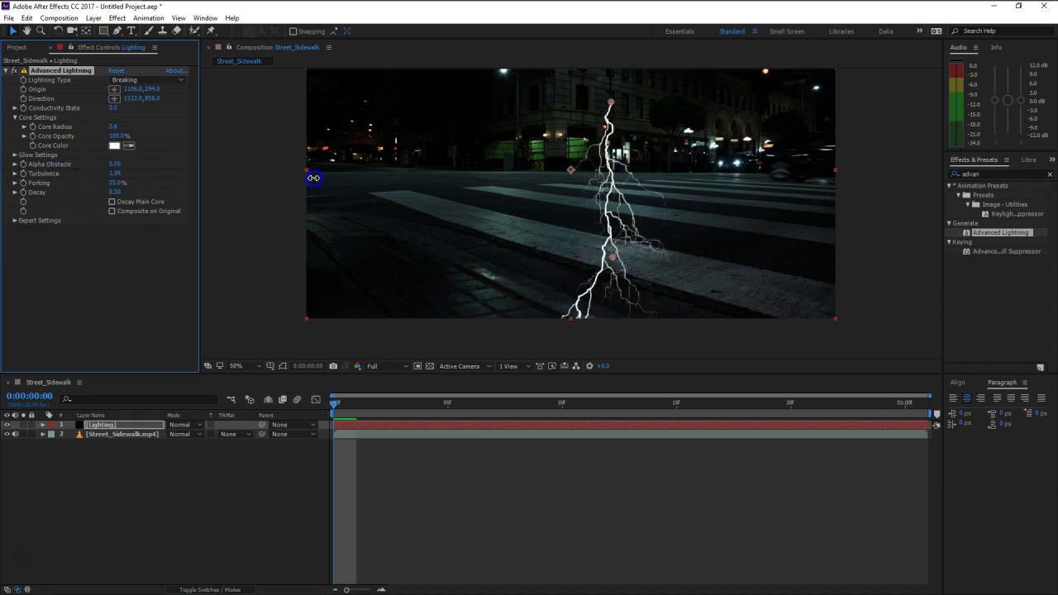
pyautogui.moveTo(313, 178); pyautogui.dragTo(52, 177)
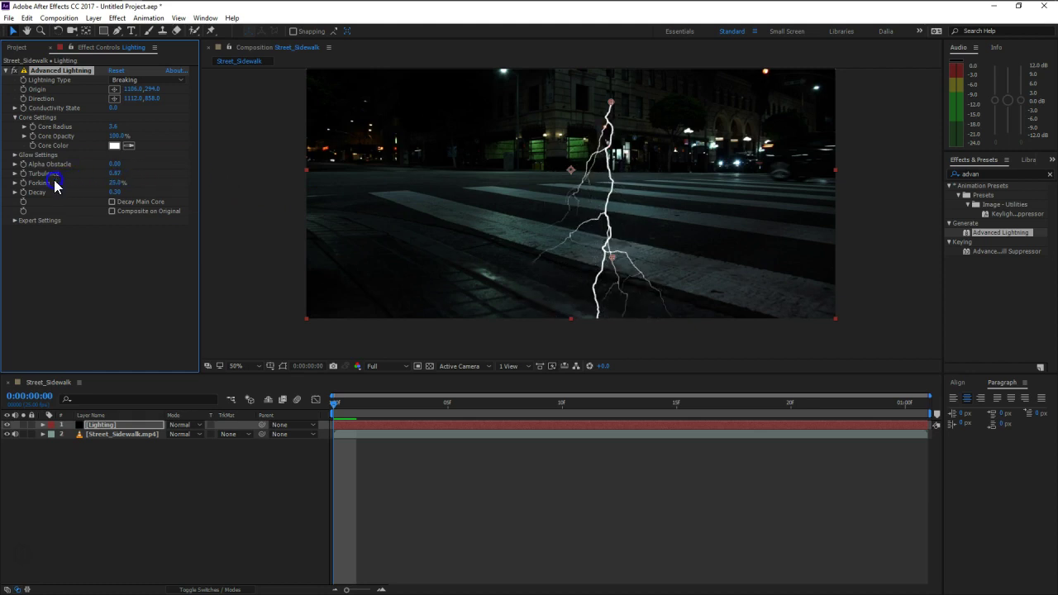
pyautogui.moveTo(126, 173)
pyautogui.mouseDown()
pyautogui.moveTo(95, 183)
pyautogui.moveTo(108, 182)
pyautogui.mouseUp()
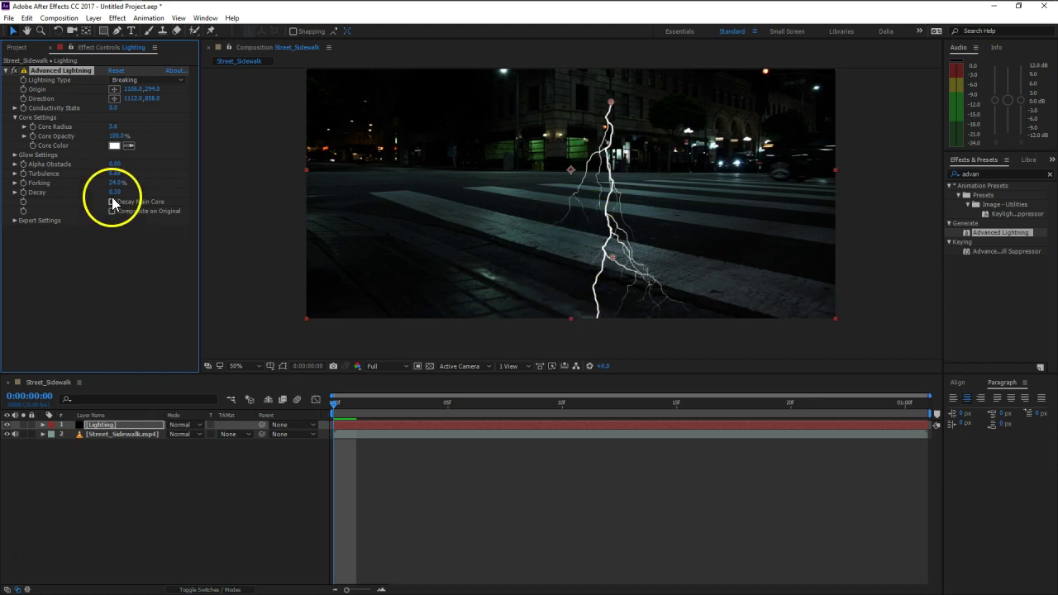
pyautogui.moveTo(114, 192)
pyautogui.mouseDown()
pyautogui.moveTo(168, 194)
pyautogui.moveTo(116, 197)
pyautogui.mouseUp()
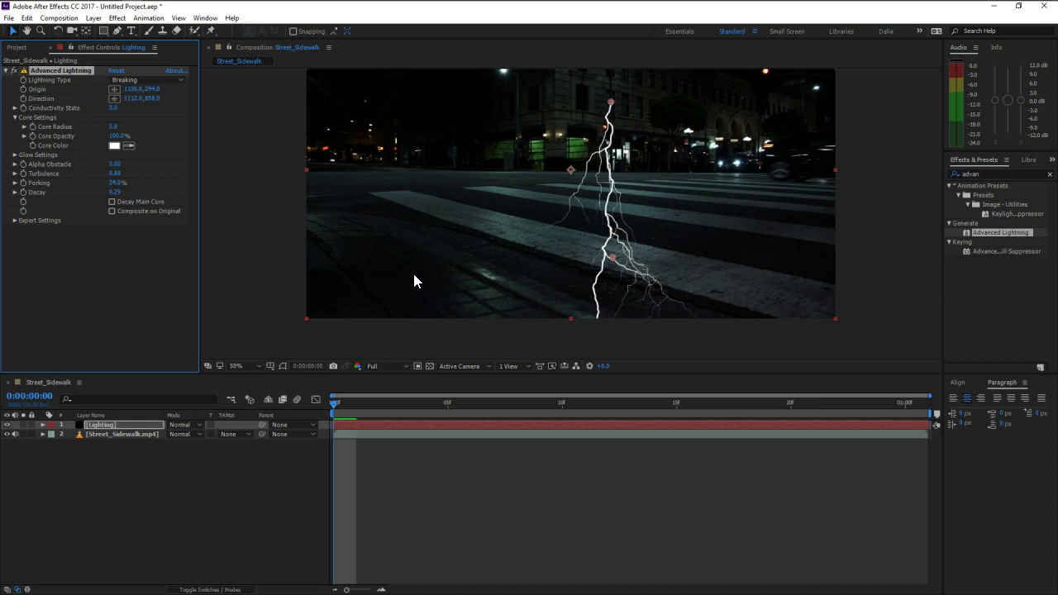
# Under the lightning's Expert Settings, set Complexity to 6
pyautogui.click(15, 221)
pyautogui.moveTo(109, 231); pyautogui.dragTo(156, 232)
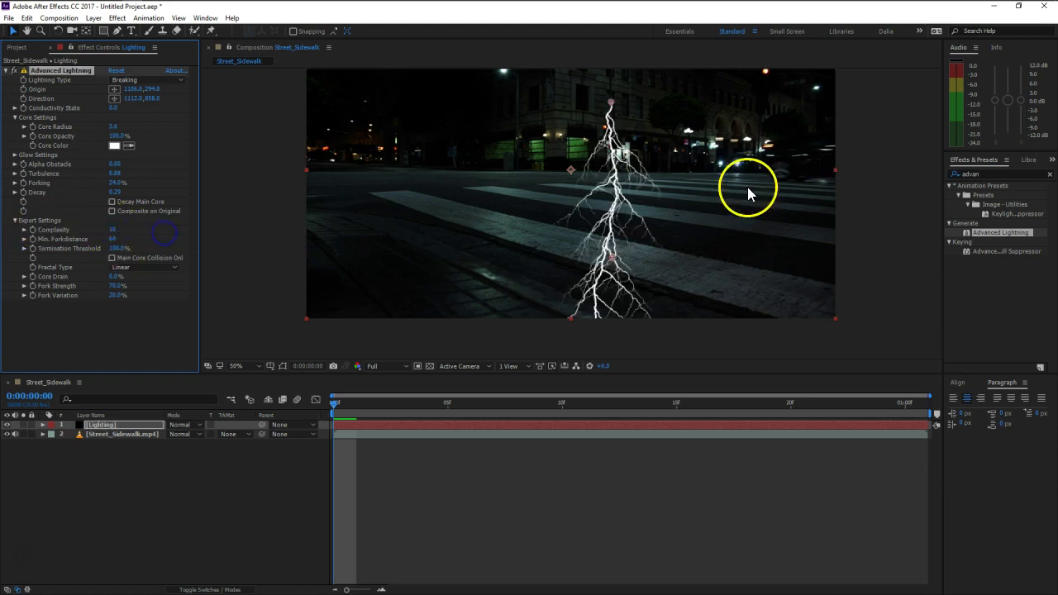
pyautogui.moveTo(110, 234); pyautogui.dragTo(91, 231)
pyautogui.click(112, 231)
pyautogui.write('5')
pyautogui.press('Return')
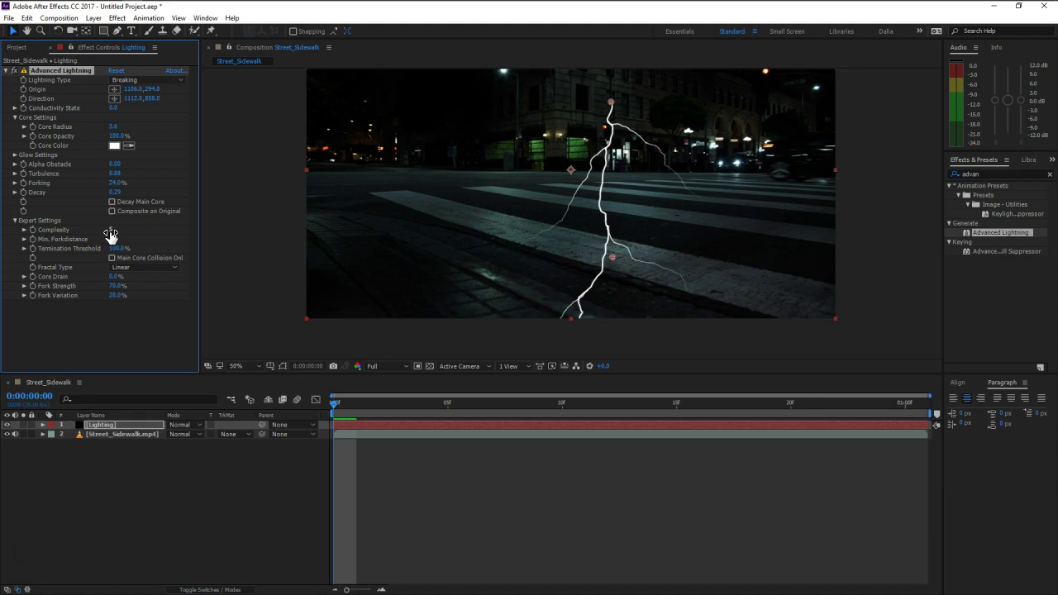
pyautogui.moveTo(111, 232); pyautogui.dragTo(113, 232)
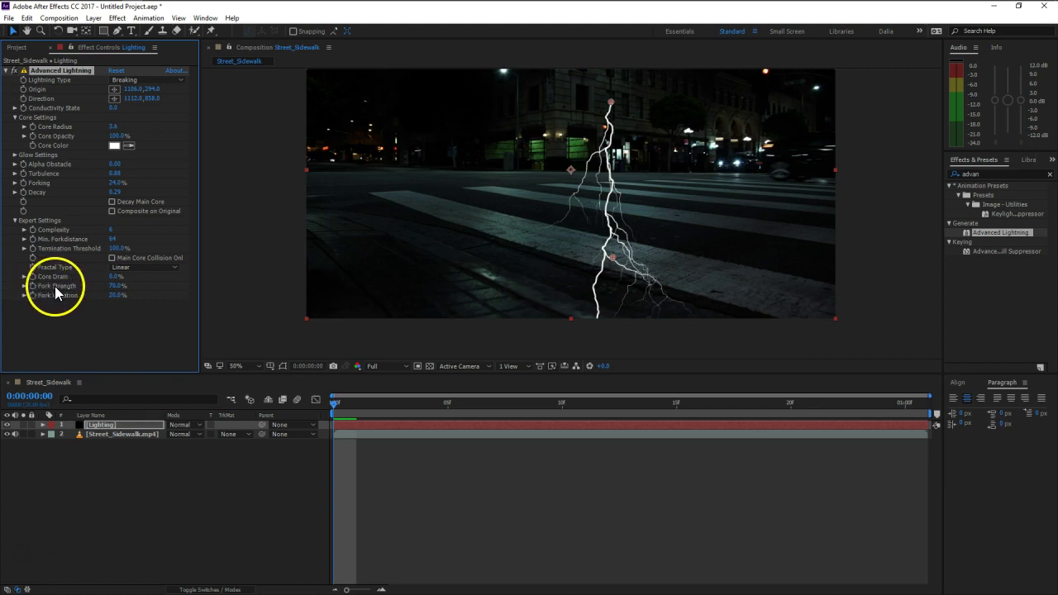
# Set Fork Strength to 77% and Fork Variation to 60%
pyautogui.moveTo(116, 295); pyautogui.dragTo(181, 299)
pyautogui.moveTo(280, 303); pyautogui.dragTo(122, 304)
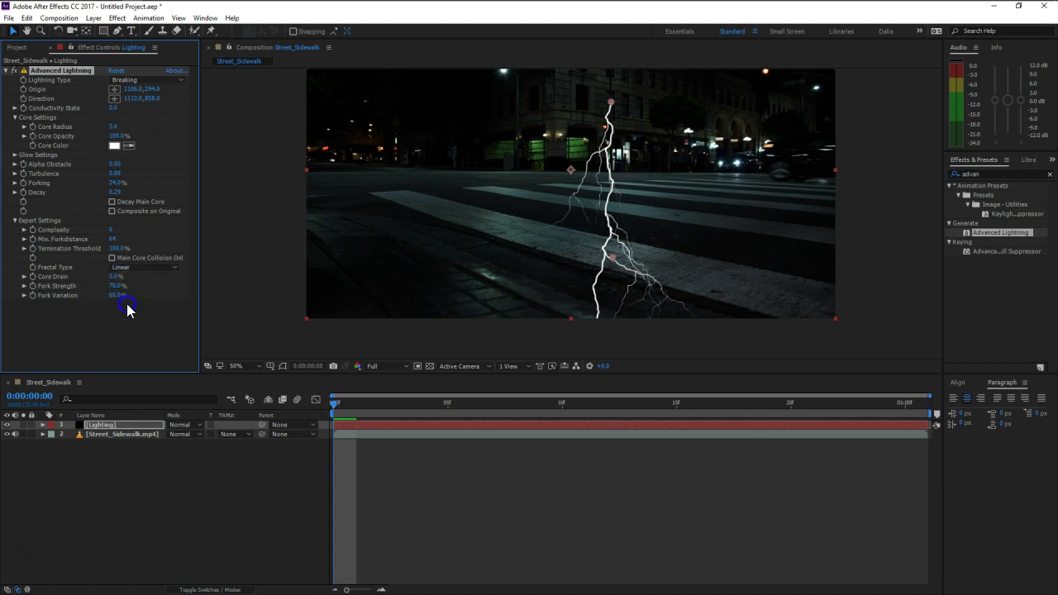
pyautogui.moveTo(113, 290); pyautogui.dragTo(121, 291)
# Try the Direction and Strike lightning types, then return to Breaking
pyautogui.click(147, 80)
pyautogui.click(139, 86)
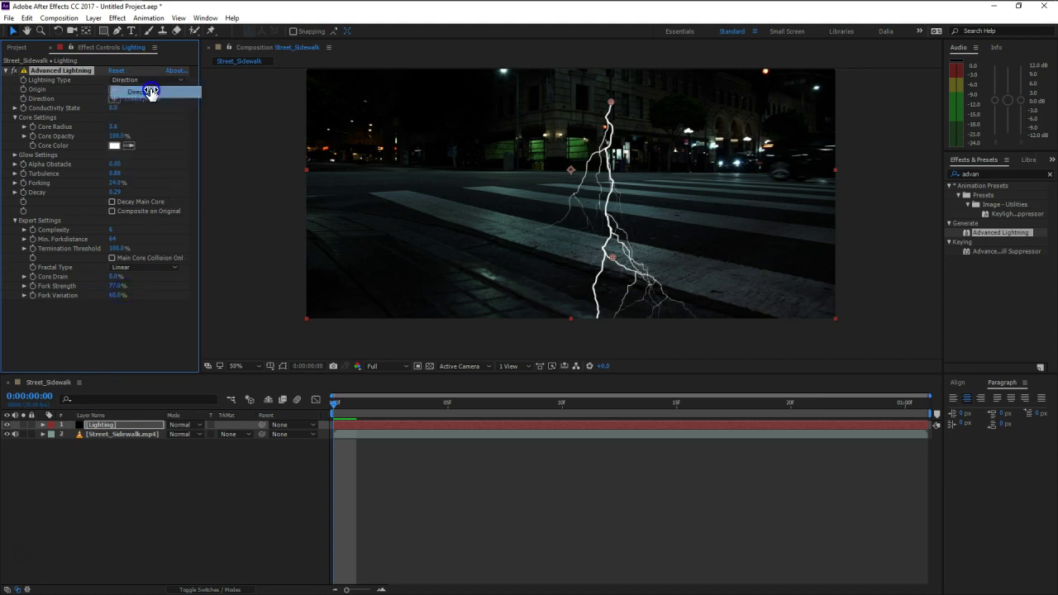
pyautogui.click(146, 80)
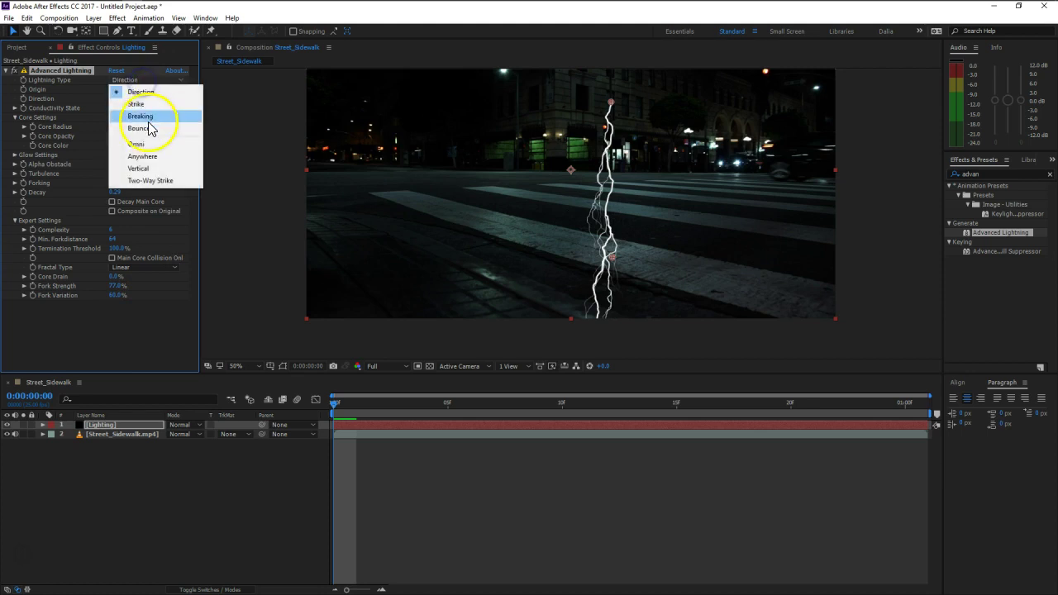
pyautogui.click(137, 104)
pyautogui.click(147, 81)
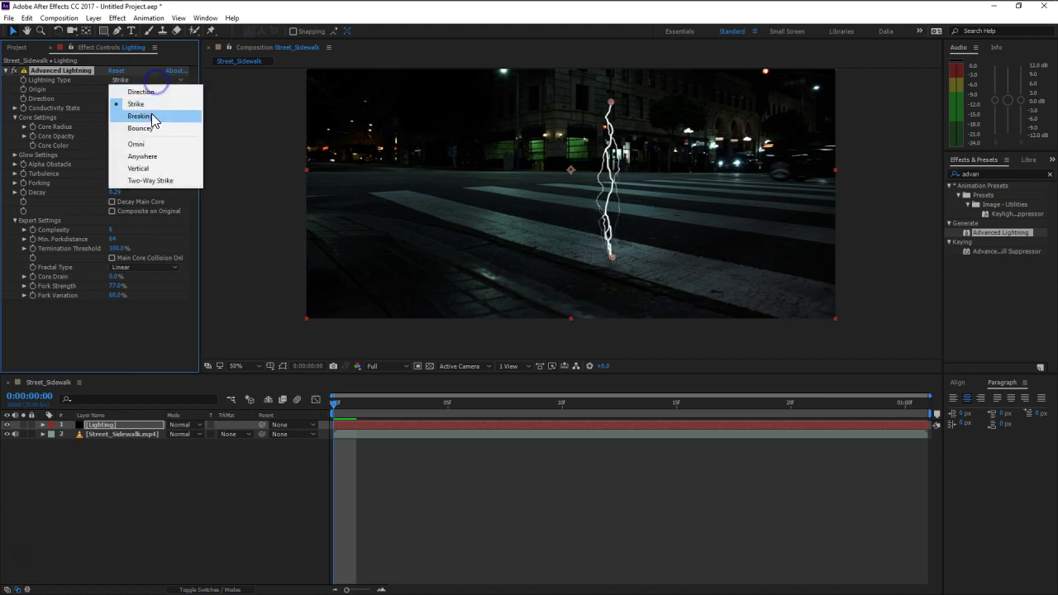
pyautogui.click(141, 116)
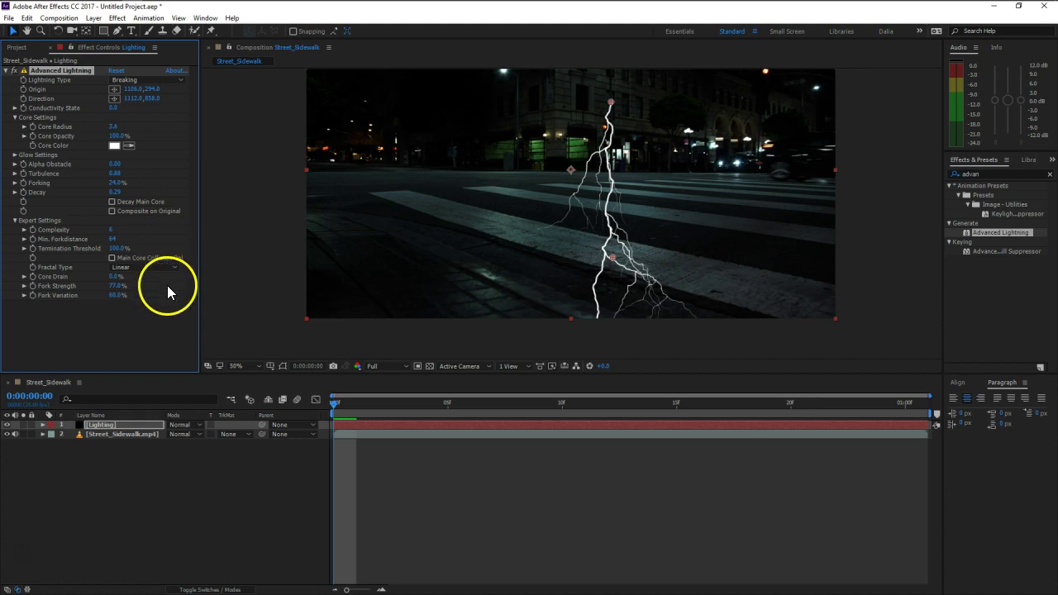
# Raise Decay to 0.39 to shorten the side branches, and select the Lighting layer
pyautogui.click(121, 194)
pyautogui.moveTo(121, 194); pyautogui.dragTo(127, 195)
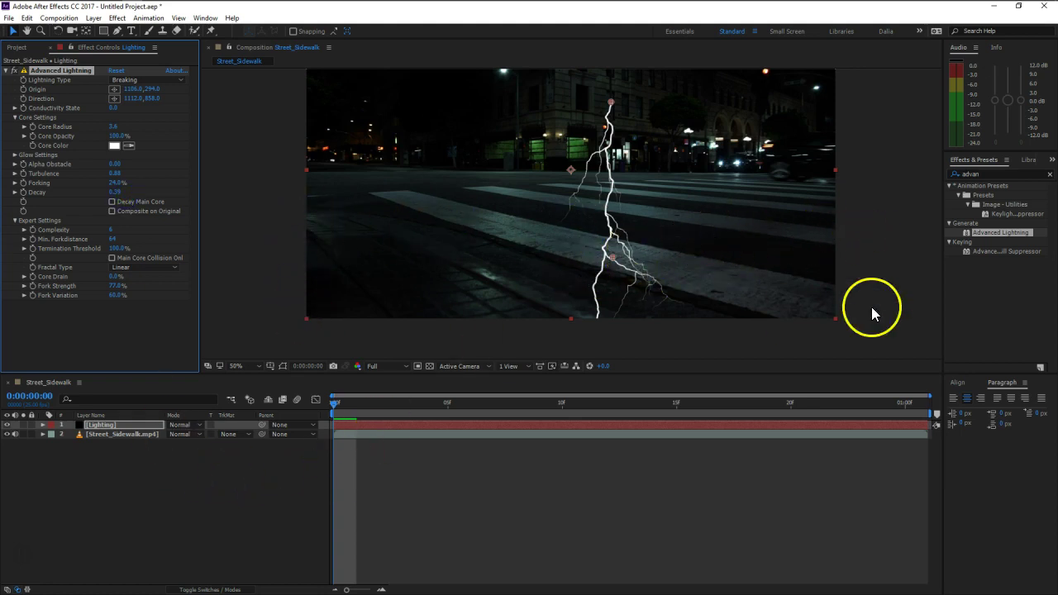
pyautogui.click(116, 424)
pyautogui.click(103, 32)
# Draw a rectangular mask across the lower frame and lower its top edge toward the sidewalk
pyautogui.moveTo(863, 234)
pyautogui.mouseDown()
pyautogui.moveTo(759, 303)
pyautogui.moveTo(262, 340)
pyautogui.mouseUp()
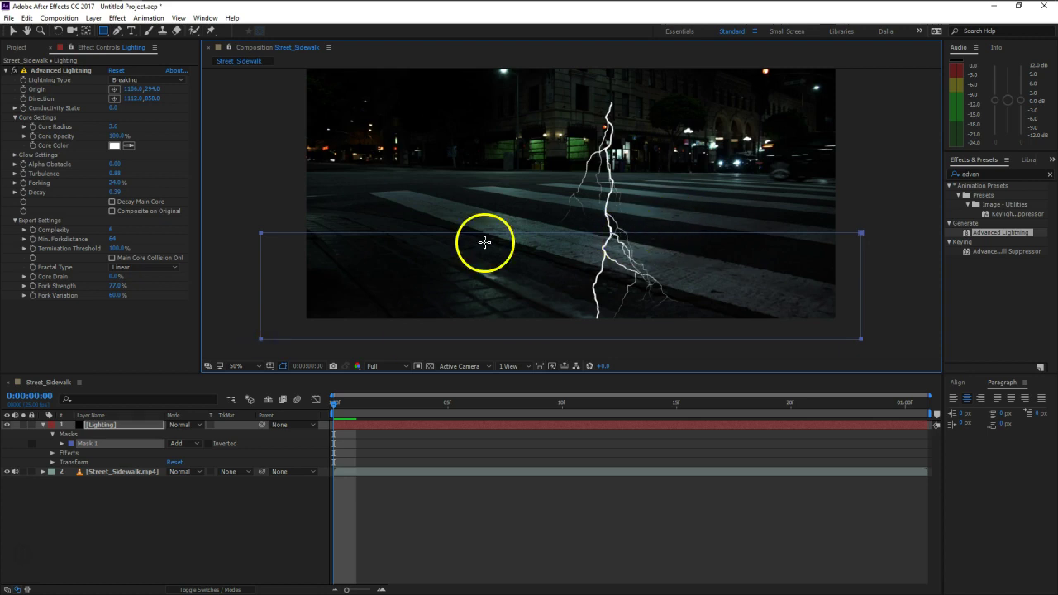
pyautogui.click(12, 31)
pyautogui.doubleClick(621, 234)
pyautogui.moveTo(566, 232)
pyautogui.mouseDown()
pyautogui.moveTo(562, 258)
pyautogui.moveTo(548, 255)
pyautogui.mouseUp()
pyautogui.click(108, 424)
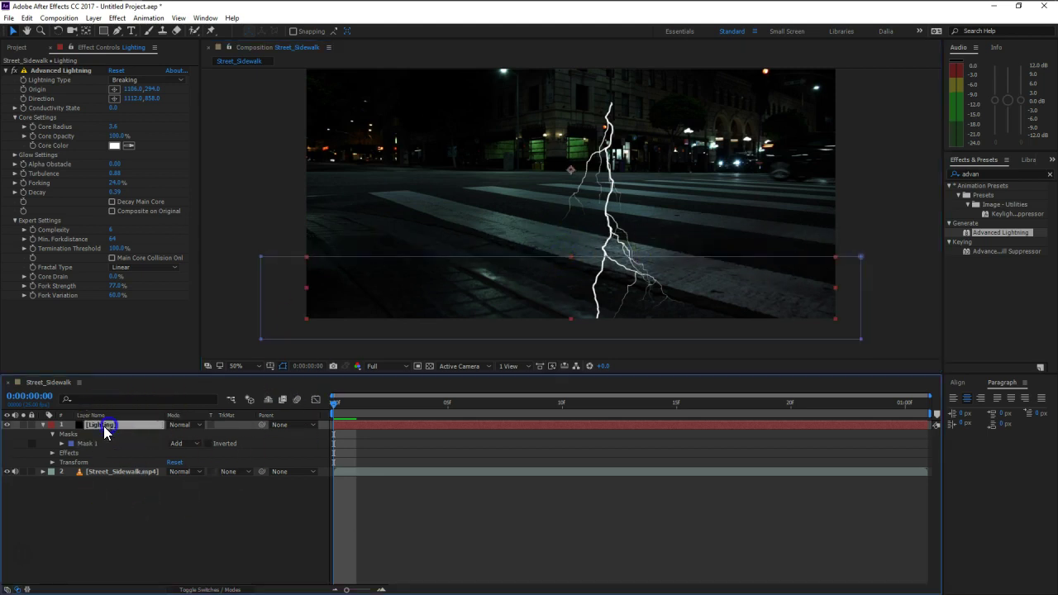
pyautogui.click(43, 425)
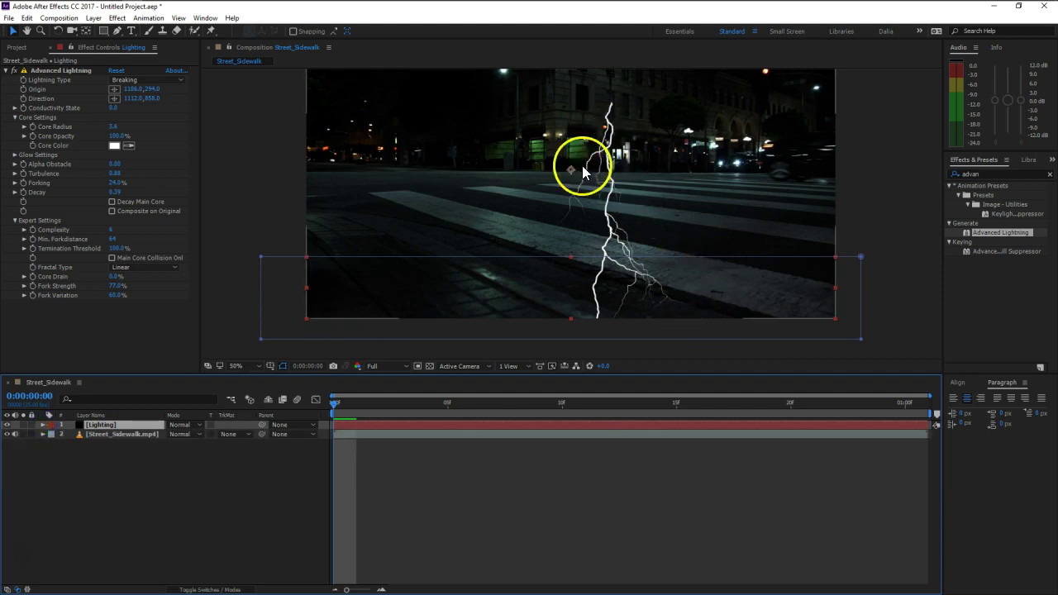
pyautogui.click(861, 257)
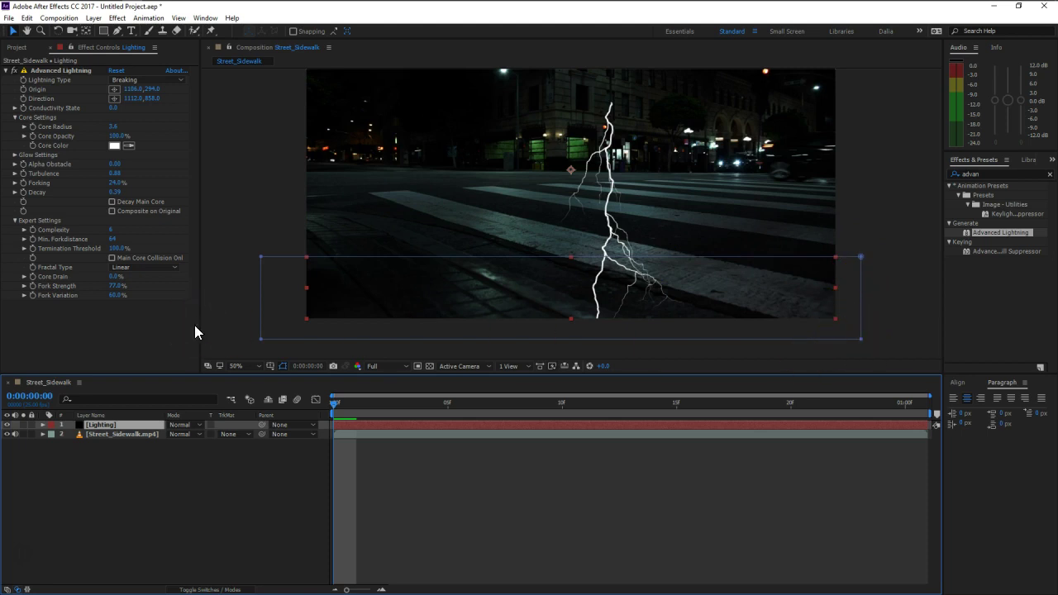
# Set Alpha Obstacle to 12.40 so the bolt stops at the mask edge
pyautogui.click(45, 298)
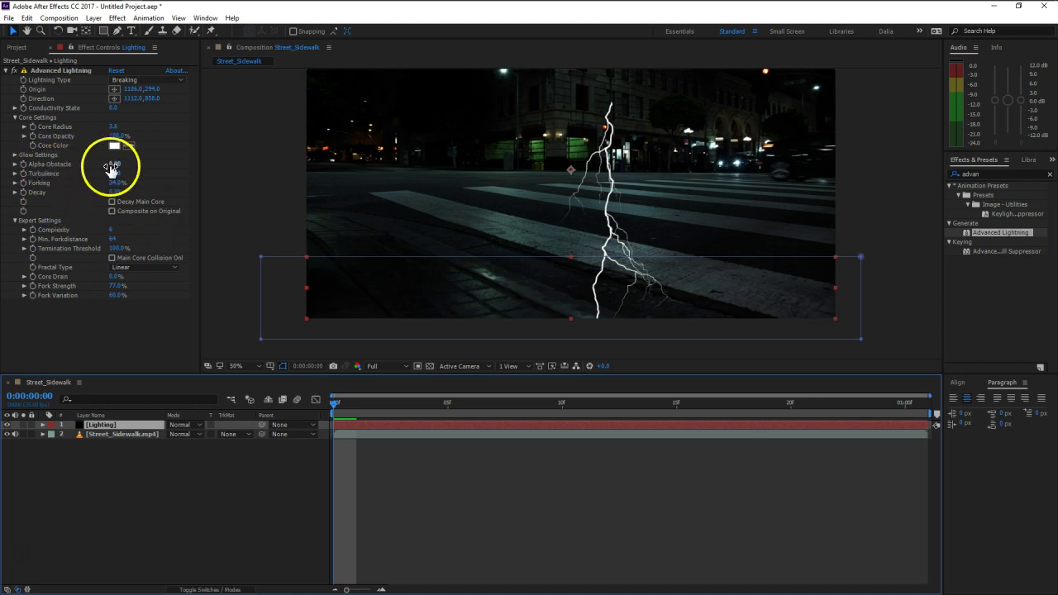
pyautogui.moveTo(110, 169)
pyautogui.mouseDown()
pyautogui.moveTo(315, 184)
pyautogui.moveTo(220, 183)
pyautogui.mouseUp()
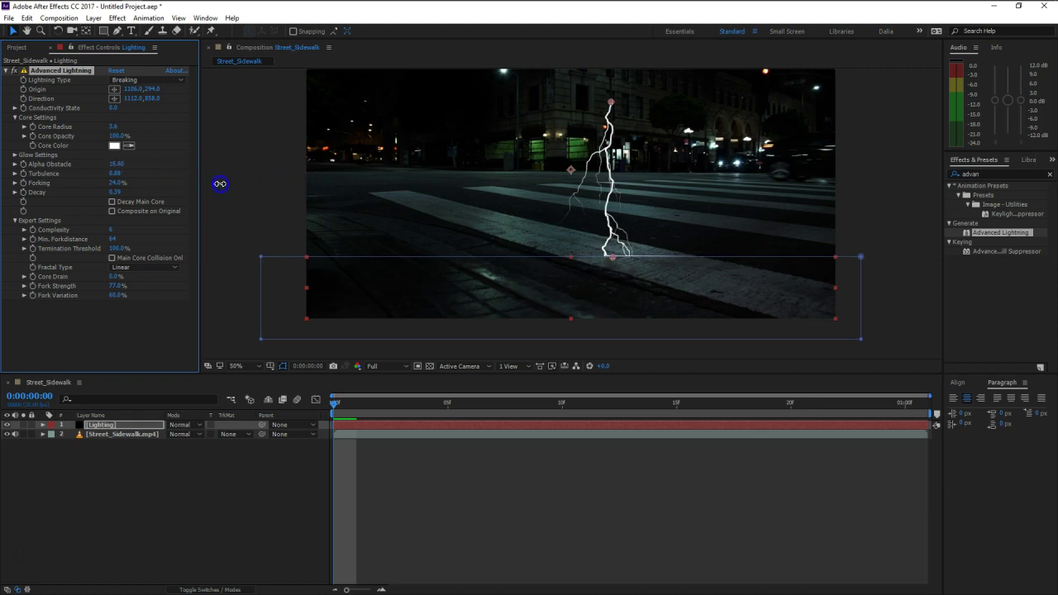
pyautogui.click(286, 366)
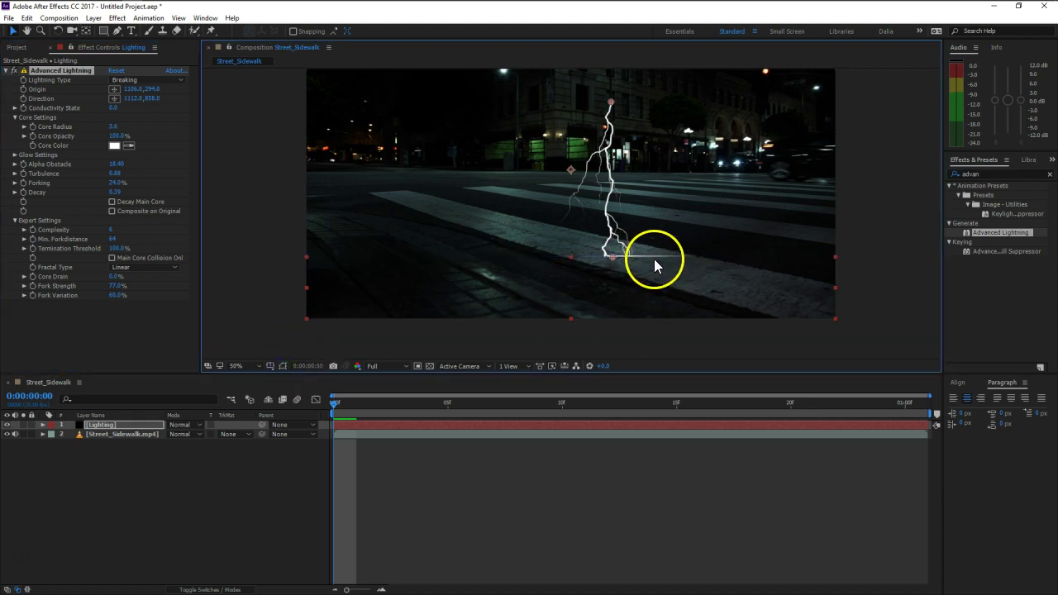
pyautogui.scroll(2, 661, 257)
pyautogui.moveTo(662, 257)
pyautogui.mouseDown()
pyautogui.moveTo(712, 296)
pyautogui.moveTo(615, 259)
pyautogui.mouseUp()
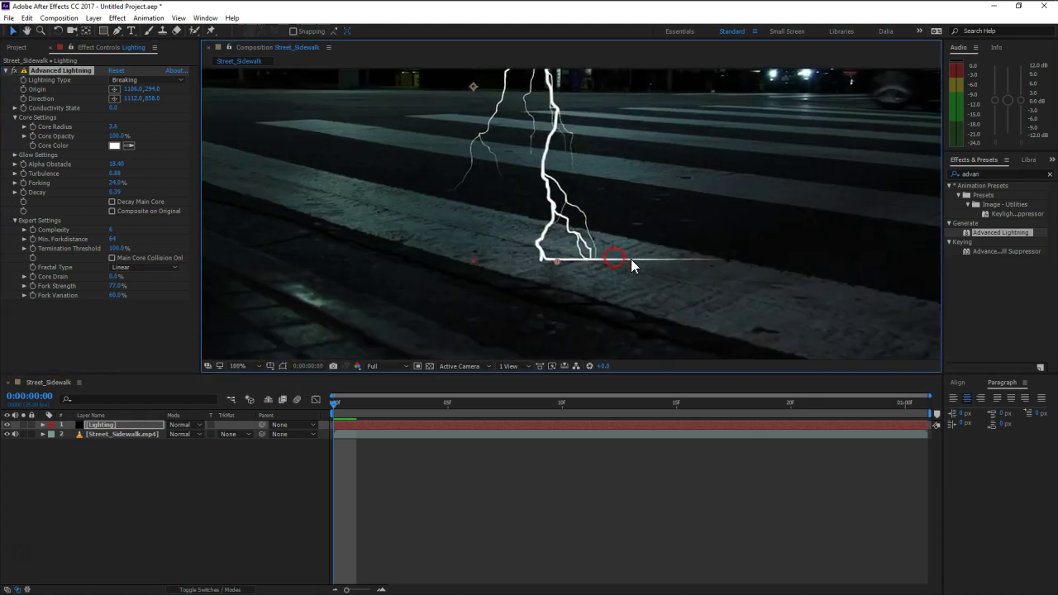
pyautogui.moveTo(116, 164)
pyautogui.mouseDown()
pyautogui.moveTo(203, 172)
pyautogui.moveTo(83, 174)
pyautogui.mouseUp()
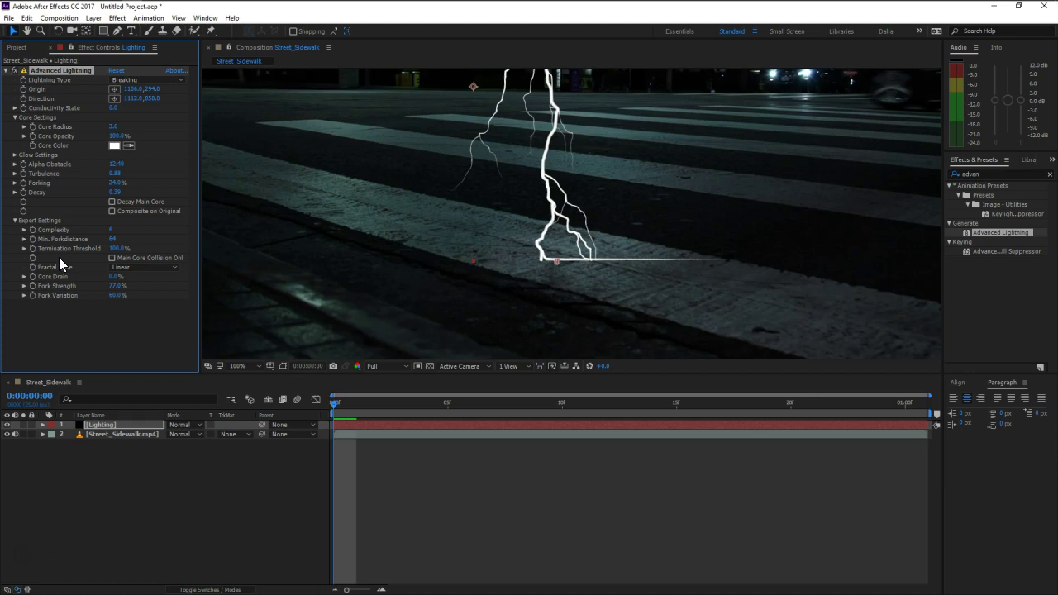
# Lower Termination Threshold to 30% to remove the horizontal streak at the bolt's base
pyautogui.moveTo(116, 248); pyautogui.dragTo(10, 256)
pyautogui.click(111, 249)
pyautogui.moveTo(106, 249); pyautogui.dragTo(1, 256)
pyautogui.click(118, 248)
pyautogui.write('30')
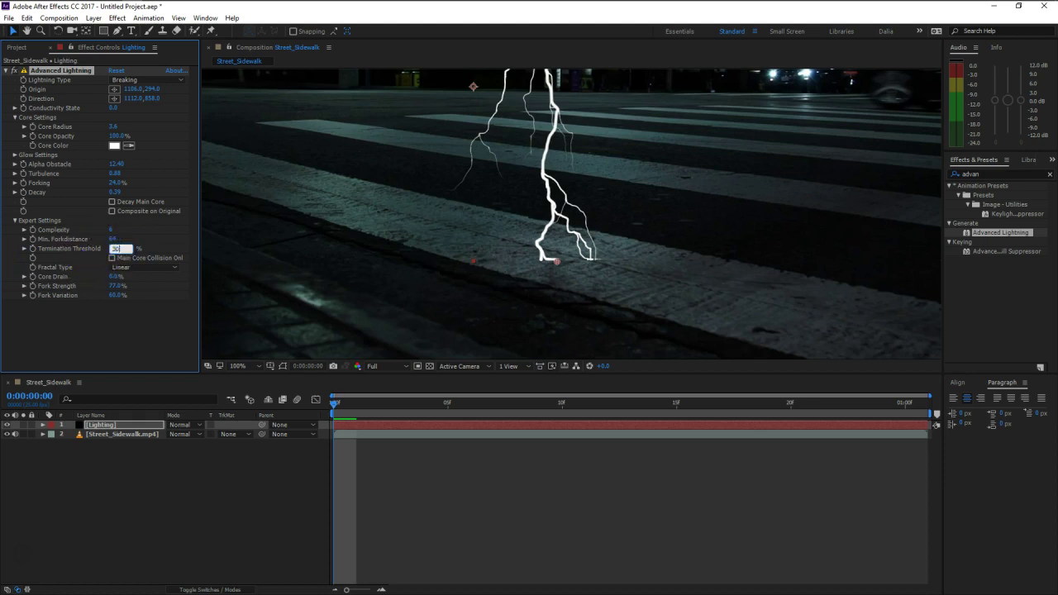
pyautogui.click(271, 543)
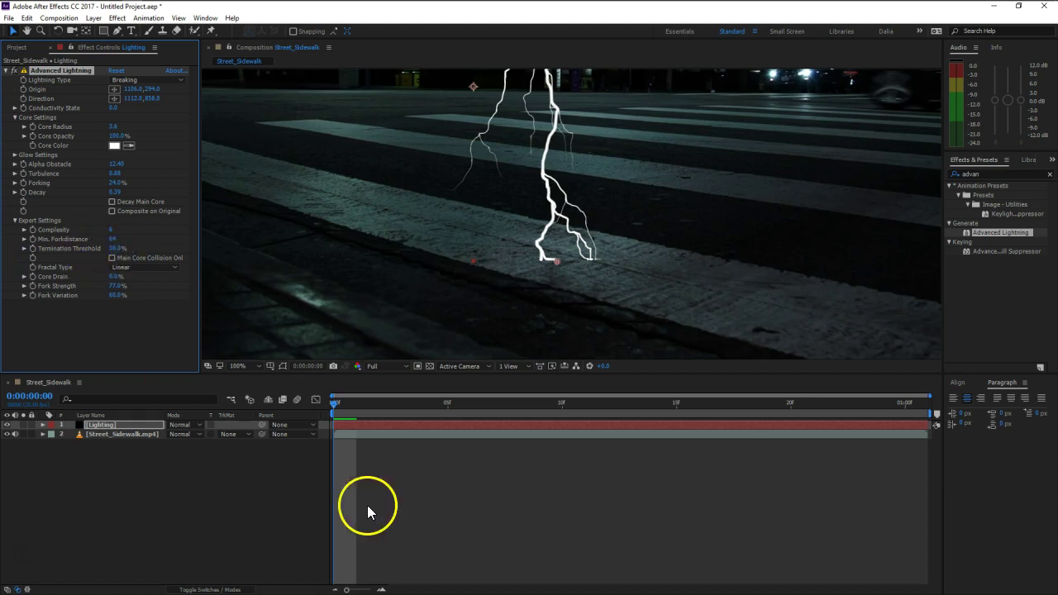
# Move the bolt's end point left and set Termination Threshold to 5% after trying 1% and 10%
pyautogui.click(95, 80)
pyautogui.press(',')
pyautogui.moveTo(569, 240)
pyautogui.mouseDown()
pyautogui.moveTo(378, 241)
pyautogui.moveTo(411, 247)
pyautogui.mouseUp()
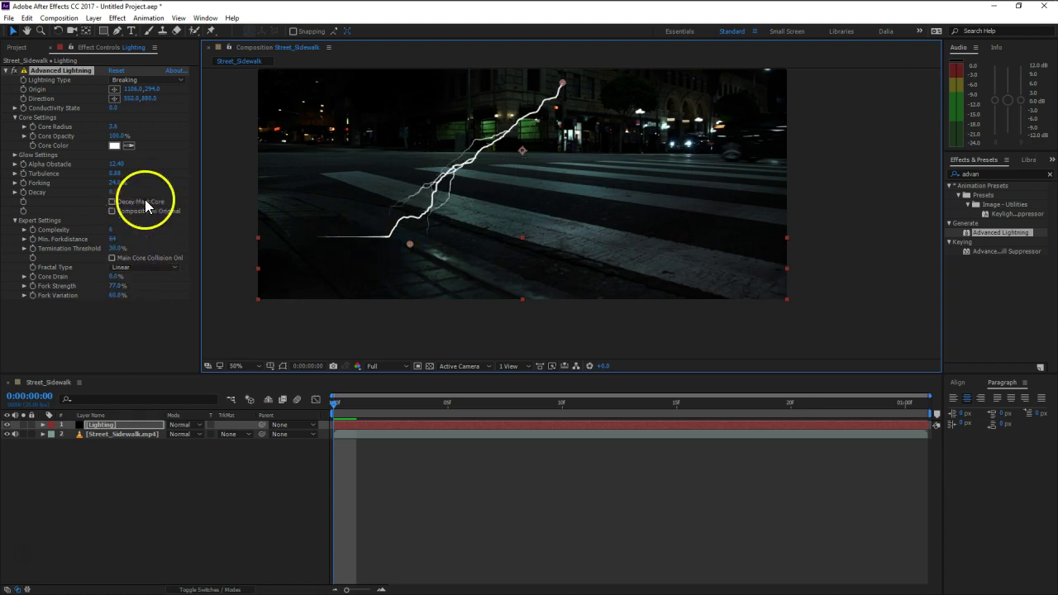
pyautogui.click(118, 248)
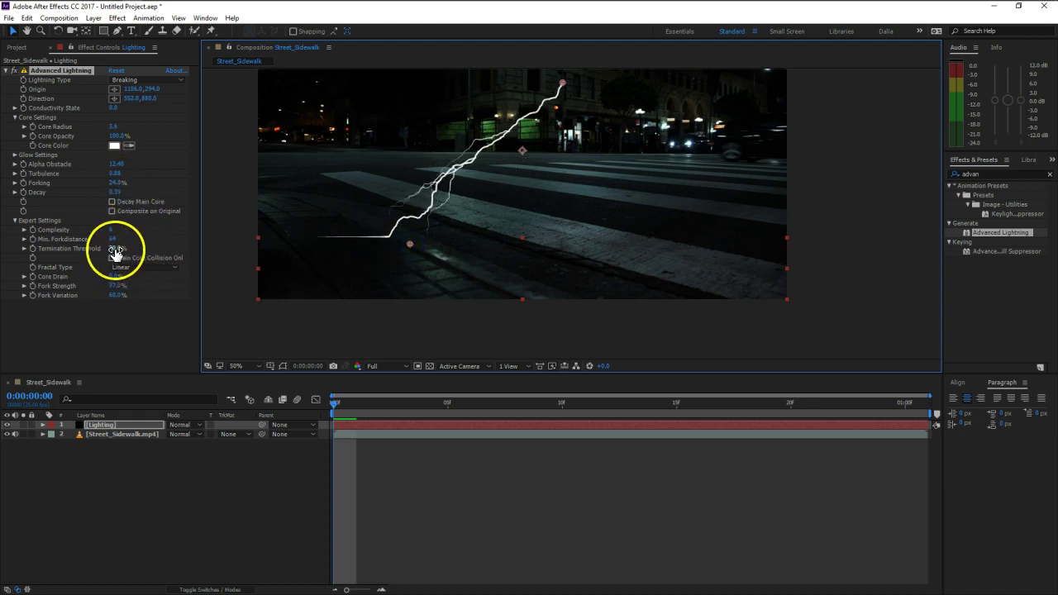
pyautogui.write('1')
pyautogui.press('Return')
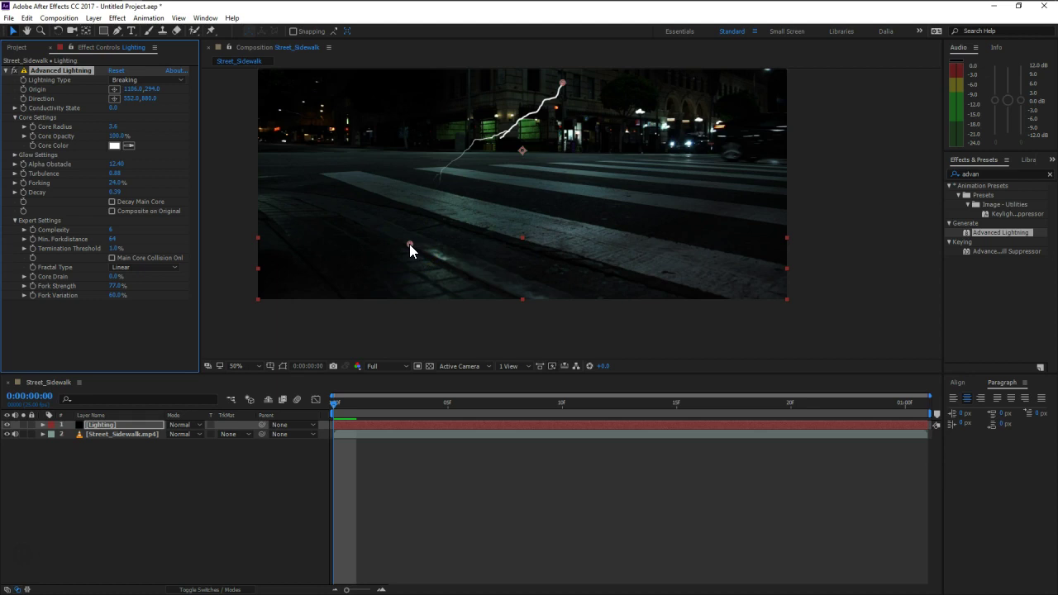
pyautogui.click(115, 248)
pyautogui.write('0')
pyautogui.press('Return')
pyautogui.click(116, 251)
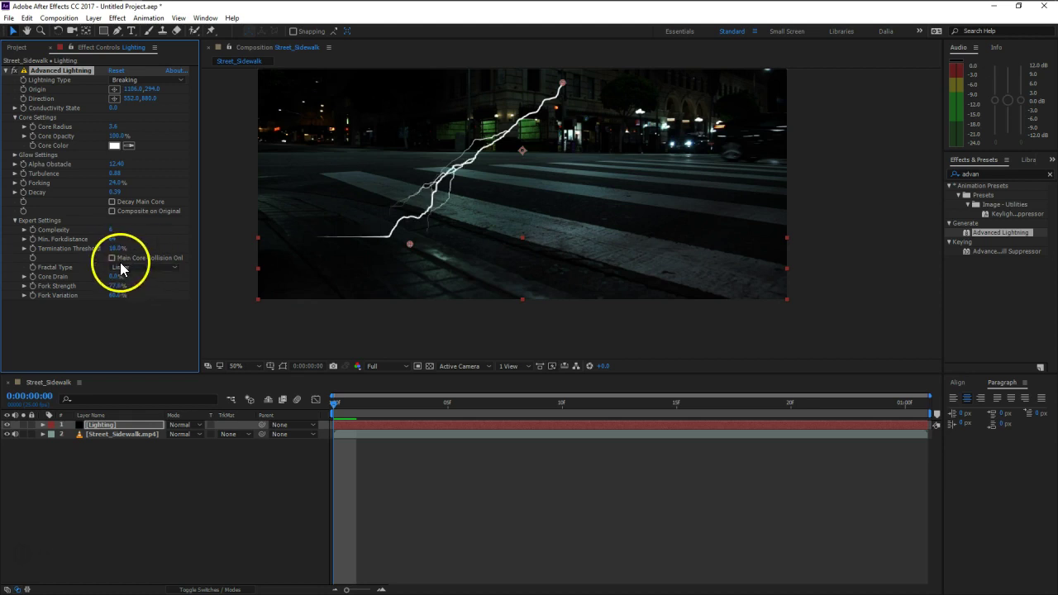
pyautogui.write('5')
# Set Alpha Obstacle to 18.20 and aim the Direction point at the lower right (1820,996)
pyautogui.moveTo(410, 244)
pyautogui.mouseDown()
pyautogui.moveTo(477, 248)
pyautogui.moveTo(457, 252)
pyautogui.mouseUp()
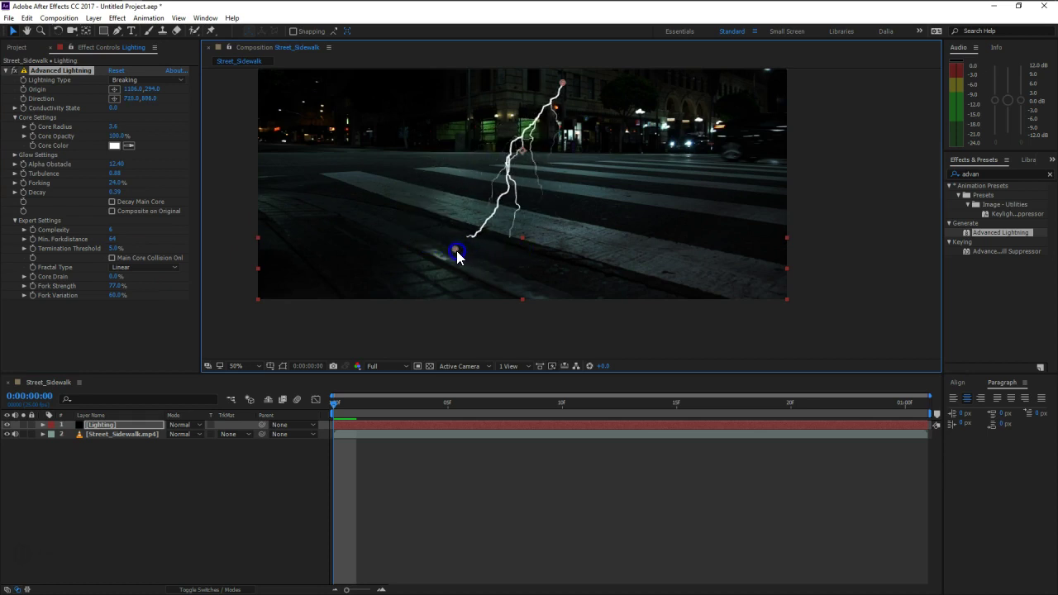
pyautogui.moveTo(457, 252); pyautogui.dragTo(453, 250)
pyautogui.moveTo(116, 170); pyautogui.dragTo(143, 167)
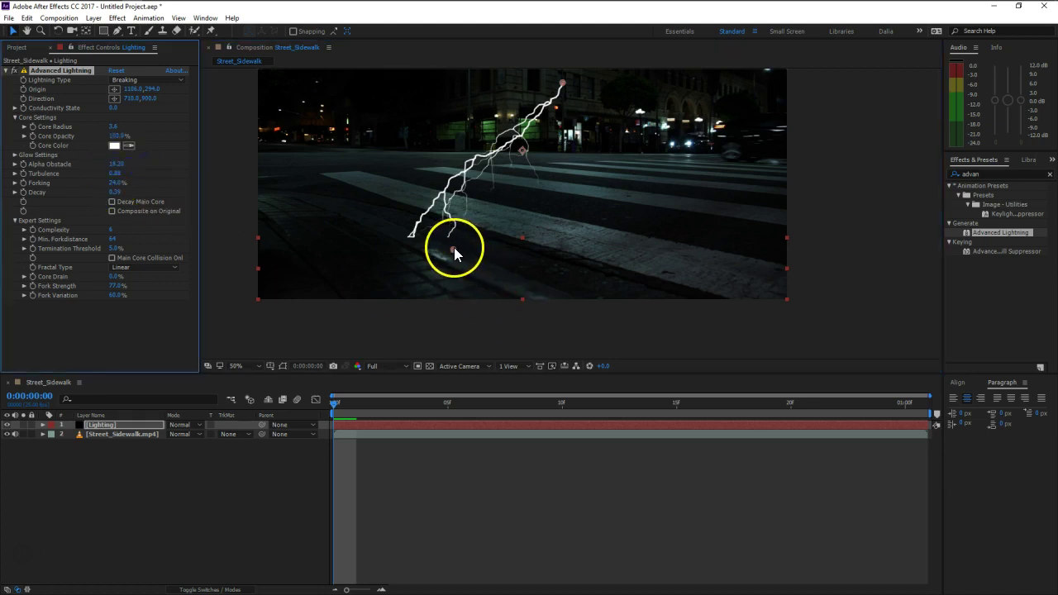
pyautogui.moveTo(454, 249); pyautogui.dragTo(722, 255)
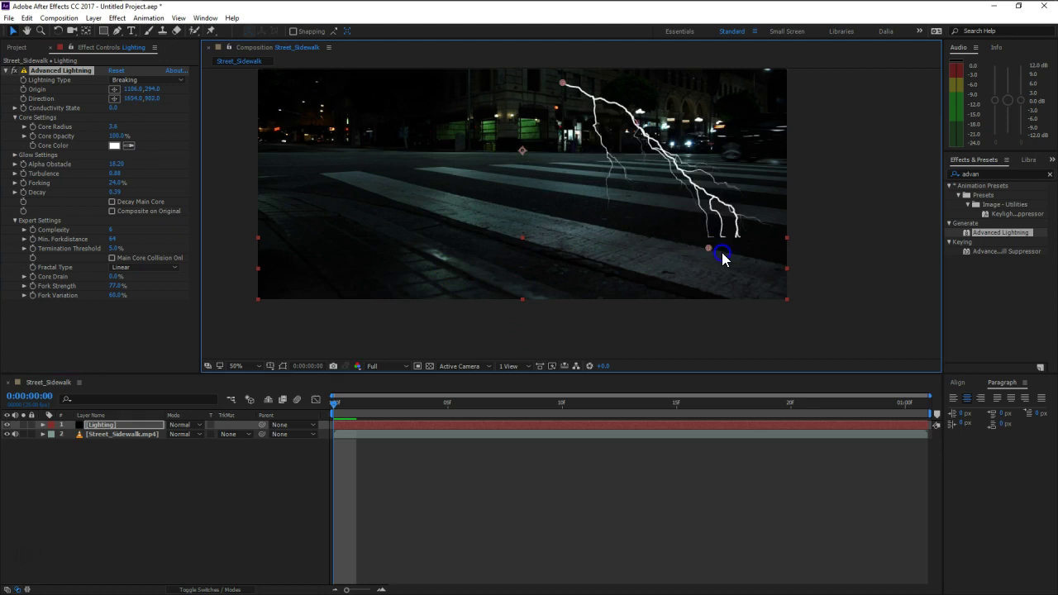
pyautogui.moveTo(722, 258)
pyautogui.mouseDown()
pyautogui.moveTo(524, 285)
pyautogui.moveTo(376, 283)
pyautogui.moveTo(518, 286)
pyautogui.moveTo(338, 257)
pyautogui.mouseUp()
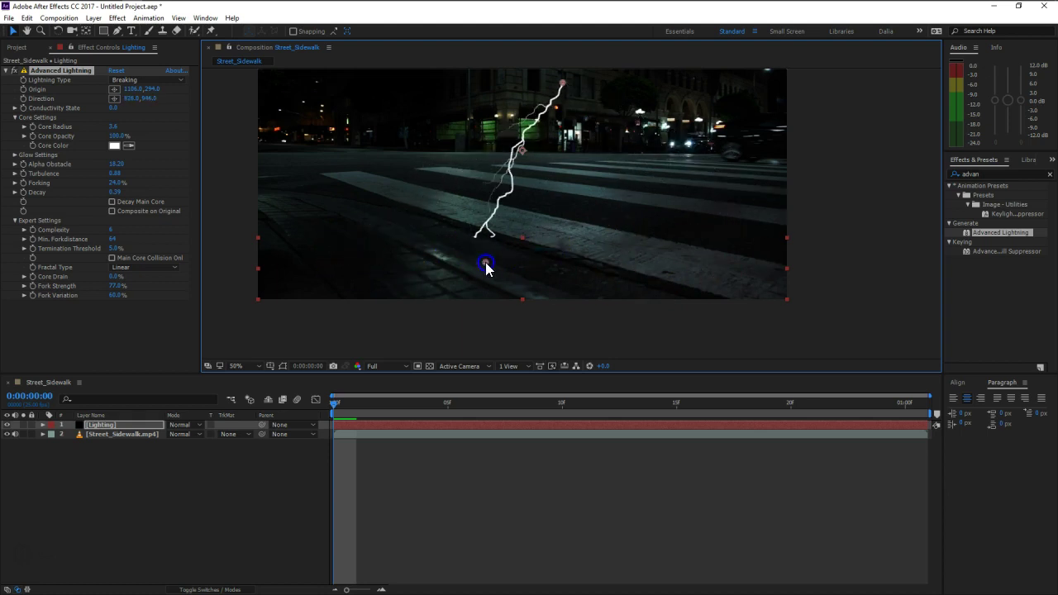
pyautogui.moveTo(338, 257); pyautogui.dragTo(759, 282)
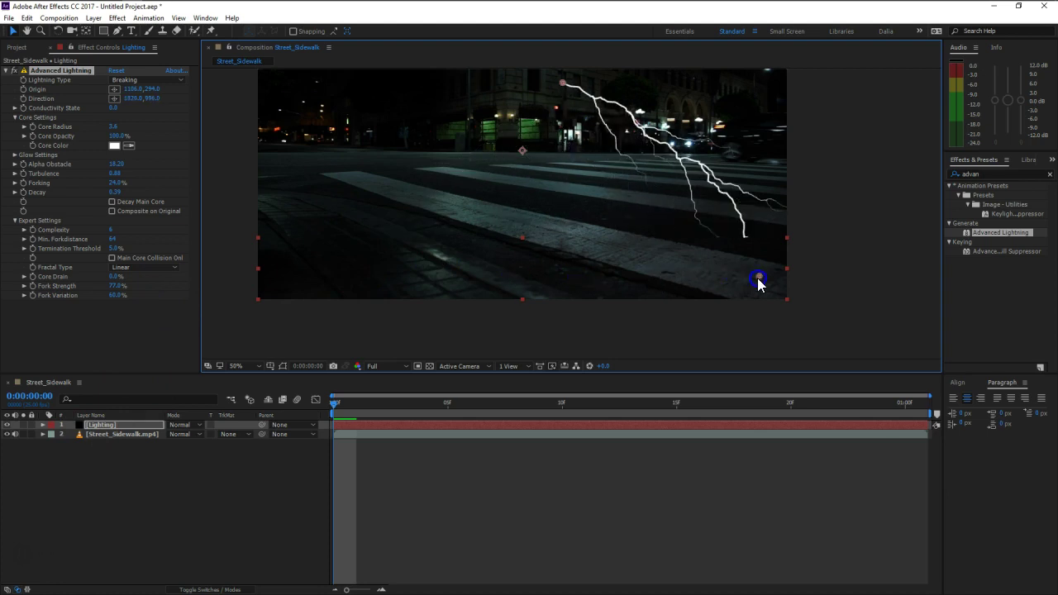
# Keyframe Direction so the bolt sweeps from lower right to far lower left by 1s, then preview
pyautogui.click(24, 99)
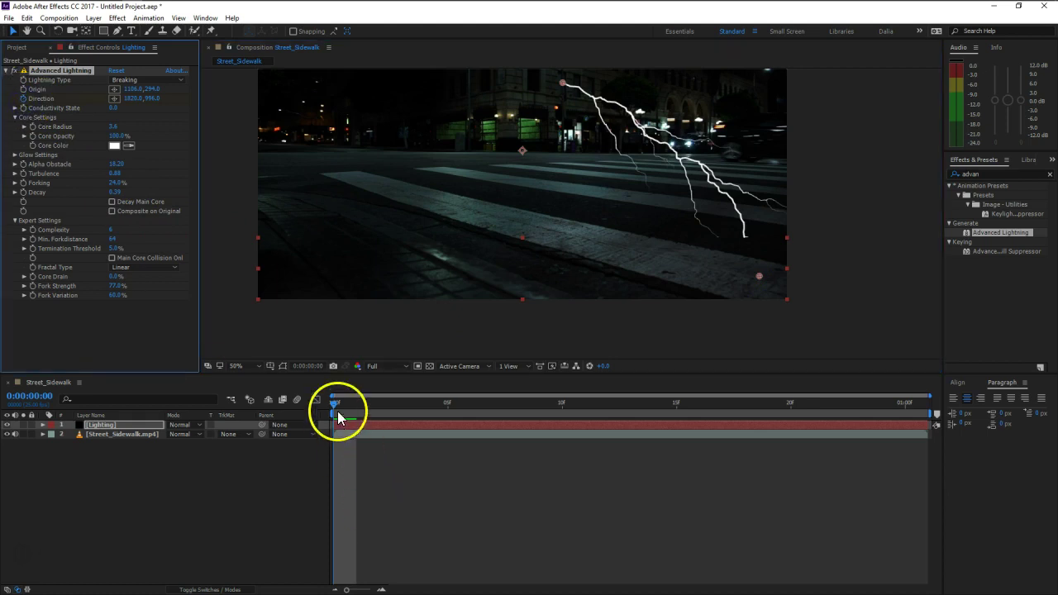
pyautogui.moveTo(338, 417); pyautogui.dragTo(906, 405)
pyautogui.moveTo(764, 281)
pyautogui.mouseDown()
pyautogui.moveTo(488, 275)
pyautogui.moveTo(349, 280)
pyautogui.moveTo(322, 298)
pyautogui.moveTo(318, 289)
pyautogui.mouseUp()
pyautogui.moveTo(321, 286); pyautogui.dragTo(293, 286)
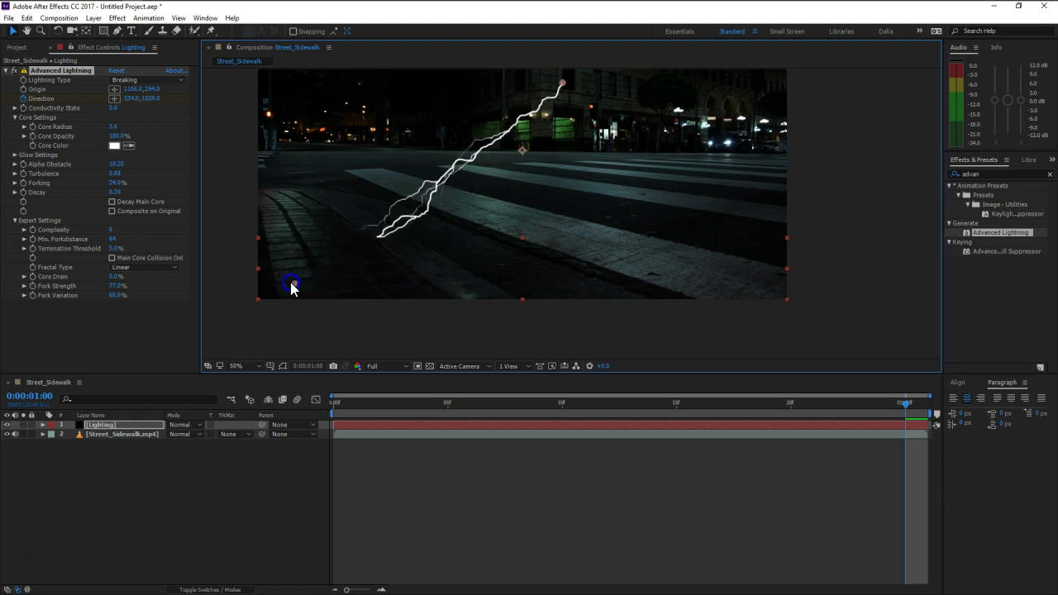
pyautogui.click(779, 428)
pyautogui.press('Home')
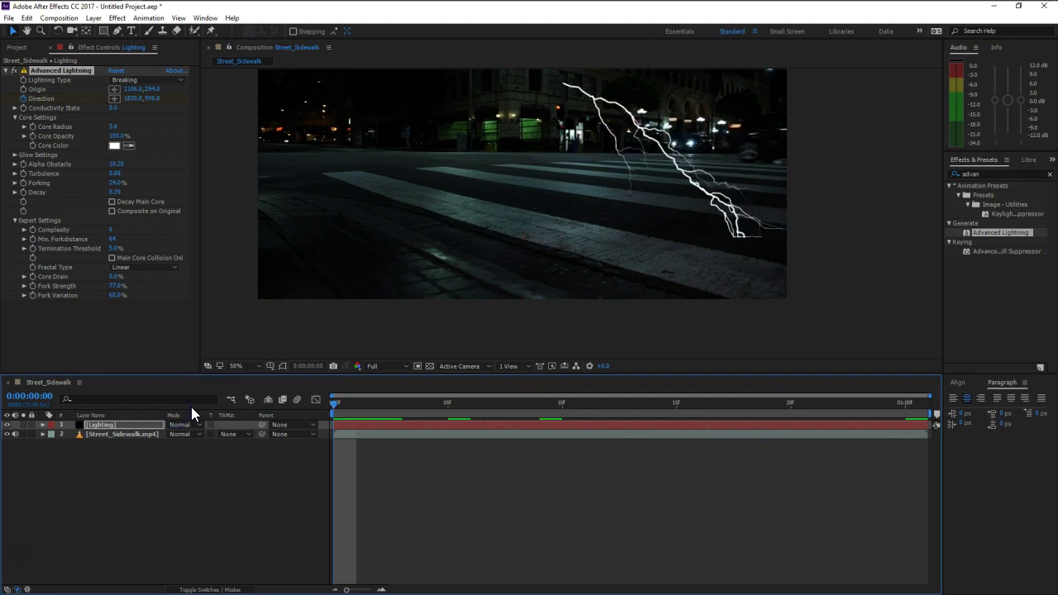
pyautogui.press('space')
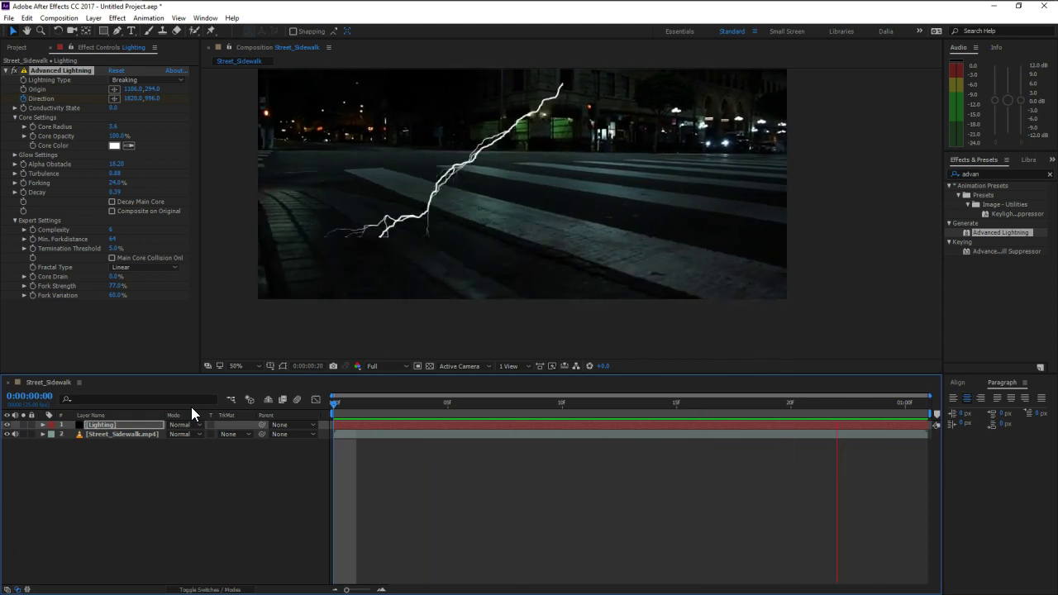
pyautogui.press('space')
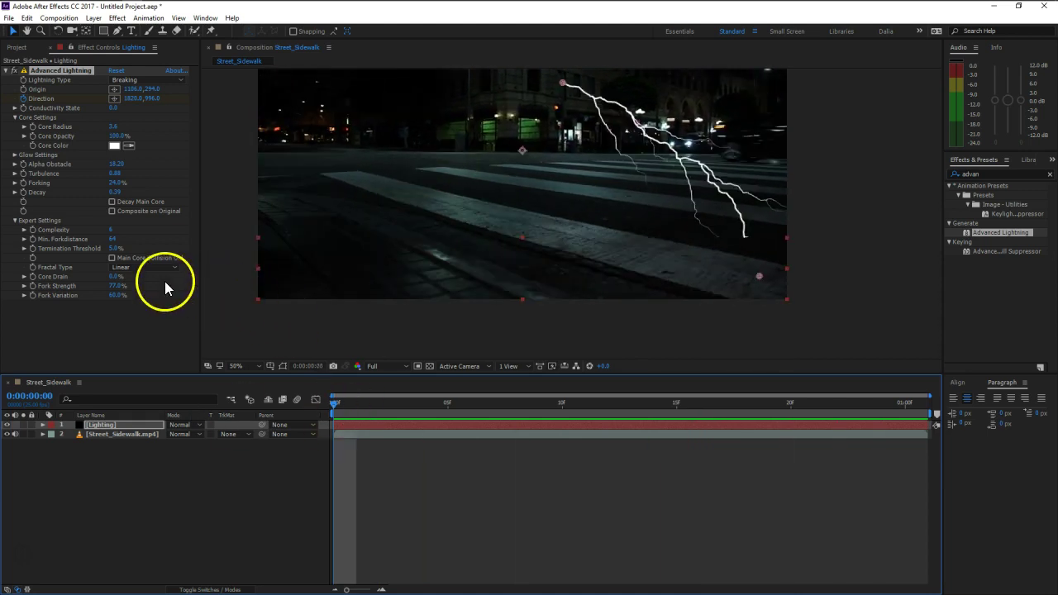
# Set Decay to 0.29 and preview the animation
pyautogui.click(116, 192)
pyautogui.press('Return')
pyautogui.press('space')
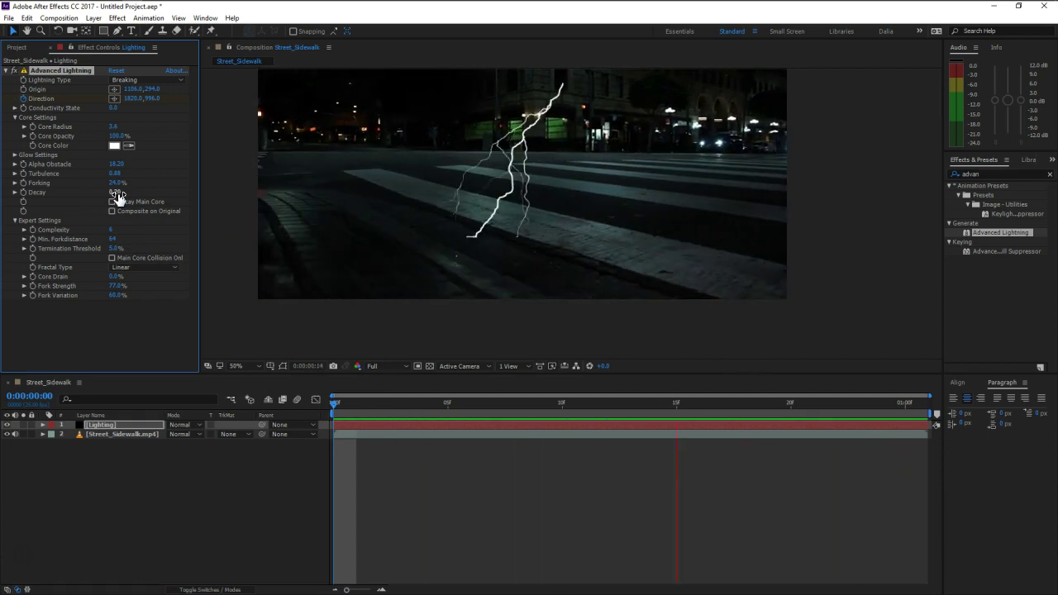
pyautogui.press('space')
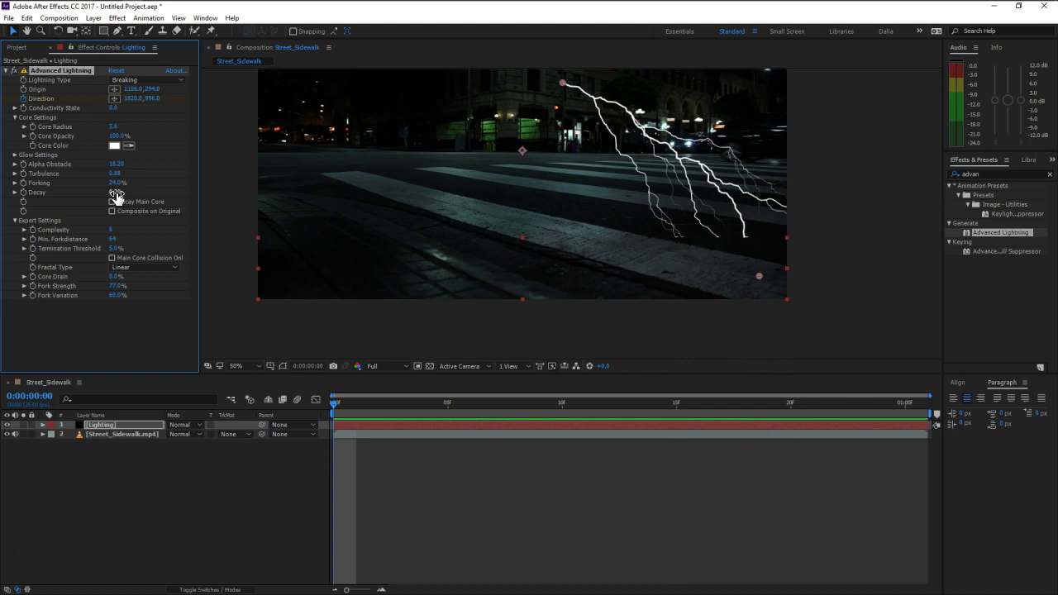
# Set Turbulence to 0.72 after trying 0.4, previewing the bolt
pyautogui.click(117, 173)
pyautogui.write('0.4')
pyautogui.press('Return')
pyautogui.press('space')
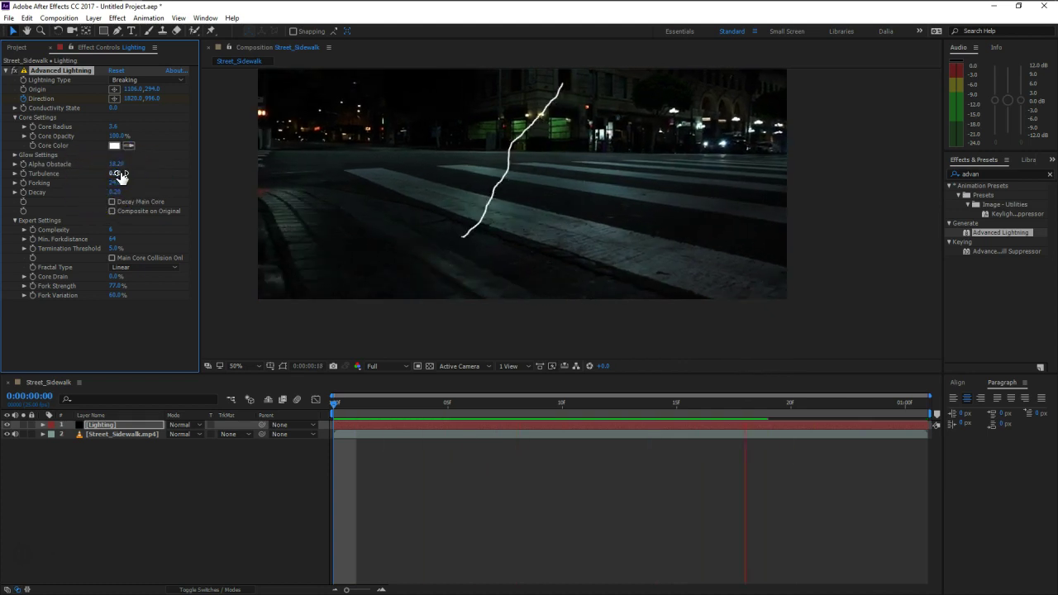
pyautogui.click(118, 175)
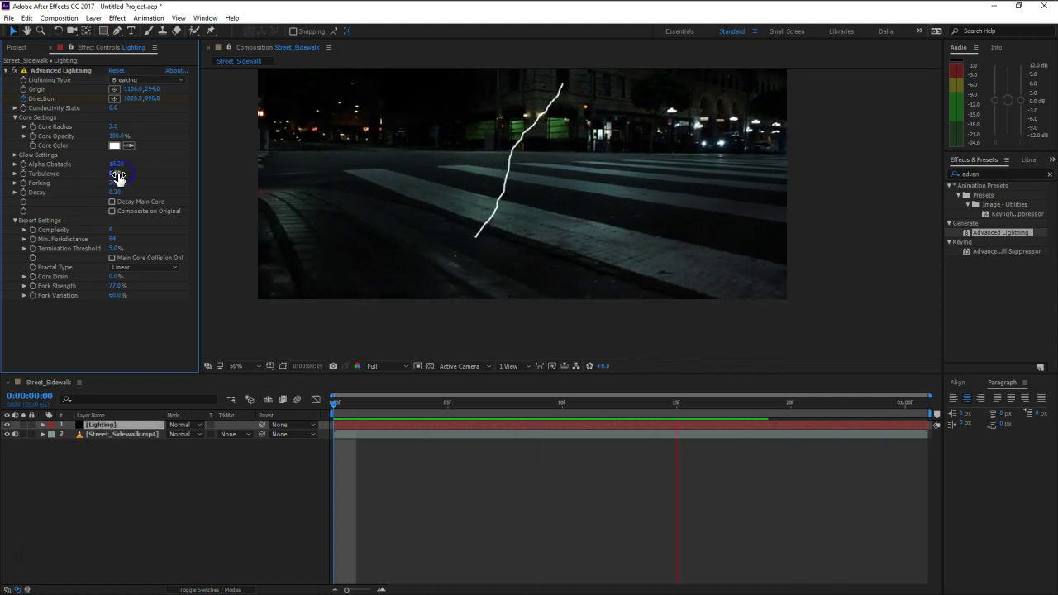
pyautogui.press('Return')
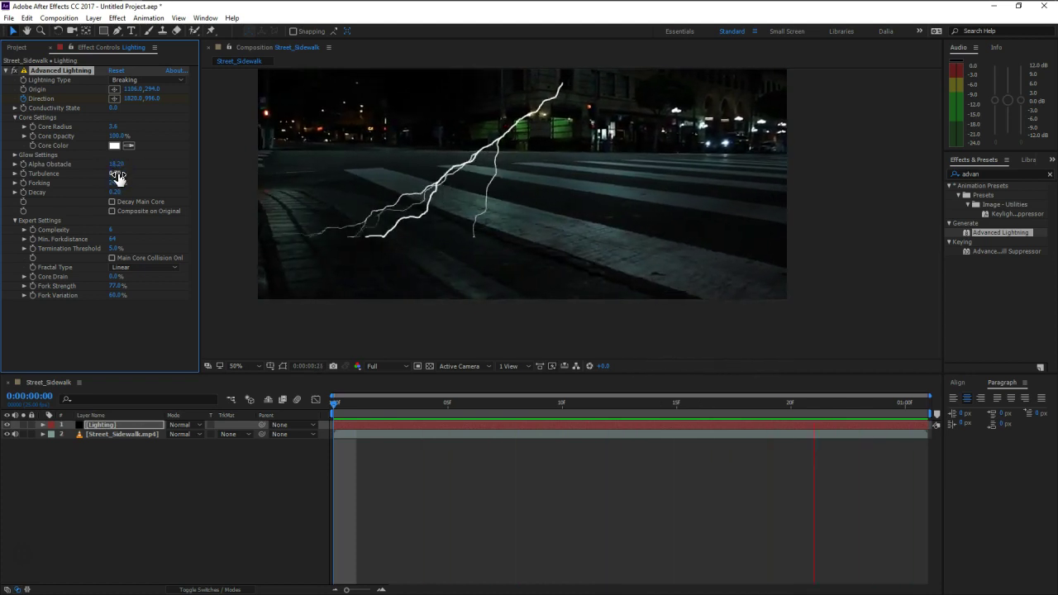
pyautogui.click(119, 175)
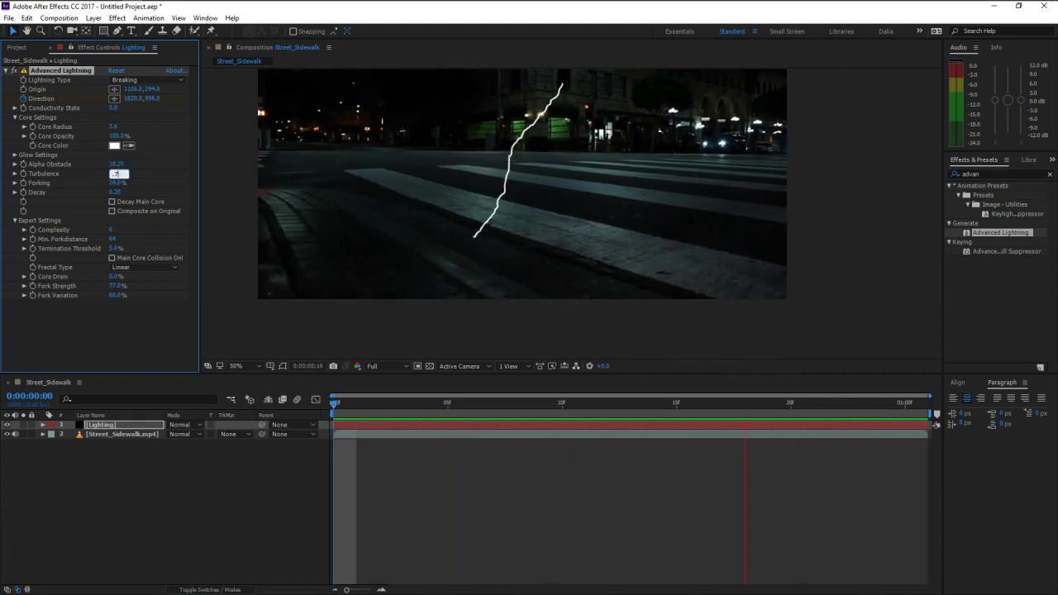
pyautogui.press('Return')
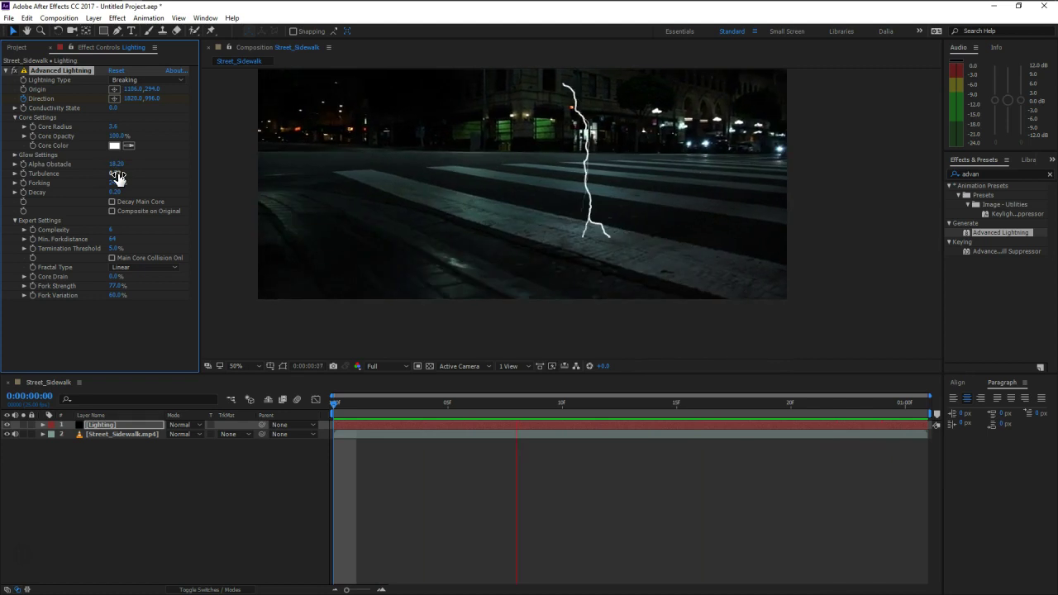
pyautogui.press('space')
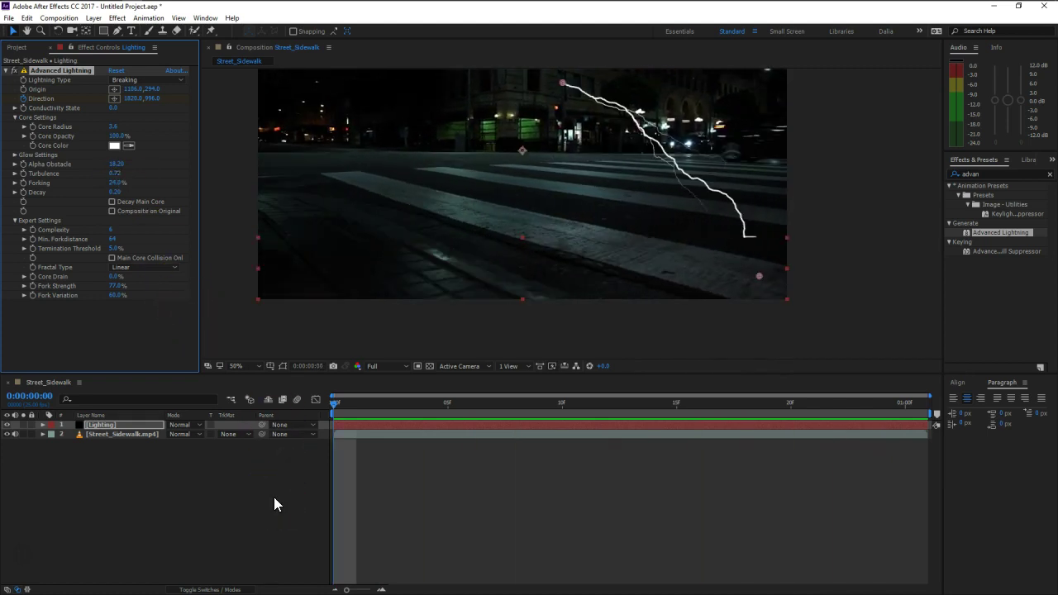
pyautogui.moveTo(334, 405); pyautogui.dragTo(403, 407)
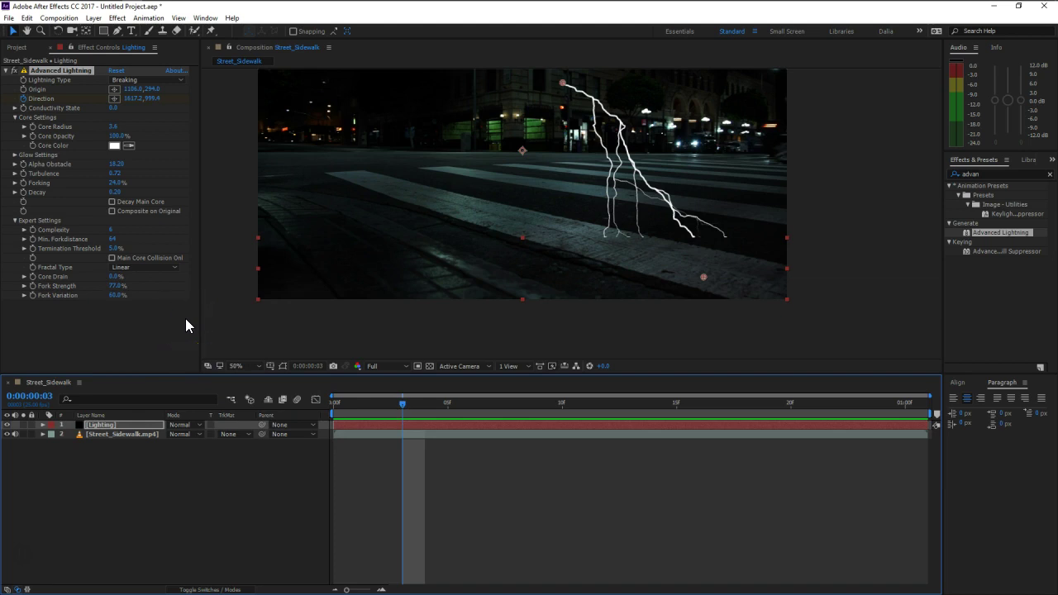
# Return to the first frame and scrub Conductivity State to give the bolt a new path
pyautogui.click(488, 142)
pyautogui.click(396, 404)
pyautogui.moveTo(403, 411); pyautogui.dragTo(323, 405)
pyautogui.click(25, 90)
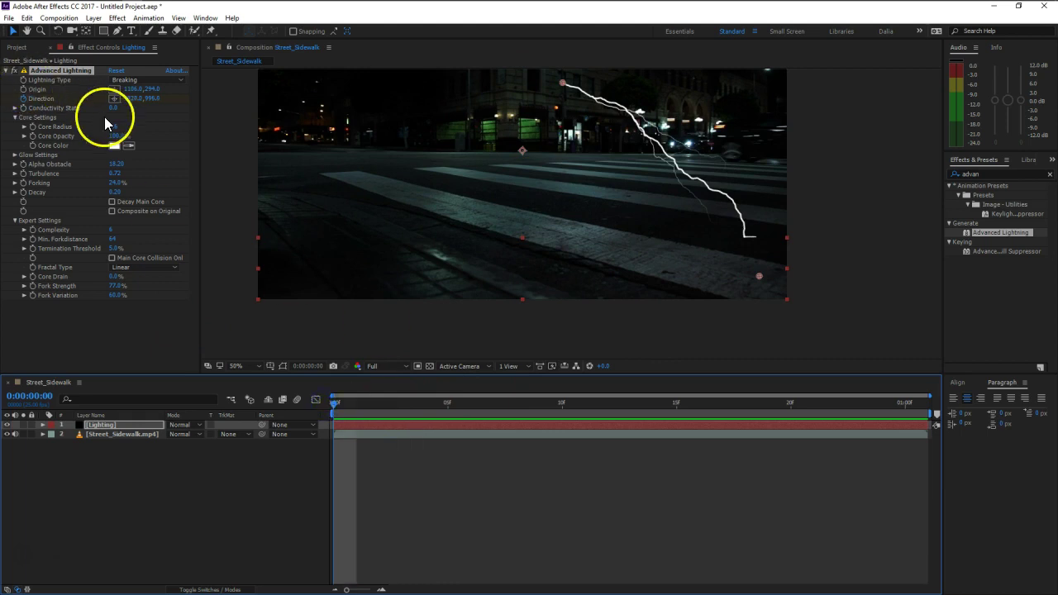
pyautogui.moveTo(112, 110); pyautogui.dragTo(149, 114)
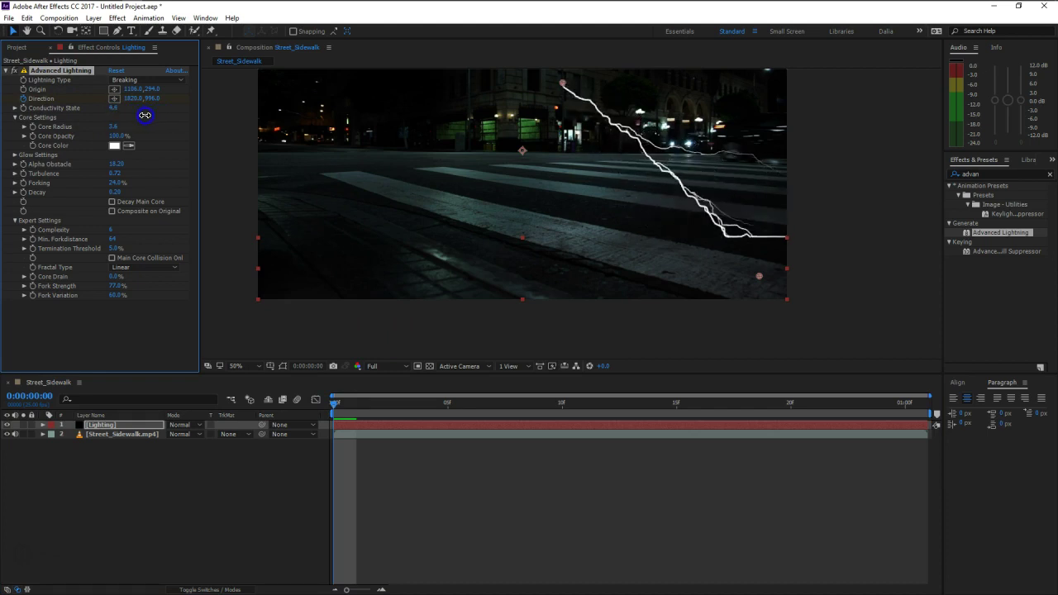
pyautogui.moveTo(149, 114)
pyautogui.mouseDown()
pyautogui.moveTo(107, 113)
pyautogui.moveTo(130, 113)
pyautogui.moveTo(118, 113)
pyautogui.mouseUp()
# Drive Conductivity State with a time*10 expression and preview the changing bolt
pyautogui.keyDown('alt'); pyautogui.click(24, 108); pyautogui.keyUp('alt')
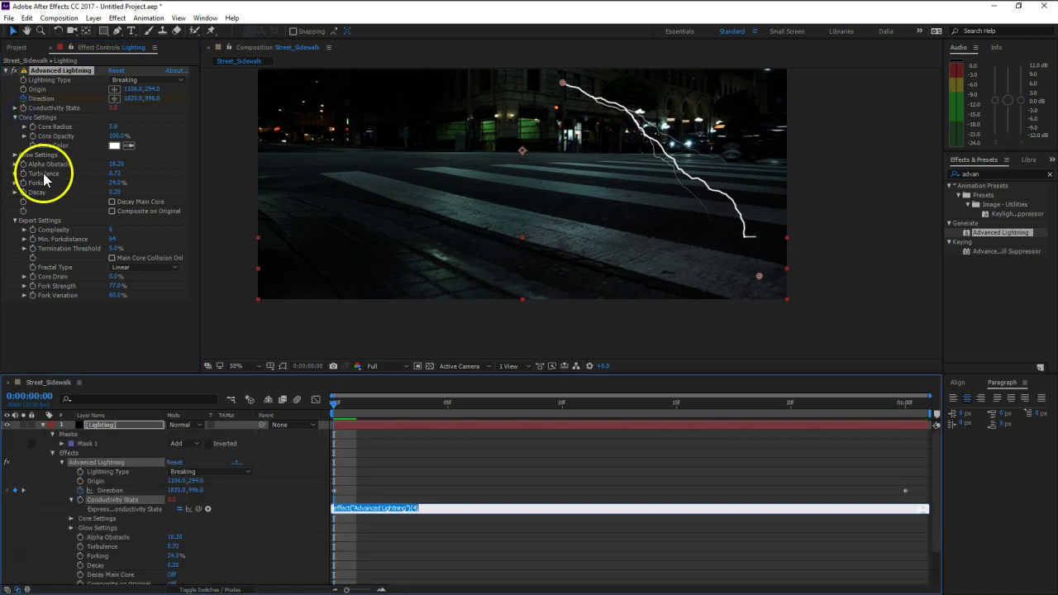
pyautogui.write('time')
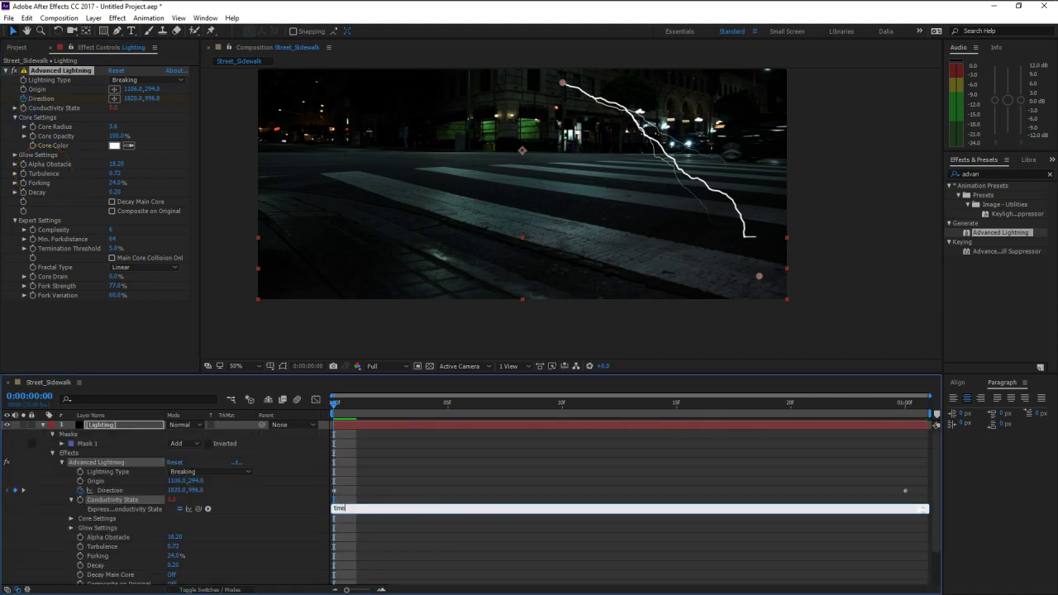
pyautogui.write('*10')
pyautogui.click(43, 173)
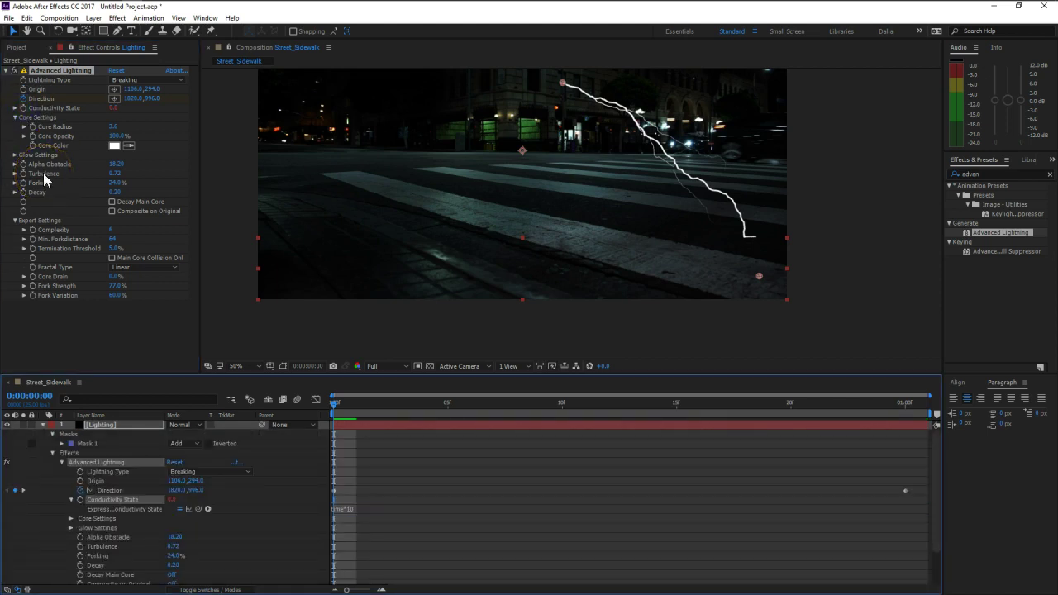
pyautogui.press('space')
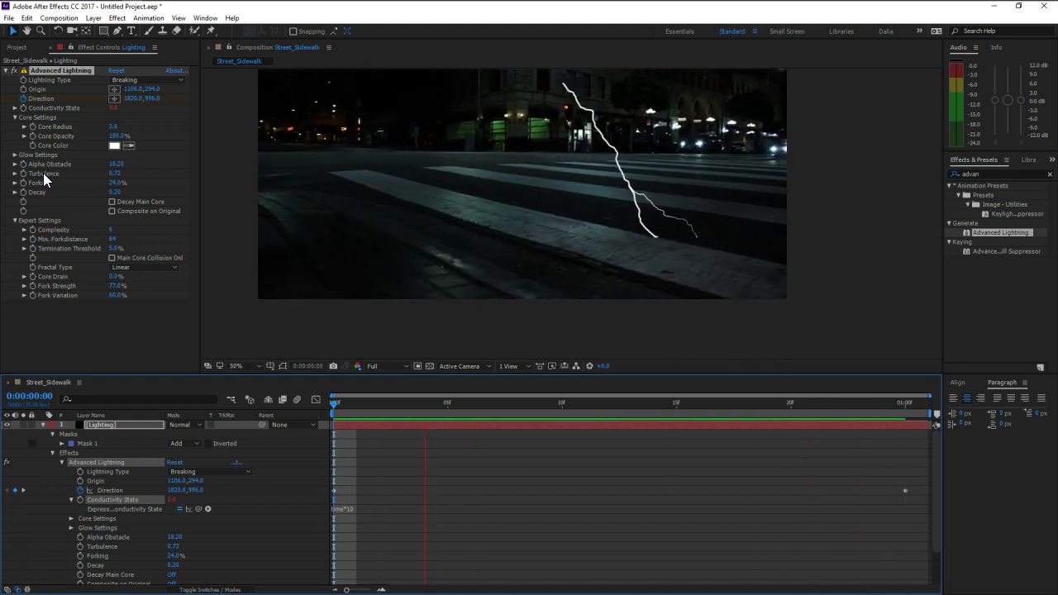
pyautogui.press('space')
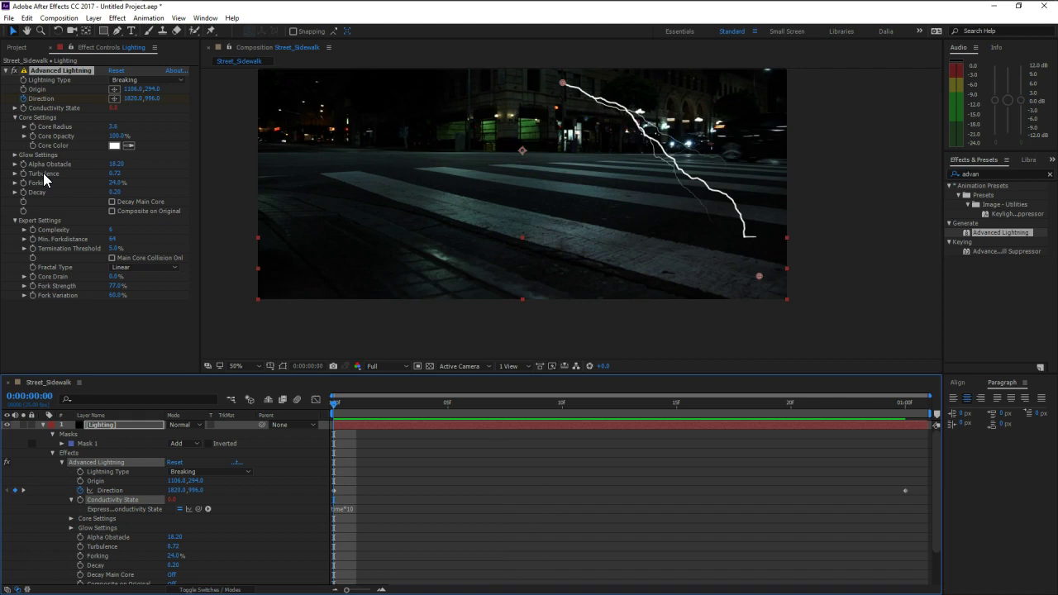
# Change the Conductivity State expression to time*50 and preview the faster-changing bolt
pyautogui.moveTo(387, 407); pyautogui.dragTo(1032, 441)
pyautogui.click(298, 247)
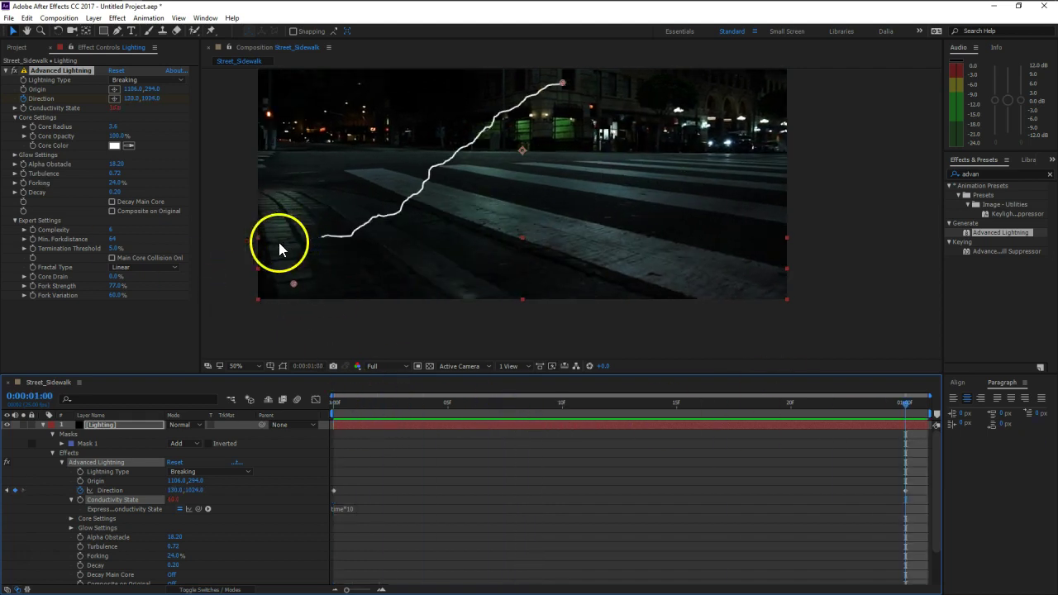
pyautogui.click(348, 404)
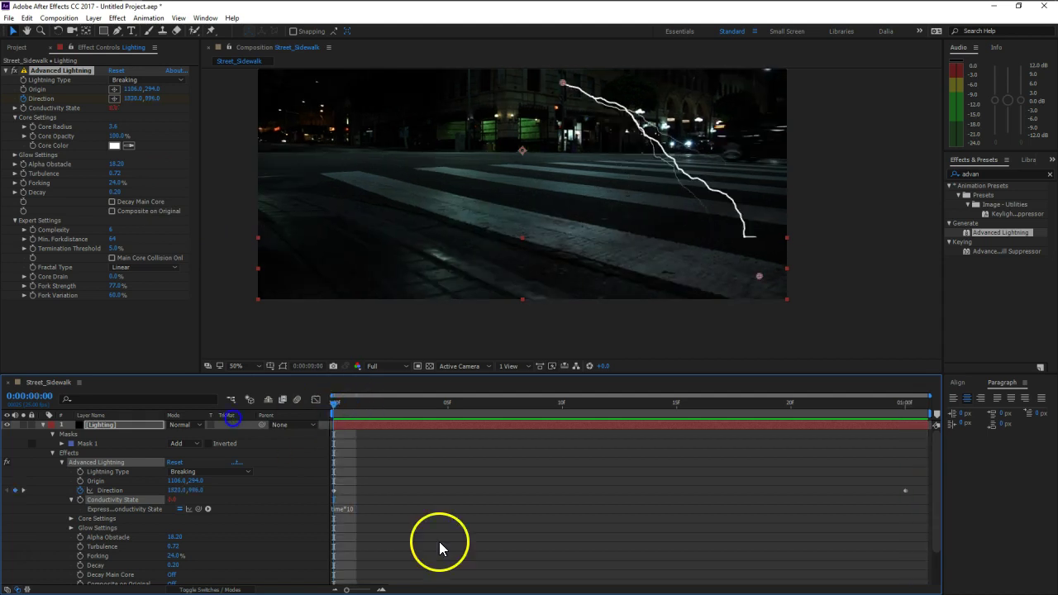
pyautogui.click(363, 508)
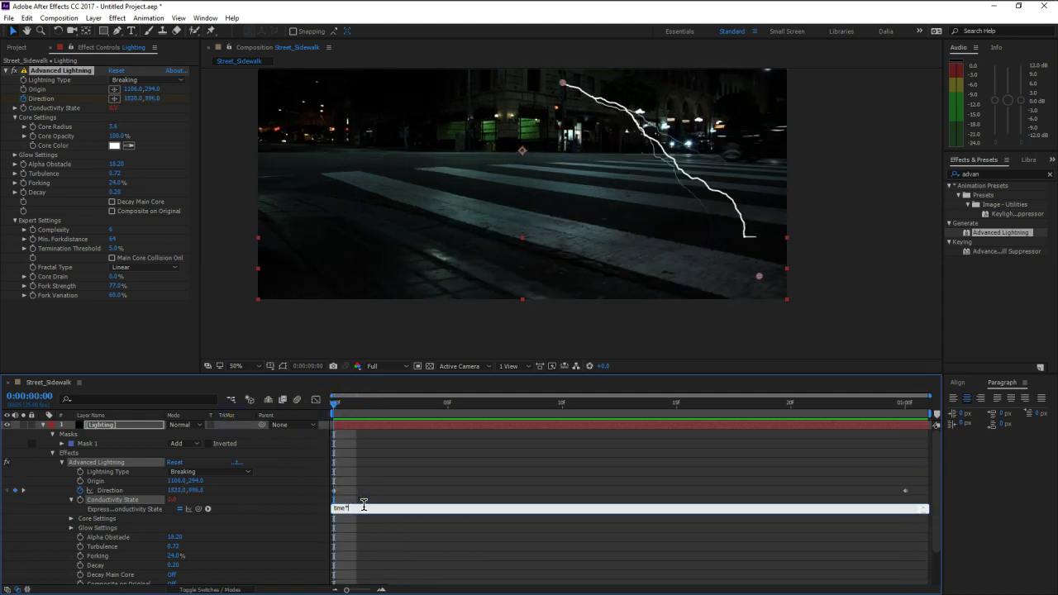
pyautogui.write('50')
pyautogui.press('KP_Enter')
pyautogui.press('space')
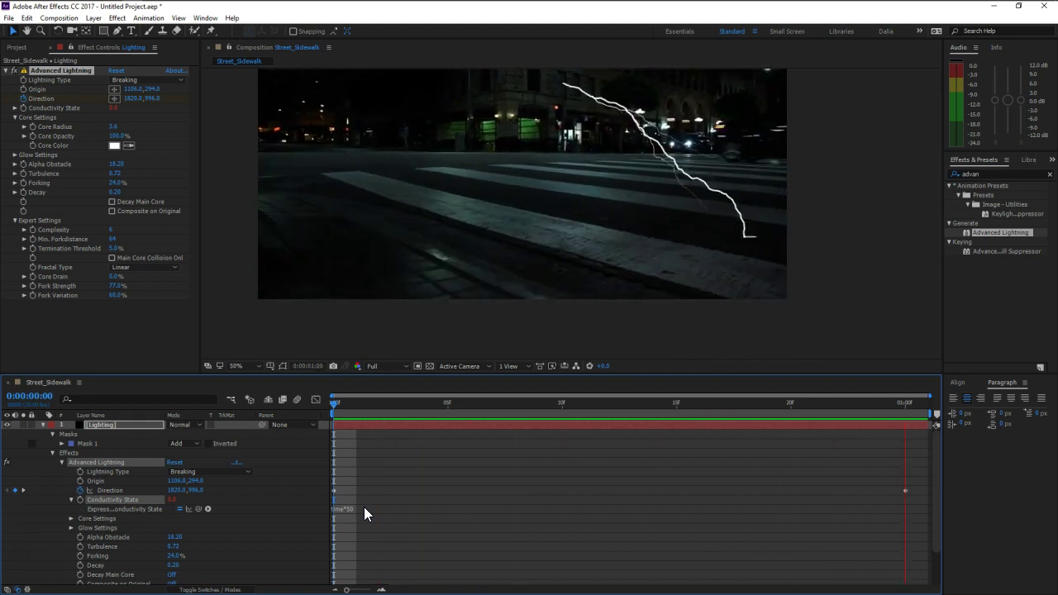
pyautogui.press('space')
pyautogui.moveTo(333, 405)
pyautogui.mouseDown()
pyautogui.moveTo(440, 417)
pyautogui.moveTo(865, 406)
pyautogui.moveTo(565, 420)
pyautogui.mouseUp()
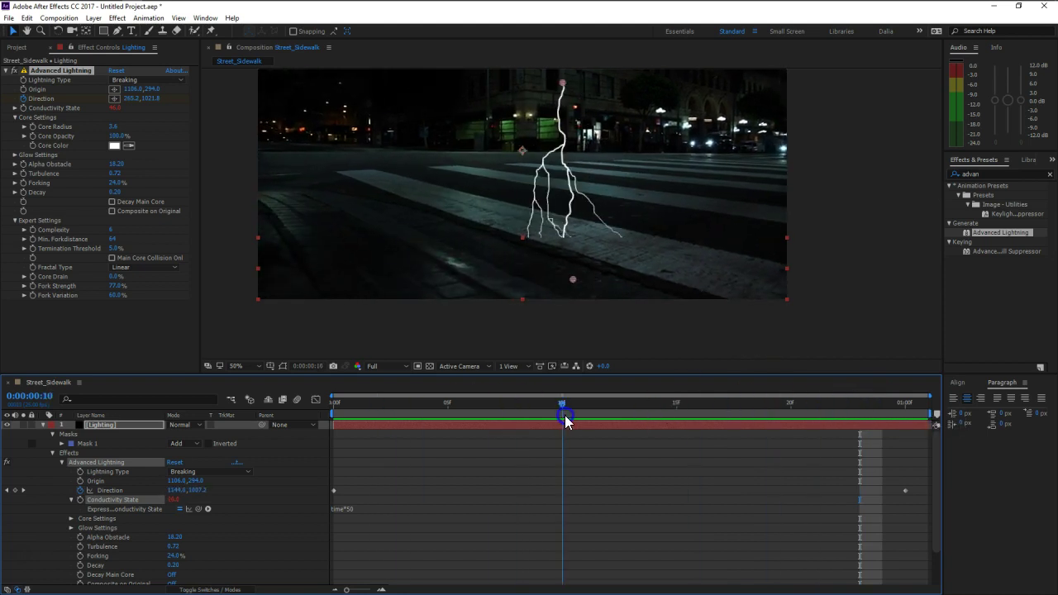
pyautogui.click(99, 425)
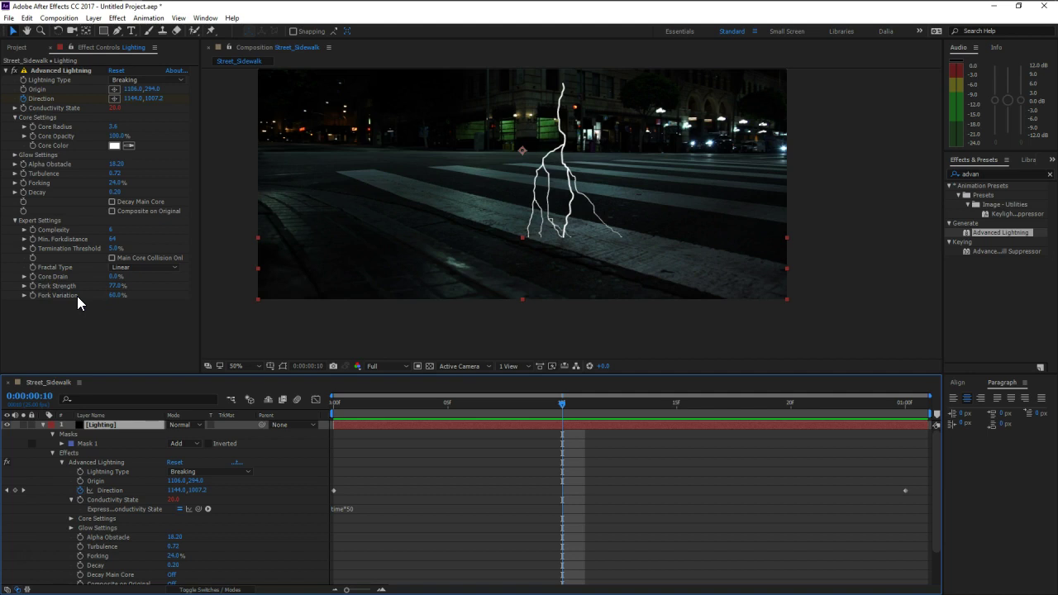
# Add a wiggle(5,5) expression to Core Radius and preview the flickering bolt
pyautogui.keyDown('alt'); pyautogui.click(33, 128); pyautogui.keyUp('alt')
pyautogui.write('wiggle(5,5')
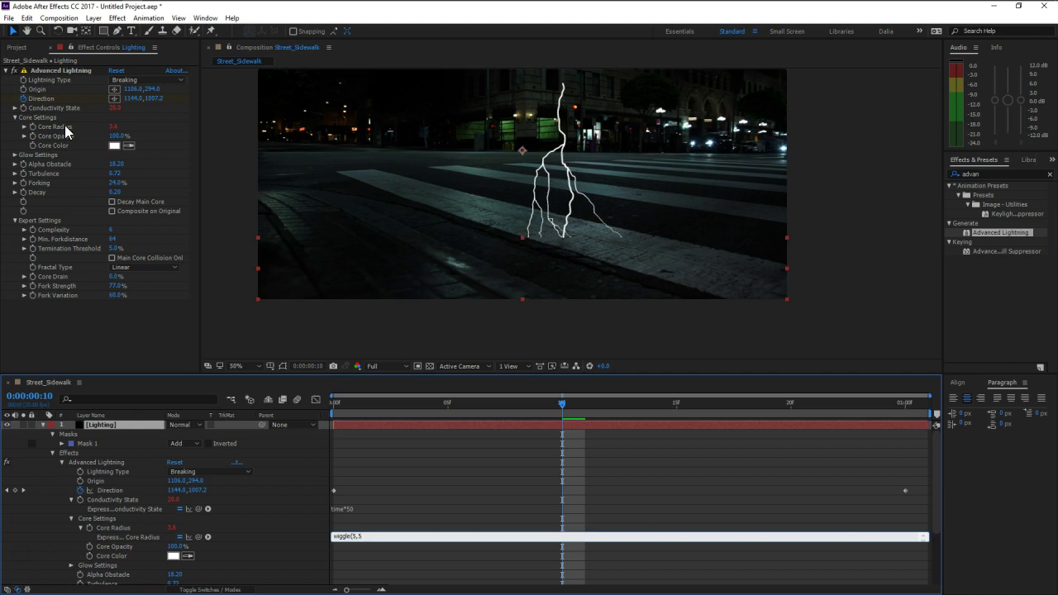
pyautogui.press('KP_Enter')
pyautogui.press('space')
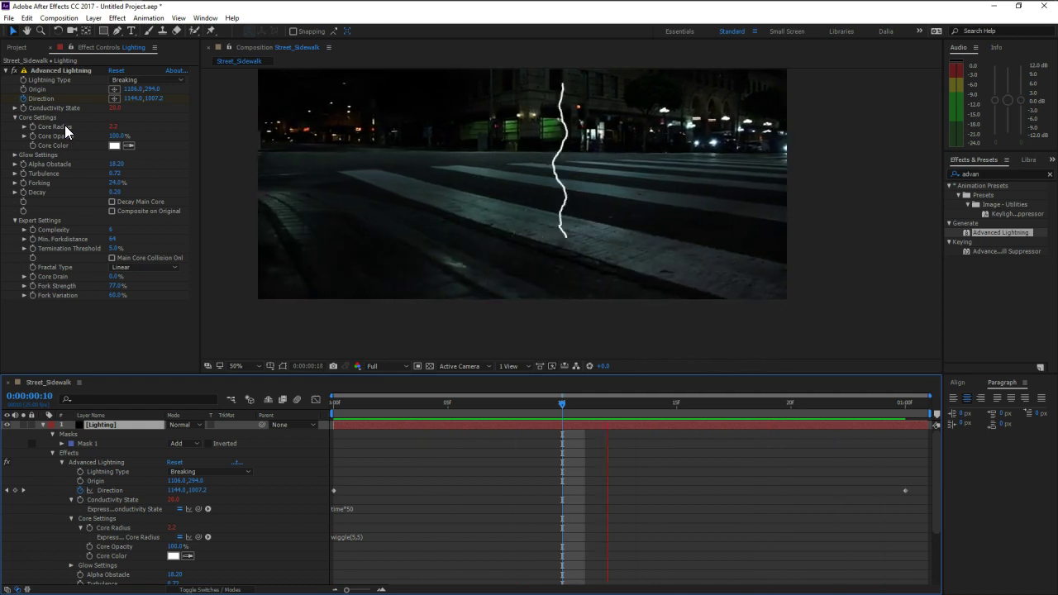
pyautogui.press('space')
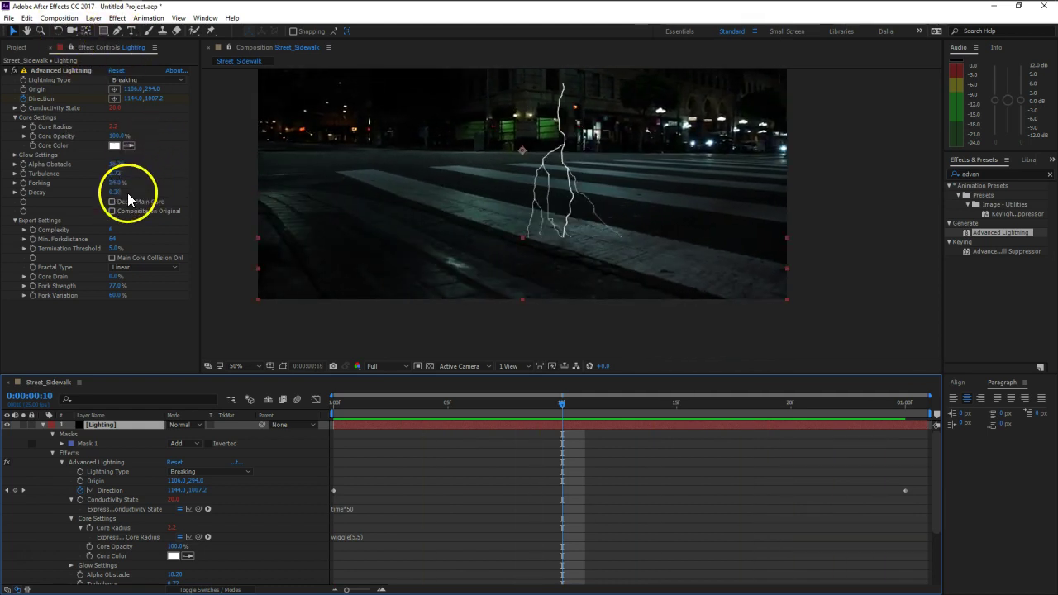
# Set Turbulence to 0.99, preview the lightning, and collapse the Lighting layer's properties
pyautogui.click(118, 174)
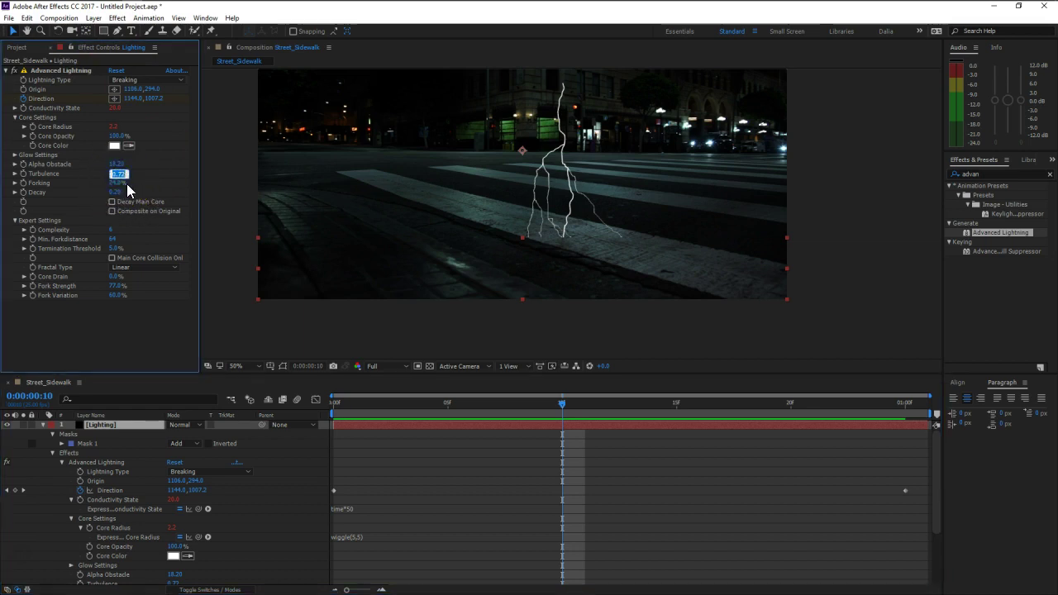
pyautogui.write('0.99')
pyautogui.press('Return')
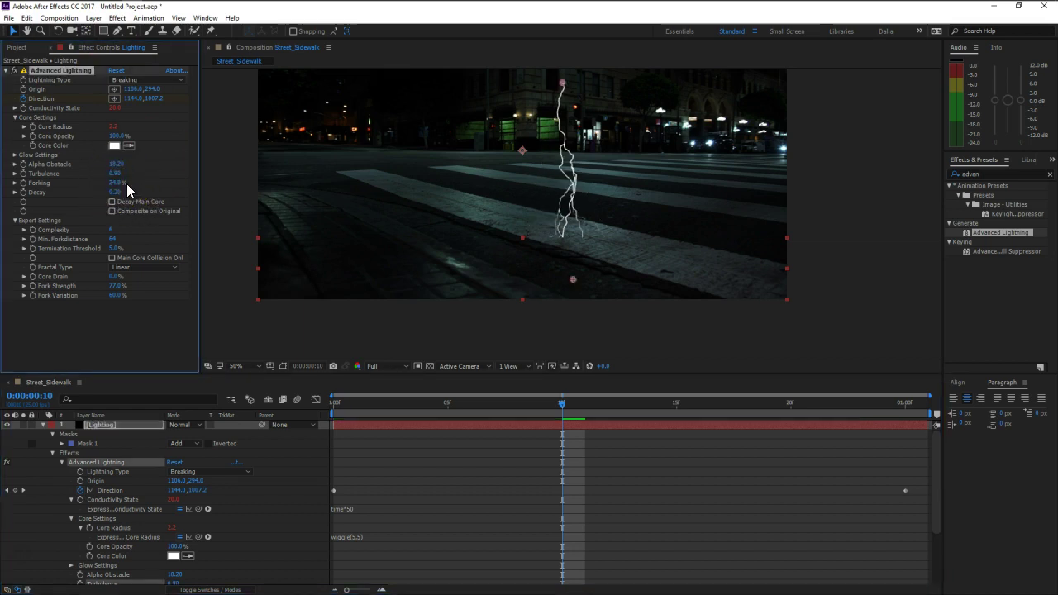
pyautogui.press('space')
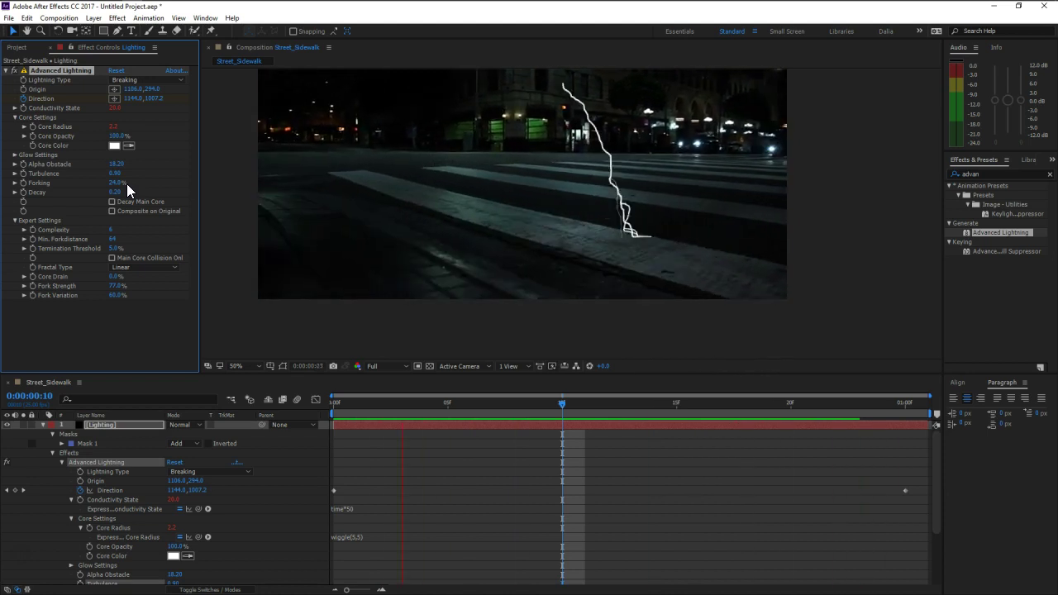
pyautogui.click(424, 192)
pyautogui.scroll(2, 581, 239)
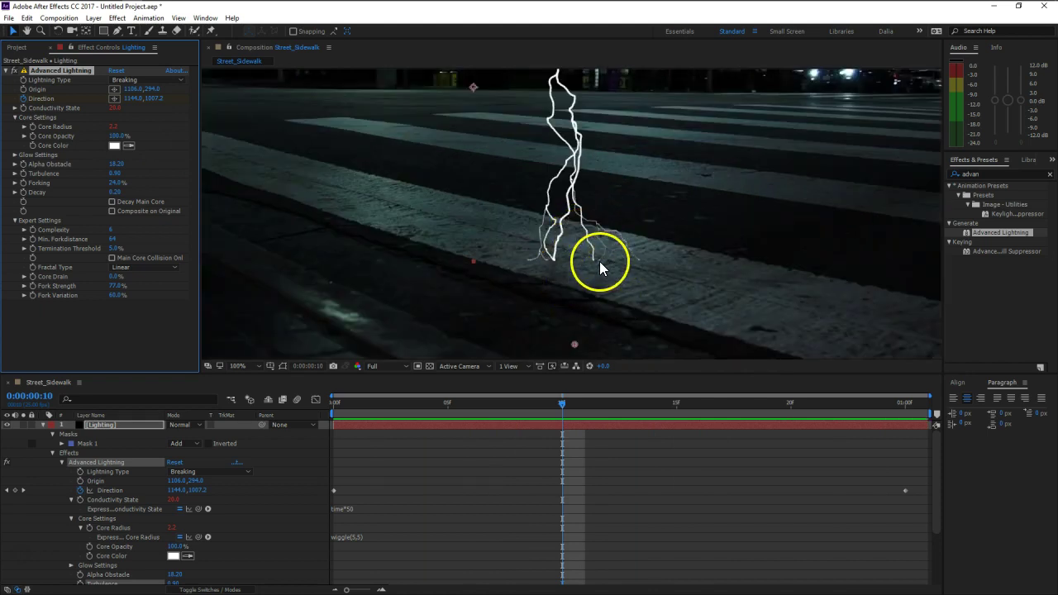
pyautogui.click(43, 424)
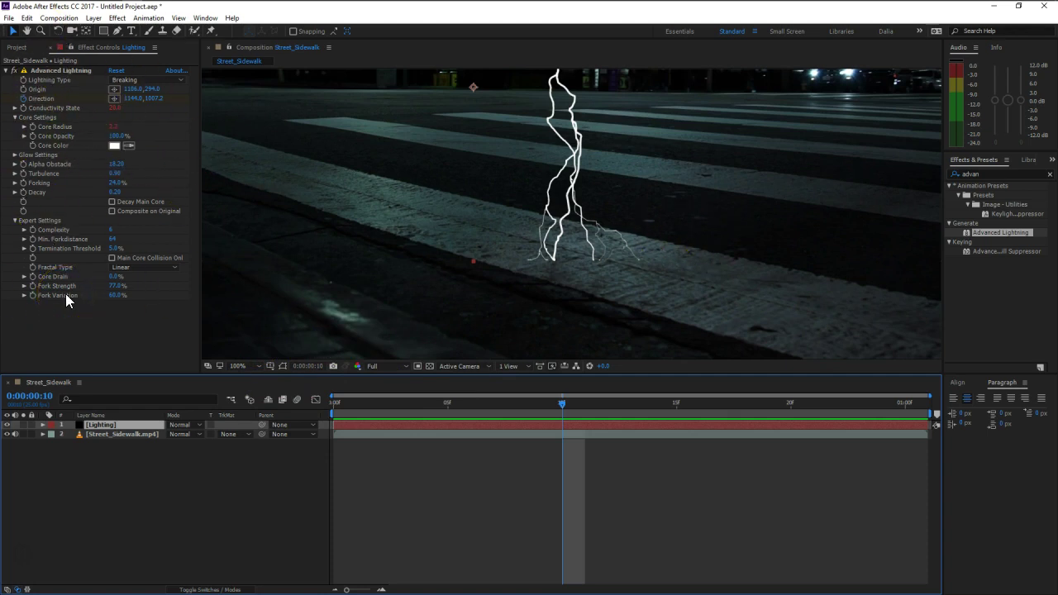
# Pre-compose the Lighting layer into a new composition named 'Lighting Main'
pyautogui.click(85, 425)
pyautogui.hotkey('ctrl', 'shift', 'c')
pyautogui.click(583, 252)
pyautogui.press('BackSpace')
pyautogui.press('BackSpace')
pyautogui.press('BackSpace')
pyautogui.press('BackSpace')
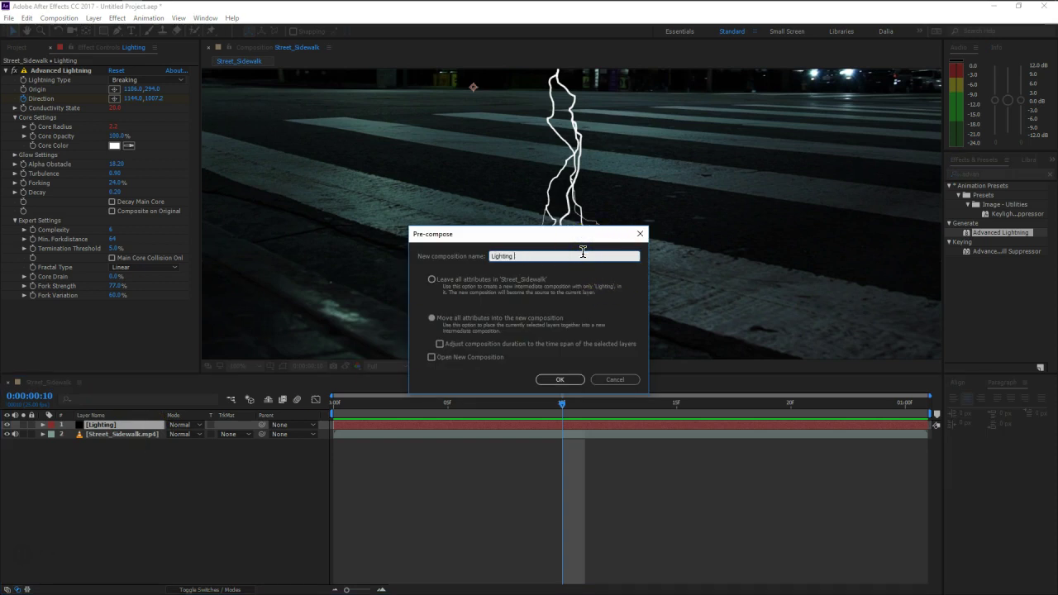
pyautogui.write('Main')
pyautogui.click(486, 319)
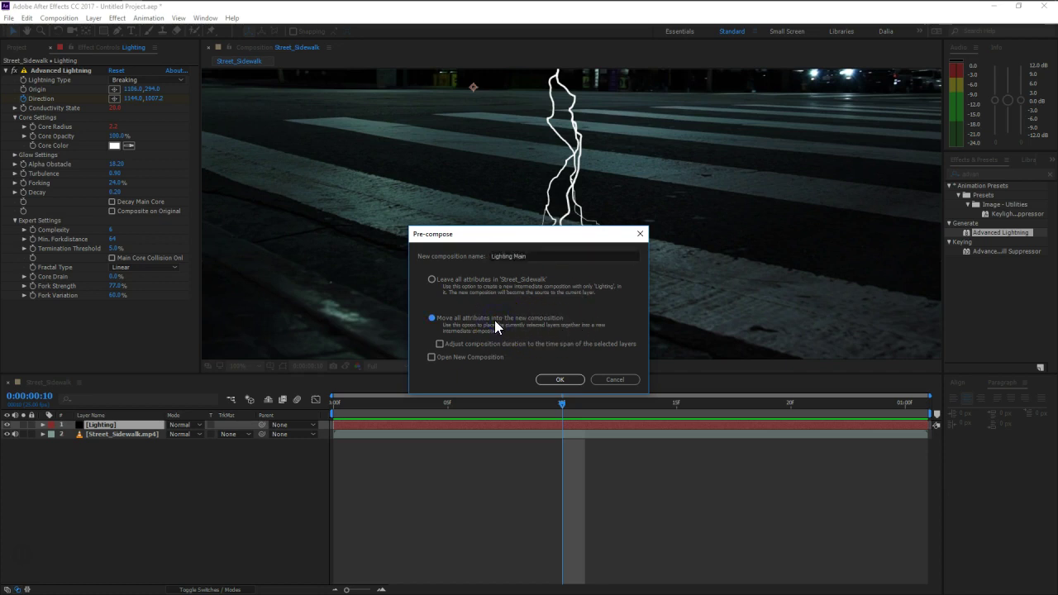
pyautogui.click(552, 381)
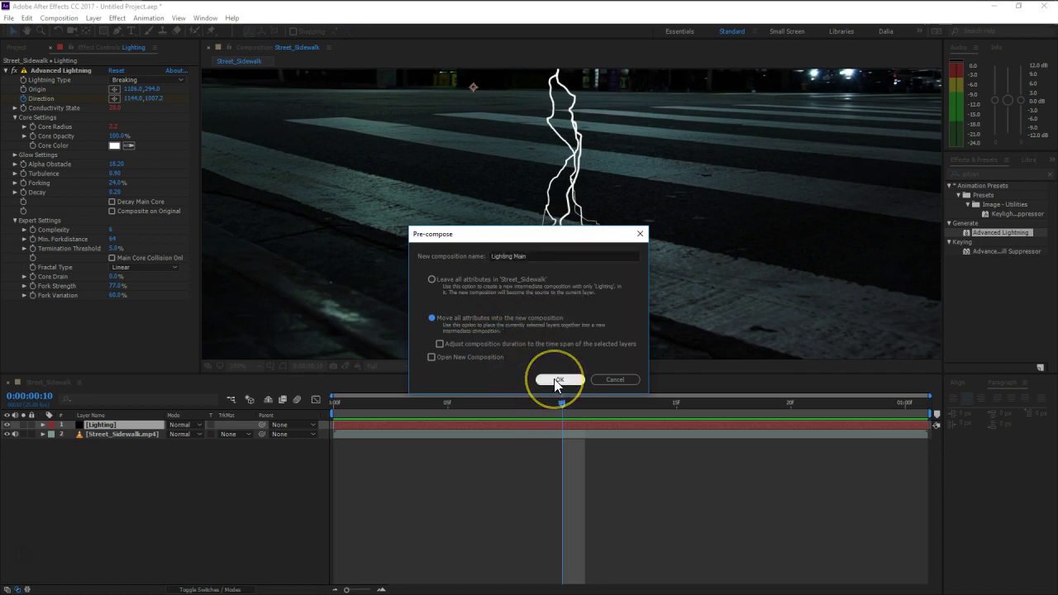
pyautogui.click(444, 318)
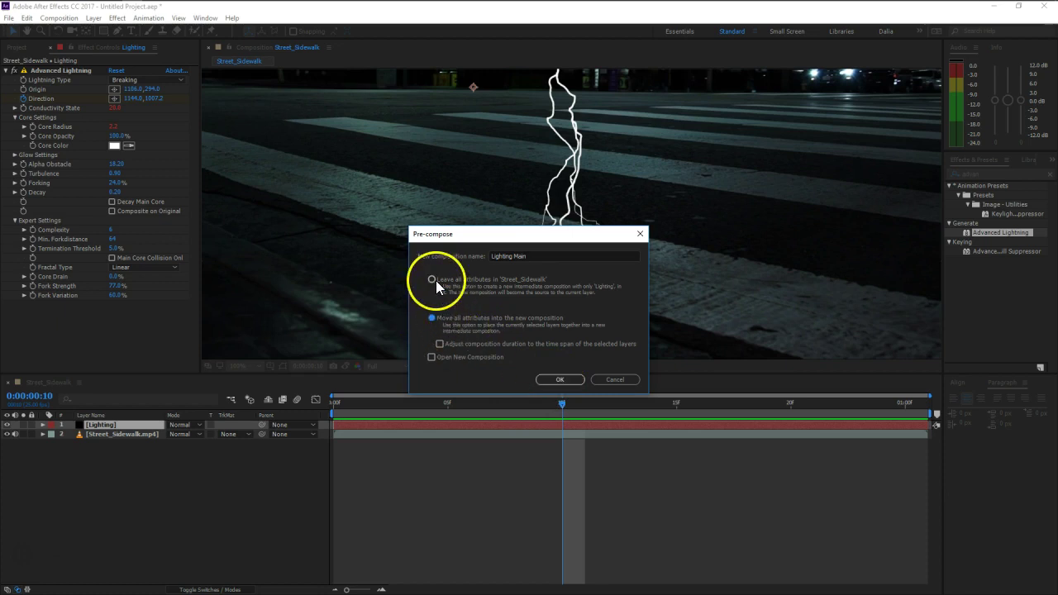
pyautogui.click(436, 280)
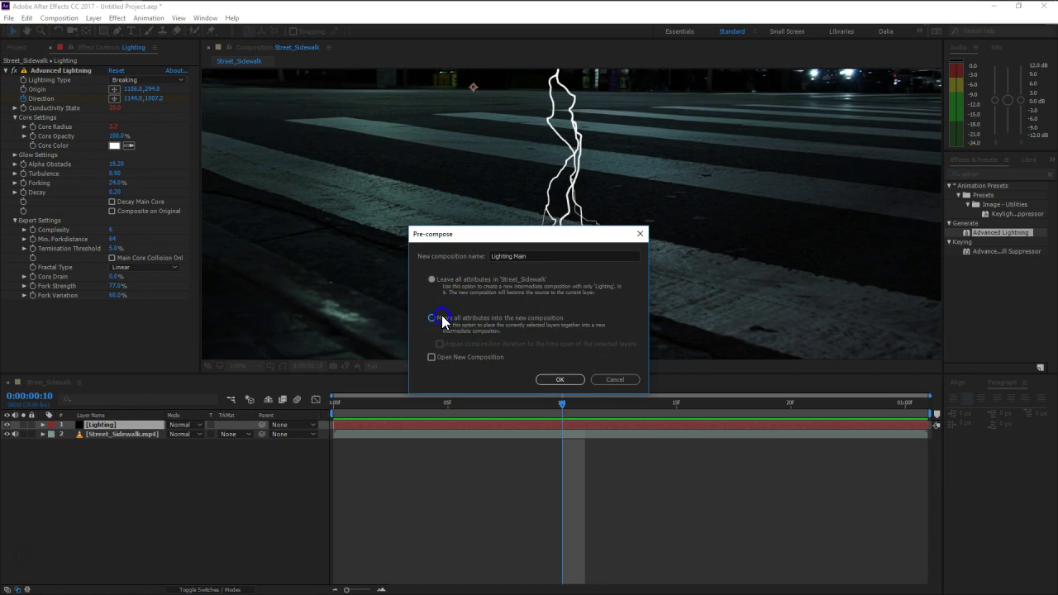
pyautogui.click(547, 378)
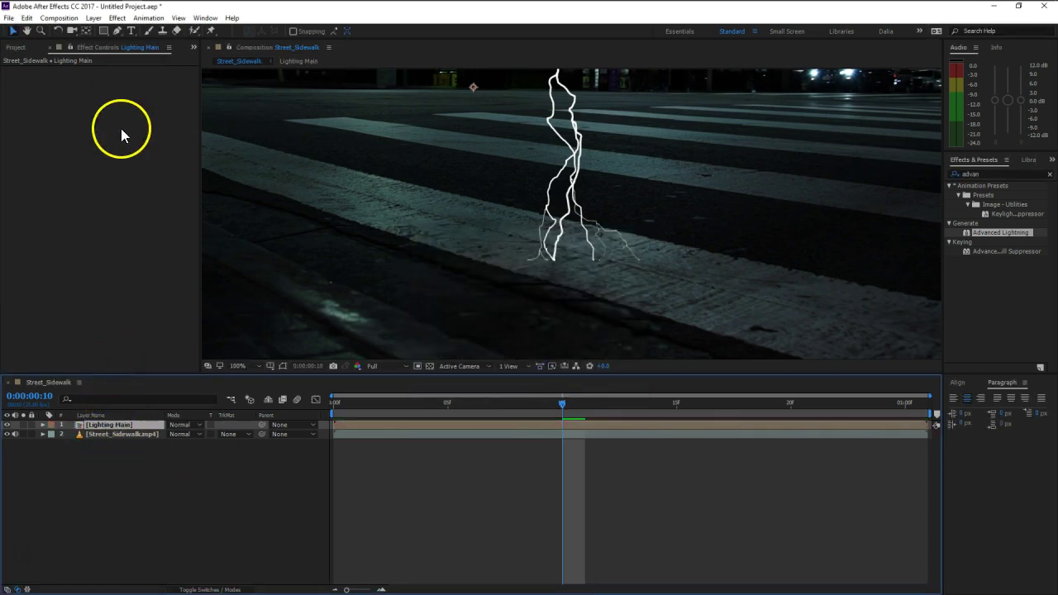
# Open the Lighting Main precomp and expand the lightning's core settings
pyautogui.click(481, 109)
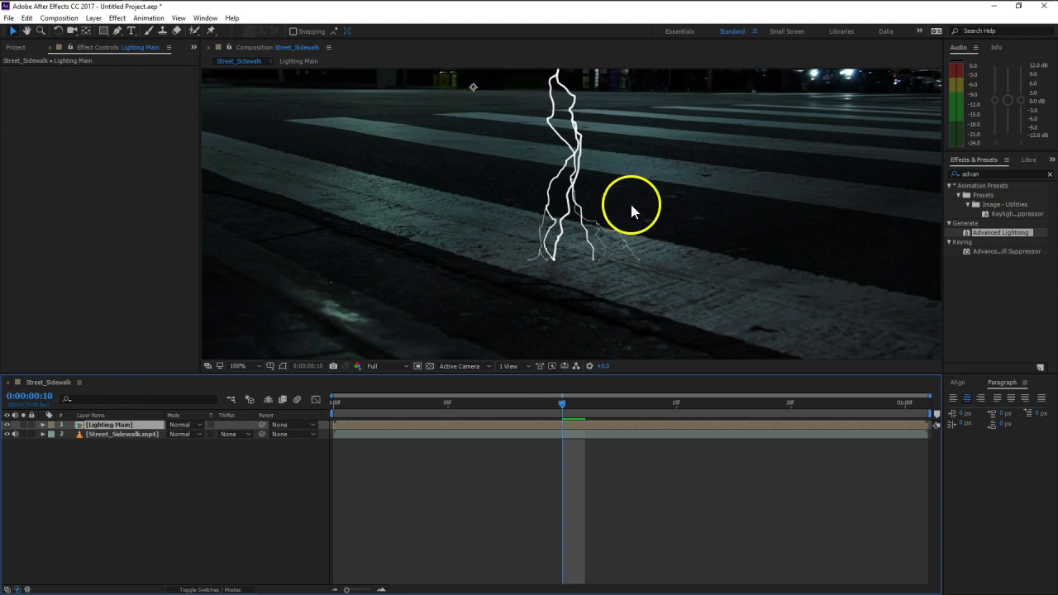
pyautogui.scroll(-2, 620, 202)
pyautogui.moveTo(593, 177); pyautogui.dragTo(585, 209)
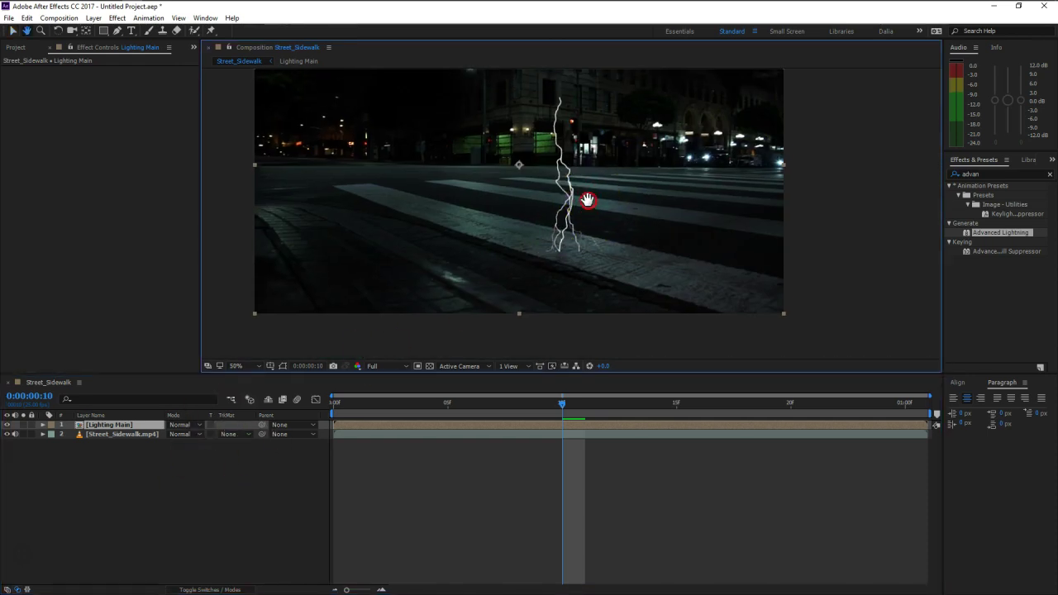
pyautogui.doubleClick(119, 426)
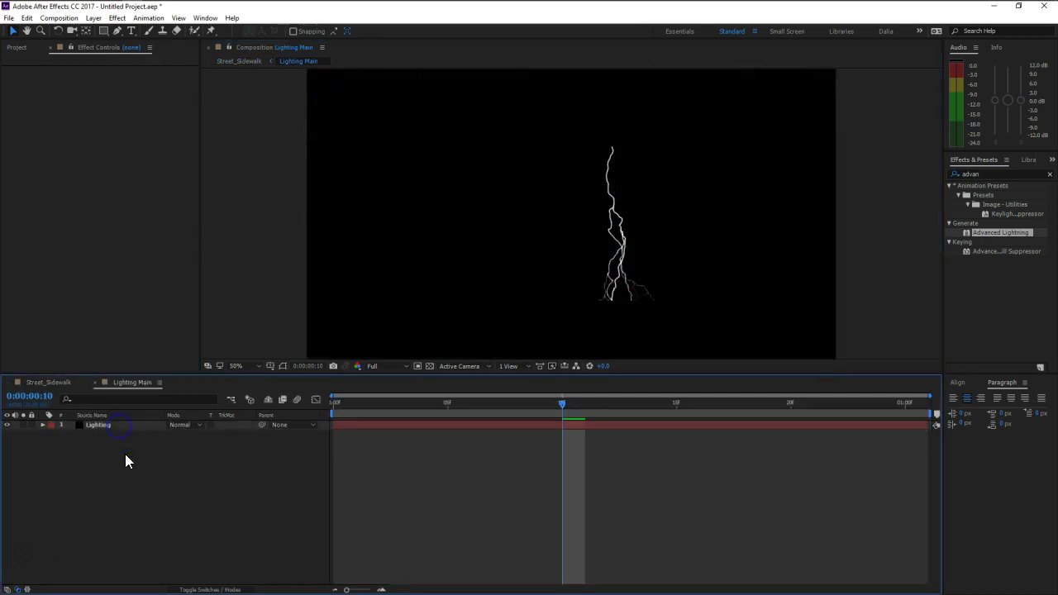
pyautogui.click(116, 428)
pyautogui.click(15, 117)
# Set the lightning Core Color to red-orange ED381C and return to Street_Sidewalk
pyautogui.click(116, 145)
pyautogui.moveTo(224, 237); pyautogui.dragTo(226, 295)
pyautogui.click(195, 170)
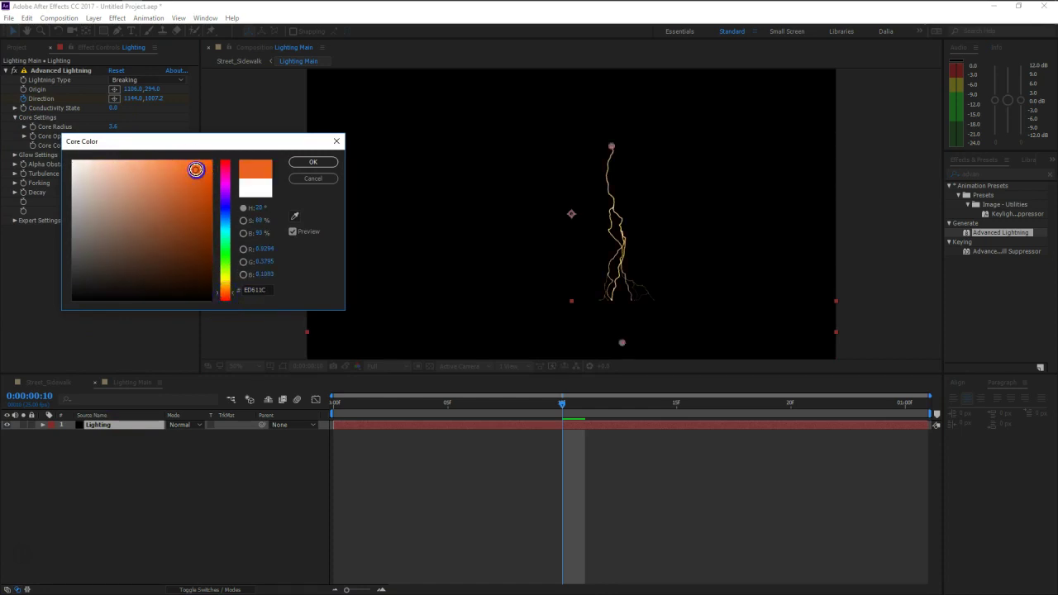
pyautogui.click(310, 163)
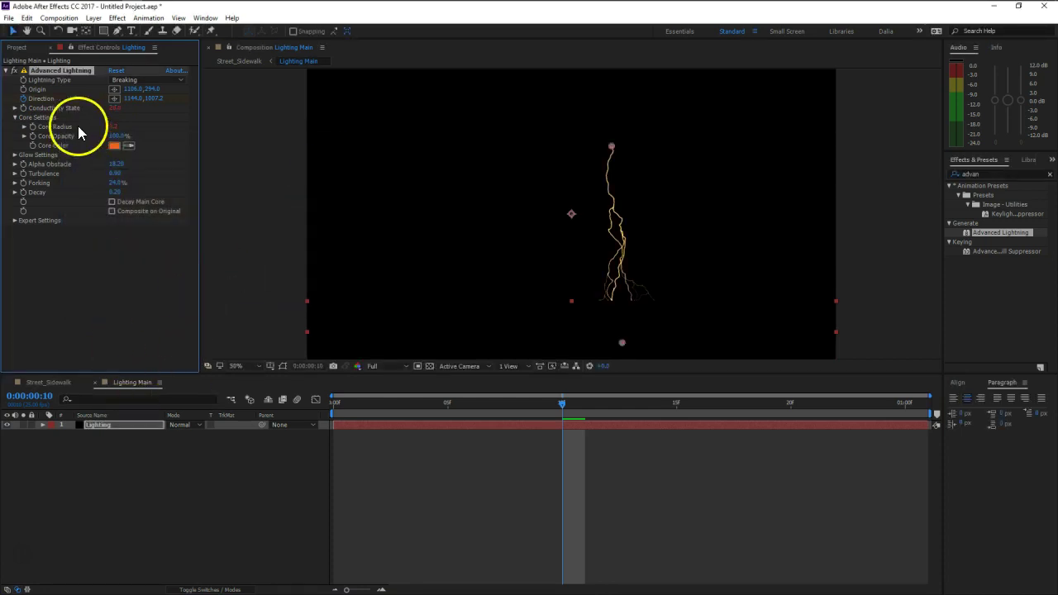
pyautogui.click(116, 146)
pyautogui.moveTo(225, 296); pyautogui.dragTo(226, 299)
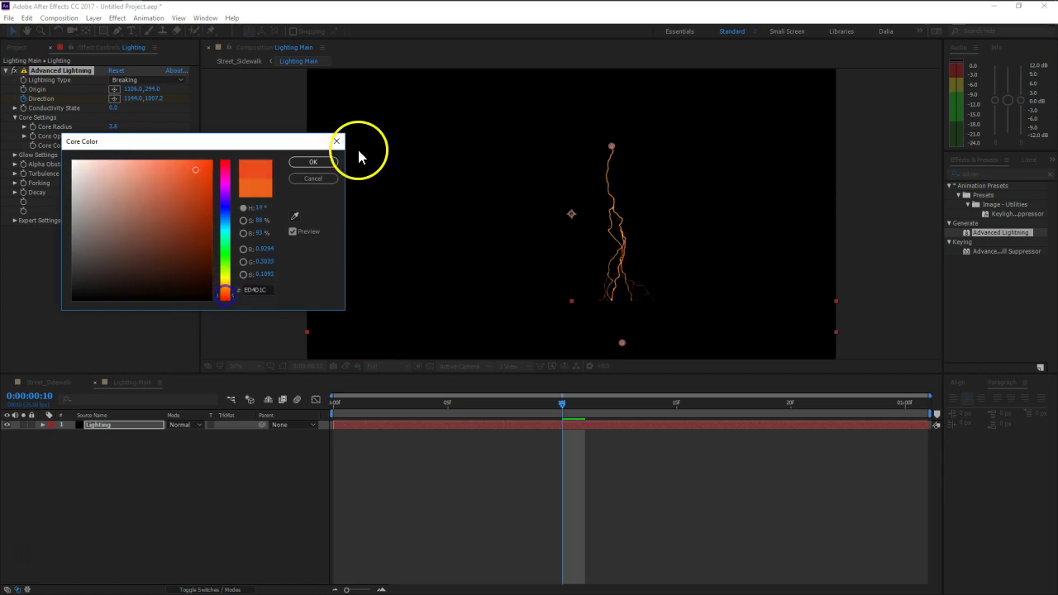
pyautogui.click(314, 163)
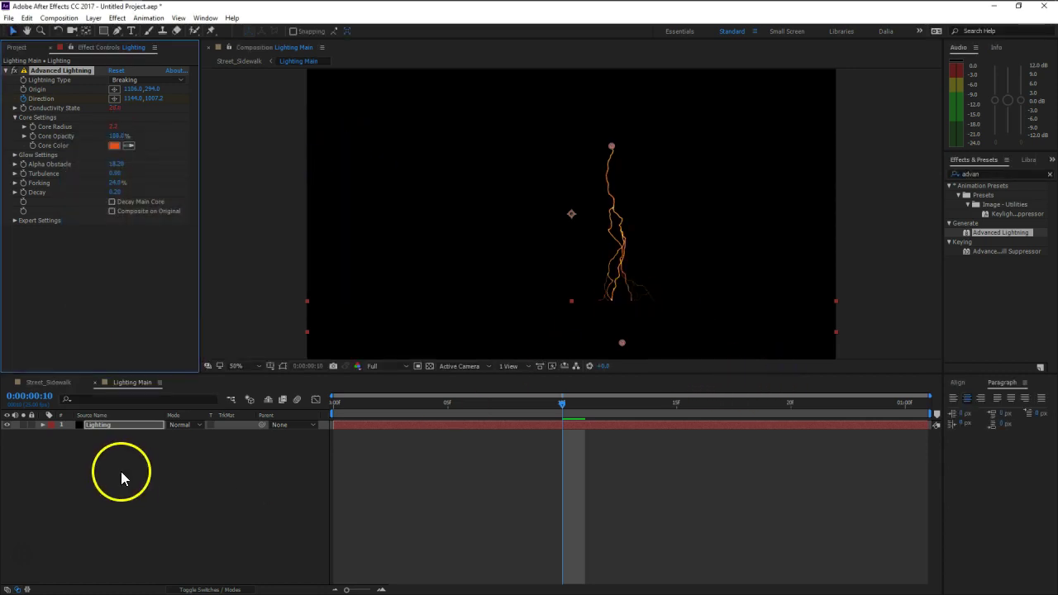
pyautogui.click(37, 382)
pyautogui.keyDown('shift'); pyautogui.click(112, 435); pyautogui.keyUp('shift')
# Duplicate the Lighting Main layer in Street_Sidewalk
pyautogui.click(529, 262)
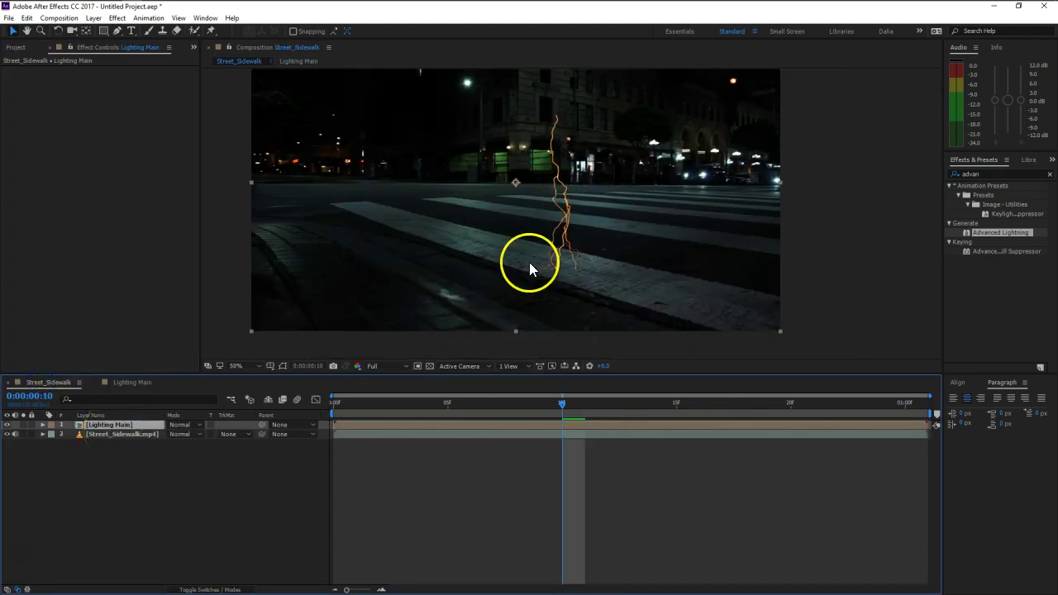
pyautogui.scroll(2, 574, 248)
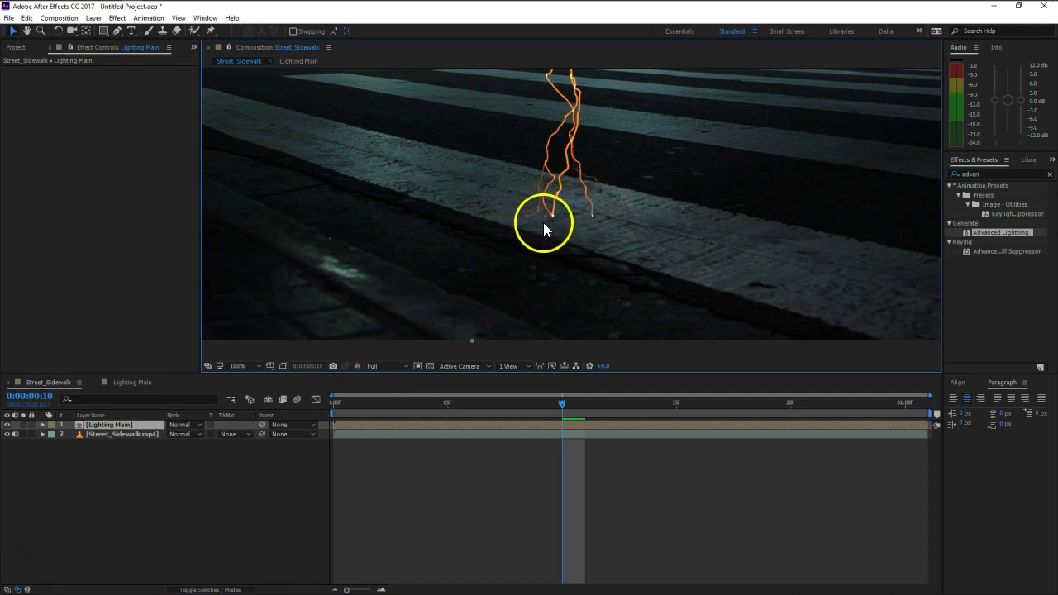
pyautogui.click(93, 428)
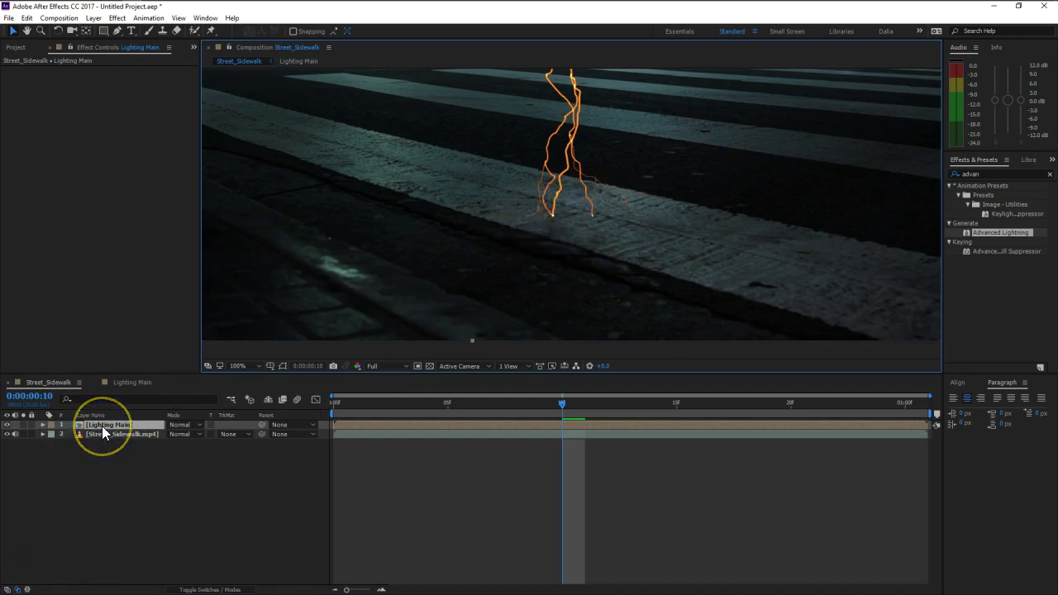
pyautogui.hotkey('ctrl', 'd')
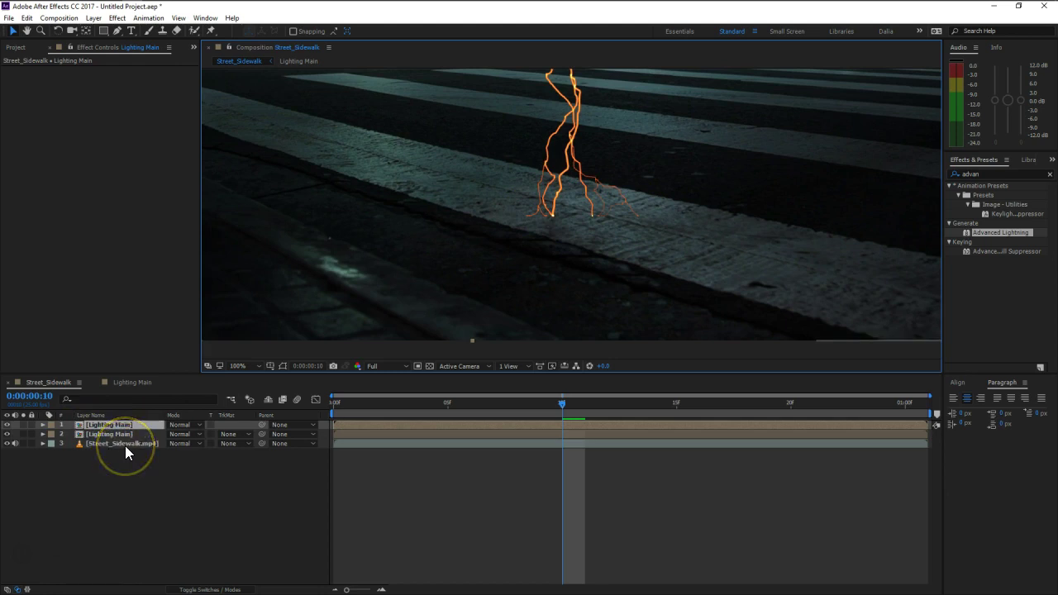
pyautogui.press('alt+KP_Enter')
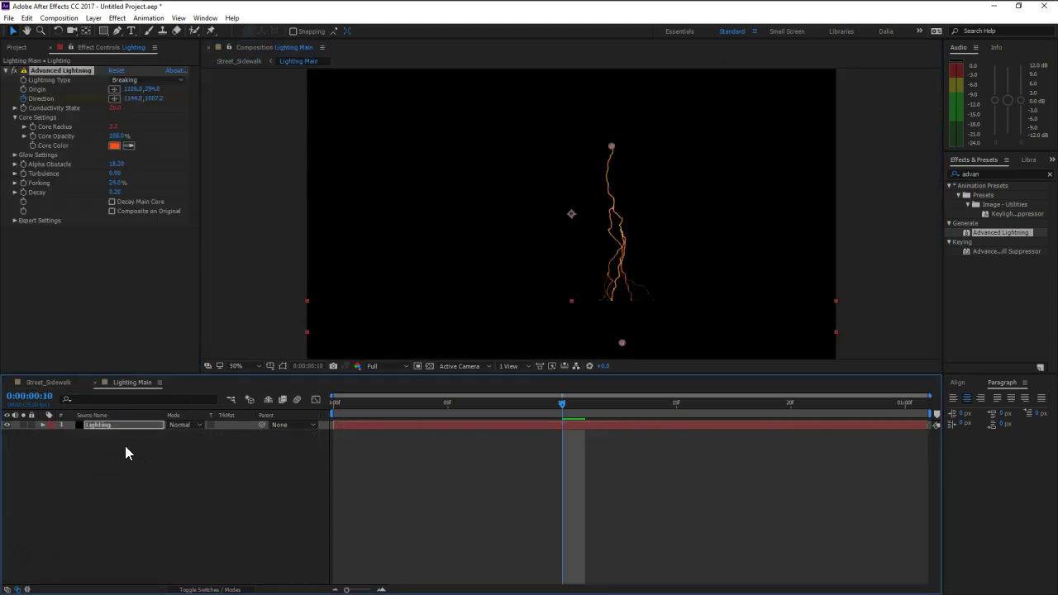
pyautogui.click(96, 386)
pyautogui.click(109, 428)
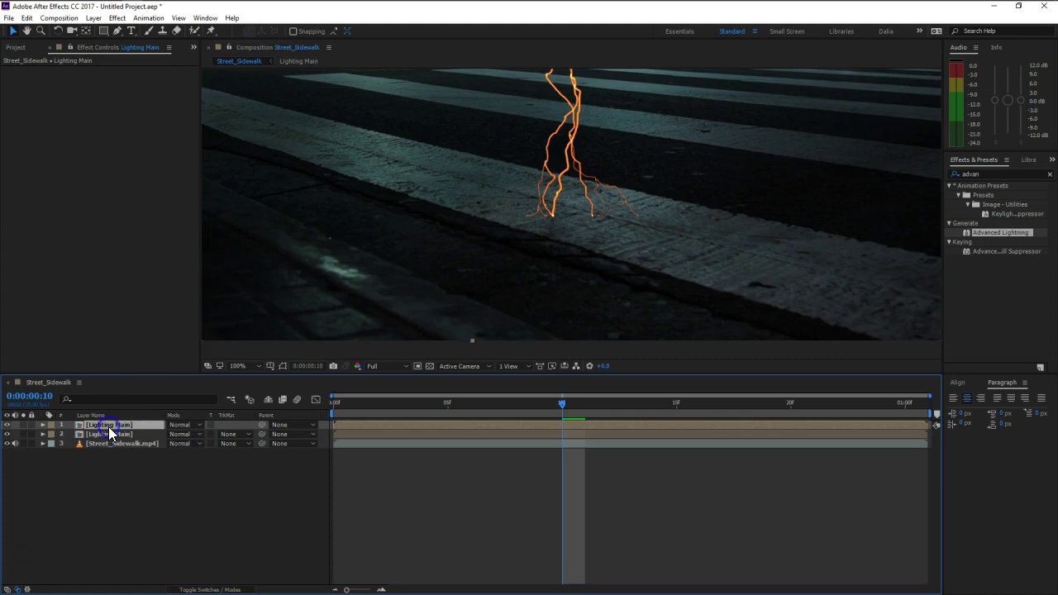
# Rename the copy 'Lighting Spec' and solo both lightning layers
pyautogui.press('Return')
pyautogui.click(109, 425)
pyautogui.press('BackSpace')
pyautogui.press('BackSpace')
pyautogui.press('BackSpace')
pyautogui.press('BackSpace')
pyautogui.press('BackSpace')
pyautogui.write('Spec')
pyautogui.press('Return')
pyautogui.moveTo(24, 425); pyautogui.dragTo(24, 434)
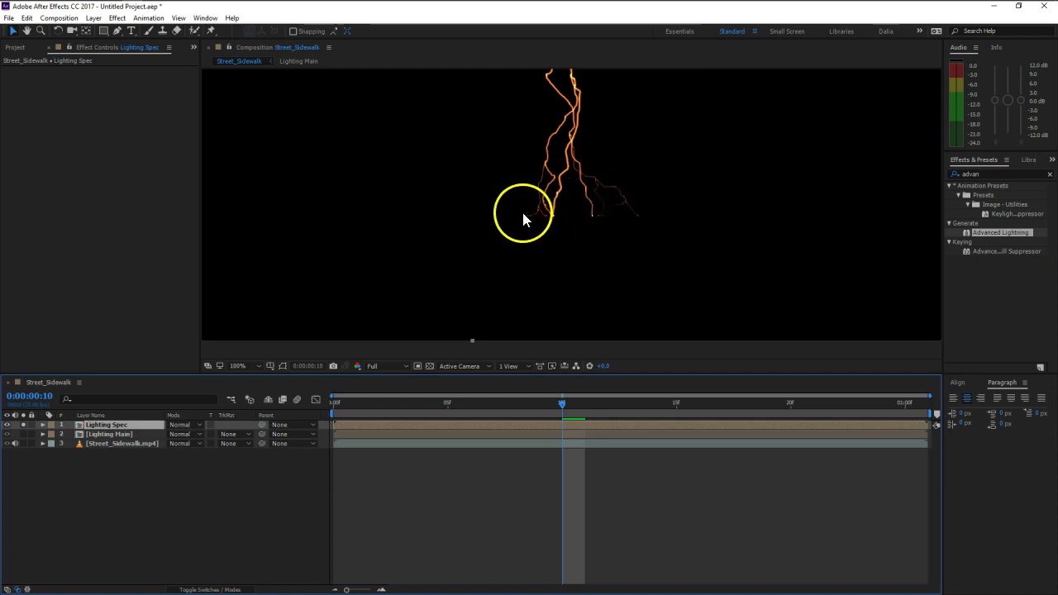
# Apply a Linear Wipe effect to the Lighting Spec layer
pyautogui.hotkey('ctrl', 'space')
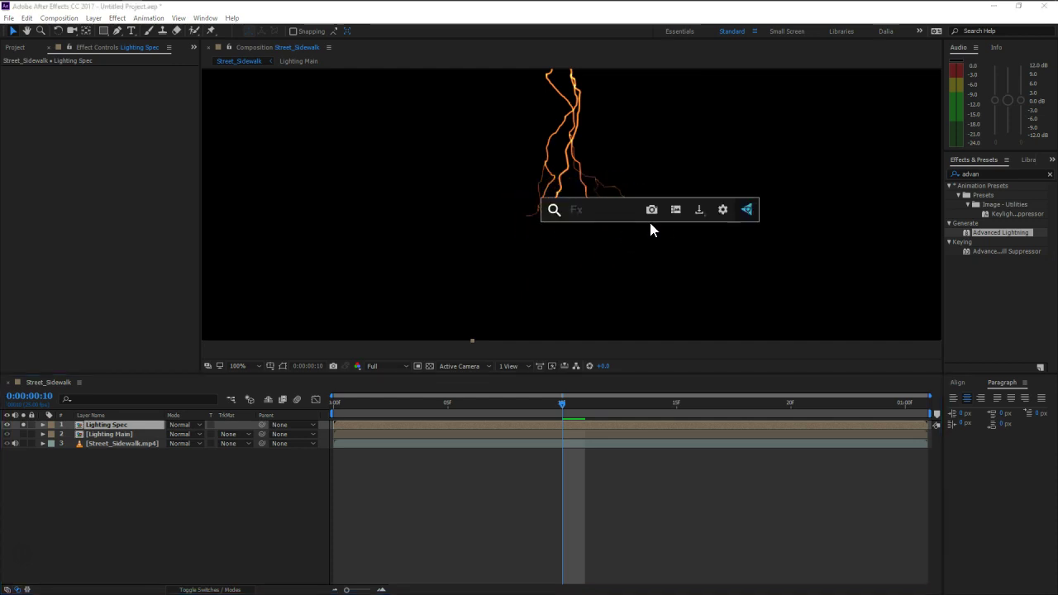
pyautogui.write('line')
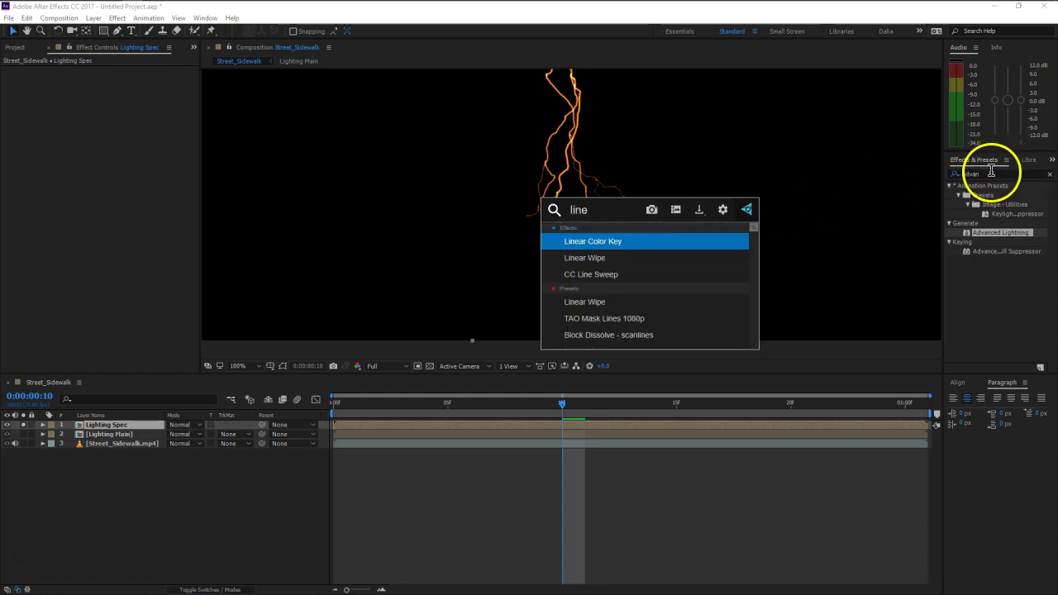
pyautogui.click(592, 259)
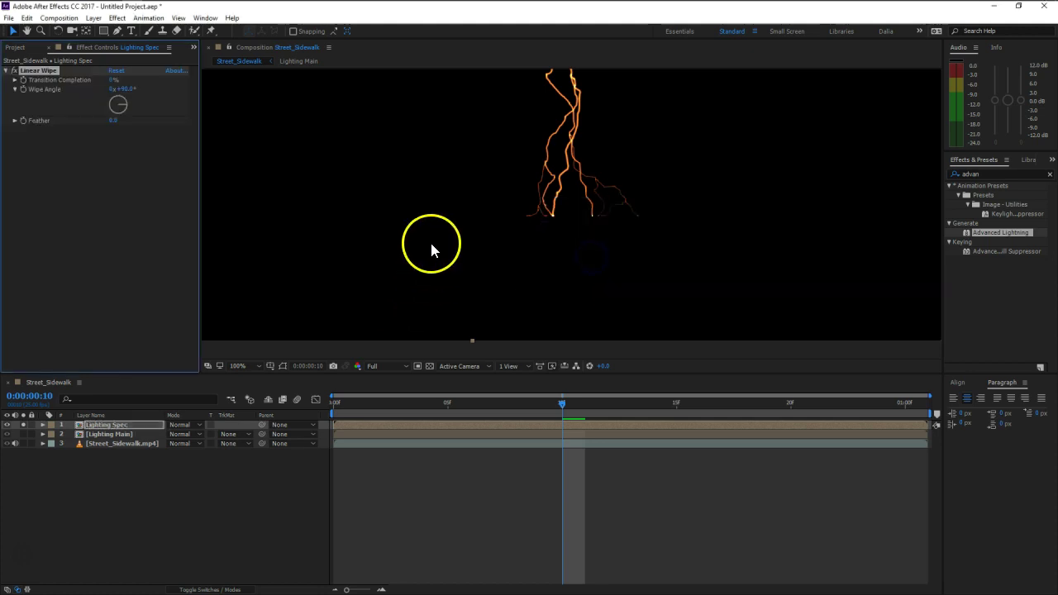
pyautogui.press(',')
pyautogui.moveTo(579, 203); pyautogui.dragTo(617, 148)
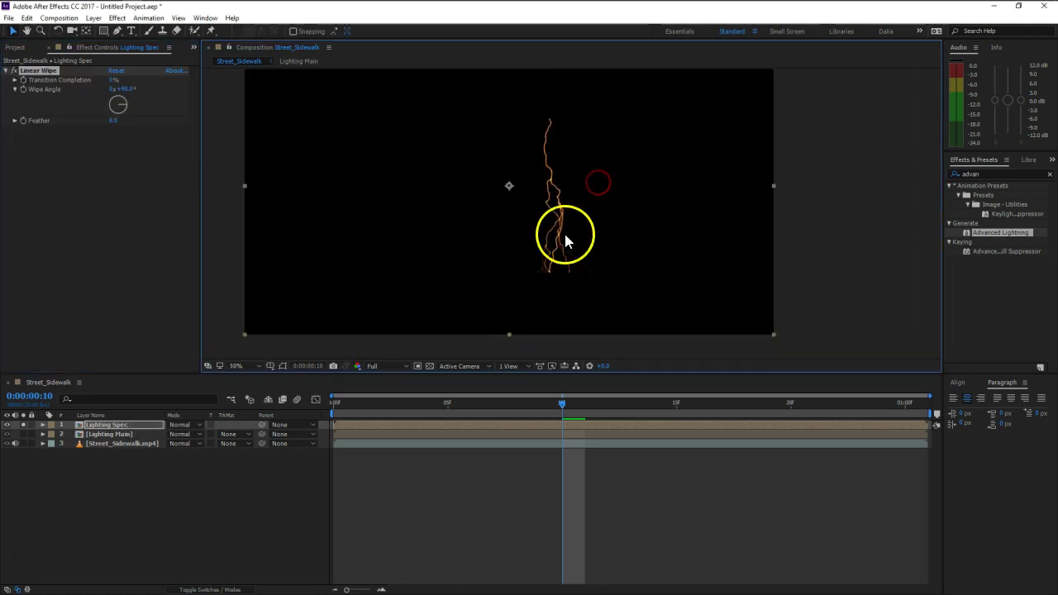
pyautogui.press('v')
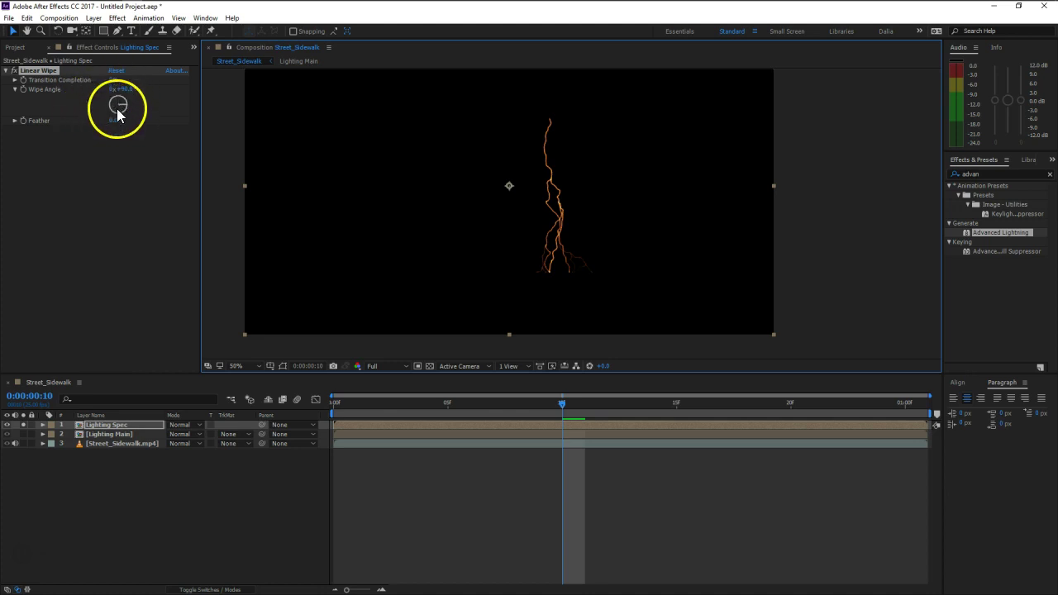
# Set the Wipe Angle to 180° and raise Transition Completion to hide most of the bolt
pyautogui.click(122, 88)
pyautogui.write('180')
pyautogui.press('Return')
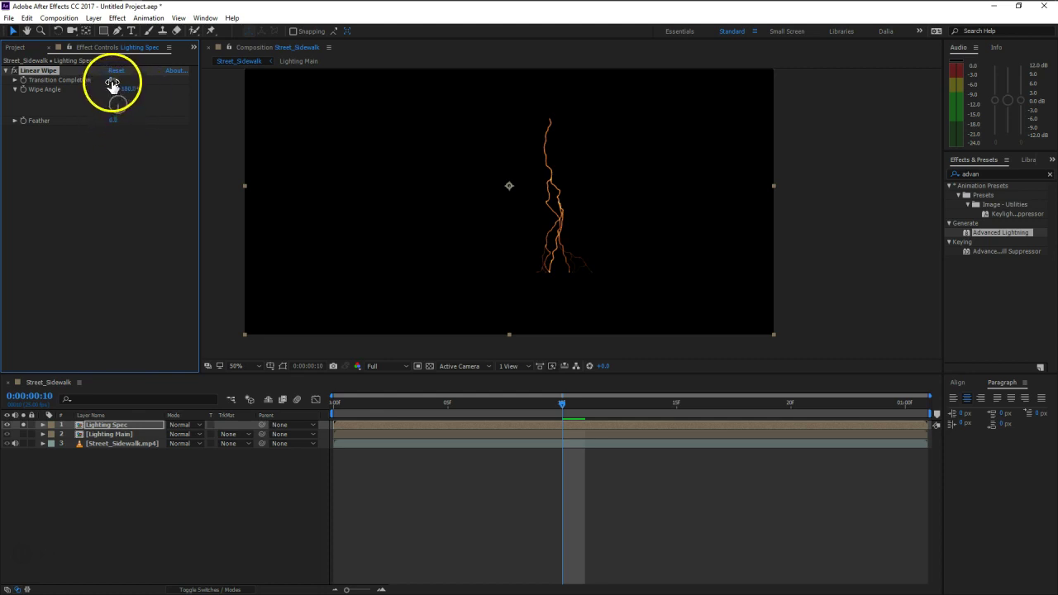
pyautogui.moveTo(113, 80); pyautogui.dragTo(157, 83)
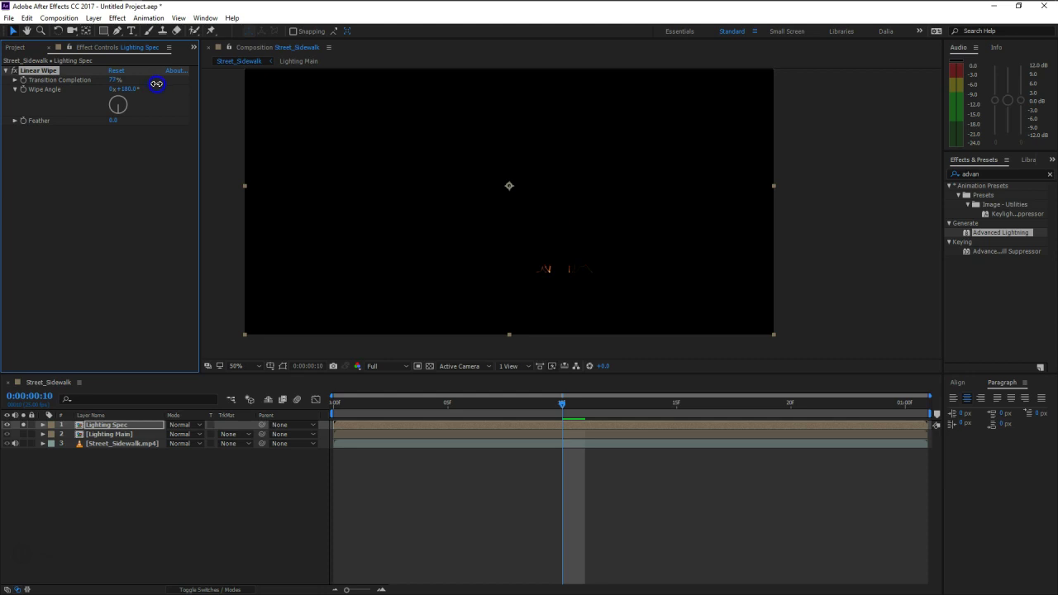
pyautogui.moveTo(156, 84); pyautogui.dragTo(158, 85)
# Reset the viewer to 100% and re-enter Transition Completion values, leaving the wipe at 78%
pyautogui.press('/')
pyautogui.moveTo(611, 330); pyautogui.dragTo(621, 271)
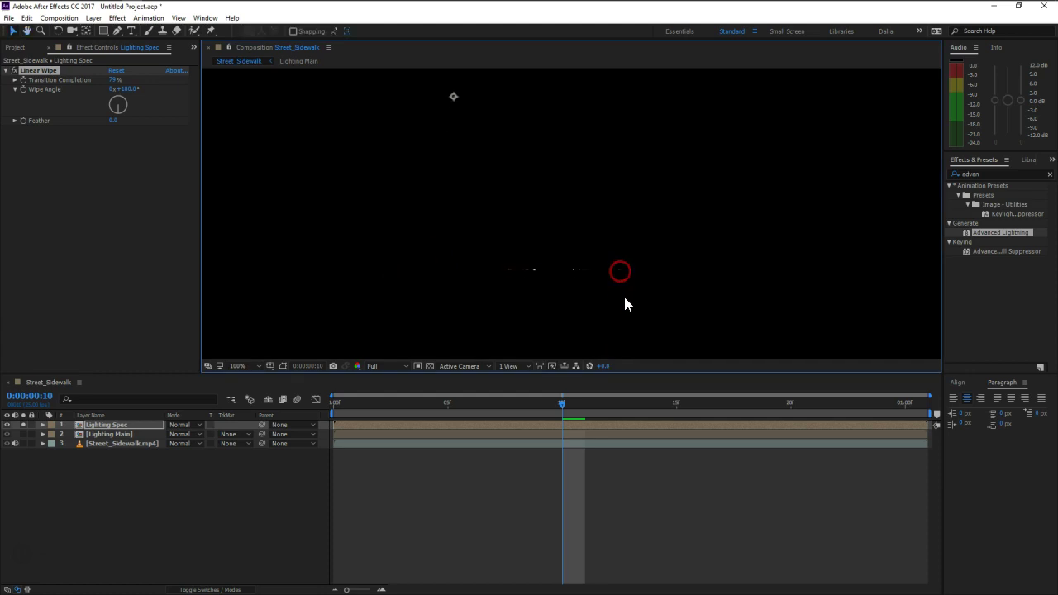
pyautogui.click(116, 80)
pyautogui.write('100')
pyautogui.press('Return')
pyautogui.click(113, 83)
pyautogui.write('0')
pyautogui.press('Return')
# Open the Lighting Main precomposition
pyautogui.click(626, 263)
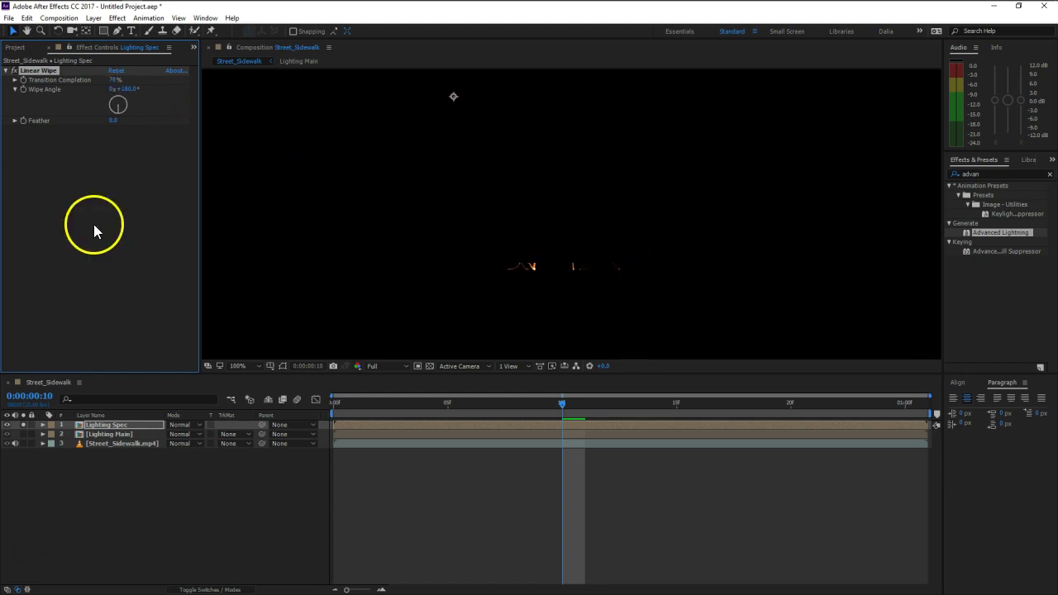
pyautogui.doubleClick(108, 434)
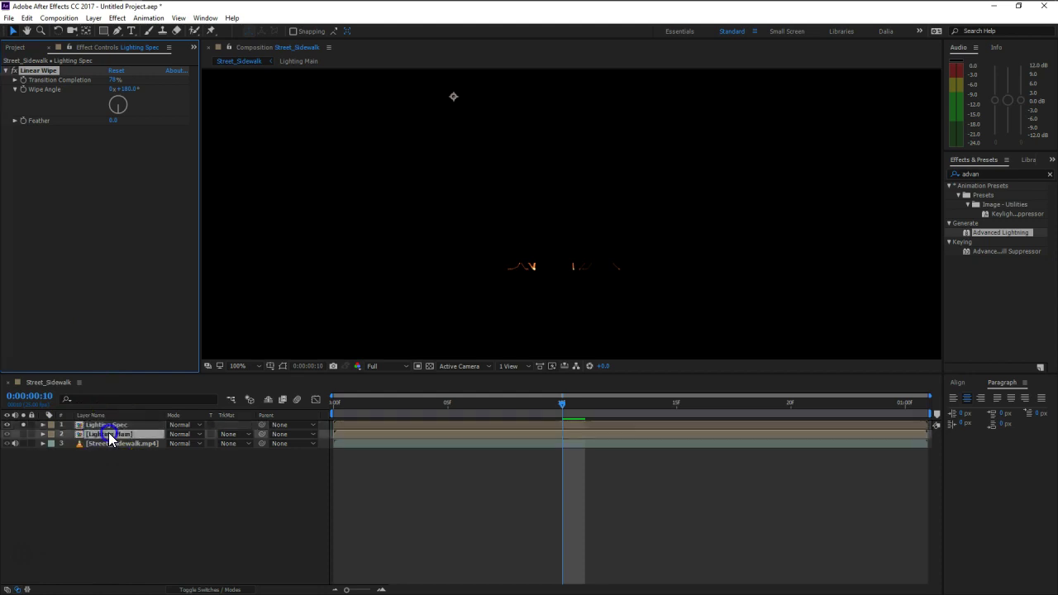
pyautogui.scroll(2, 668, 302)
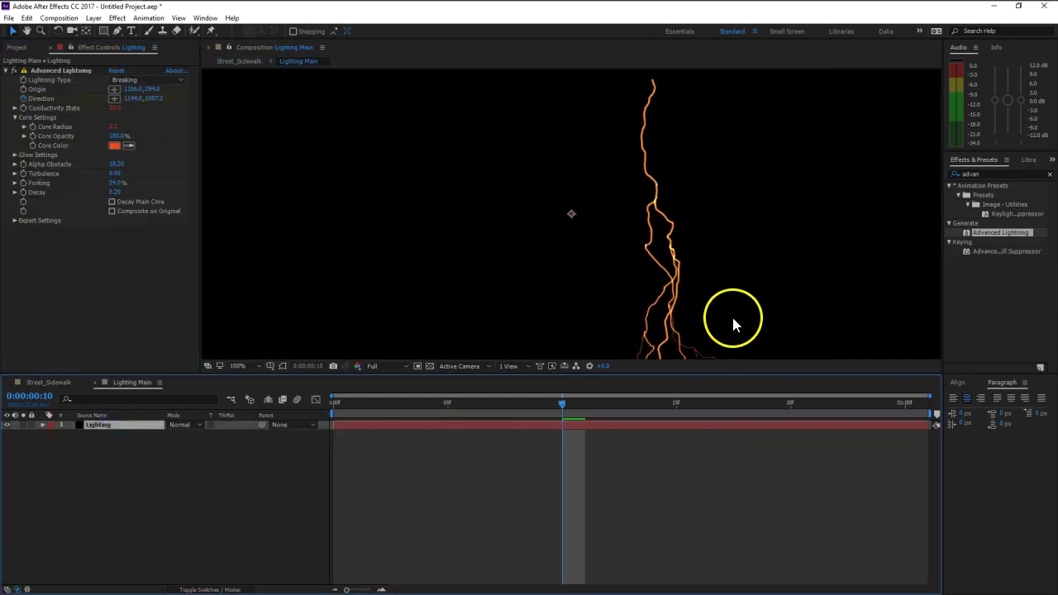
# Lower the lightning's Alpha Obstacle to 16.70 and nudge Termination Threshold slightly higher
pyautogui.moveTo(732, 314); pyautogui.dragTo(649, 172)
pyautogui.press('v')
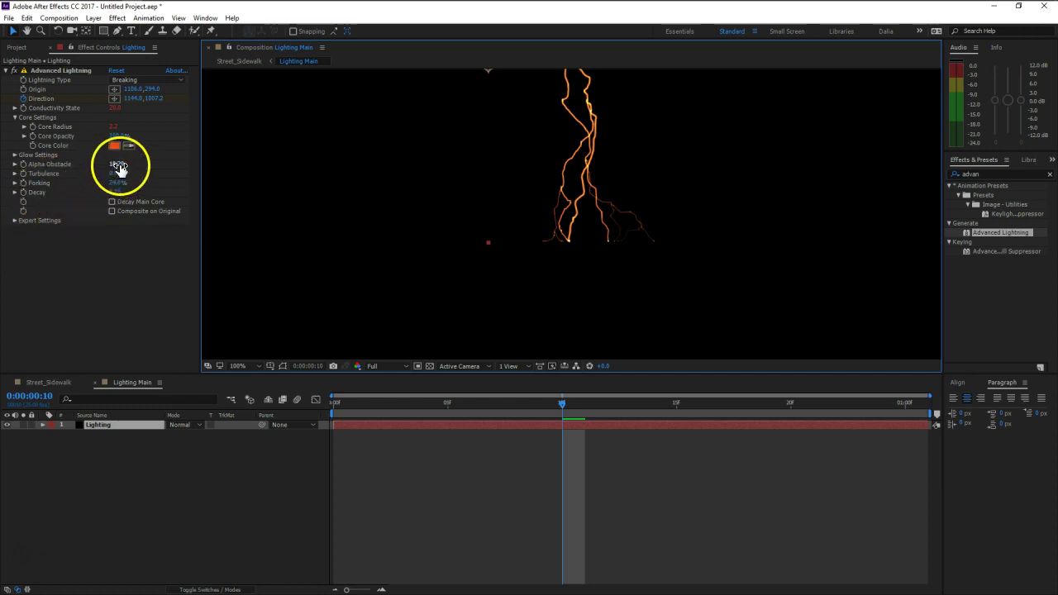
pyautogui.click(111, 165)
pyautogui.write('3')
pyautogui.press('Return')
pyautogui.moveTo(56, 164); pyautogui.dragTo(116, 165)
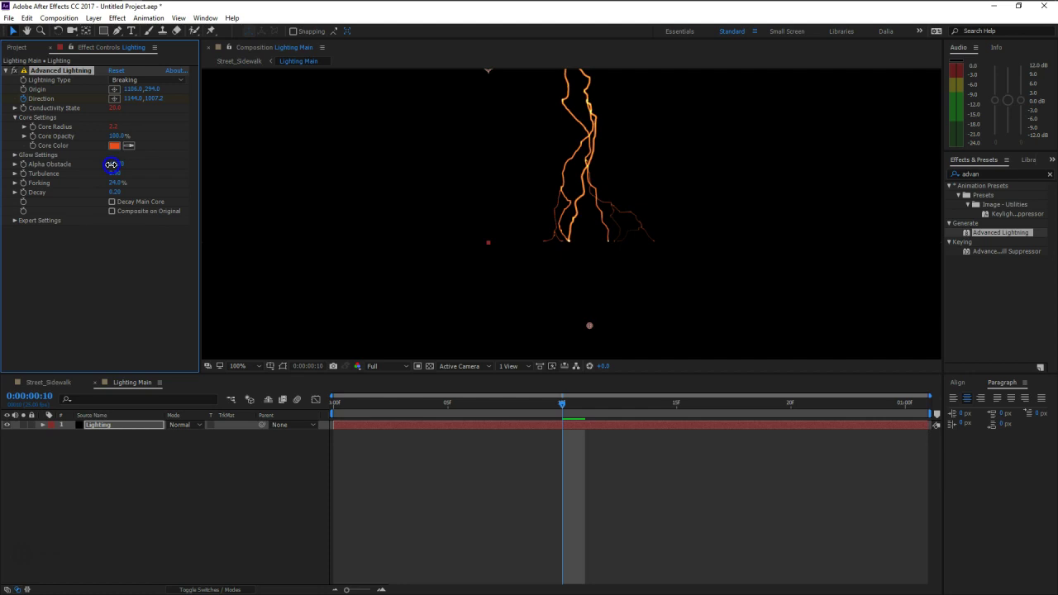
pyautogui.click(14, 221)
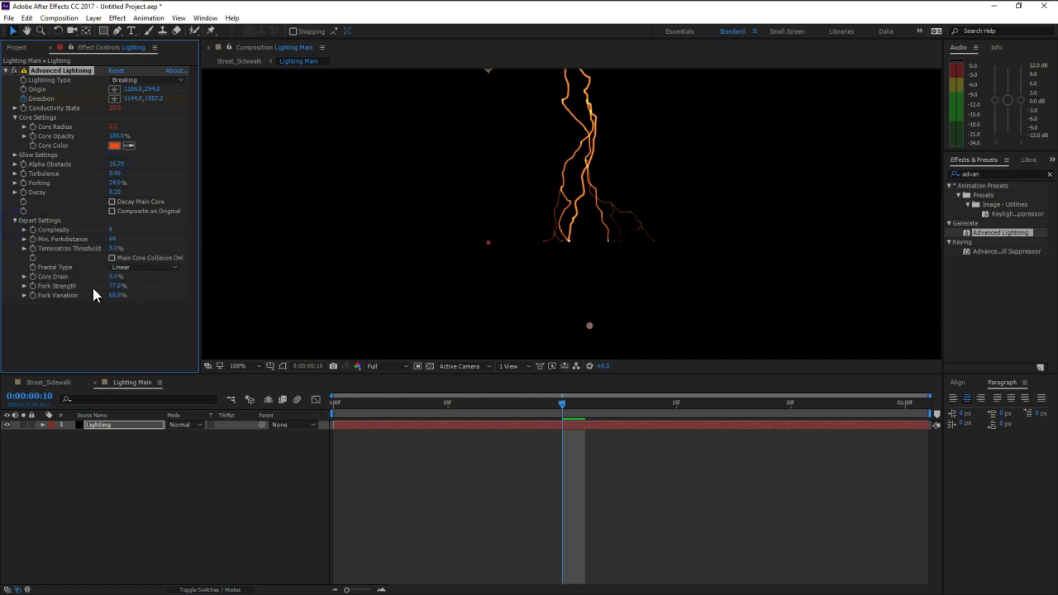
pyautogui.moveTo(116, 252); pyautogui.dragTo(129, 252)
# Back in Street_Sidewalk, set Lighting Spec's wipe Transition Completion to 79%
pyautogui.click(51, 382)
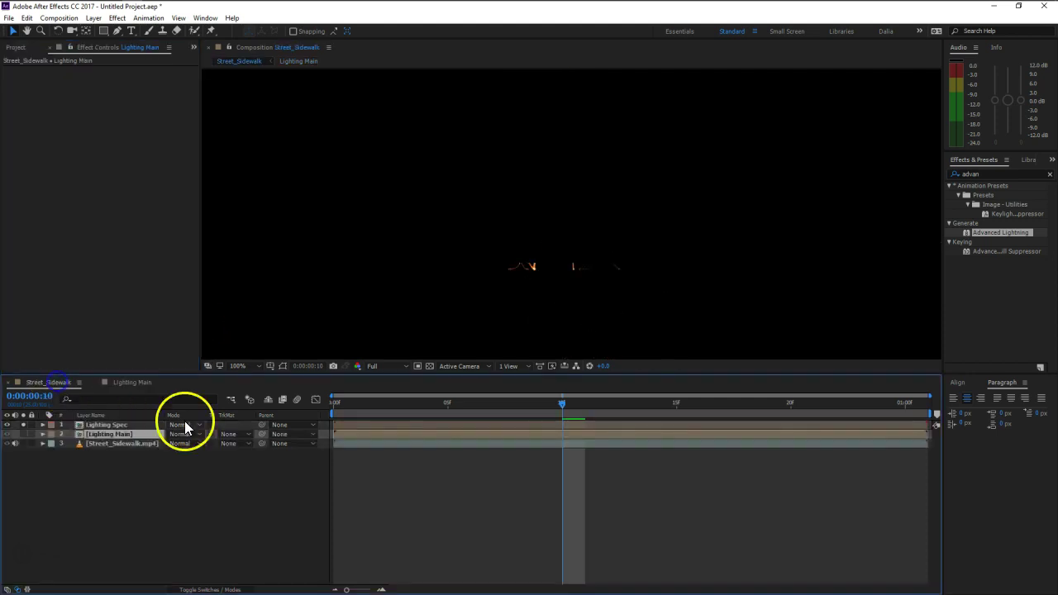
pyautogui.click(110, 425)
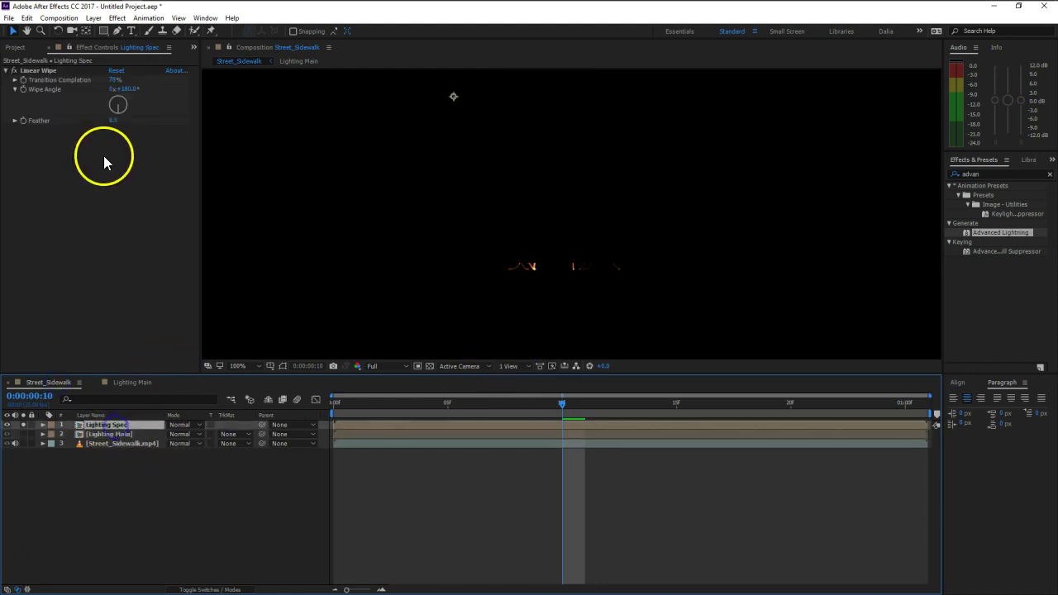
pyautogui.moveTo(114, 79); pyautogui.dragTo(115, 80)
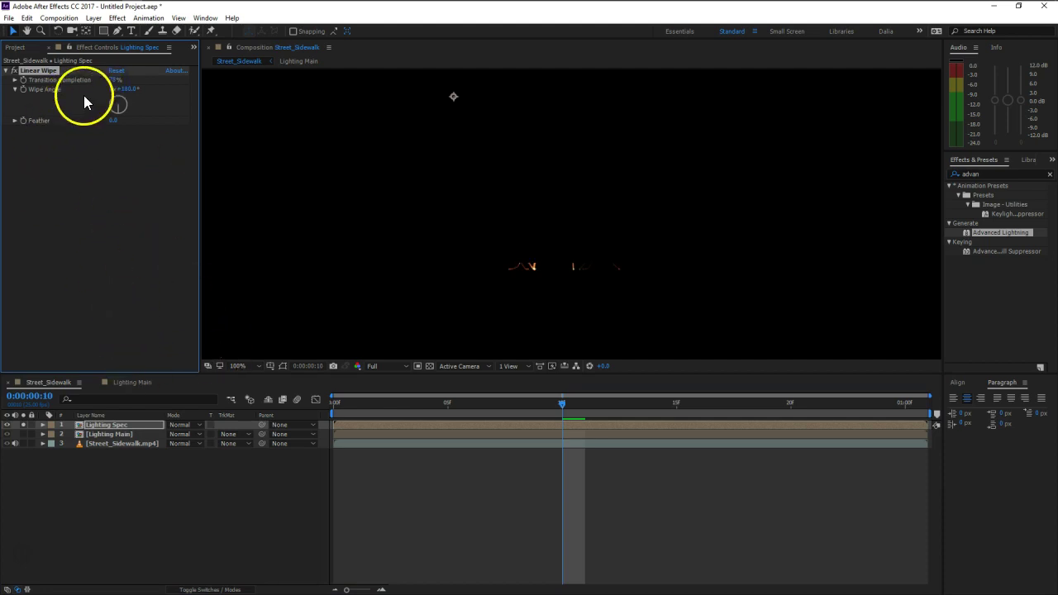
pyautogui.click(110, 80)
pyautogui.write('79')
pyautogui.press('Return')
pyautogui.click(180, 518)
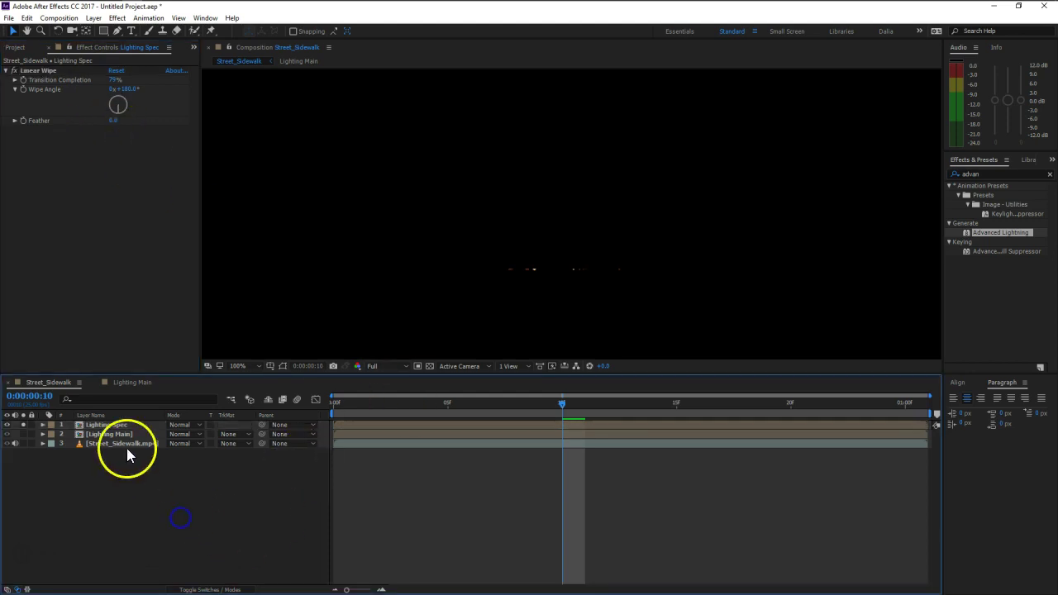
pyautogui.click(114, 426)
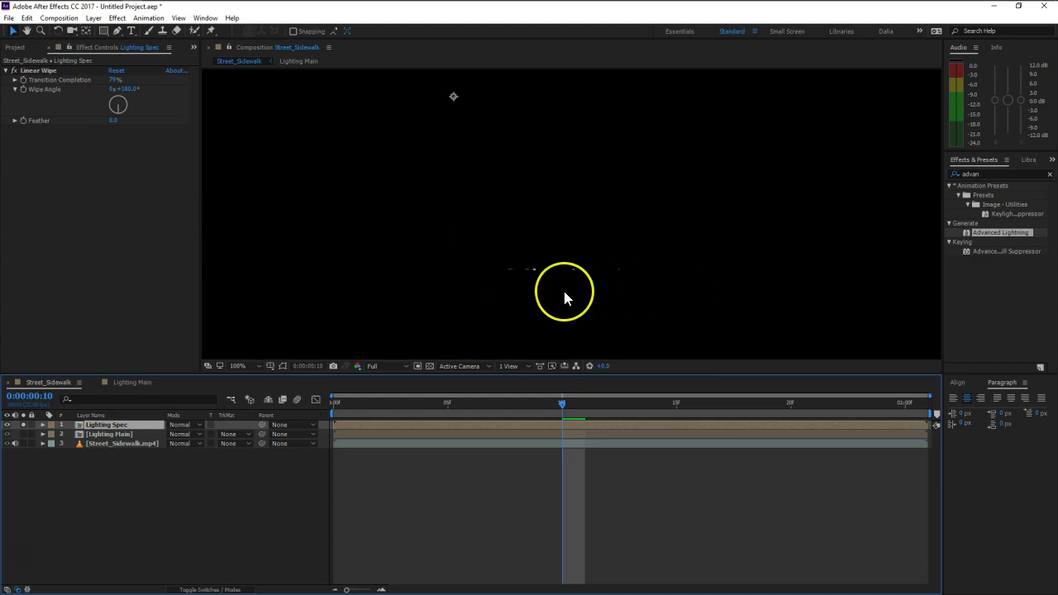
pyautogui.hotkey('ctrl', 'space')
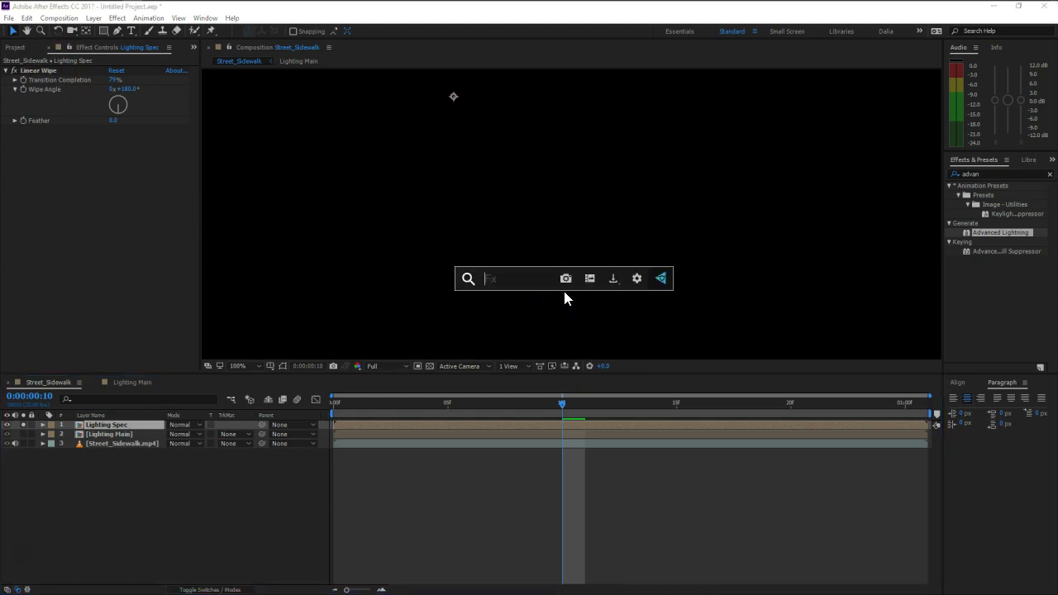
# Add a Horizontal Box Blur to Lighting Spec with radius 21 and Repeat Edge Pixels on
pyautogui.write('box')
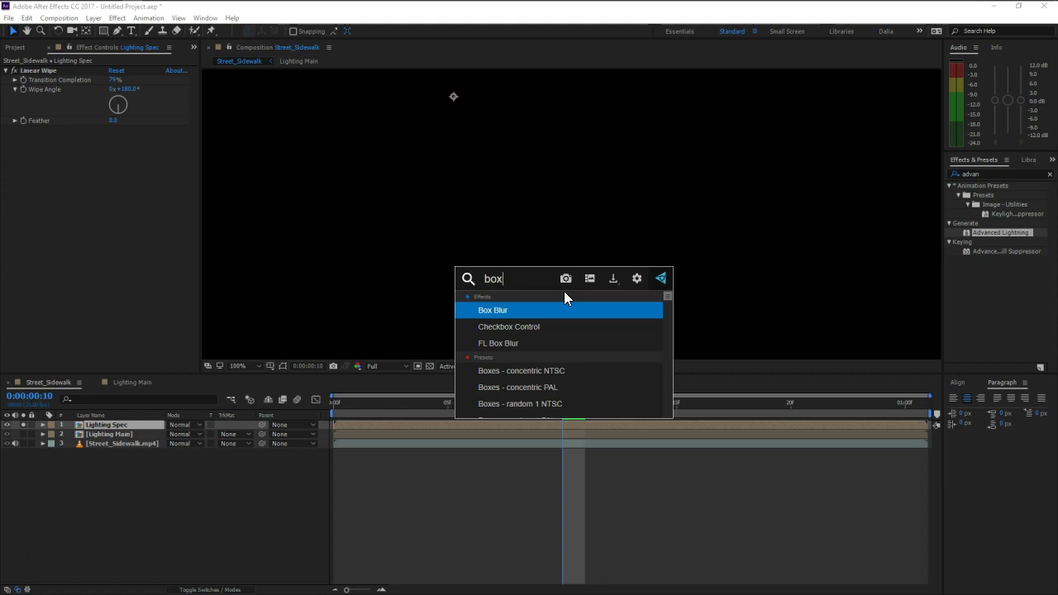
pyautogui.click(539, 295)
pyautogui.click(530, 310)
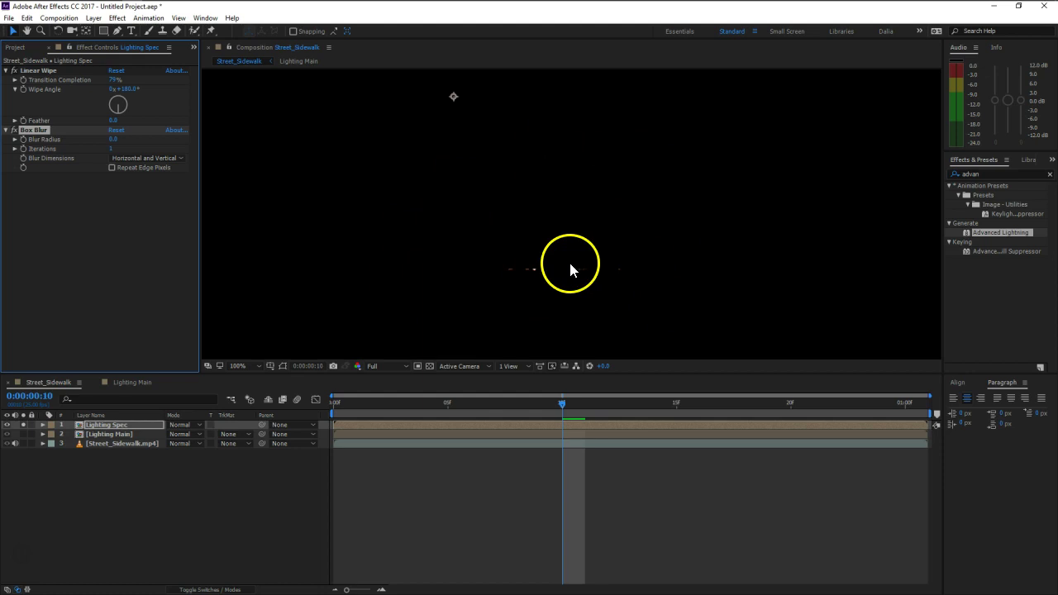
pyautogui.click(125, 159)
pyautogui.click(136, 182)
pyautogui.moveTo(112, 141); pyautogui.dragTo(120, 138)
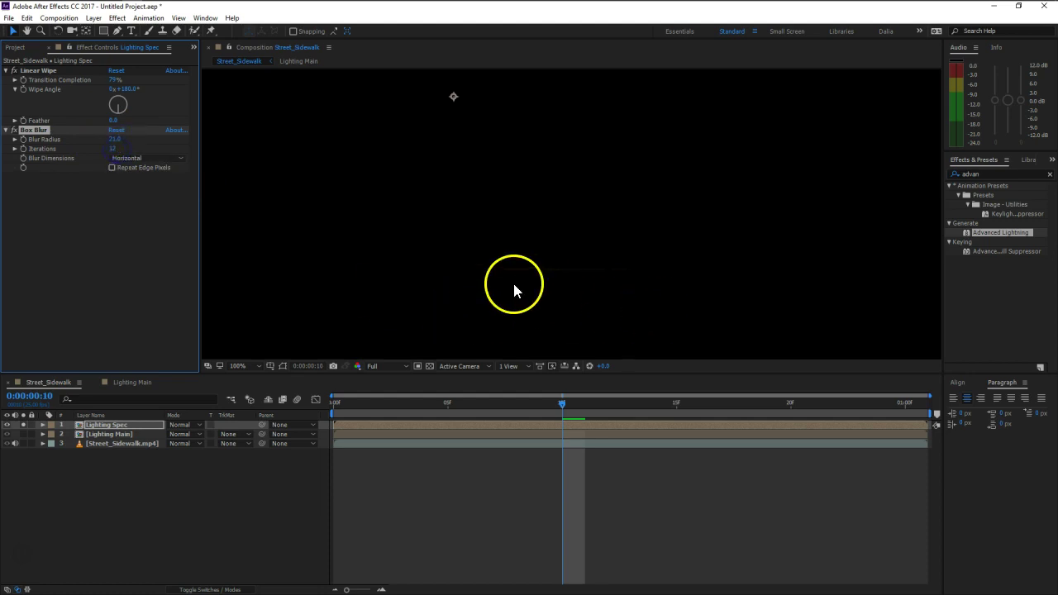
pyautogui.click(112, 168)
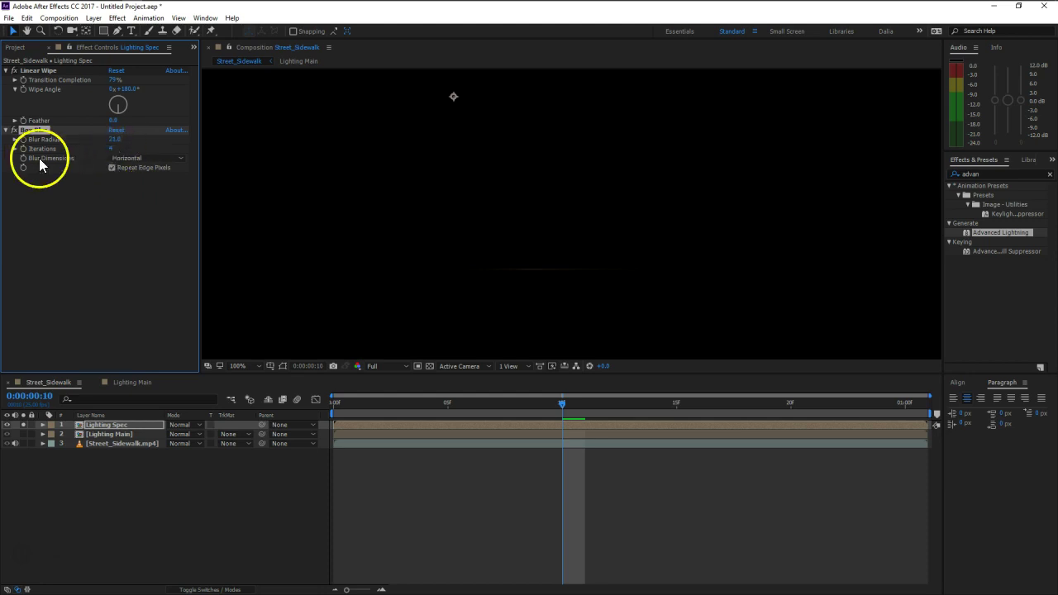
# Duplicate the Box Blur and make the copy, Box Blur 2, Vertical
pyautogui.hotkey('ctrl', 'd')
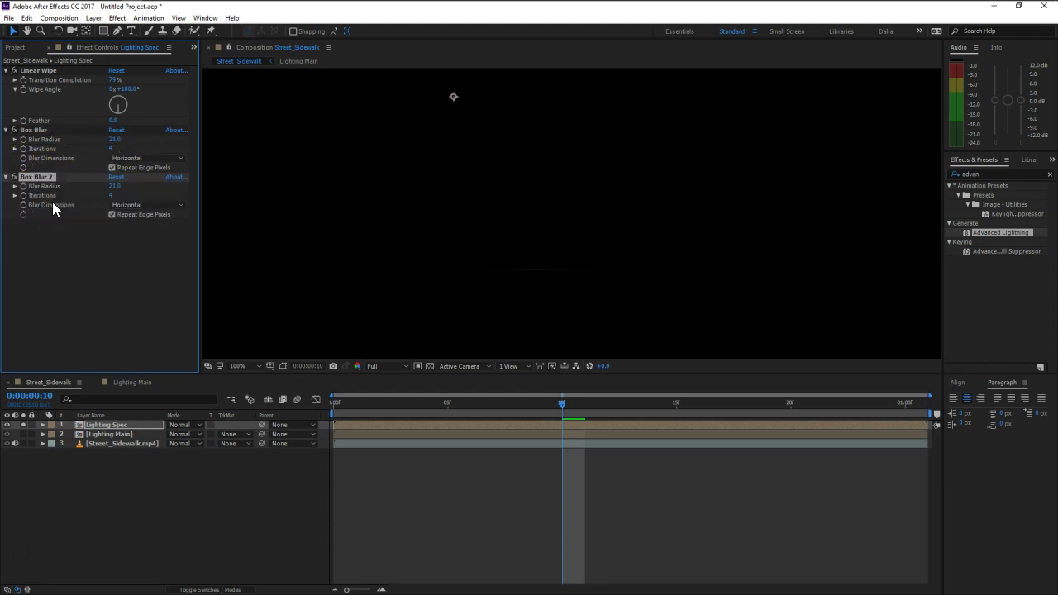
pyautogui.click(141, 207)
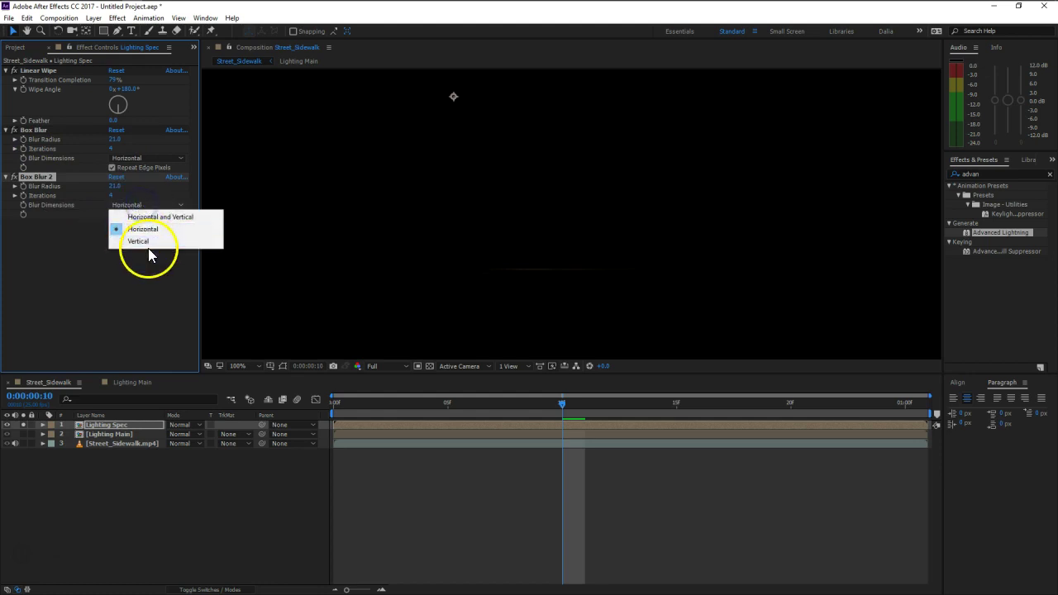
pyautogui.click(149, 243)
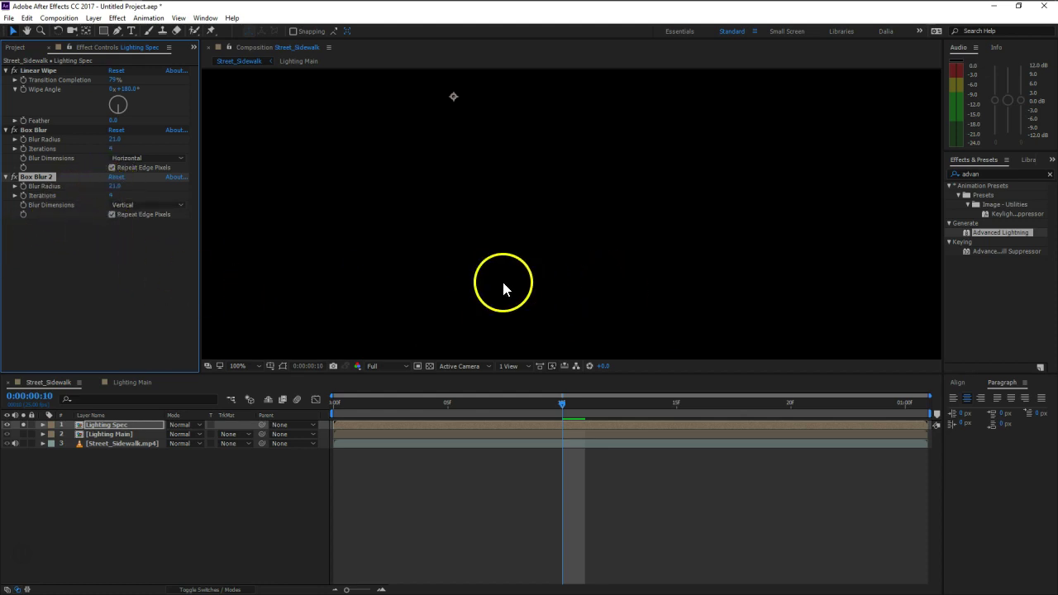
# Add a Solid Composite to Lighting Spec with its colour set to black
pyautogui.hotkey('ctrl', 'space')
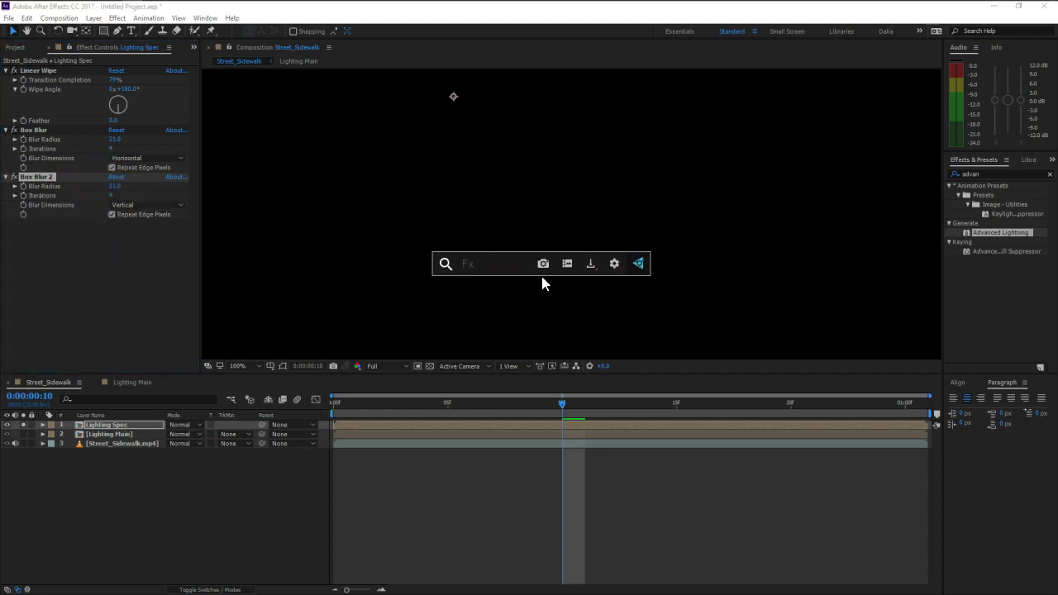
pyautogui.write('solid')
pyautogui.click(496, 300)
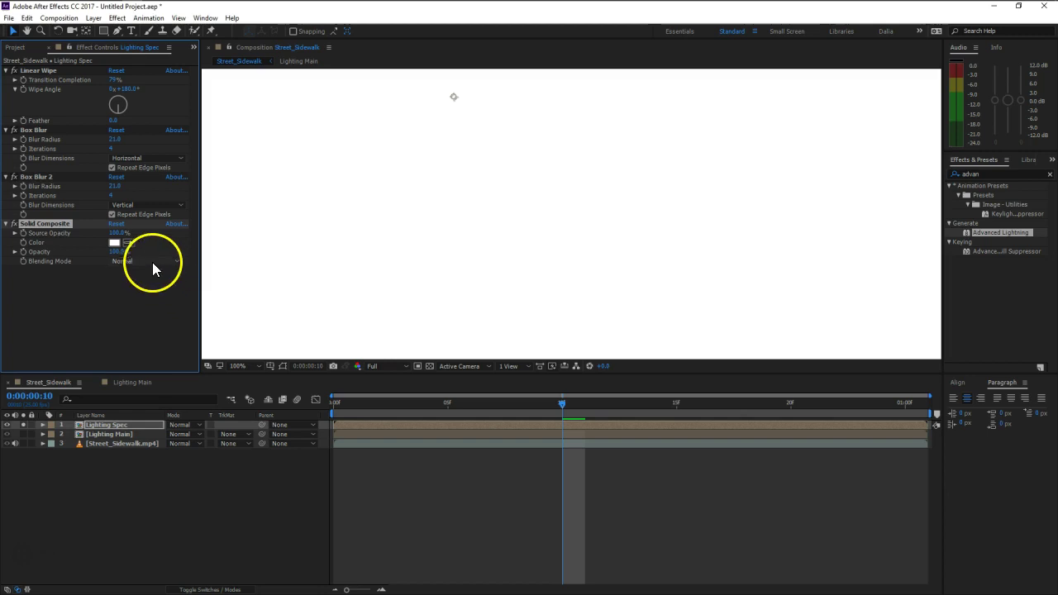
pyautogui.click(115, 242)
pyautogui.click(125, 283)
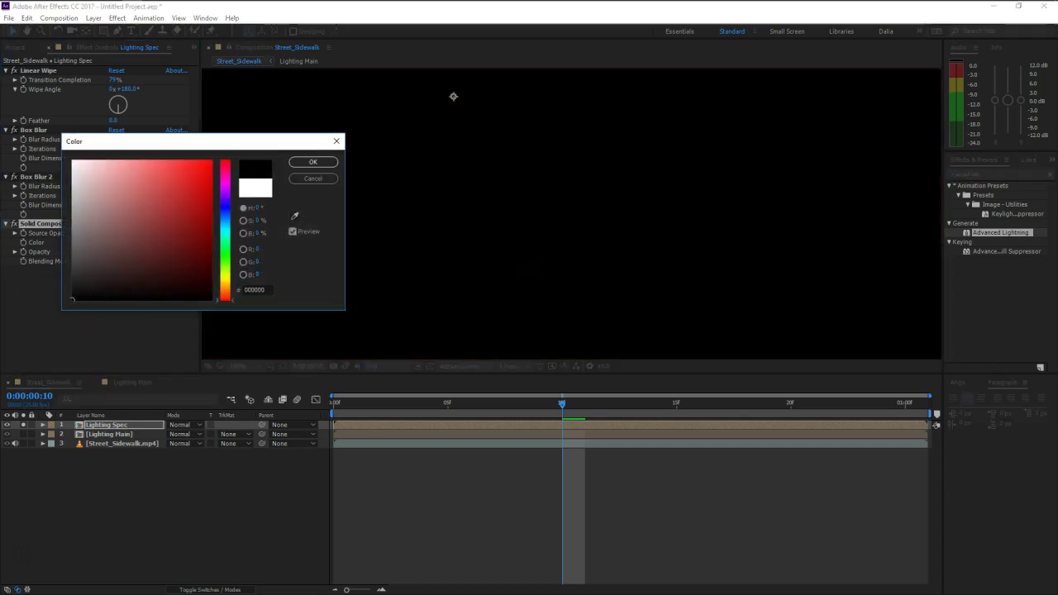
pyautogui.click(324, 161)
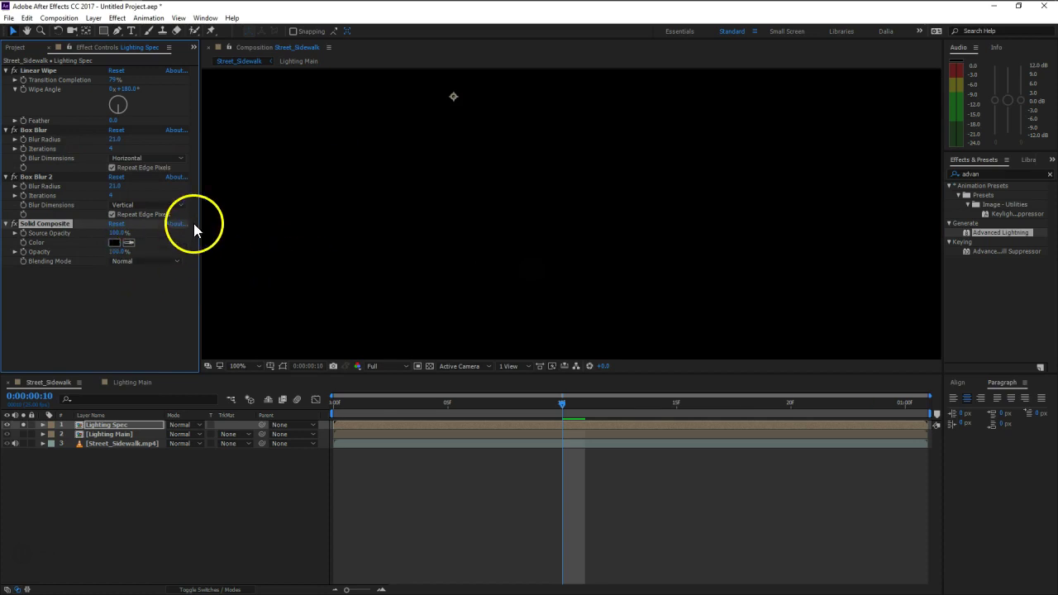
pyautogui.click(109, 186)
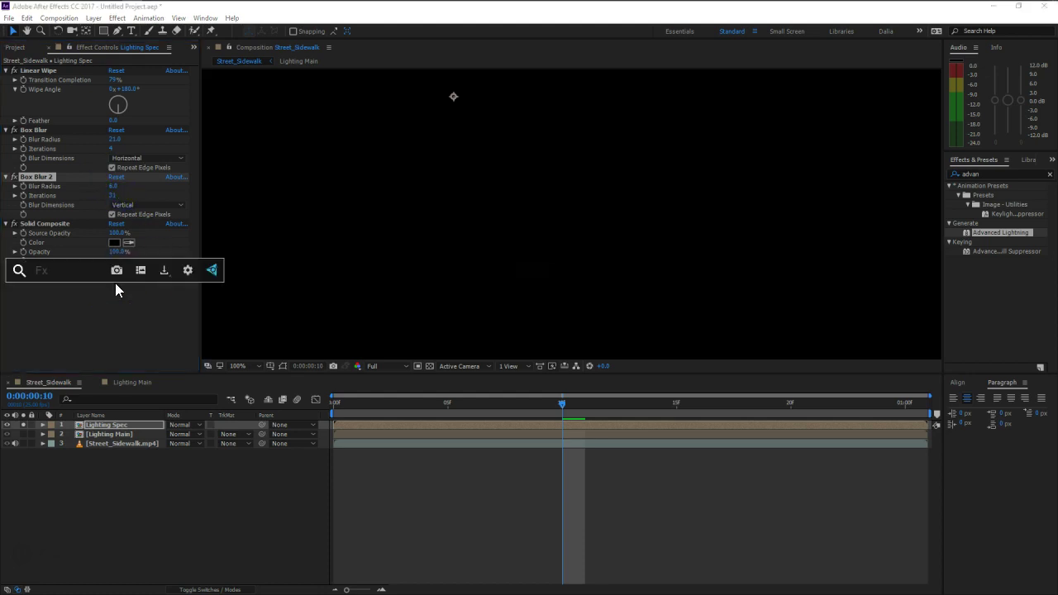
# Add an Exposure effect to Lighting Spec and raise it to about 12.74
pyautogui.write('expo')
pyautogui.press('Return')
pyautogui.moveTo(115, 298)
pyautogui.mouseDown()
pyautogui.moveTo(655, 284)
pyautogui.moveTo(425, 292)
pyautogui.moveTo(790, 292)
pyautogui.mouseUp()
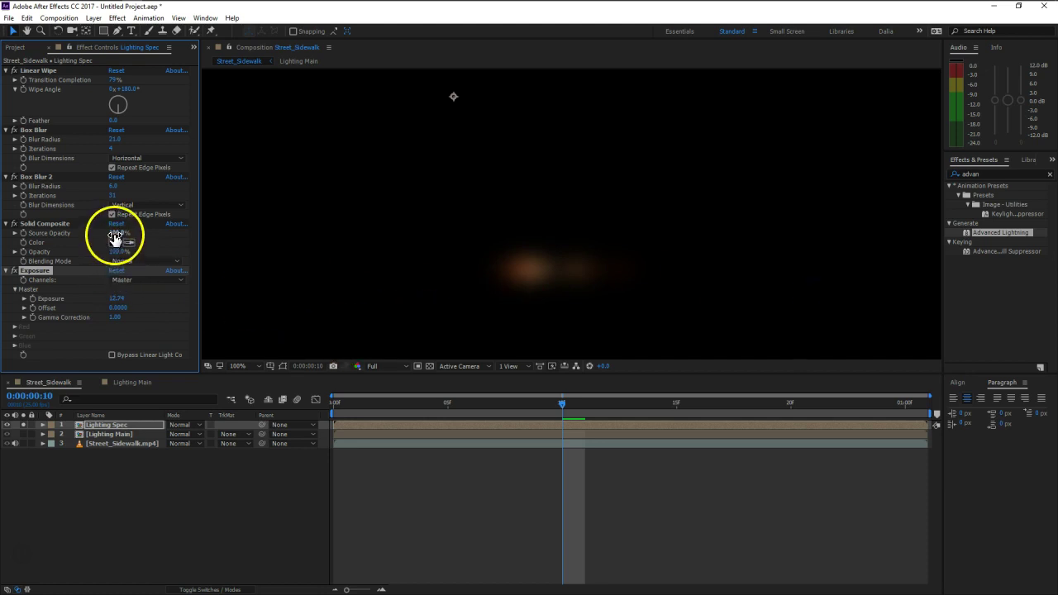
# Retune the blurs to Box Blur radius 9, 2 iterations and Box Blur 2 radius 15, 37 iterations, then preview
pyautogui.moveTo(115, 199)
pyautogui.mouseDown()
pyautogui.moveTo(100, 197)
pyautogui.moveTo(125, 194)
pyautogui.moveTo(119, 186)
pyautogui.mouseUp()
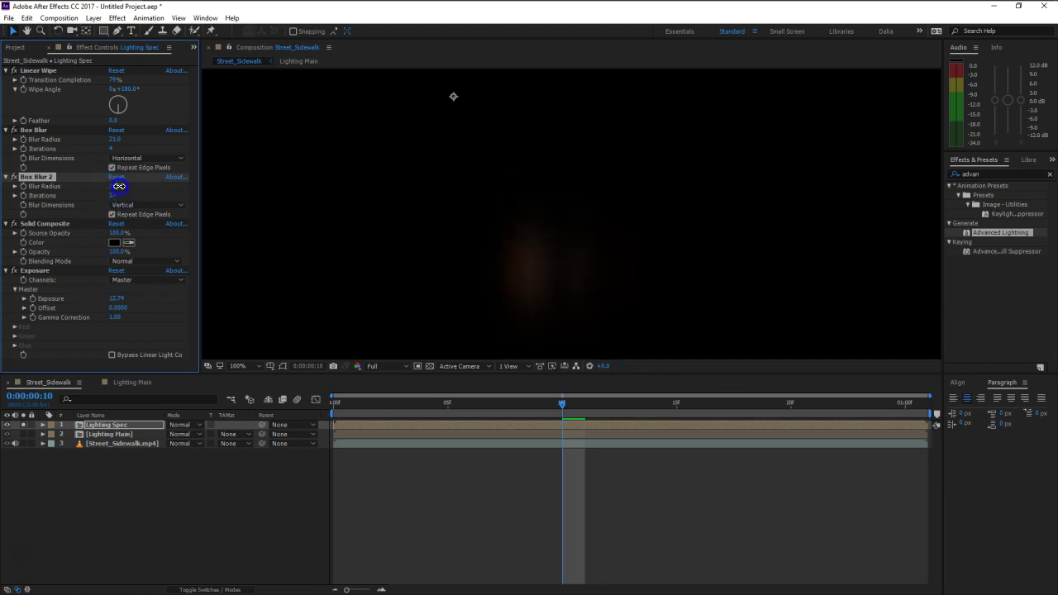
pyautogui.moveTo(117, 140); pyautogui.dragTo(110, 140)
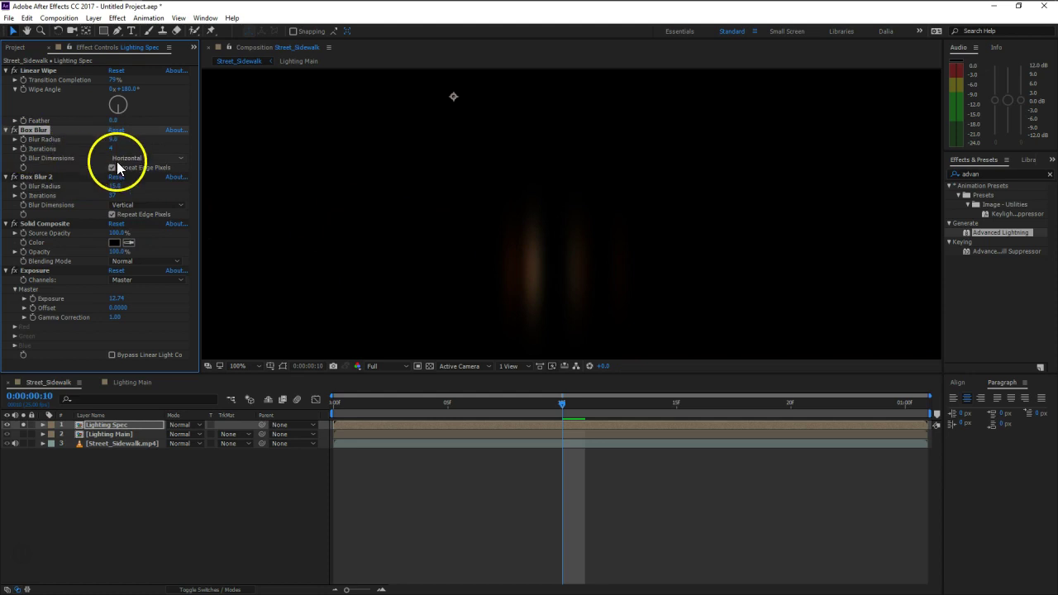
pyautogui.click(115, 148)
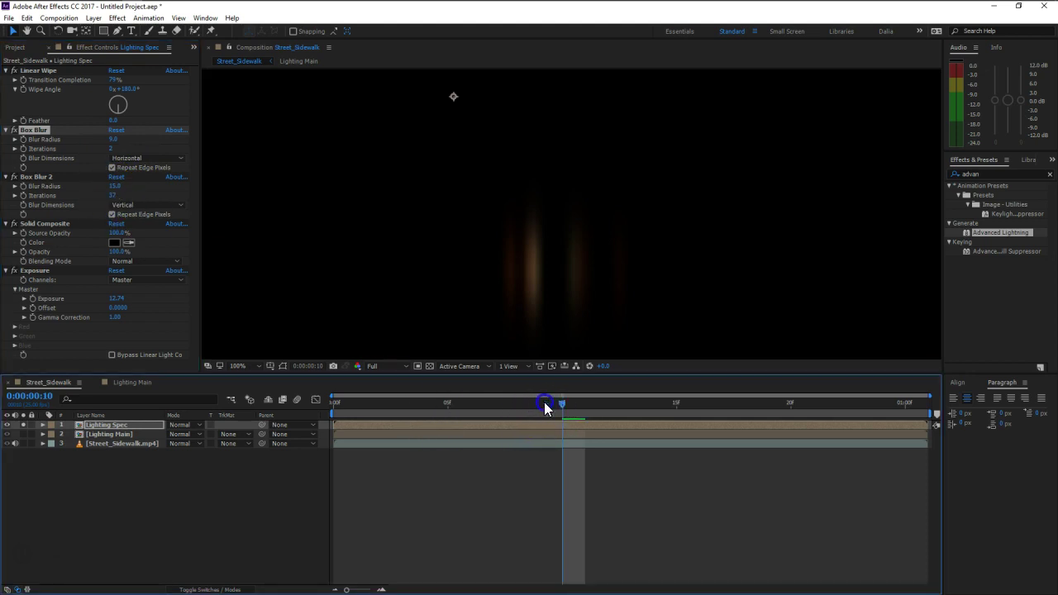
pyautogui.moveTo(553, 413); pyautogui.dragTo(279, 416)
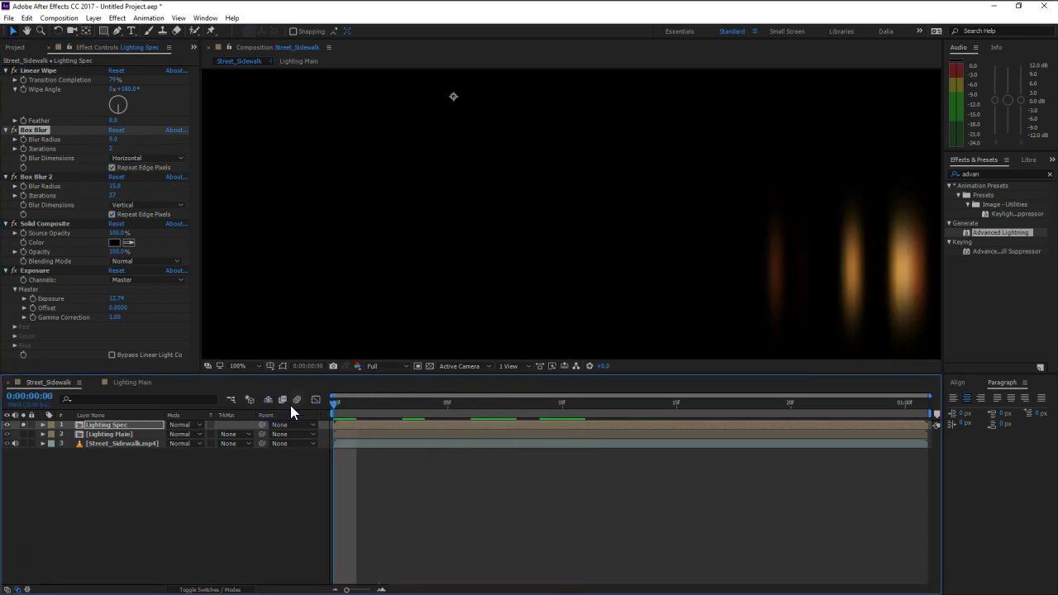
pyautogui.press('space')
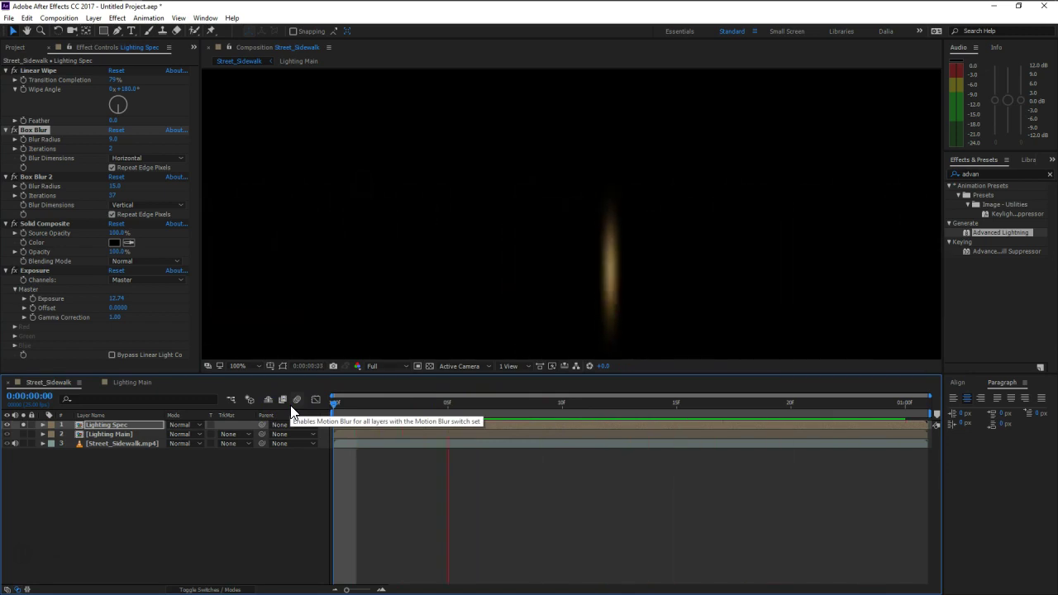
pyautogui.press('space')
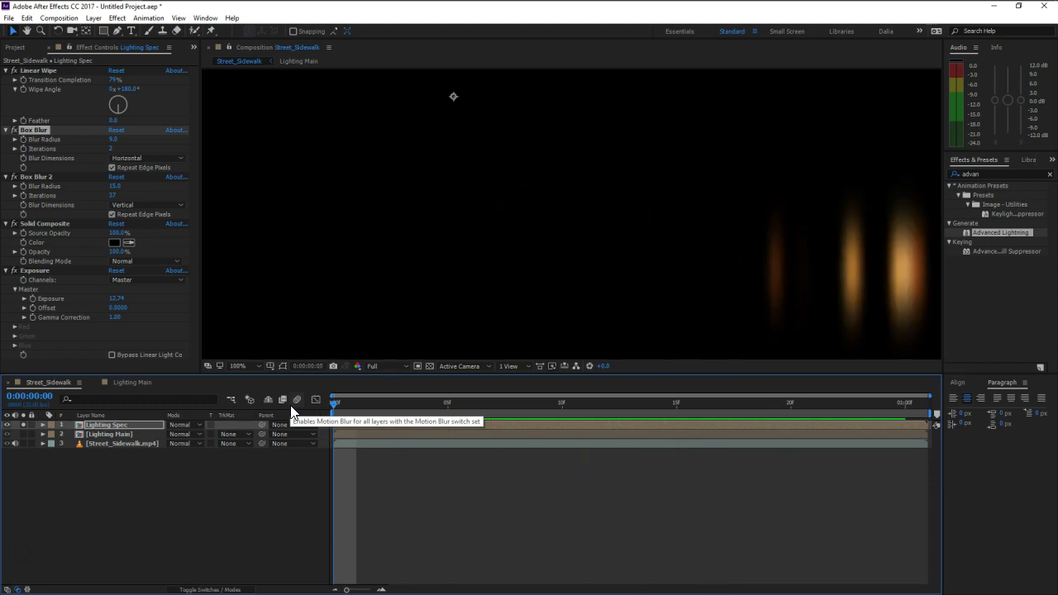
pyautogui.moveTo(410, 404)
pyautogui.mouseDown()
pyautogui.moveTo(591, 417)
pyautogui.moveTo(580, 408)
pyautogui.mouseUp()
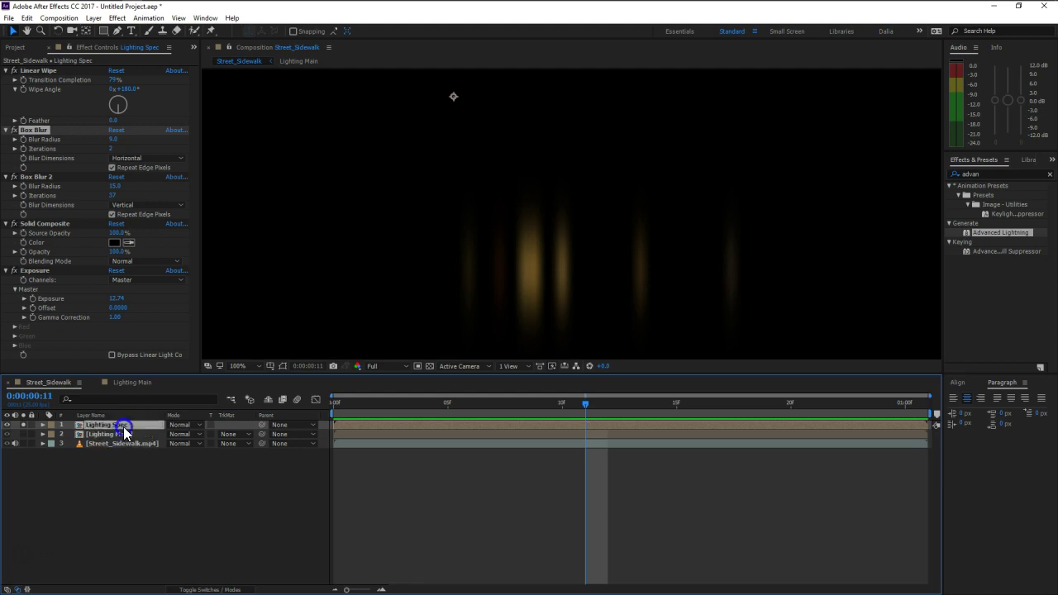
# Blend Lighting Spec in Add mode over the re-shown street footage and raise its Exposure
pyautogui.click(179, 425)
pyautogui.click(244, 237)
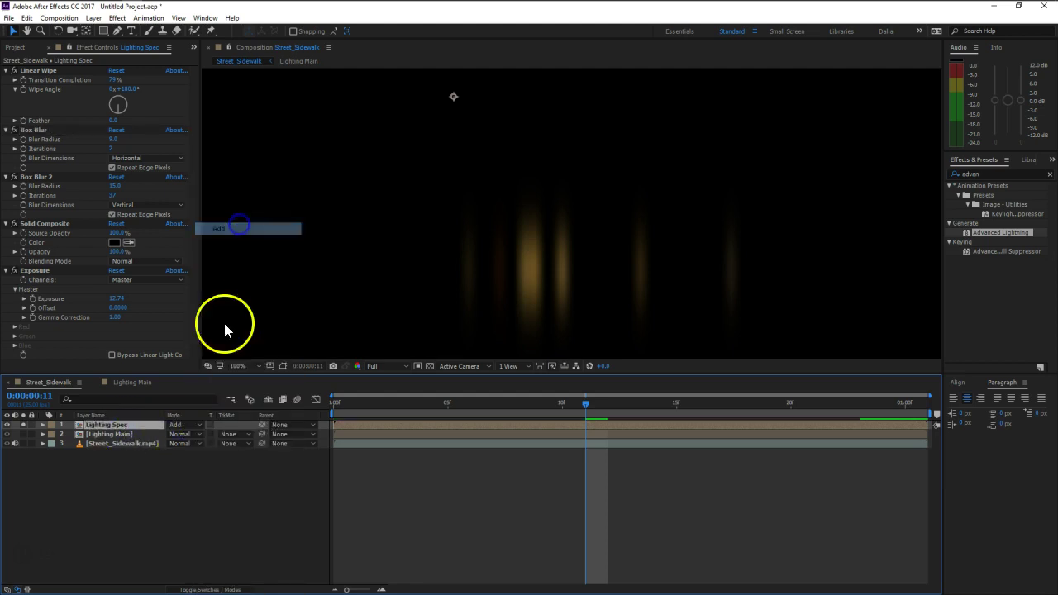
pyautogui.click(7, 443)
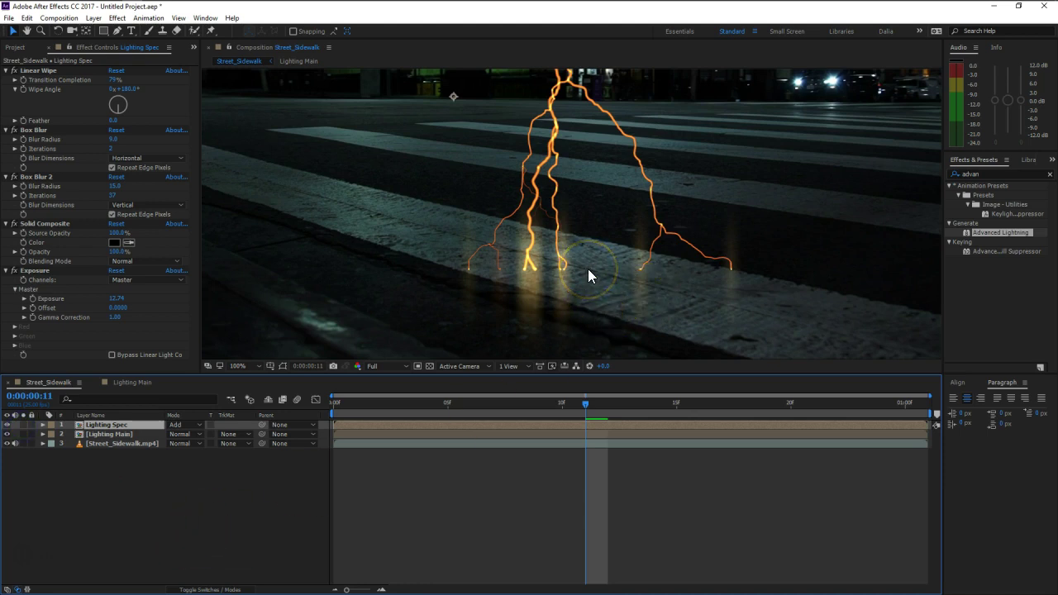
pyautogui.moveTo(117, 299); pyautogui.dragTo(224, 295)
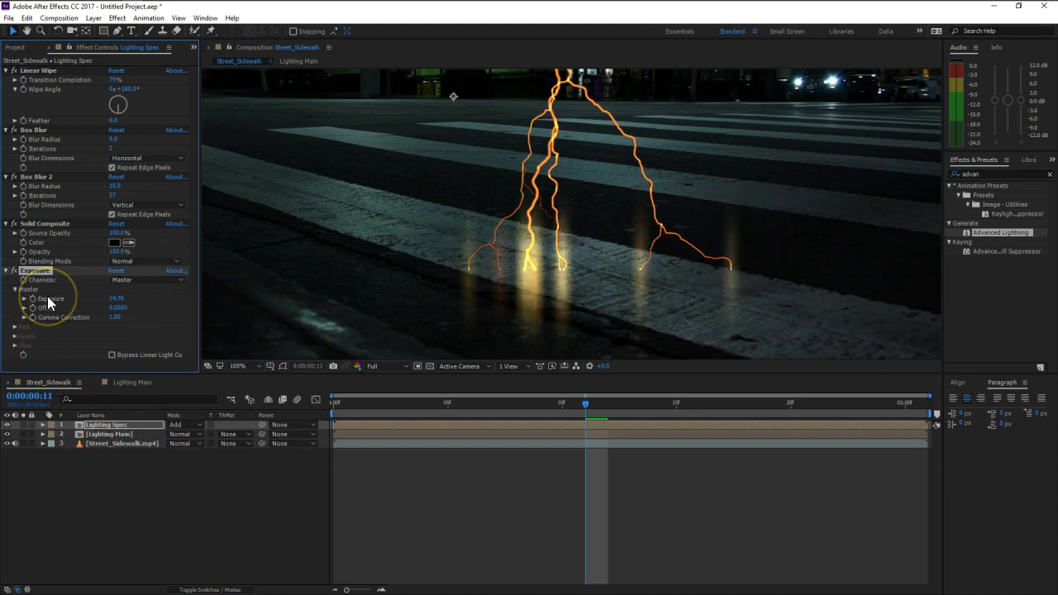
pyautogui.hotkey('ctrl', 'space')
# Add a second Linear Wipe to Lighting Spec at 180°, 79% completion and 42 feather
pyautogui.write('line')
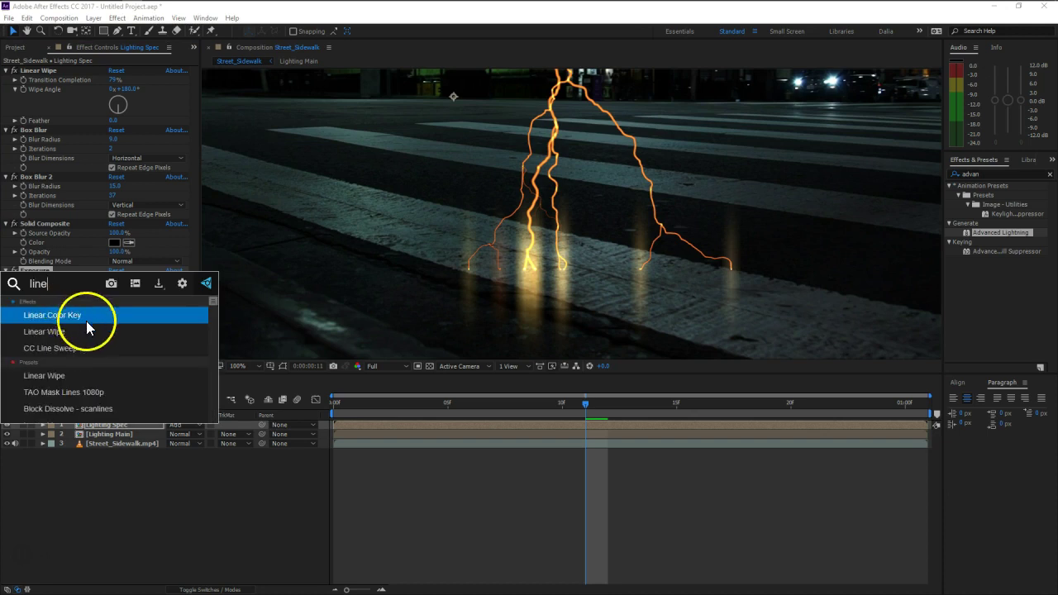
pyautogui.click(87, 332)
pyautogui.click(126, 335)
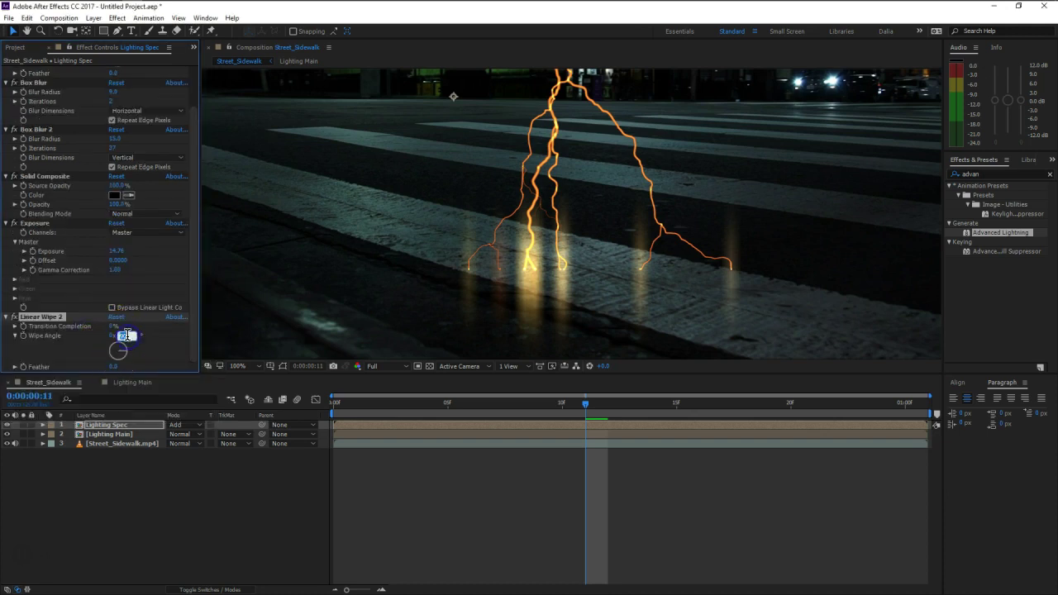
pyautogui.click(112, 329)
pyautogui.click(117, 327)
pyautogui.moveTo(148, 327); pyautogui.dragTo(153, 326)
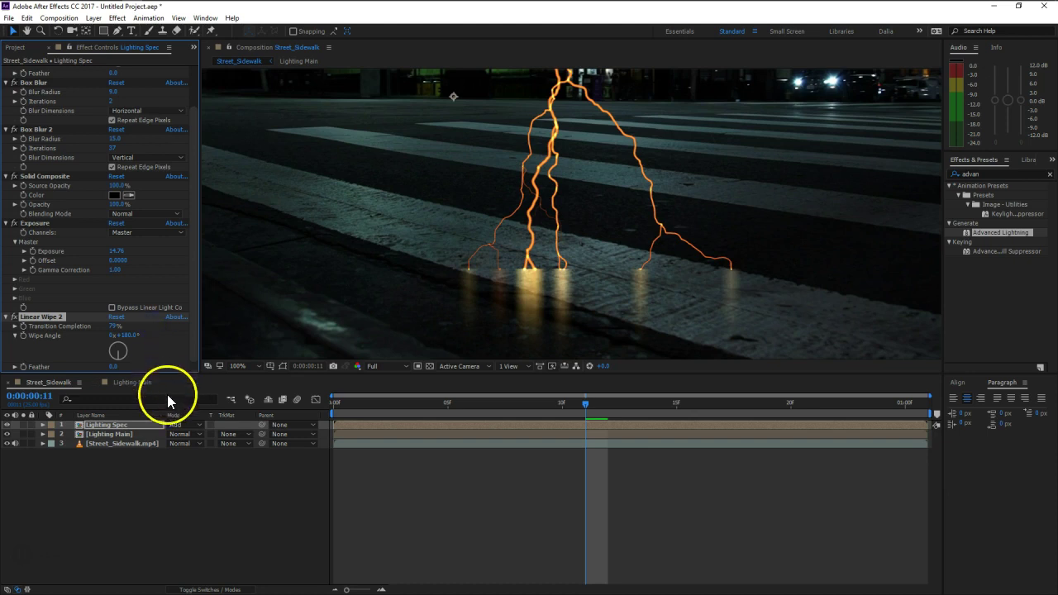
pyautogui.moveTo(116, 367); pyautogui.dragTo(136, 366)
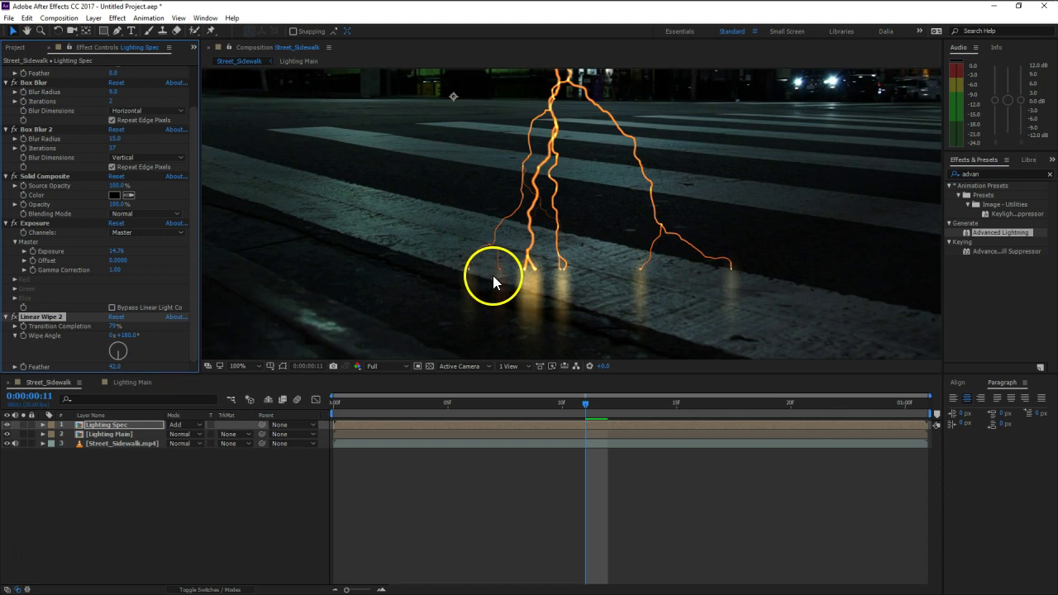
pyautogui.scroll(-2, 505, 285)
pyautogui.click(340, 407)
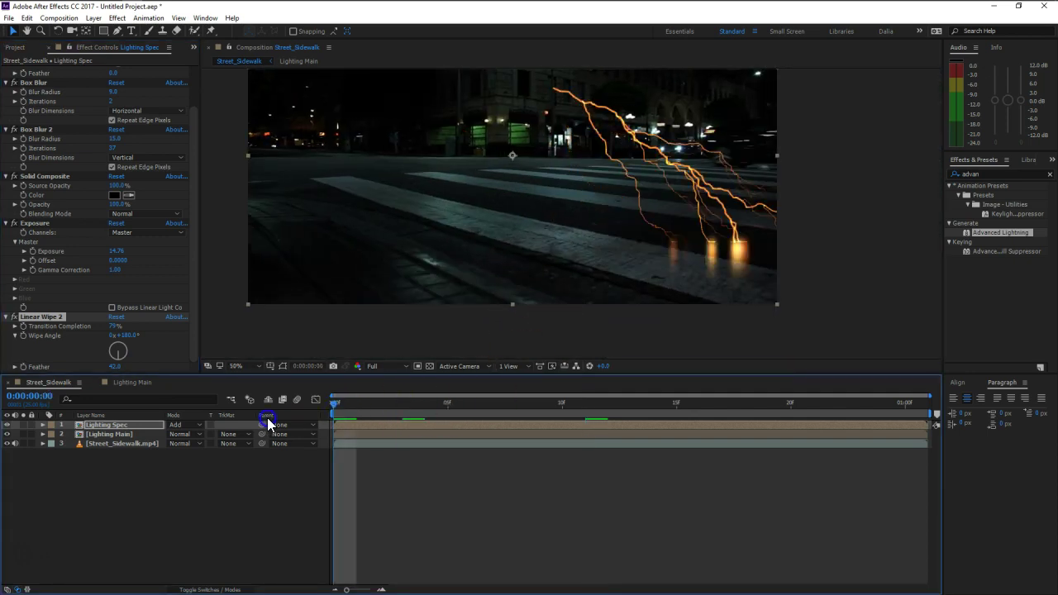
# Preview the comp, increase the Box Blur radius on the glow, and preview again
pyautogui.press('space')
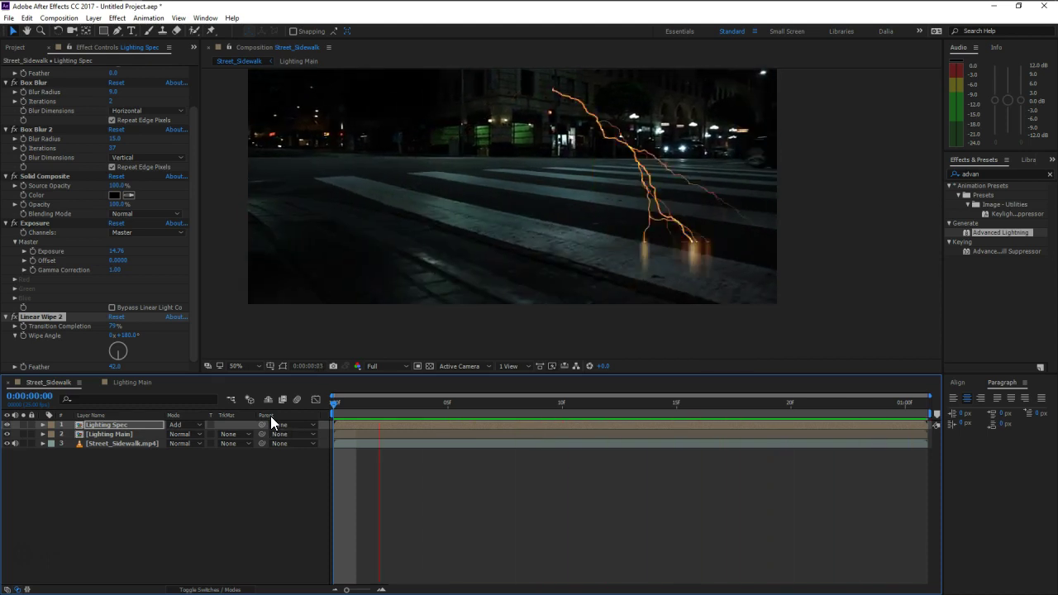
pyautogui.press('space')
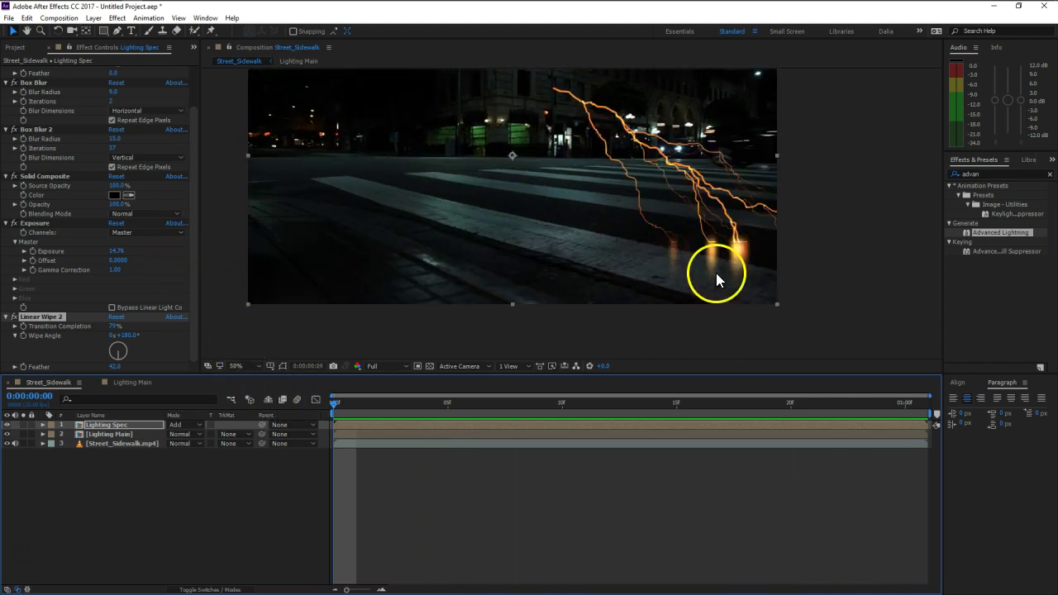
pyautogui.scroll(1, 64, 133)
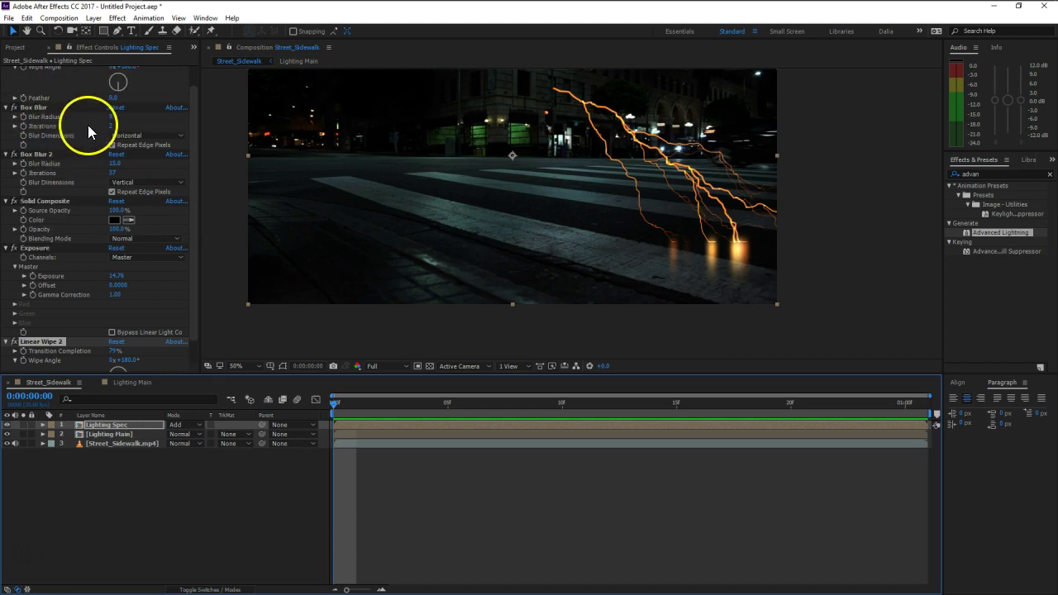
pyautogui.moveTo(111, 116); pyautogui.dragTo(127, 117)
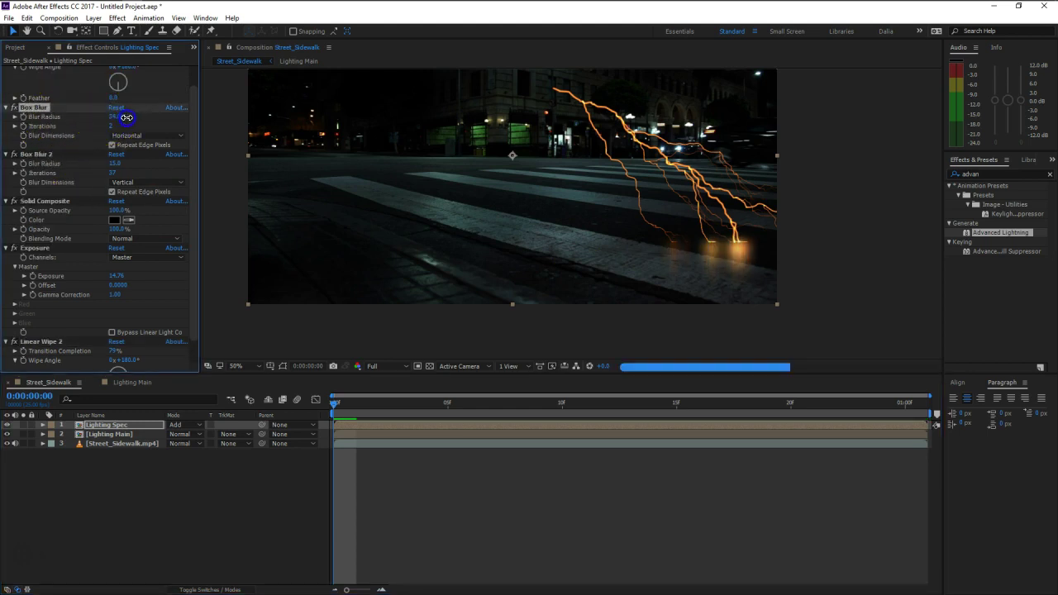
pyautogui.press('space')
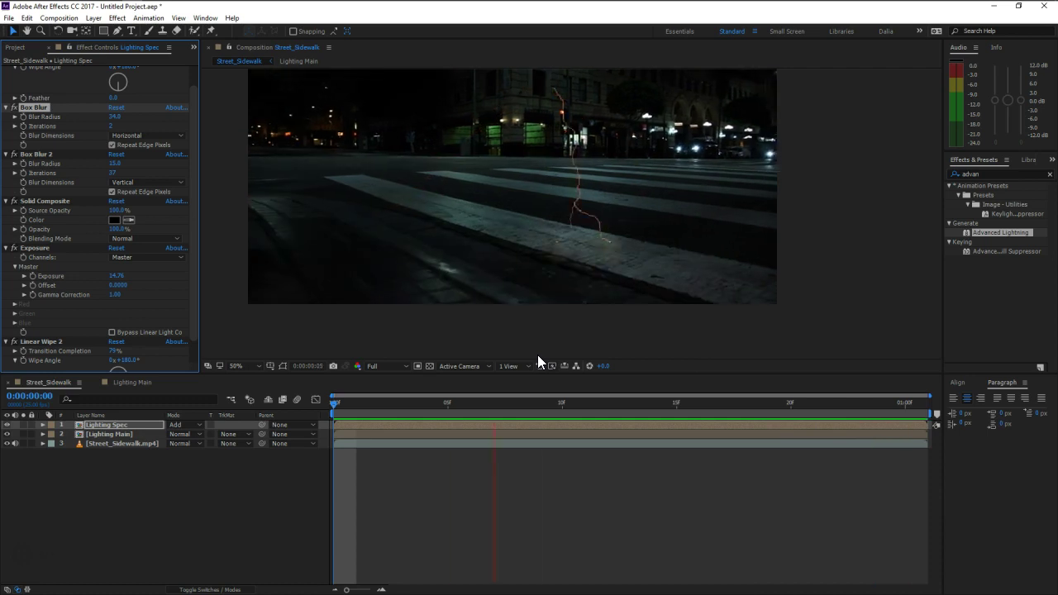
pyautogui.press('space')
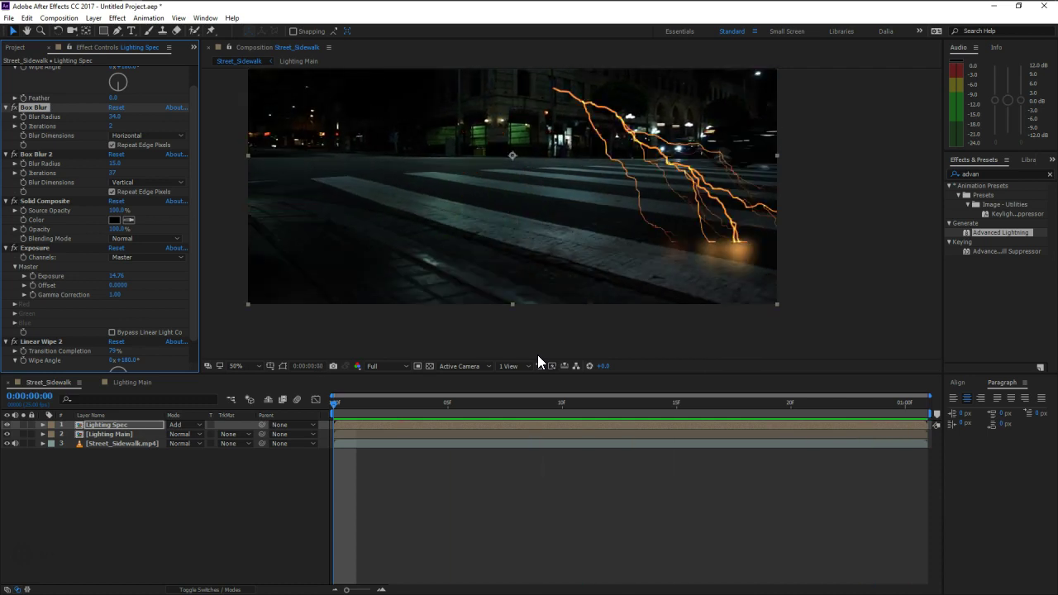
# Set Box Blur 2 radius to 22 with more iterations, then trim Box Blur radius to 13
pyautogui.click(113, 164)
pyautogui.moveTo(112, 165); pyautogui.dragTo(131, 166)
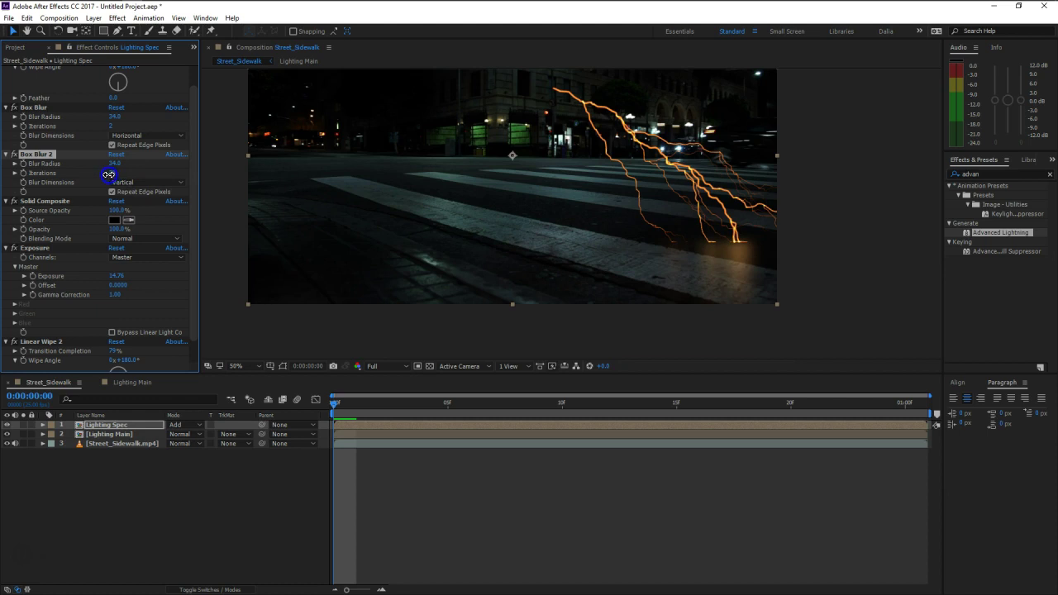
pyautogui.moveTo(105, 174); pyautogui.dragTo(128, 174)
pyautogui.moveTo(113, 164); pyautogui.dragTo(110, 165)
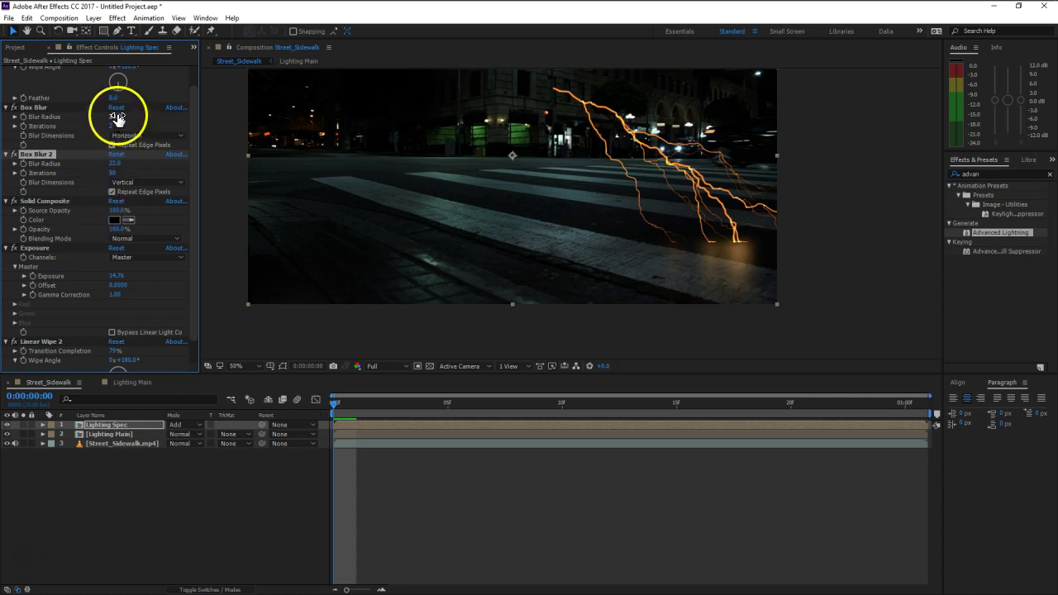
pyautogui.click(108, 116)
pyautogui.moveTo(109, 116); pyautogui.dragTo(107, 117)
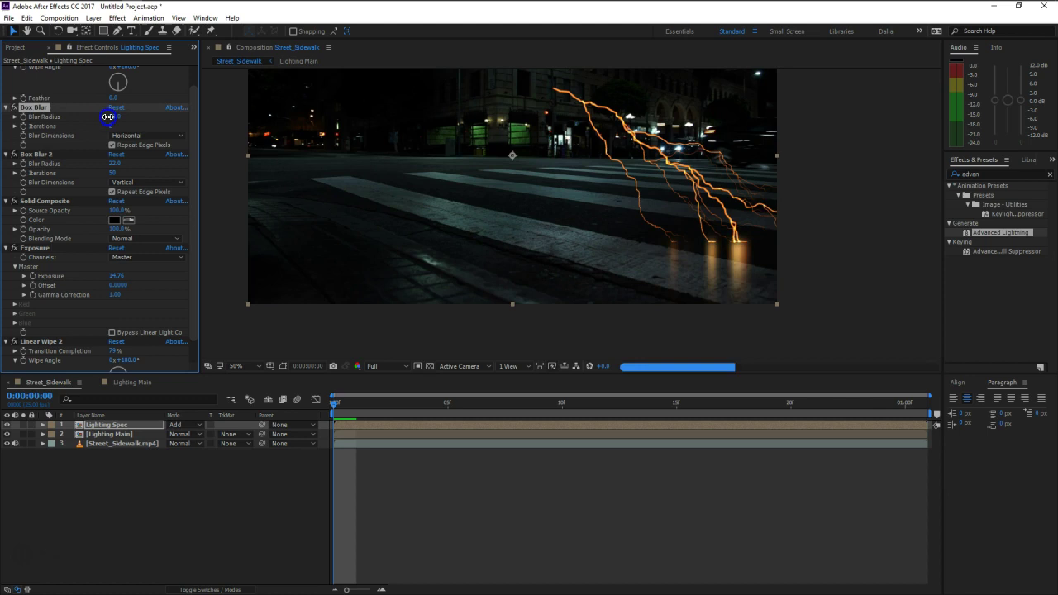
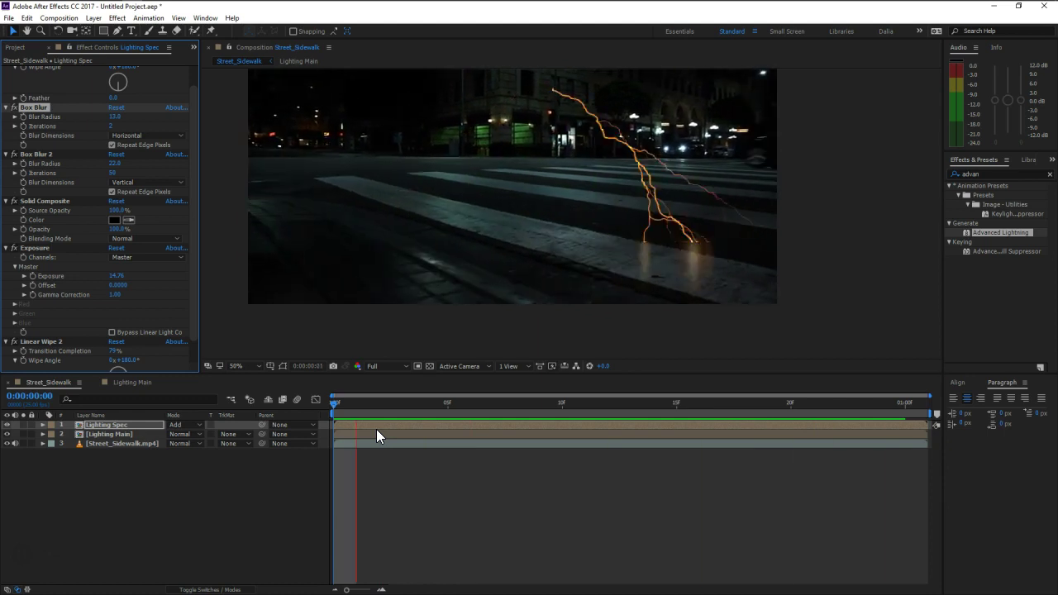
# Stop the preview and collapse Lighting Spec's Linear Wipe, Box Blur, Solid Composite and Exposure effects
pyautogui.press('space')
pyautogui.moveTo(194, 264); pyautogui.dragTo(195, 240)
pyautogui.click(8, 132)
pyautogui.click(7, 70)
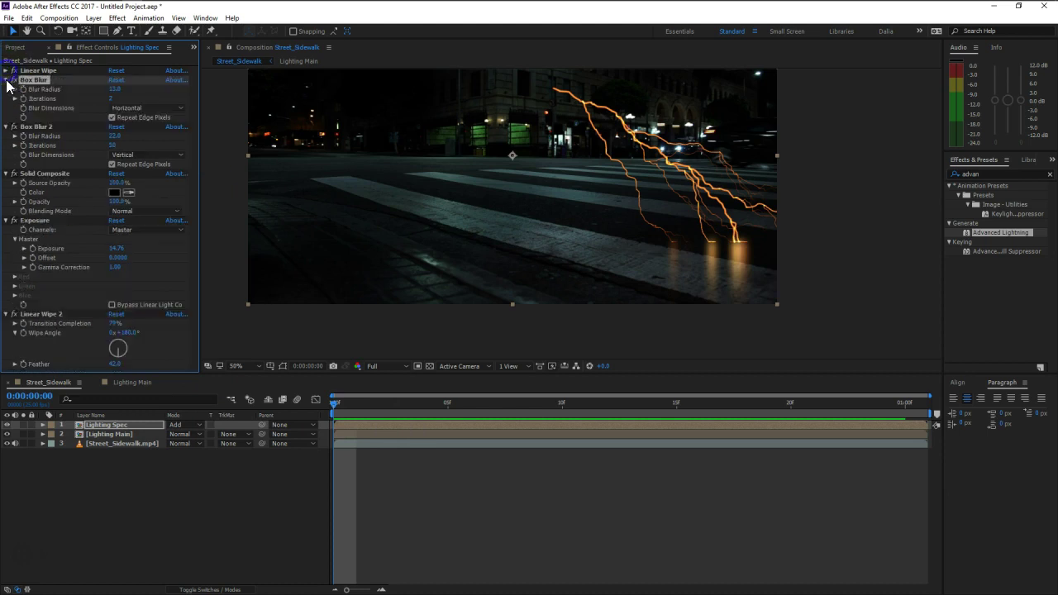
pyautogui.click(6, 88)
pyautogui.click(7, 99)
pyautogui.click(6, 107)
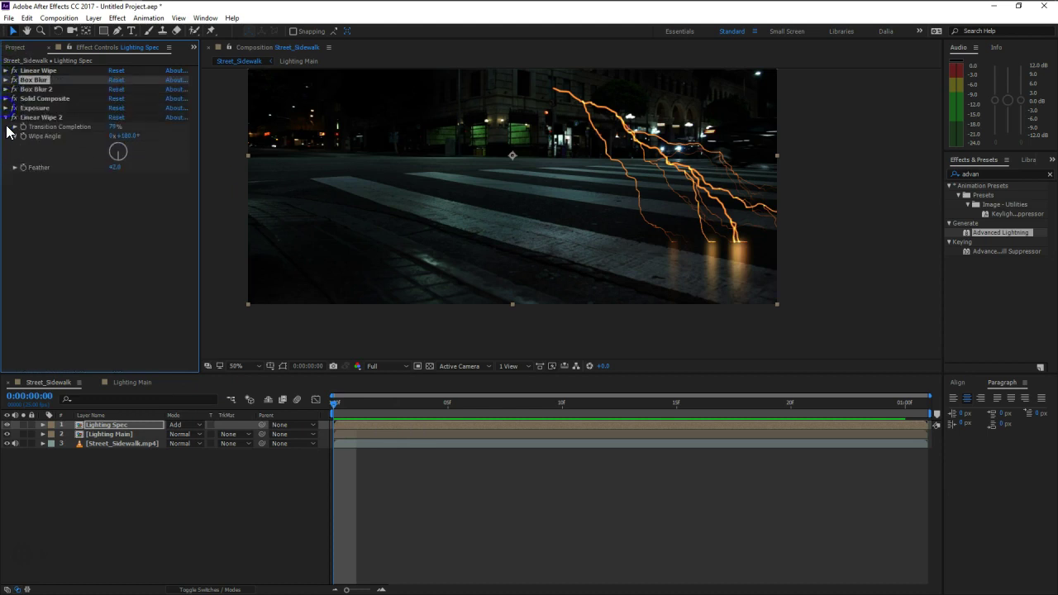
pyautogui.click(7, 117)
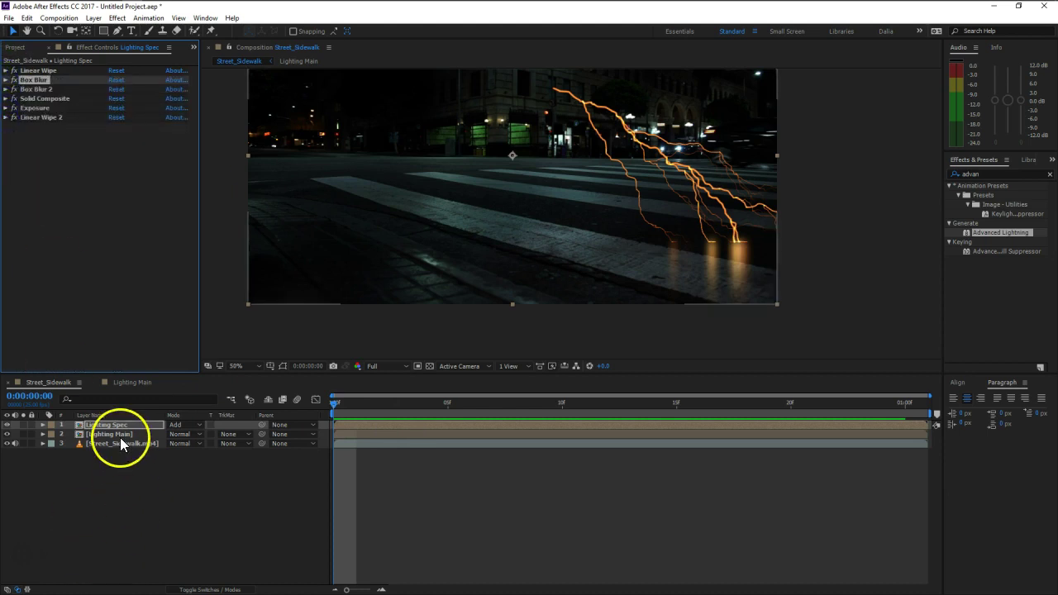
# Zoom in to inspect the crosswalk glow, then select the grunge texture in the Project panel
pyautogui.click(120, 425)
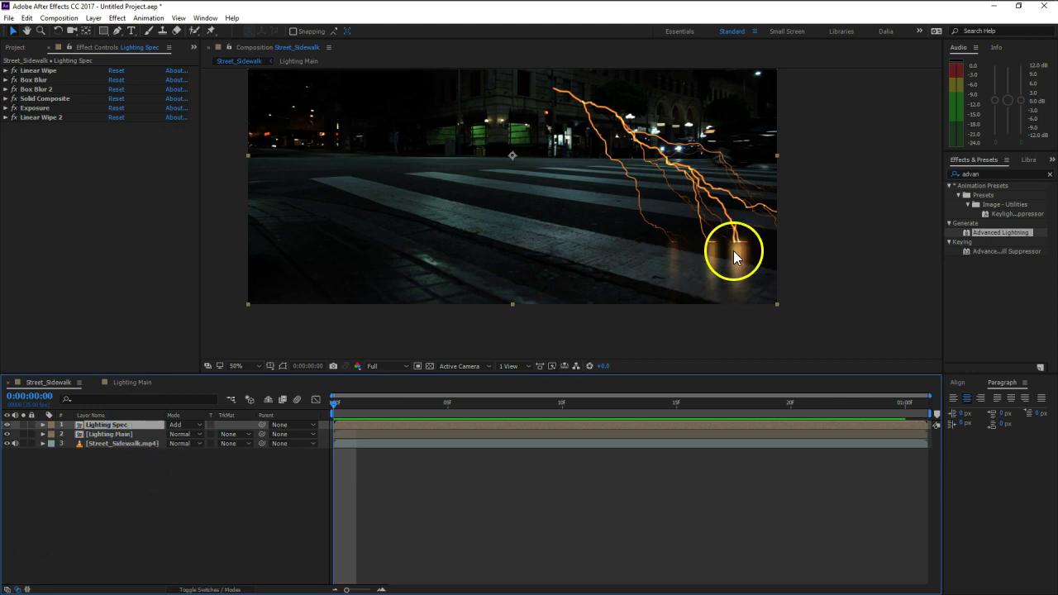
pyautogui.press('/')
pyautogui.moveTo(846, 300)
pyautogui.mouseDown()
pyautogui.moveTo(609, 295)
pyautogui.moveTo(689, 252)
pyautogui.mouseUp()
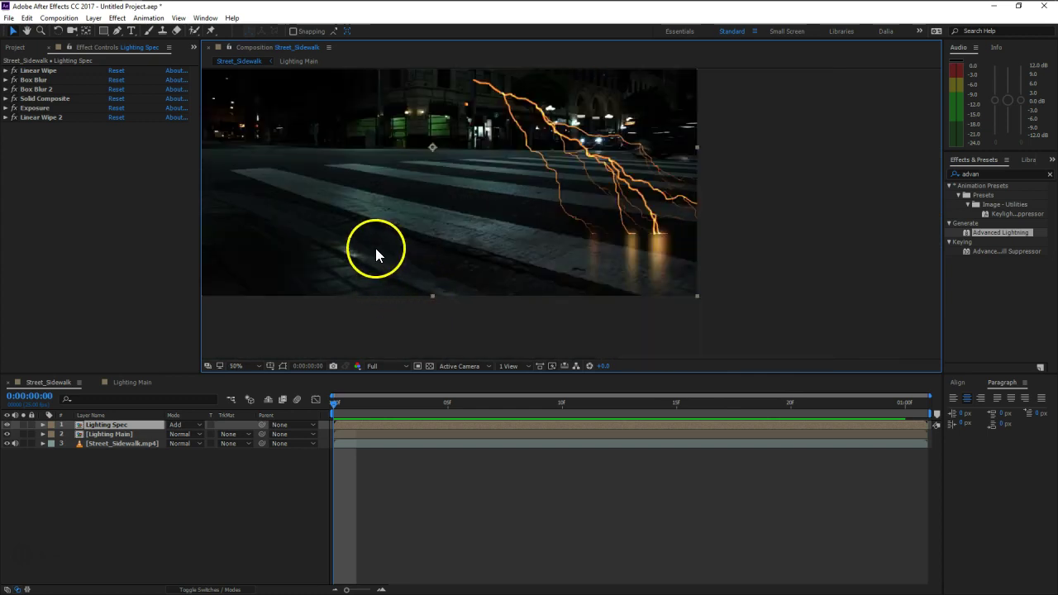
pyautogui.moveTo(375, 248); pyautogui.dragTo(423, 283)
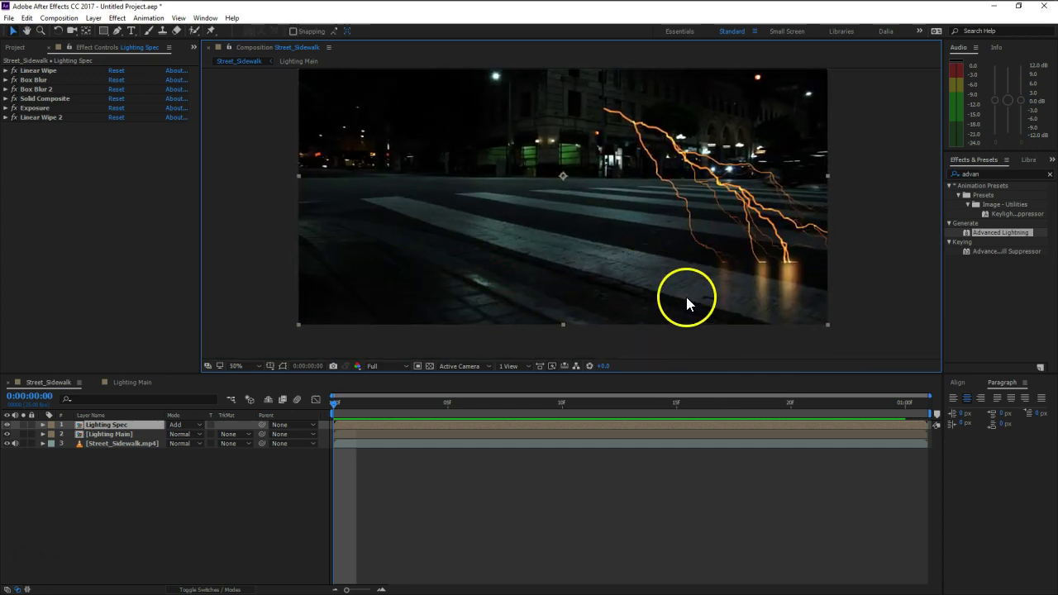
pyautogui.moveTo(672, 295); pyautogui.dragTo(623, 287)
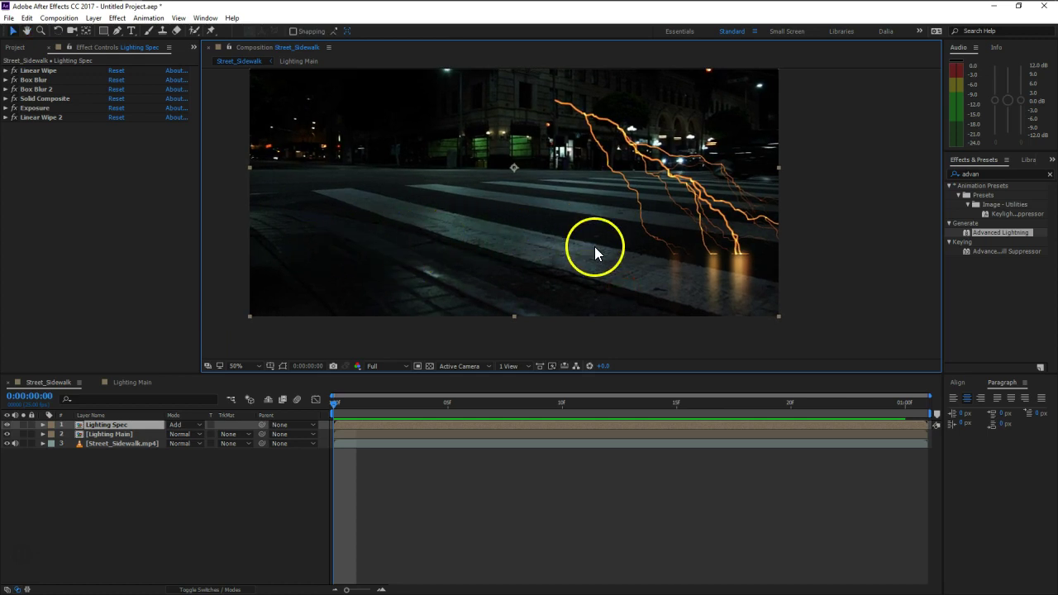
pyautogui.moveTo(471, 202); pyautogui.dragTo(477, 239)
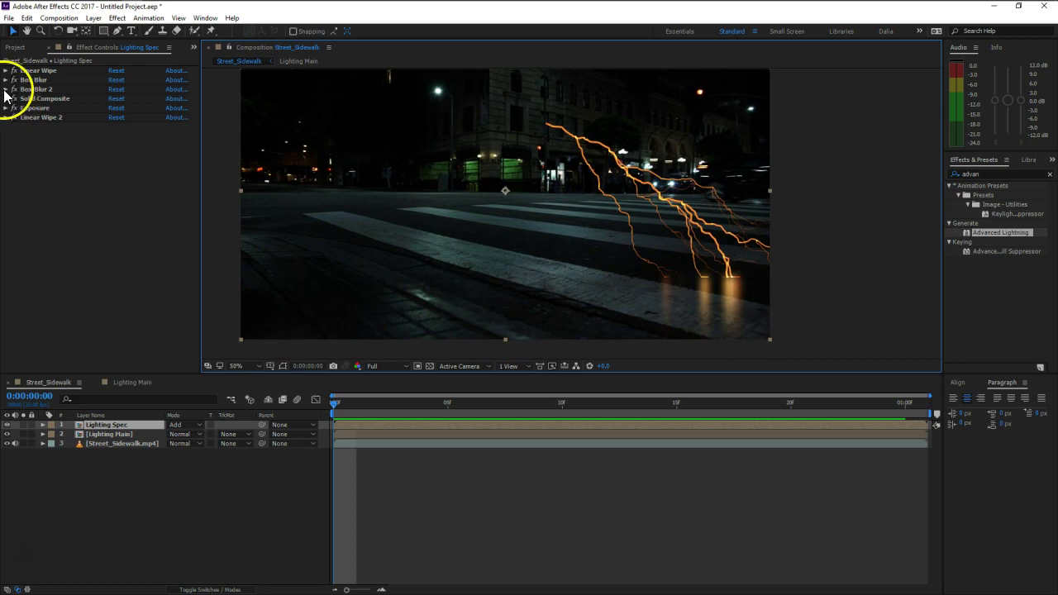
pyautogui.click(15, 47)
pyautogui.click(72, 179)
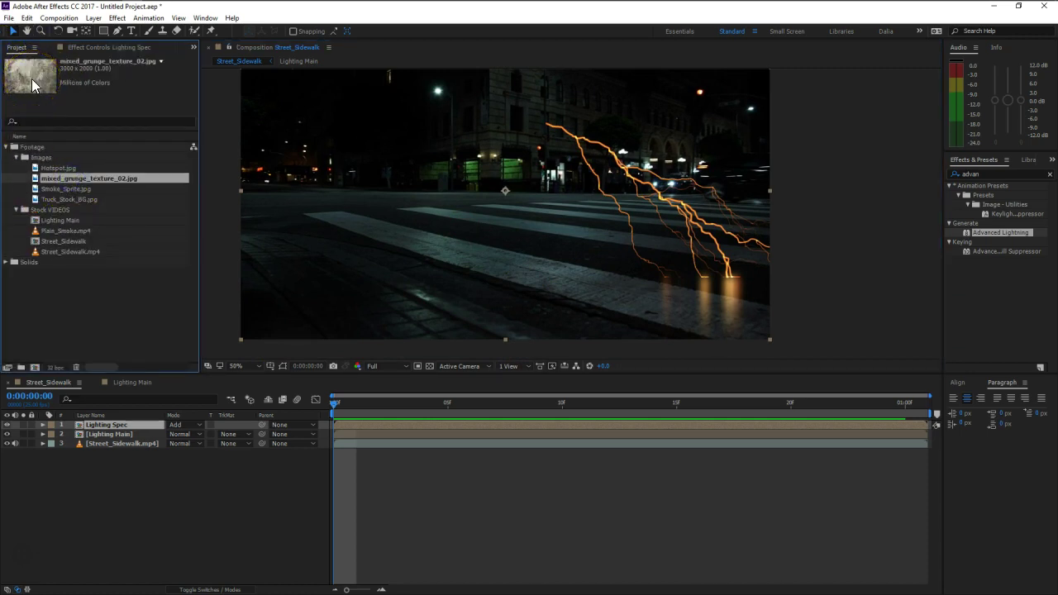
# Place mixed_grunge_texture_02.jpg in the timeline as the top layer above Lighting Spec
pyautogui.click(66, 252)
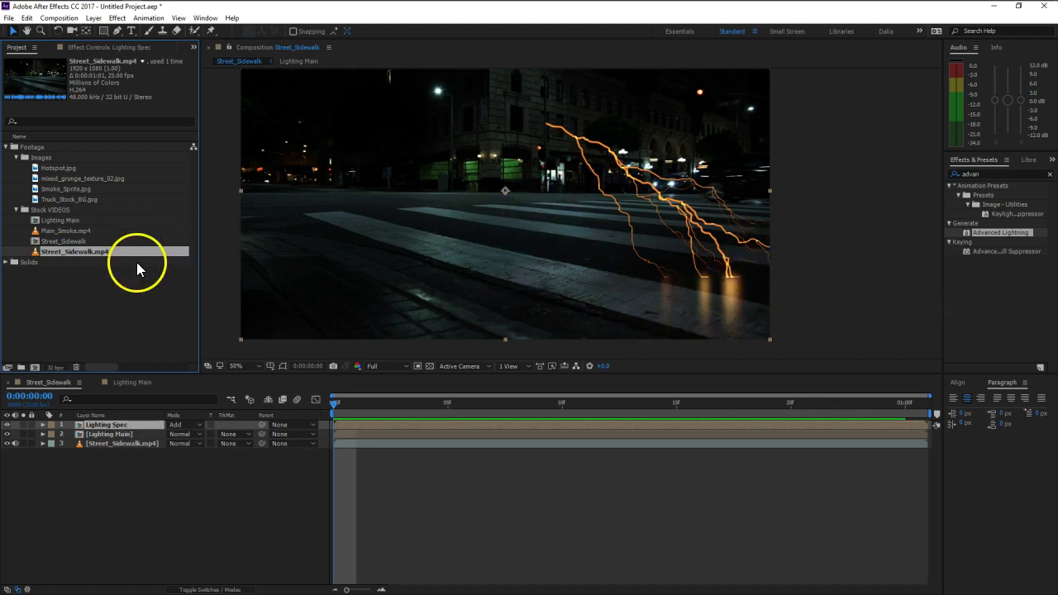
pyautogui.click(48, 179)
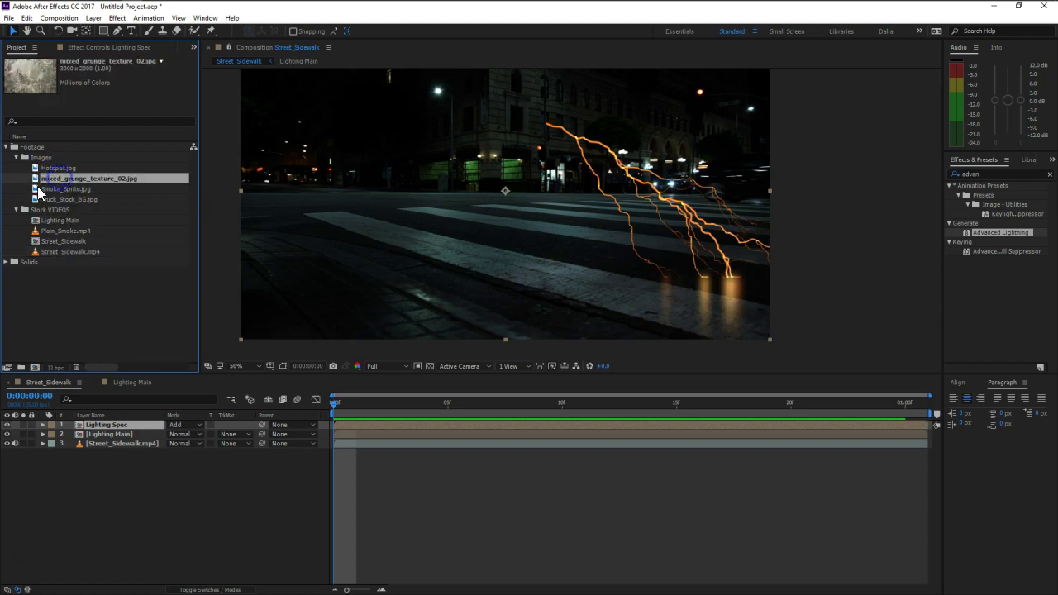
pyautogui.moveTo(50, 186); pyautogui.dragTo(108, 425)
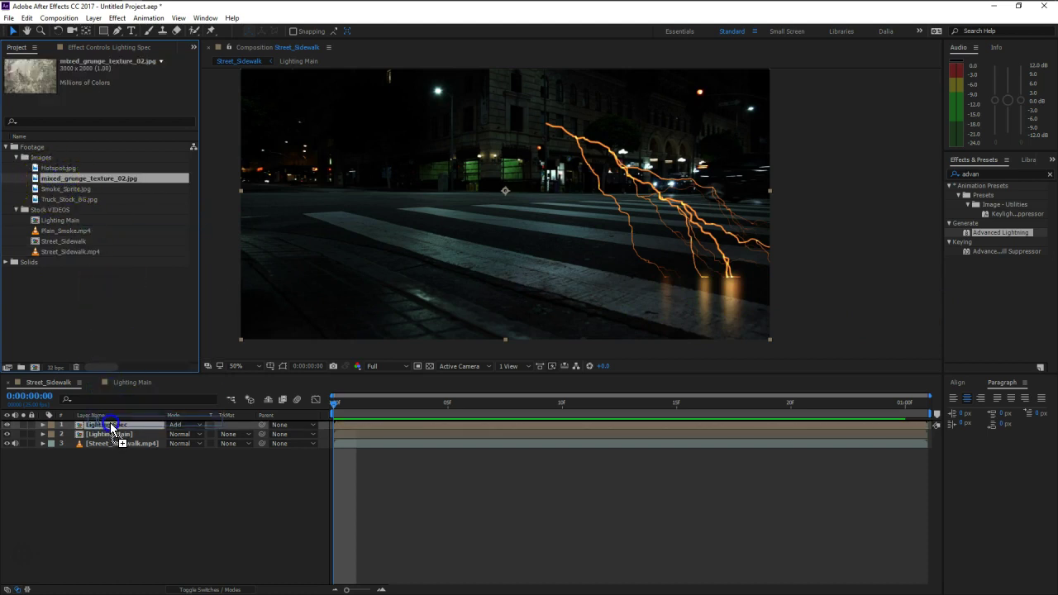
pyautogui.moveTo(108, 425); pyautogui.dragTo(110, 423)
pyautogui.scroll(-2, 611, 306)
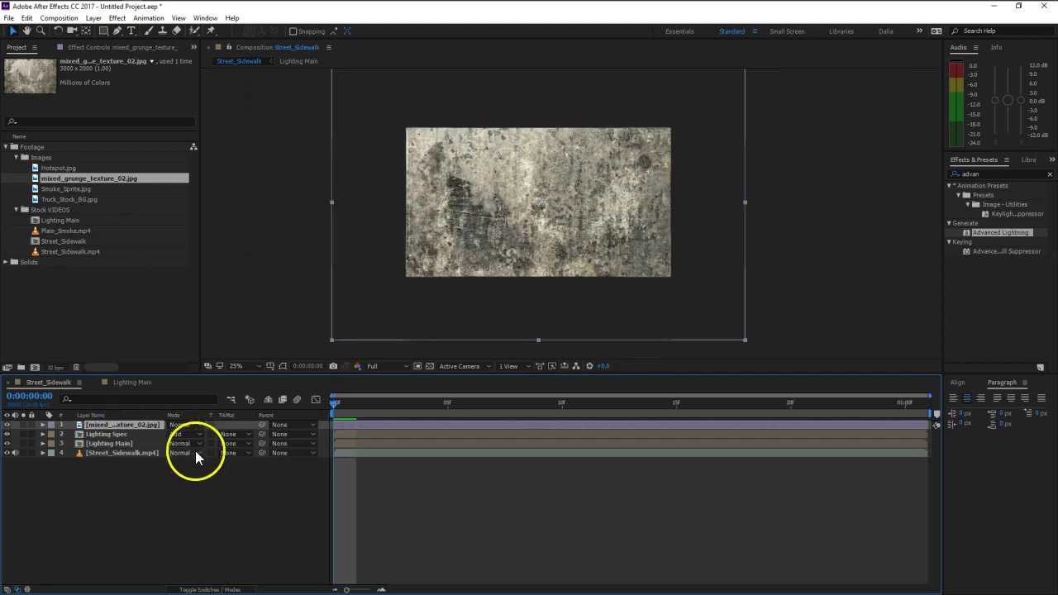
# Make the grunge texture a 3D layer and tip it flat as a ground plane over the street
pyautogui.press('F4')
pyautogui.click(231, 424)
pyautogui.click(57, 30)
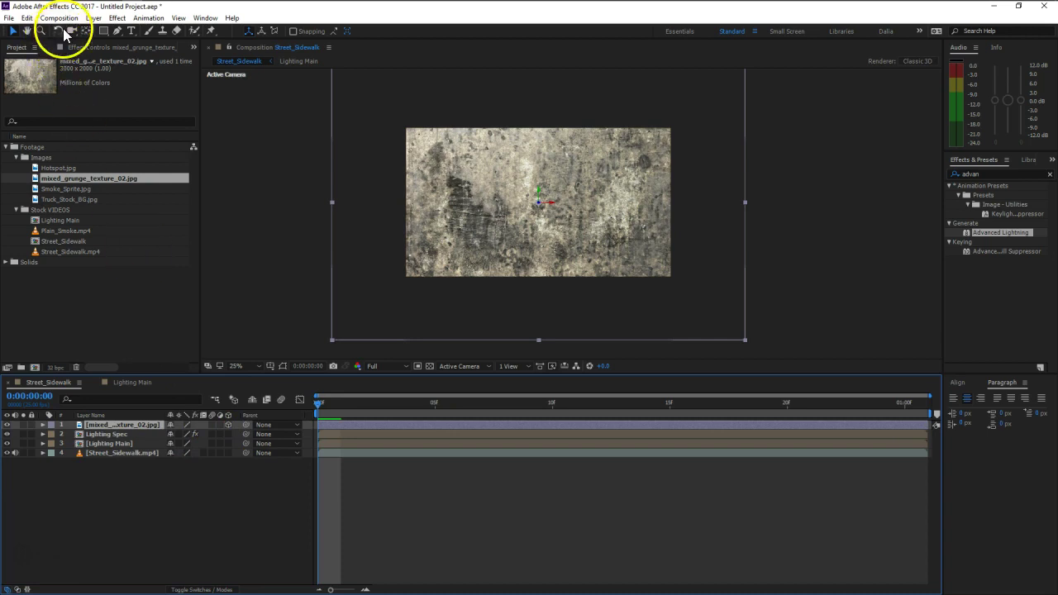
pyautogui.moveTo(551, 201); pyautogui.dragTo(541, 209)
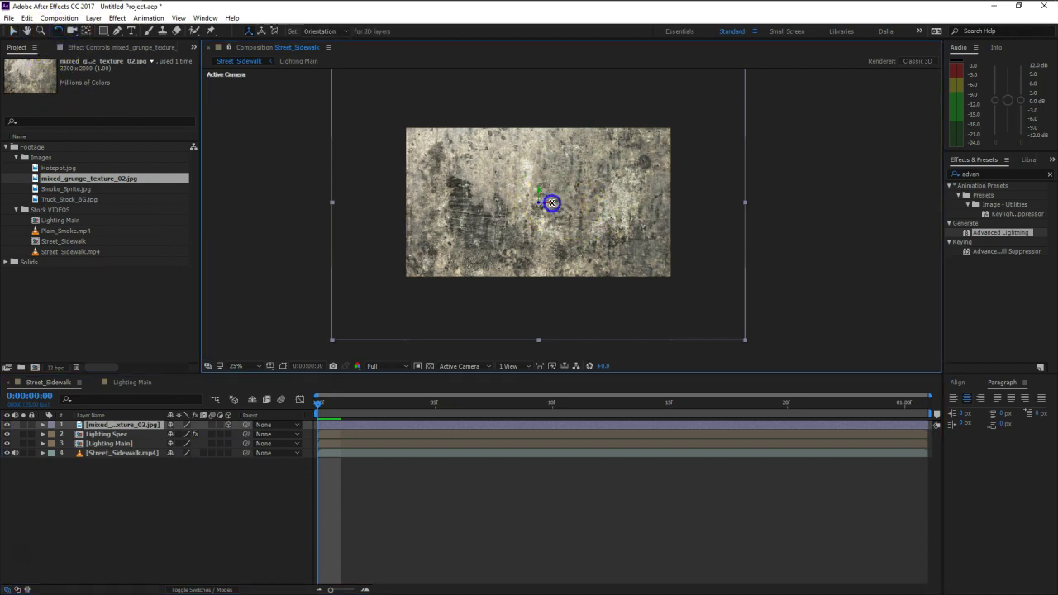
pyautogui.click(13, 30)
pyautogui.click(571, 203)
pyautogui.moveTo(538, 189); pyautogui.dragTo(539, 234)
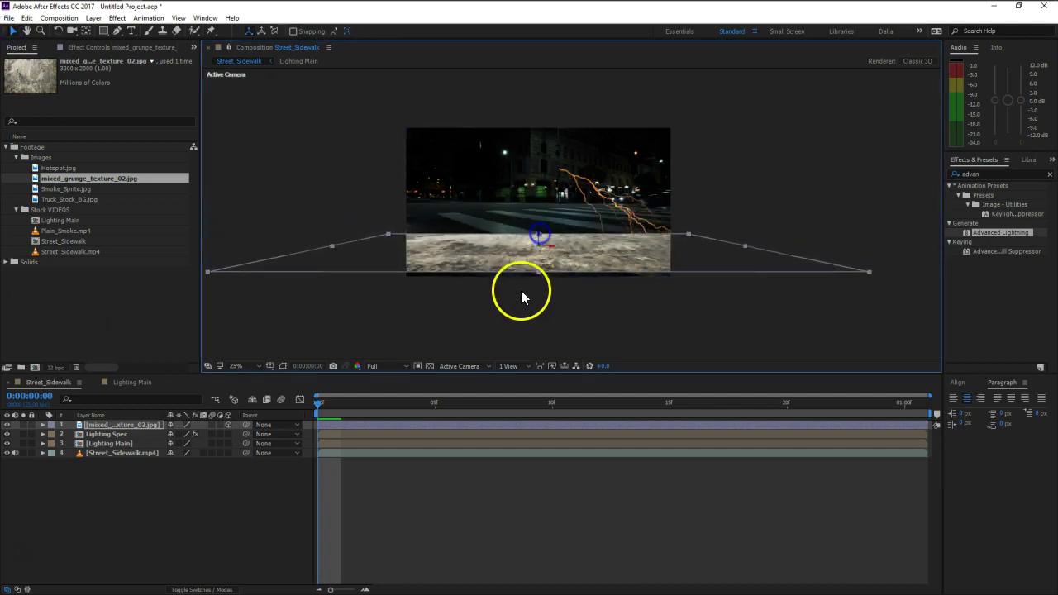
# Scale the texture plane to 171%, reposition it, and begin pre-composing it
pyautogui.press('s')
pyautogui.moveTo(218, 440); pyautogui.dragTo(257, 441)
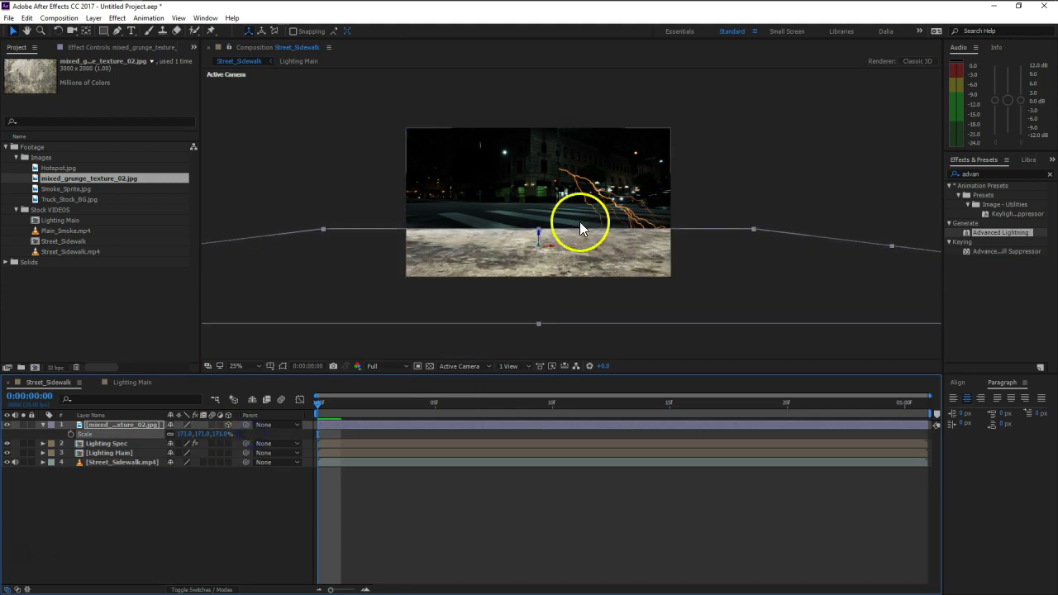
pyautogui.moveTo(539, 241)
pyautogui.mouseDown()
pyautogui.moveTo(546, 217)
pyautogui.moveTo(557, 242)
pyautogui.mouseUp()
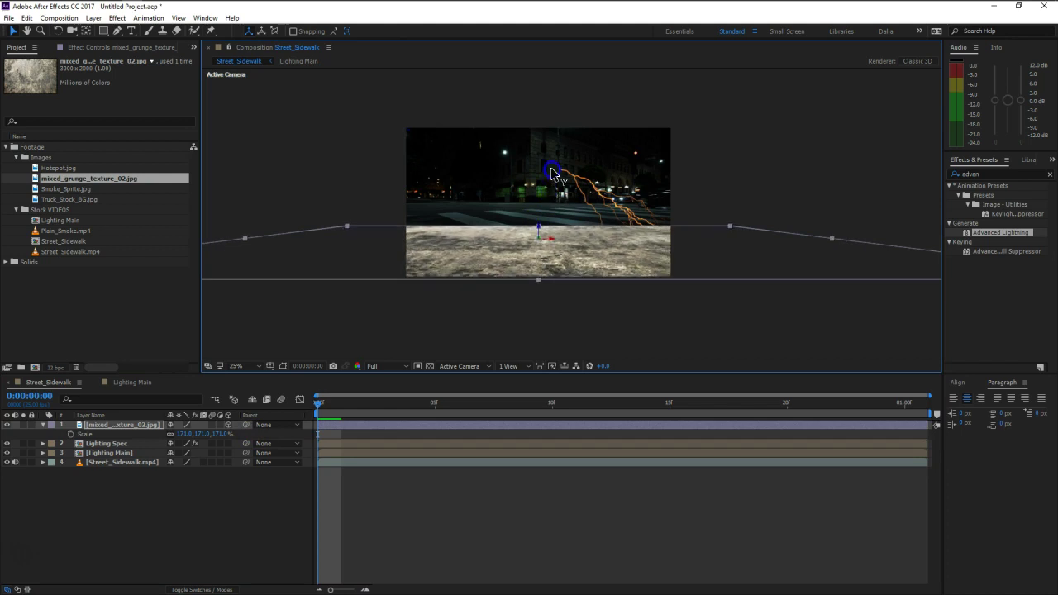
pyautogui.press('.')
pyautogui.press('.')
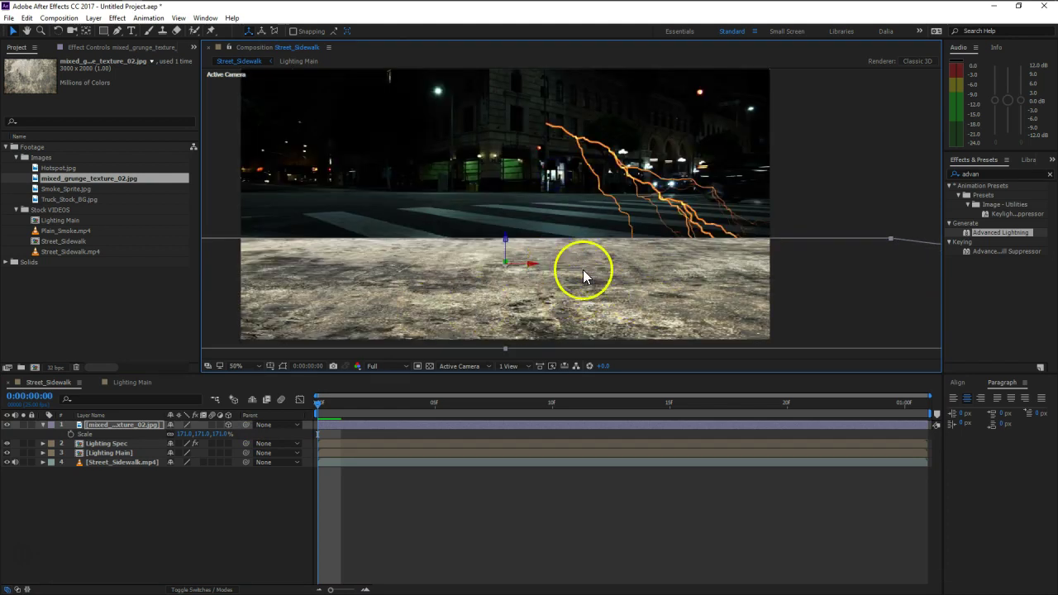
pyautogui.press(',')
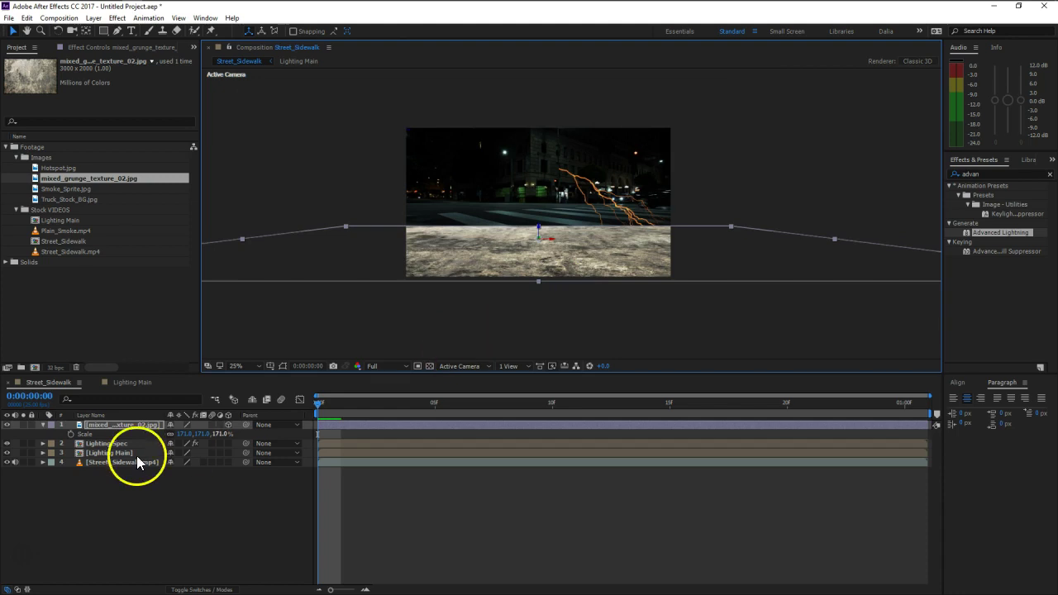
pyautogui.click(125, 427)
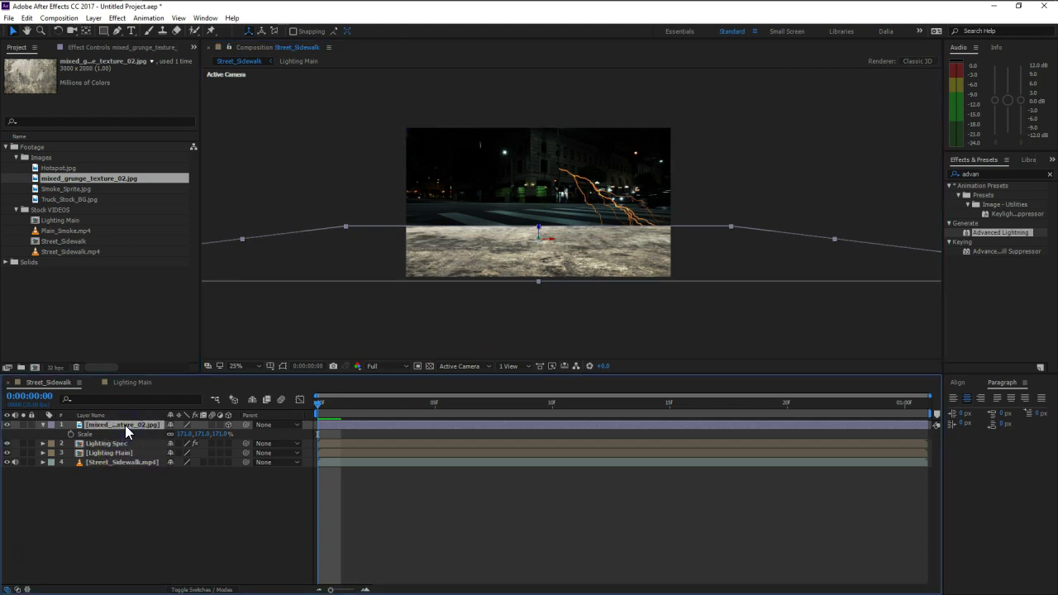
pyautogui.hotkey('ctrl', 'shift', 'c')
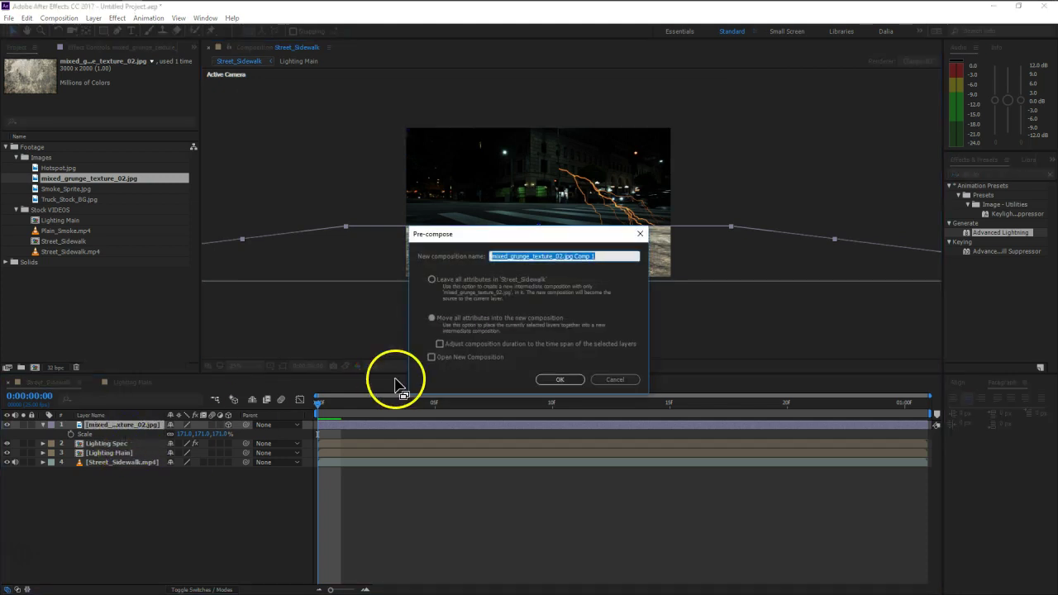
# Name the precomp Reflection Texture and set Lighting Spec's track matte to Luma from it
pyautogui.write('Reflection Texture')
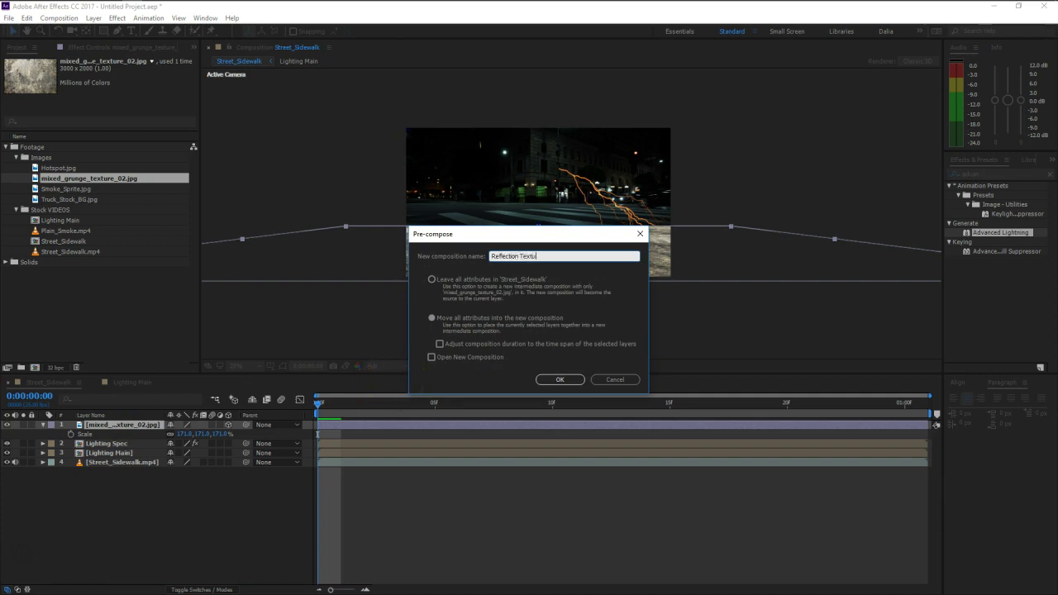
pyautogui.click(560, 380)
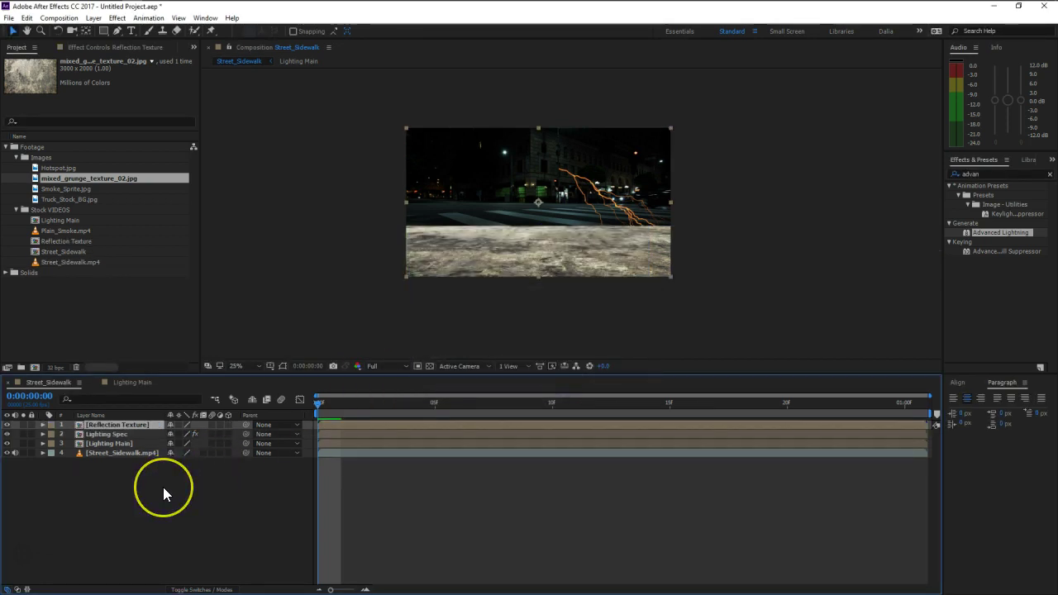
pyautogui.press('F4')
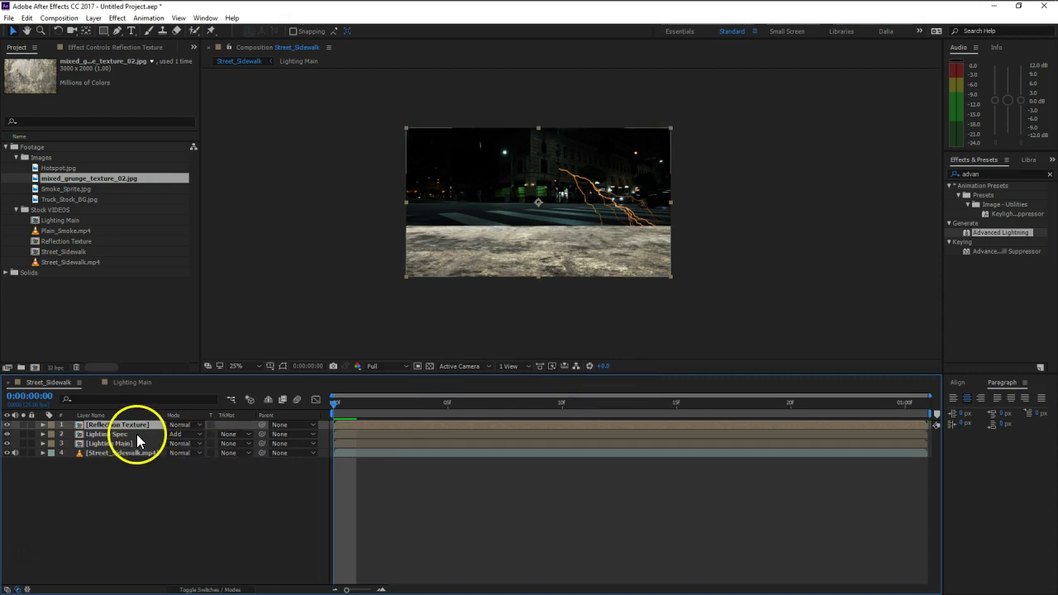
pyautogui.click(136, 434)
pyautogui.click(234, 435)
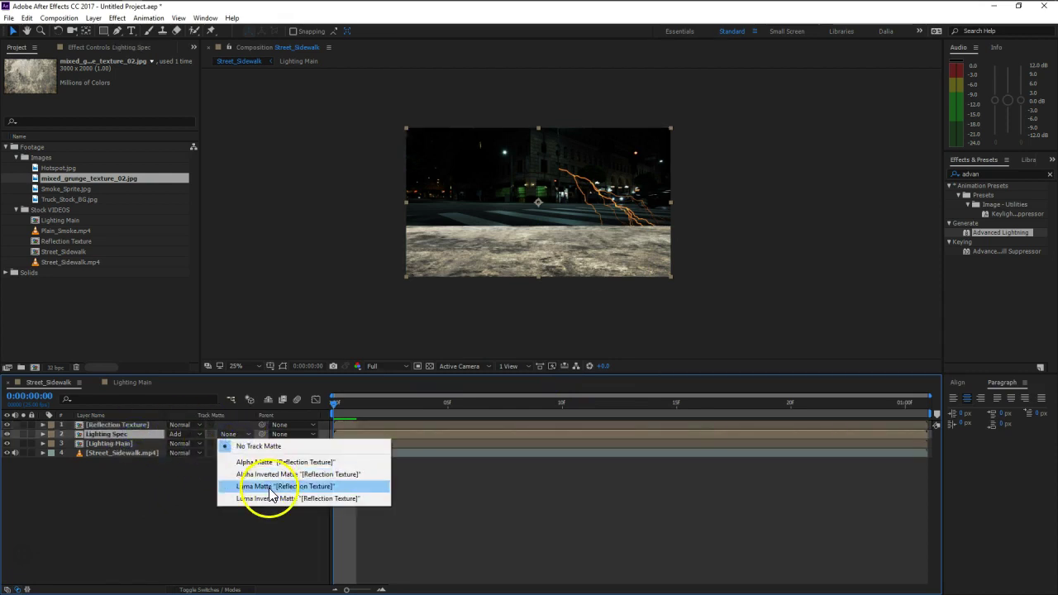
pyautogui.click(271, 487)
# Inspect the textured ground reflections, then call up the effect search for Reflection Texture
pyautogui.scroll(1, 662, 263)
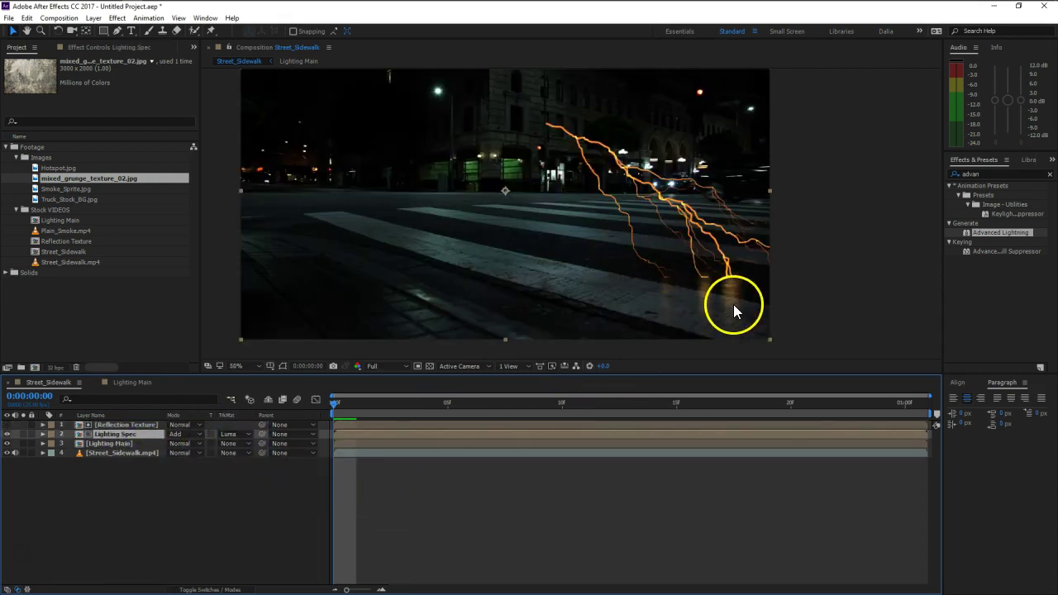
pyautogui.scroll(2, 733, 305)
pyautogui.moveTo(755, 311); pyautogui.dragTo(560, 189)
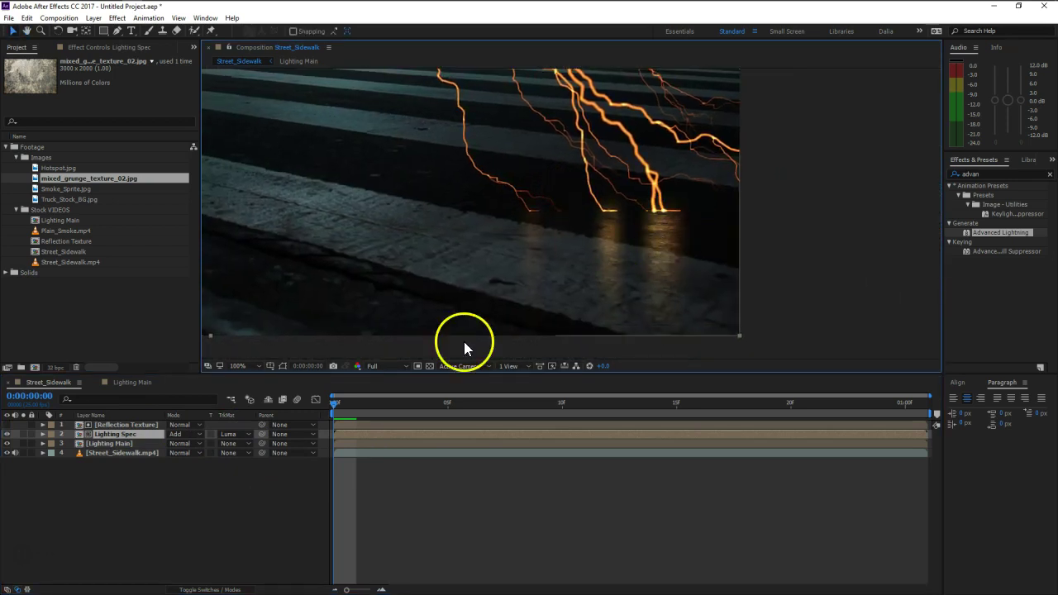
pyautogui.click(116, 425)
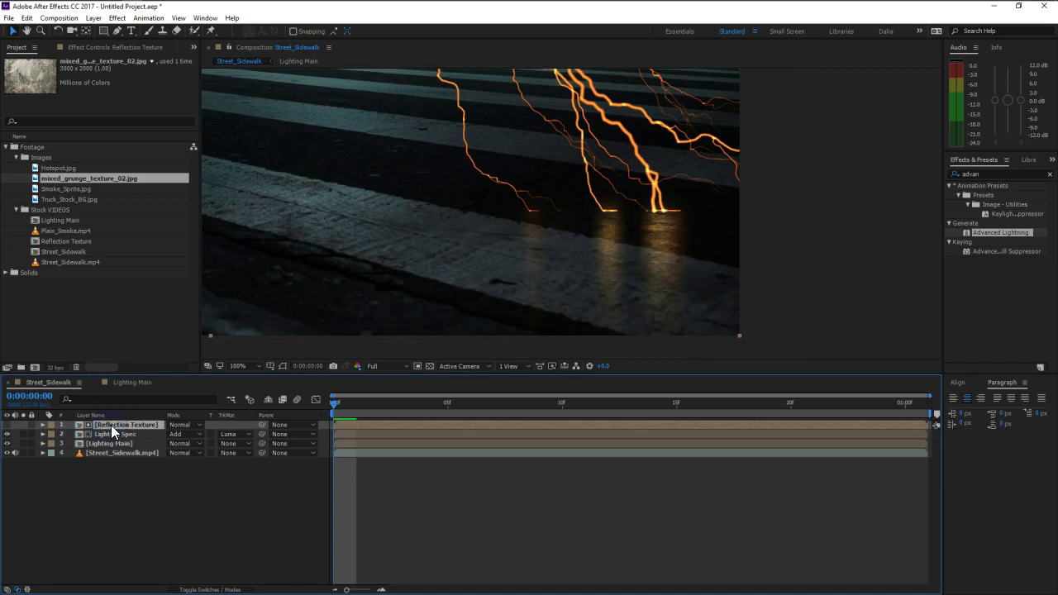
pyautogui.hotkey('ctrl', 'space')
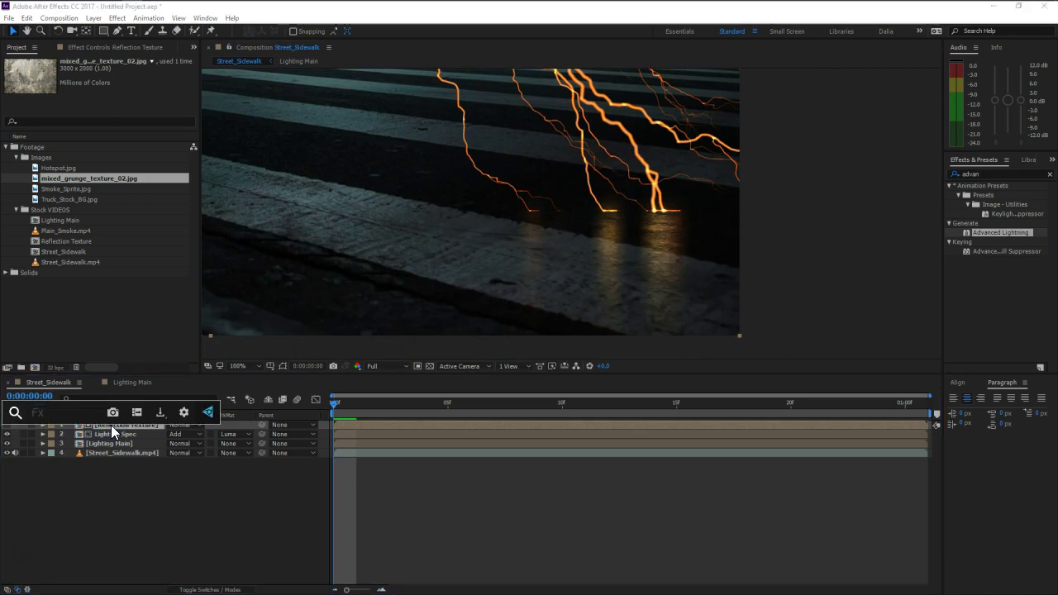
# Apply Levels to Reflection Texture with Gamma 0.93 and Input Black raised to 0.0588
pyautogui.write('refl')
pyautogui.press('BackSpace')
pyautogui.press('BackSpace')
pyautogui.press('BackSpace')
pyautogui.write('leve')
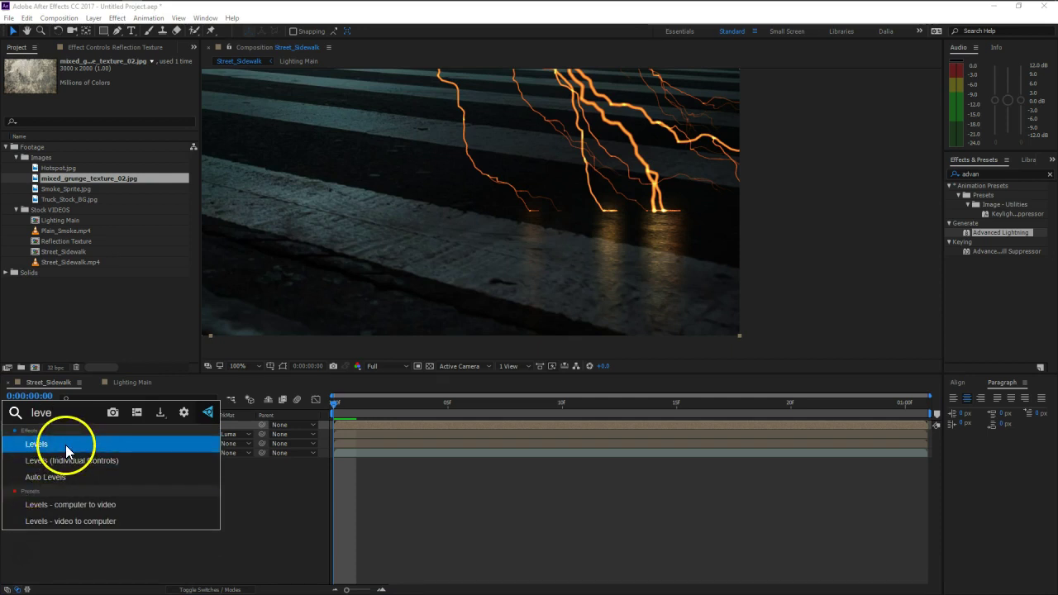
pyautogui.click(66, 445)
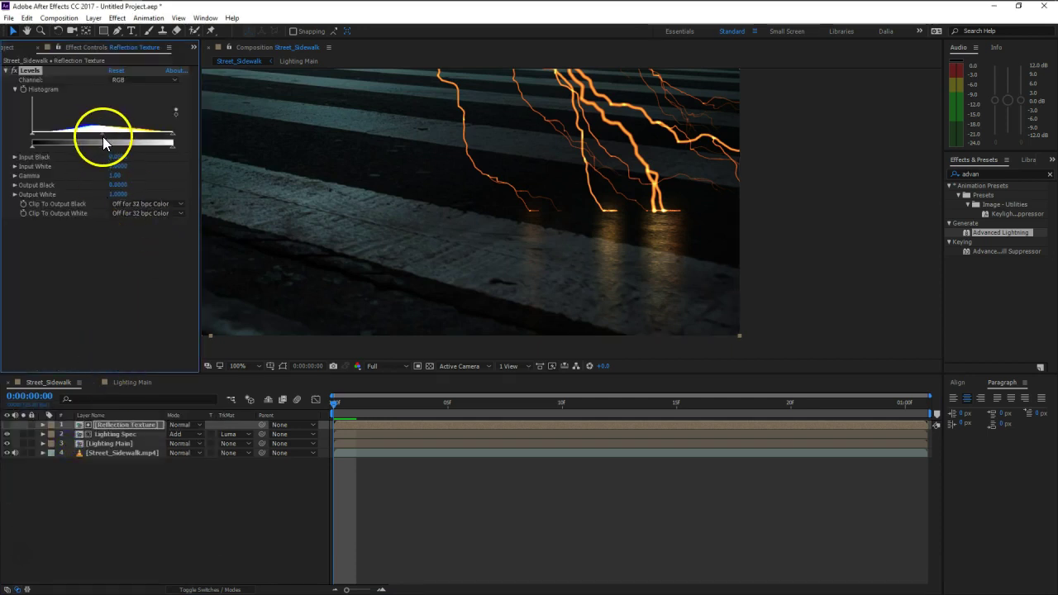
pyautogui.moveTo(103, 139)
pyautogui.mouseDown()
pyautogui.moveTo(140, 138)
pyautogui.moveTo(82, 138)
pyautogui.moveTo(125, 135)
pyautogui.mouseUp()
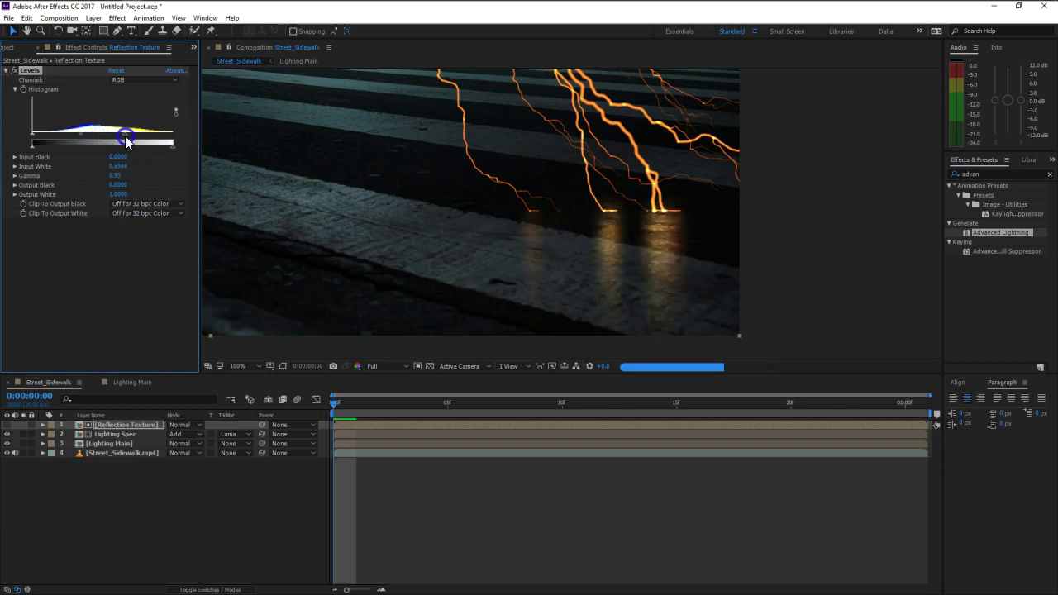
pyautogui.moveTo(32, 140); pyautogui.dragTo(41, 139)
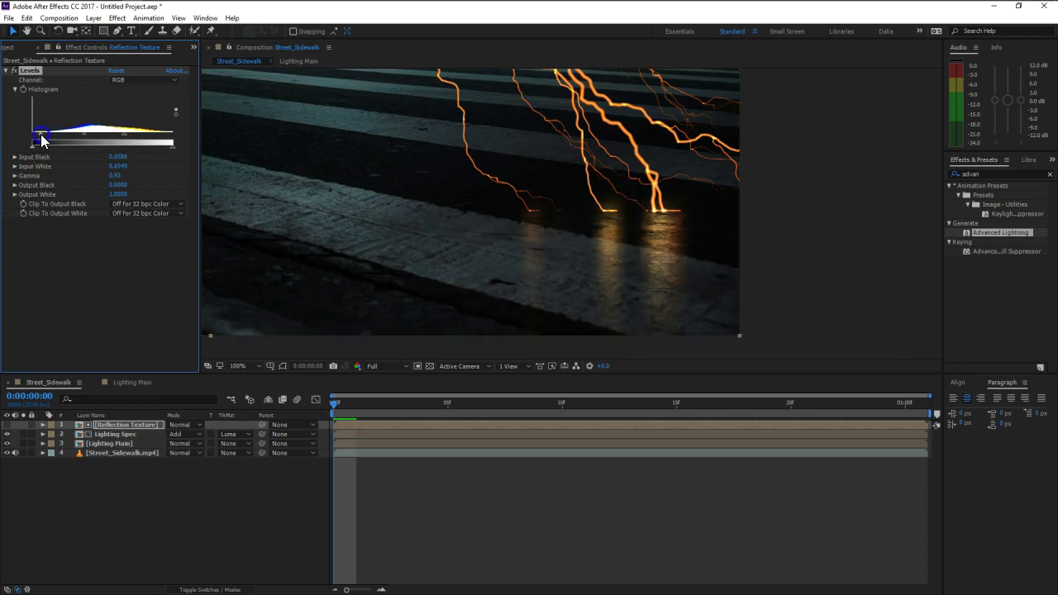
# Scrub to frame 14 and back to 13 to check the strike, then reselect Reflection Texture
pyautogui.scroll(-2, 427, 266)
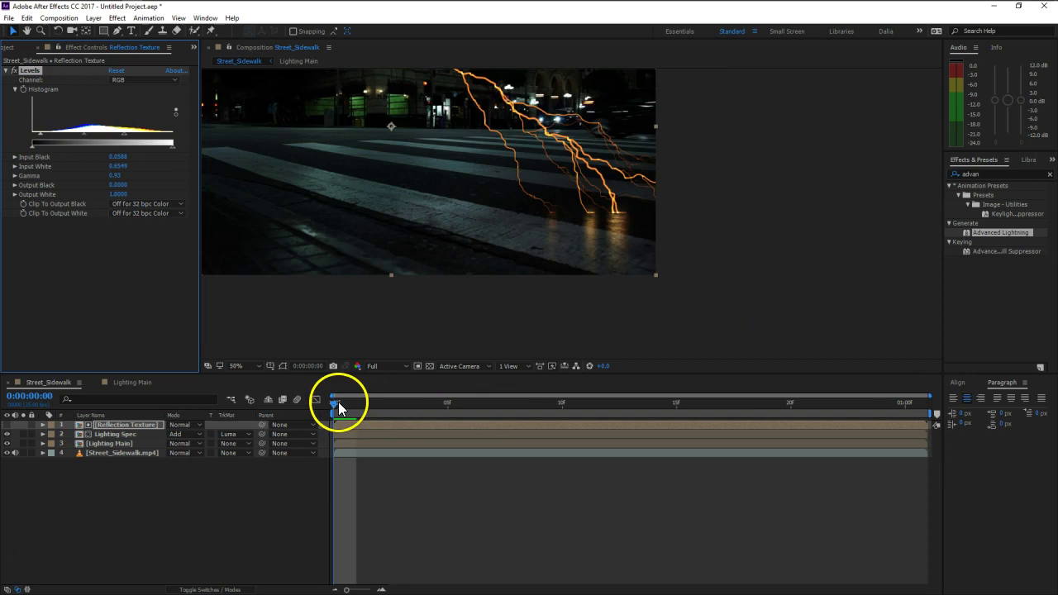
pyautogui.moveTo(338, 408); pyautogui.dragTo(652, 408)
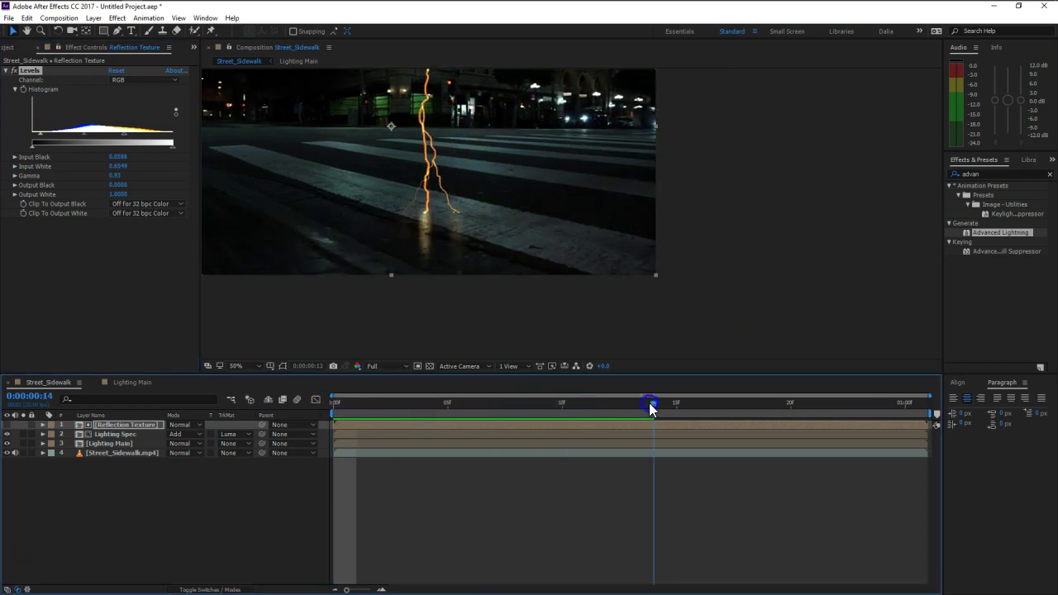
pyautogui.moveTo(642, 406); pyautogui.dragTo(627, 404)
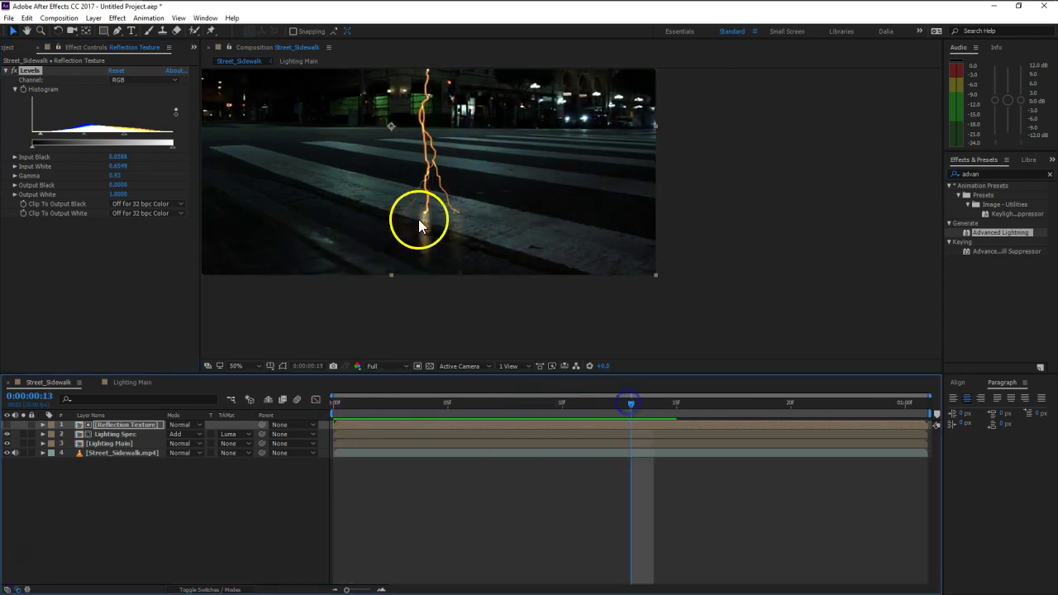
pyautogui.scroll(2, 448, 262)
pyautogui.click(115, 477)
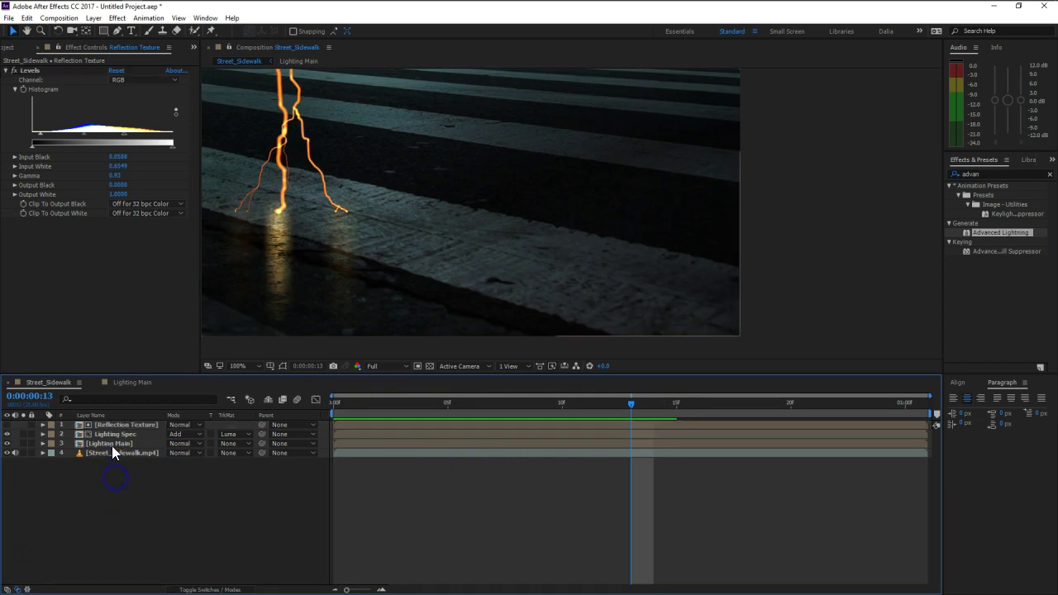
pyautogui.click(119, 424)
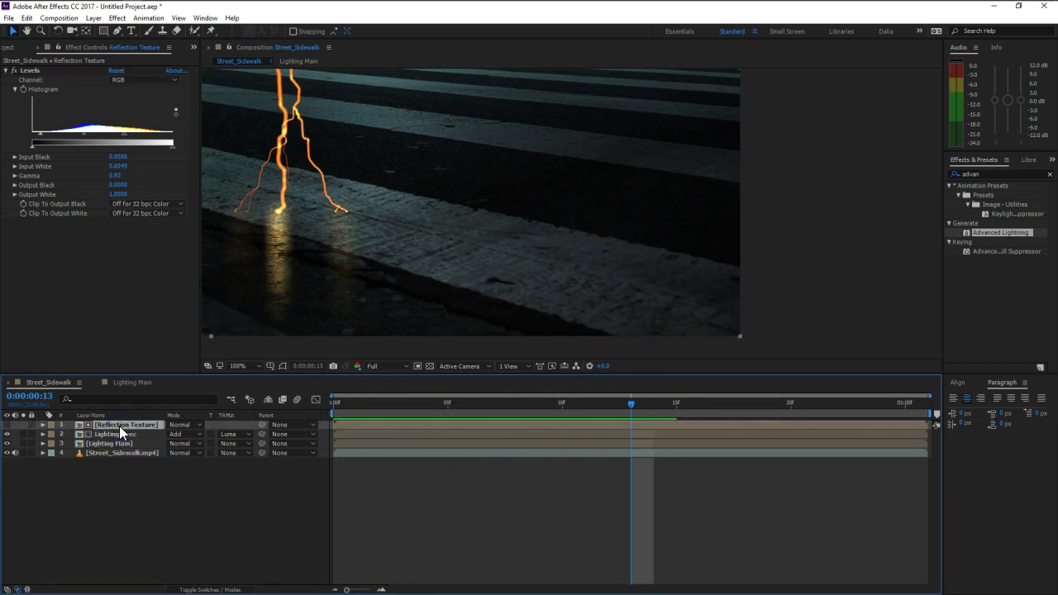
# Add Street_Sidewalk.mp4 inside the Reflection Texture precomp, blended in Soft Light over the grunge texture
pyautogui.doubleClick(119, 426)
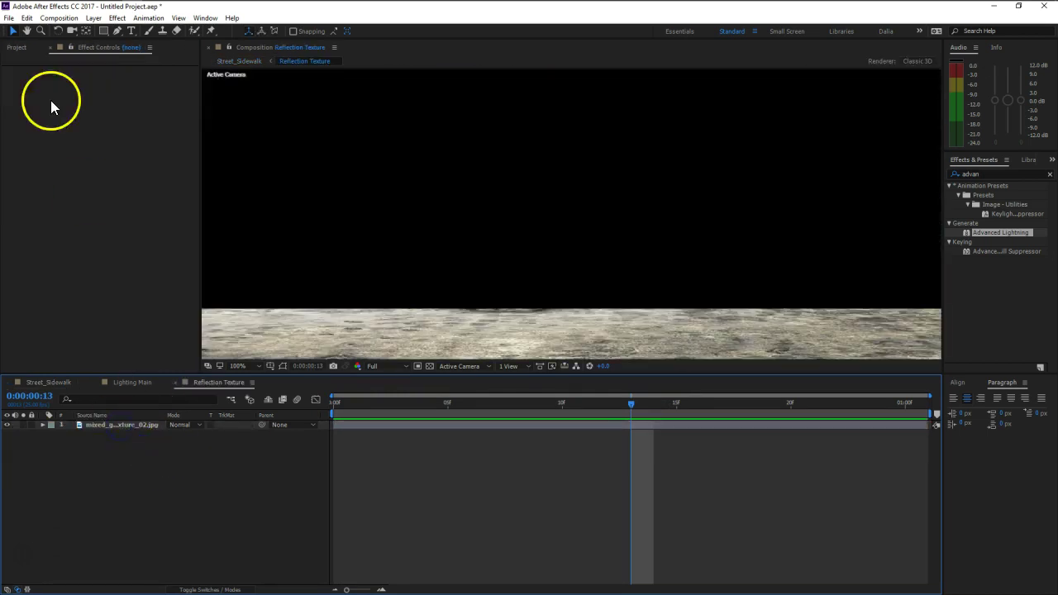
pyautogui.click(17, 48)
pyautogui.moveTo(70, 262); pyautogui.dragTo(103, 427)
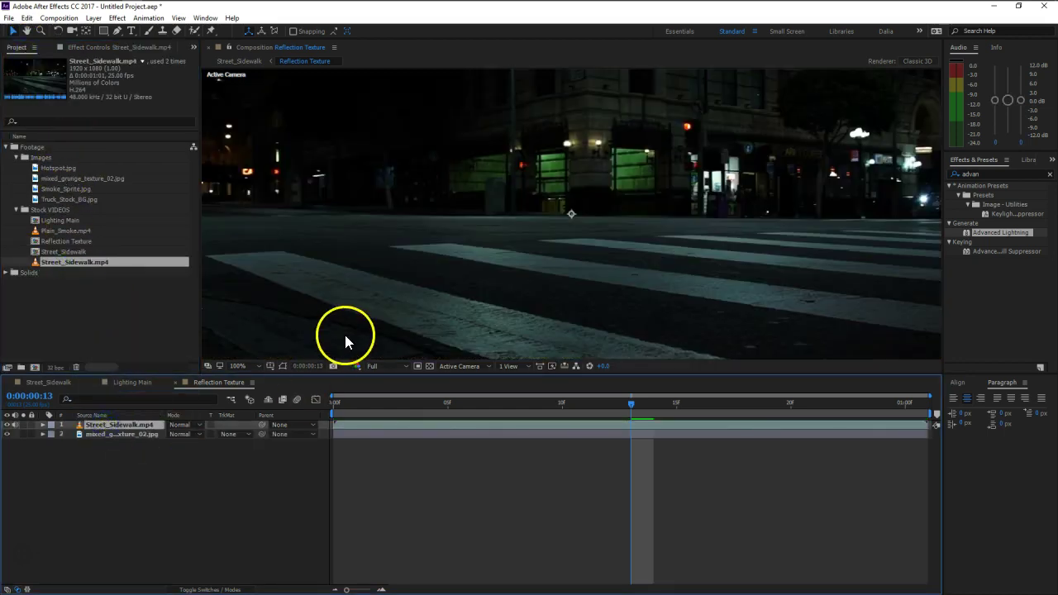
pyautogui.click(182, 434)
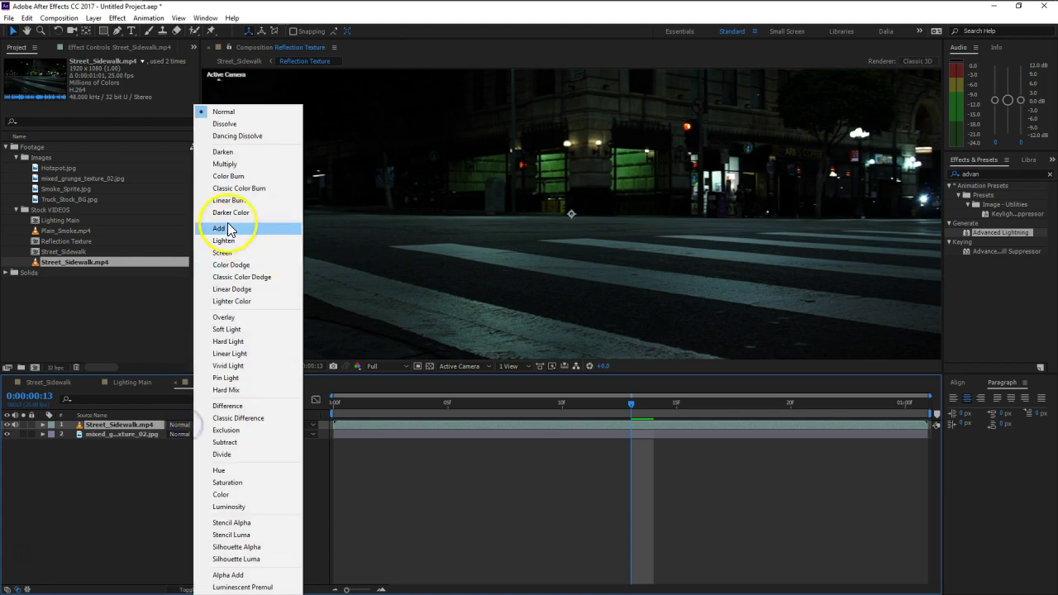
pyautogui.click(225, 318)
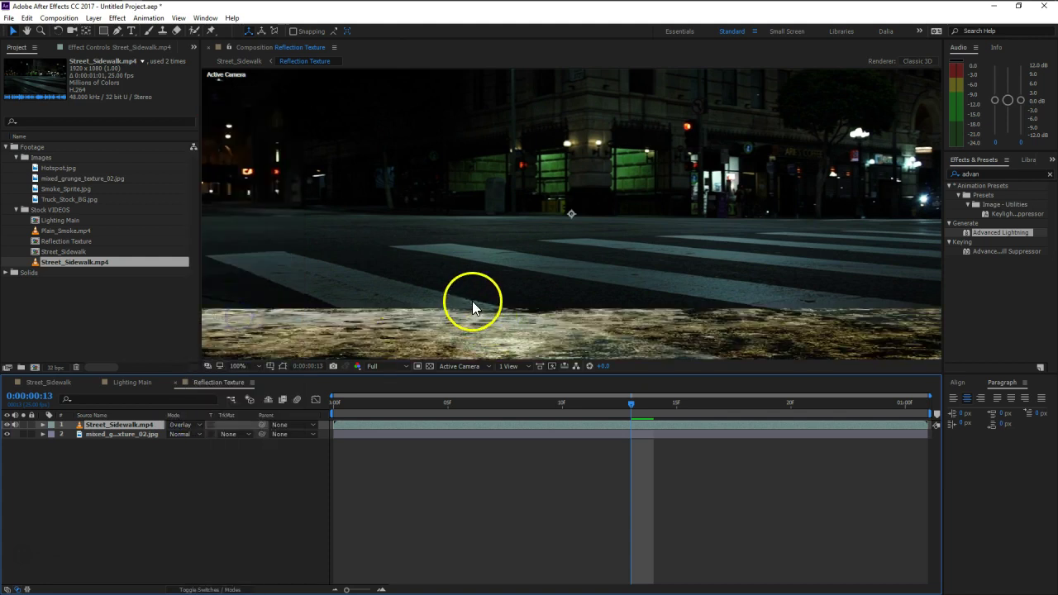
pyautogui.moveTo(654, 314)
pyautogui.mouseDown()
pyautogui.moveTo(635, 220)
pyautogui.moveTo(643, 199)
pyautogui.mouseUp()
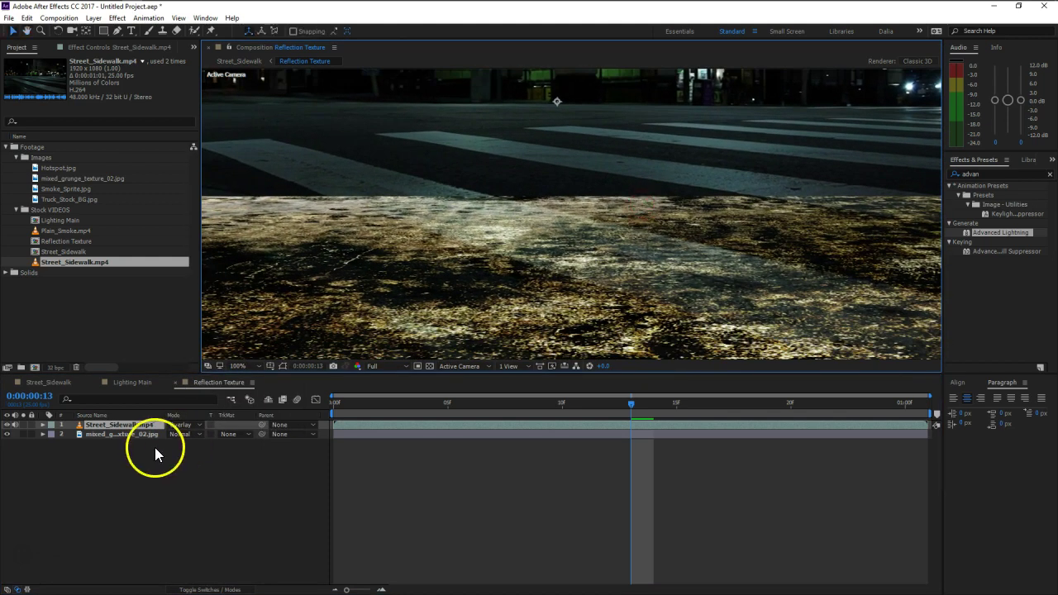
pyautogui.click(180, 425)
pyautogui.click(227, 329)
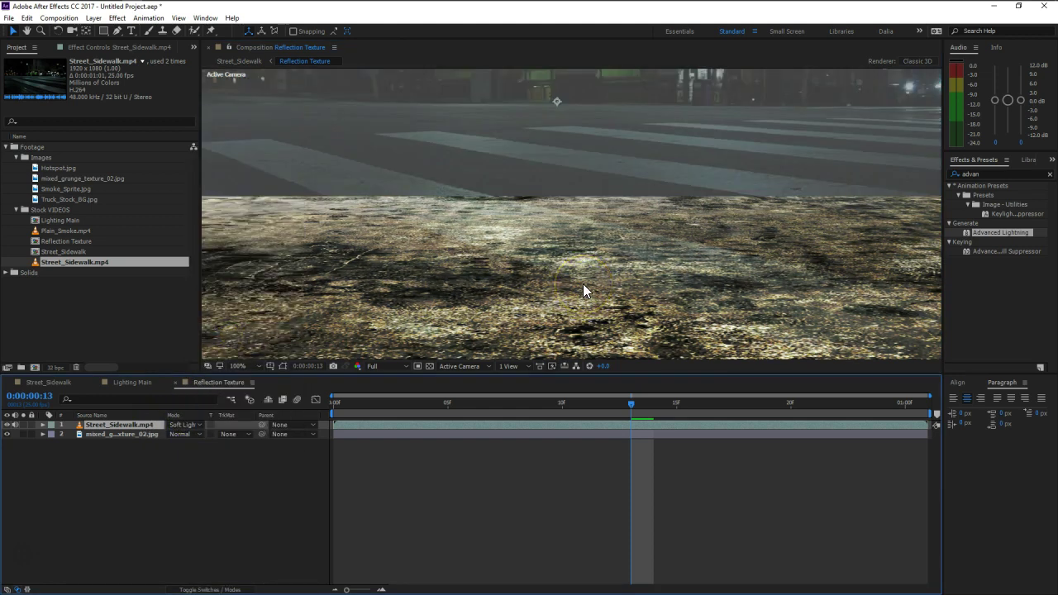
pyautogui.click(54, 386)
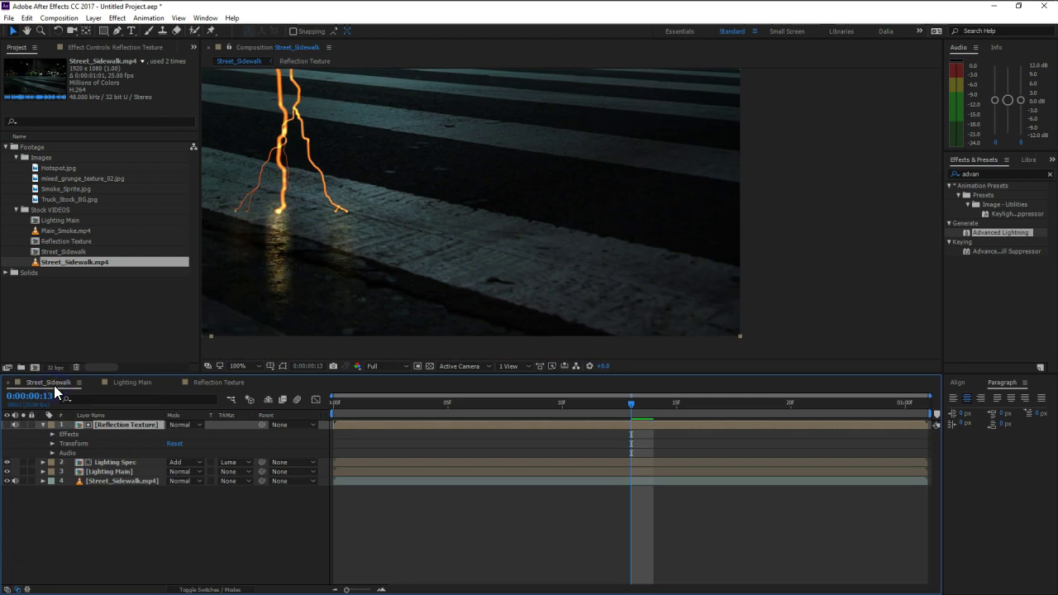
pyautogui.moveTo(405, 217); pyautogui.dragTo(584, 206)
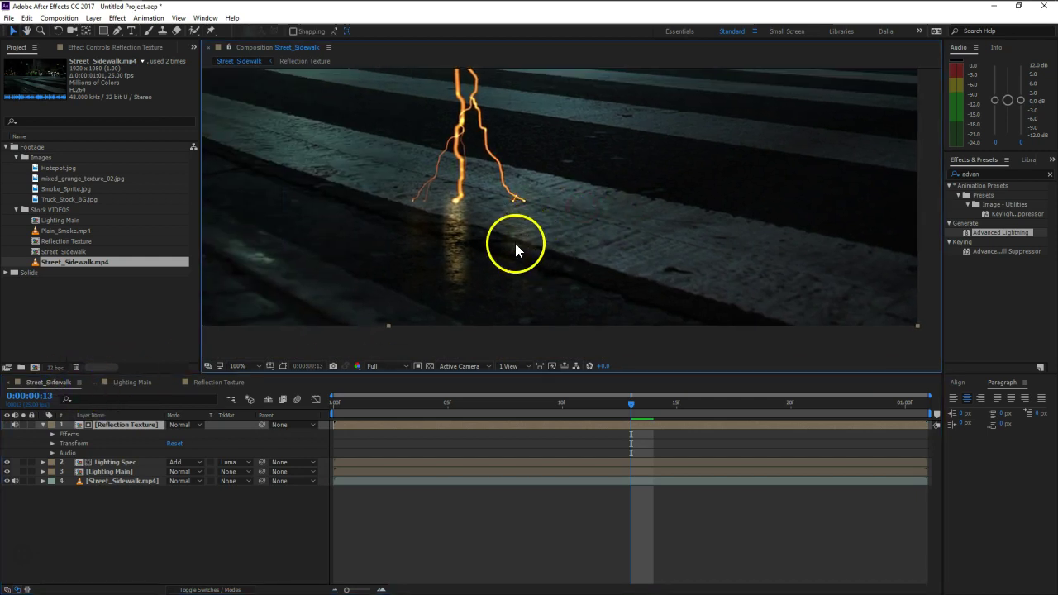
pyautogui.click(203, 383)
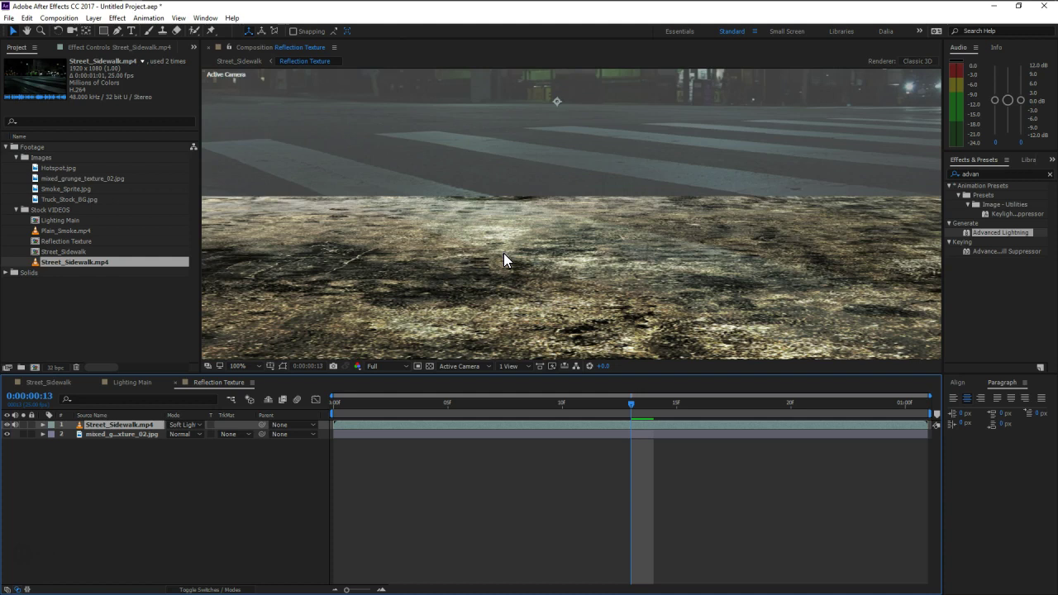
# Apply Curves to the sidewalk footage and bend an S-curve for more contrast
pyautogui.hotkey('ctrl', 'space')
pyautogui.write('curv')
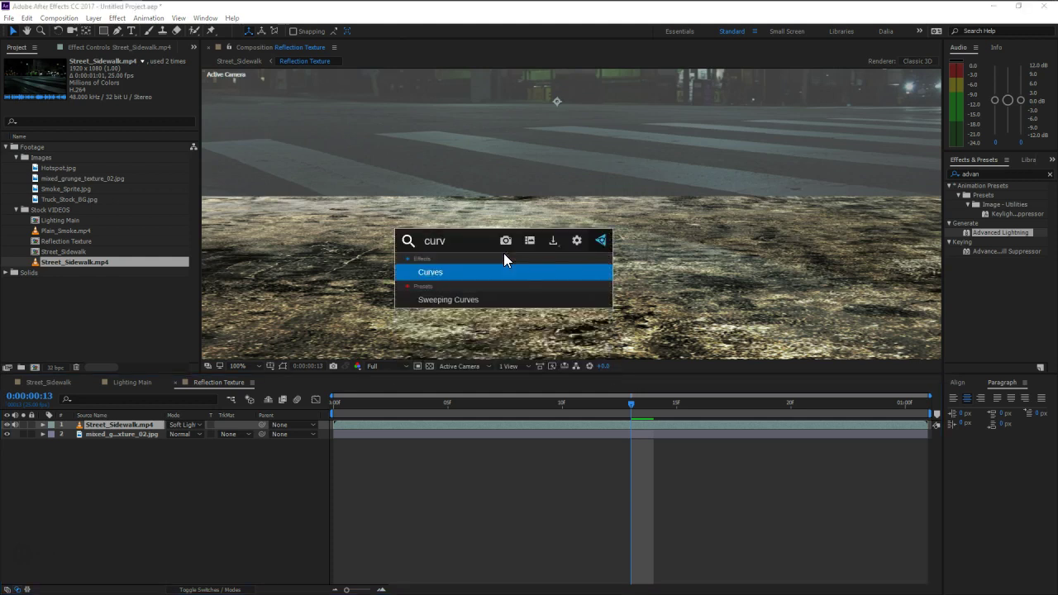
pyautogui.press('Return')
pyautogui.click(87, 191)
pyautogui.moveTo(87, 190)
pyautogui.mouseDown()
pyautogui.moveTo(65, 173)
pyautogui.moveTo(94, 142)
pyautogui.mouseUp()
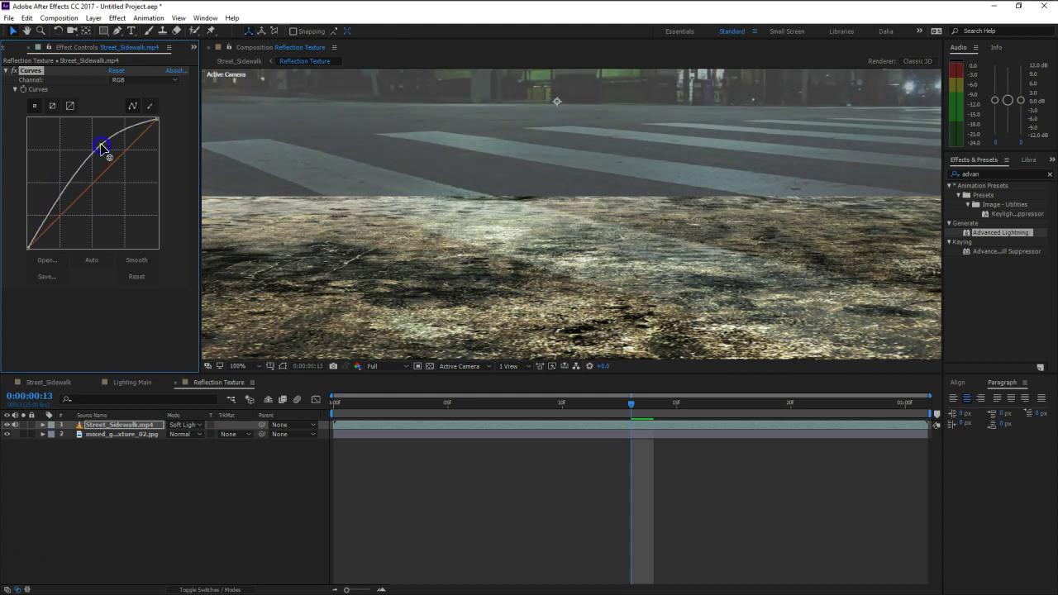
pyautogui.moveTo(58, 201); pyautogui.dragTo(55, 224)
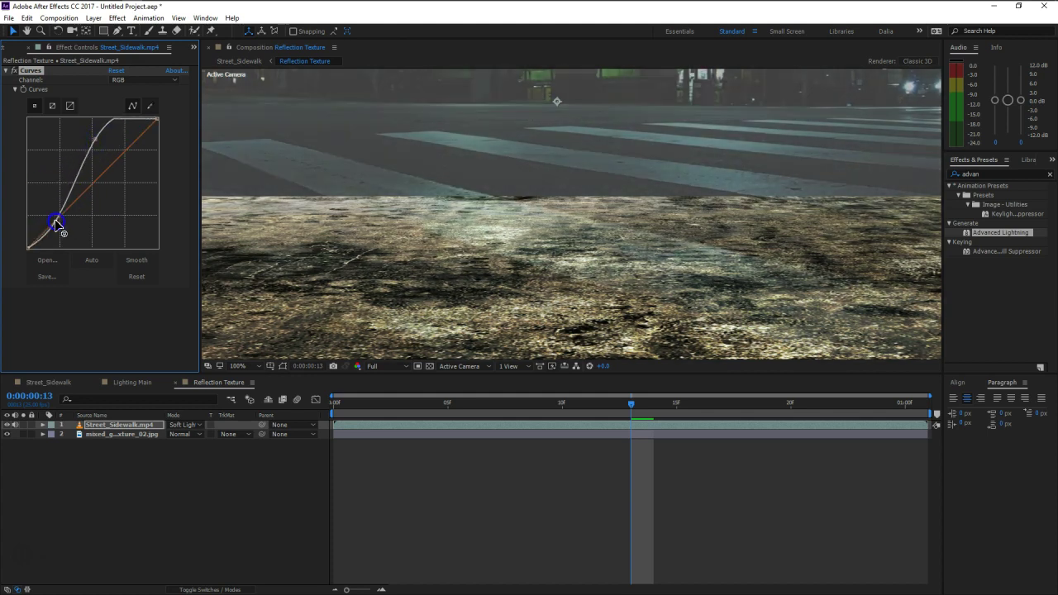
pyautogui.moveTo(95, 142); pyautogui.dragTo(85, 145)
pyautogui.click(210, 420)
# Back in the main comp, raise Reflection Texture's Levels gamma to 1.40 and view the whole frame
pyautogui.click(176, 383)
pyautogui.click(492, 217)
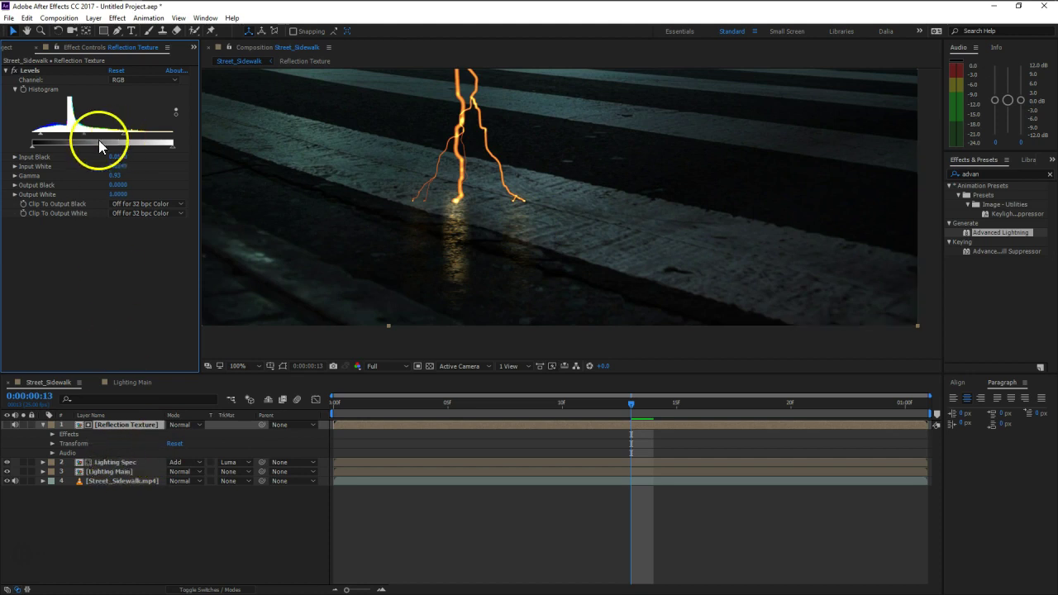
pyautogui.moveTo(125, 136)
pyautogui.mouseDown()
pyautogui.moveTo(136, 138)
pyautogui.moveTo(73, 138)
pyautogui.mouseUp()
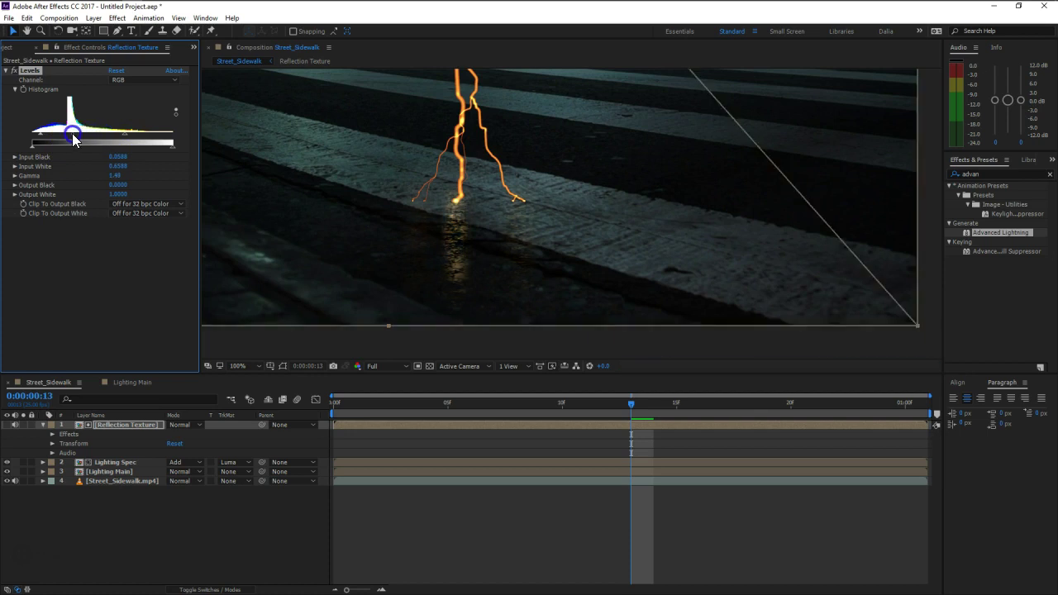
pyautogui.press(',')
pyautogui.press(',')
pyautogui.press('h')
pyautogui.moveTo(579, 153); pyautogui.dragTo(695, 229)
pyautogui.moveTo(630, 405); pyautogui.dragTo(309, 414)
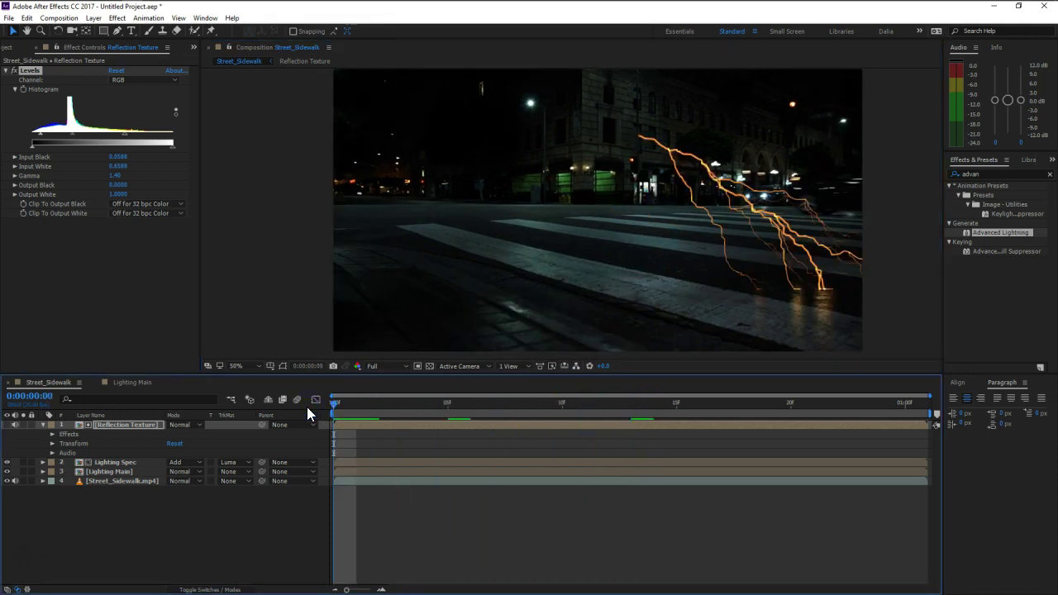
# Preview the lightning strike with its textured ground glow, then bring up Lighting Spec's effects
pyautogui.press('space')
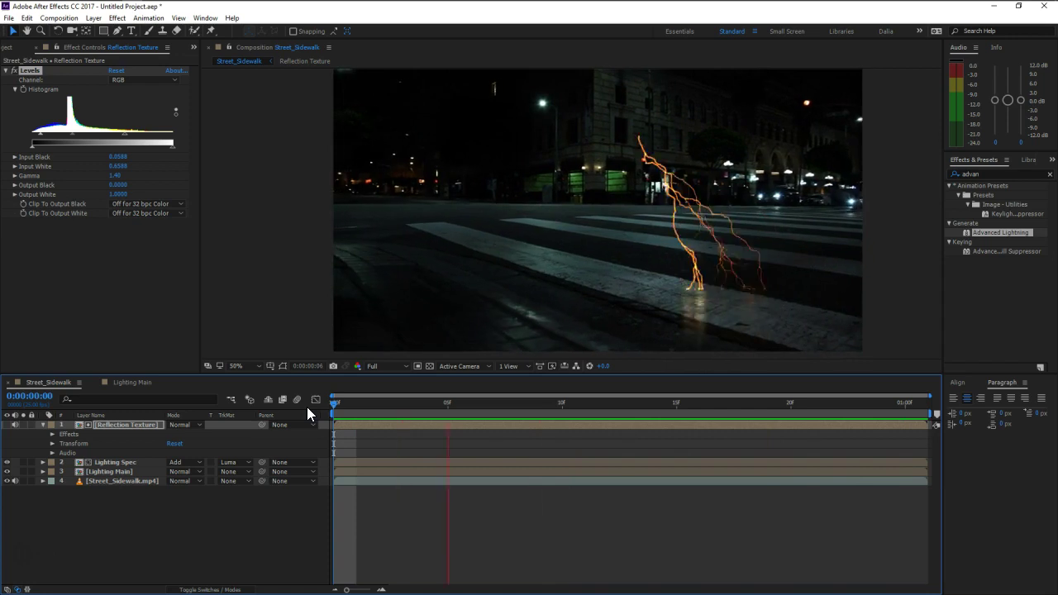
pyautogui.press('space')
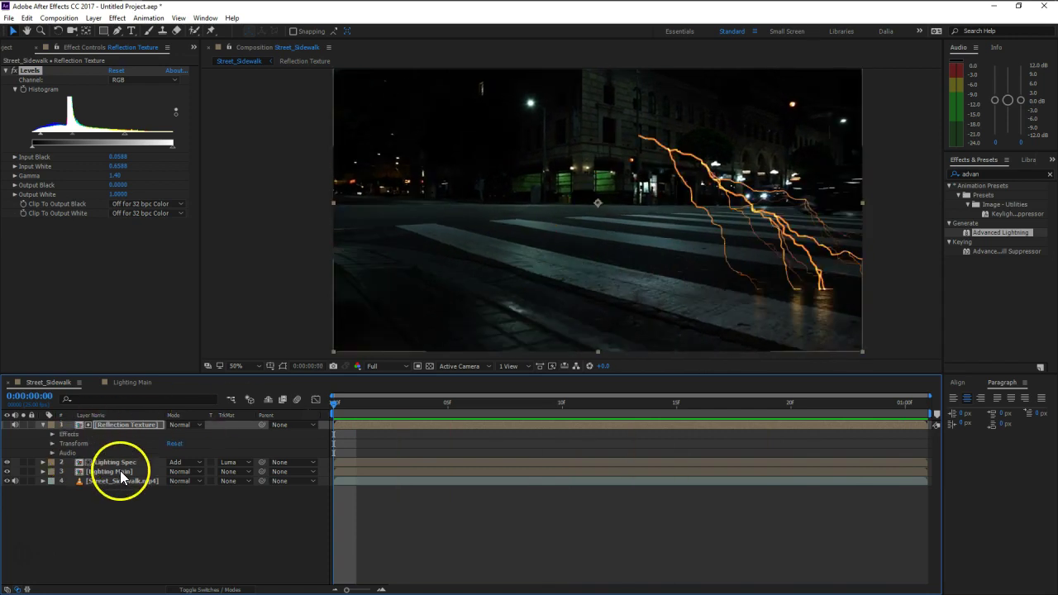
pyautogui.click(120, 466)
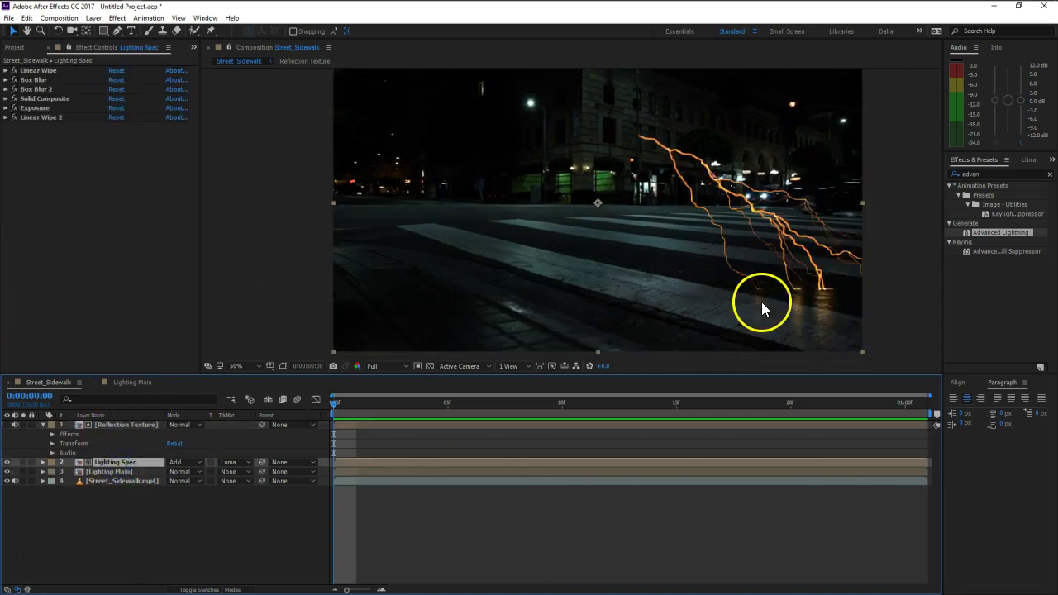
pyautogui.scroll(3, 762, 301)
pyautogui.moveTo(831, 306); pyautogui.dragTo(697, 242)
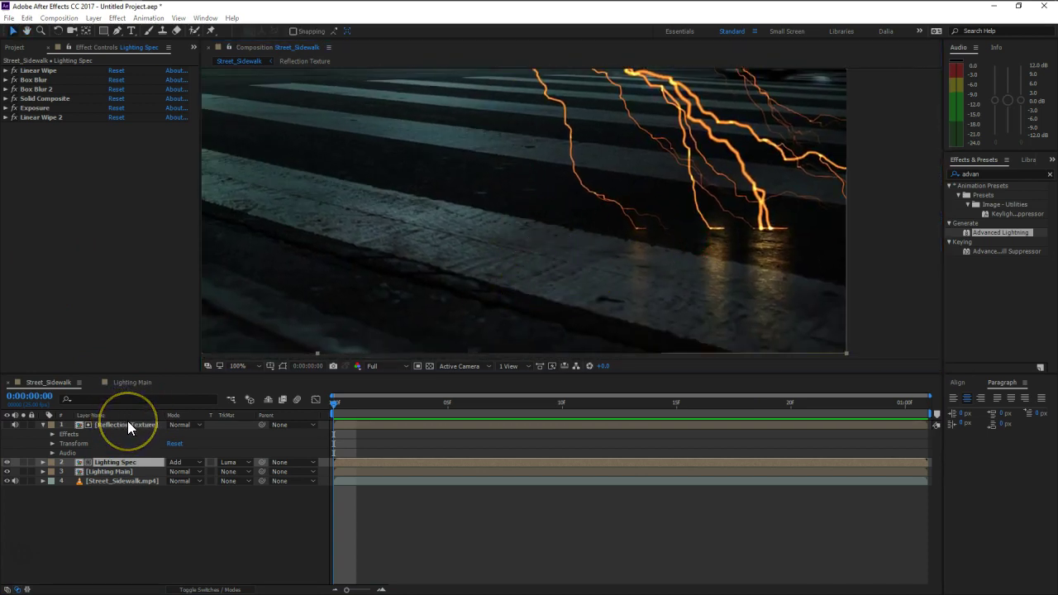
pyautogui.hotkey('ctrl', 'space')
pyautogui.write('turb')
pyautogui.press('Return')
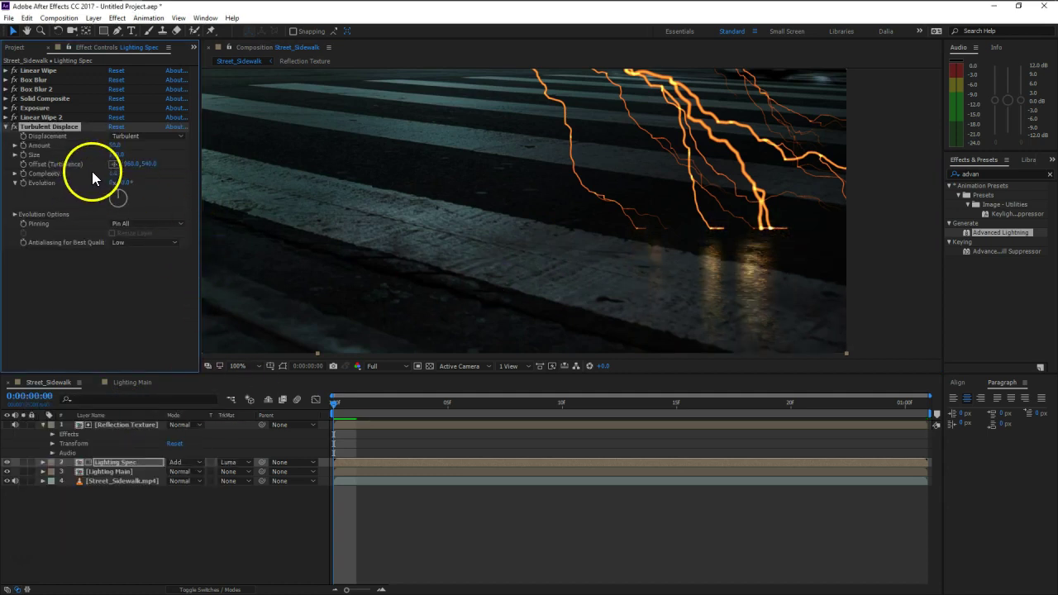
pyautogui.moveTo(118, 159); pyautogui.dragTo(69, 156)
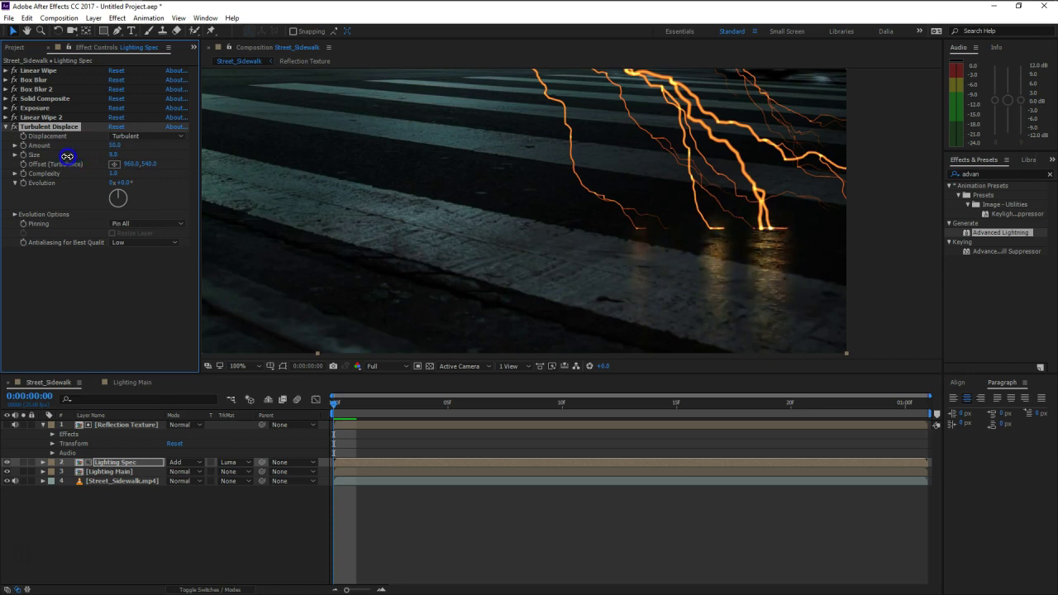
pyautogui.click(136, 139)
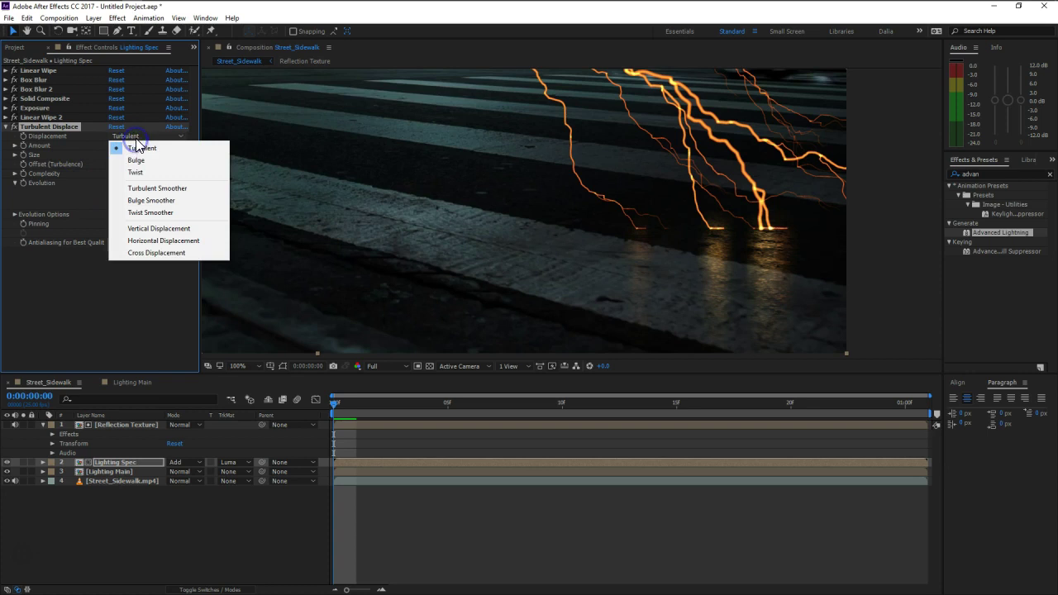
pyautogui.click(161, 190)
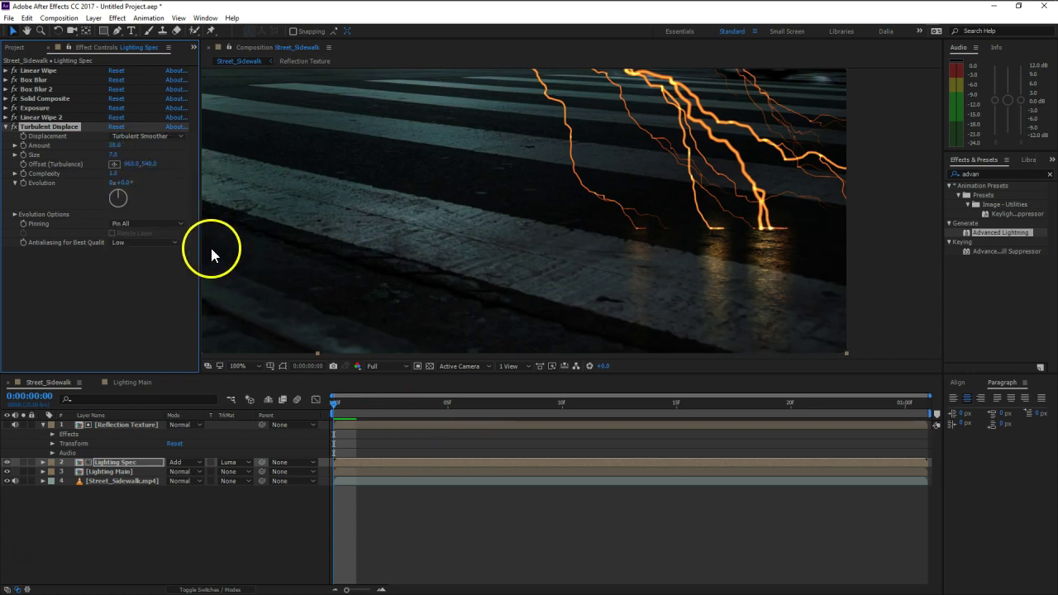
pyautogui.moveTo(337, 405)
pyautogui.mouseDown()
pyautogui.moveTo(723, 408)
pyautogui.moveTo(700, 408)
pyautogui.mouseUp()
pyautogui.moveTo(354, 293); pyautogui.dragTo(583, 273)
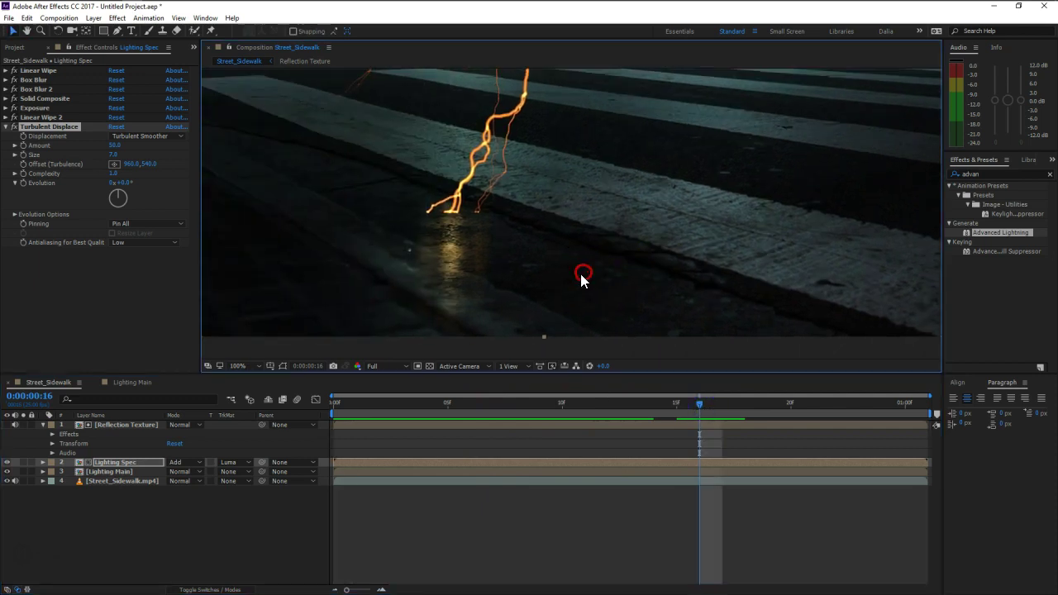
pyautogui.click(17, 126)
pyautogui.moveTo(115, 145)
pyautogui.mouseDown()
pyautogui.moveTo(290, 160)
pyautogui.moveTo(256, 161)
pyautogui.mouseUp()
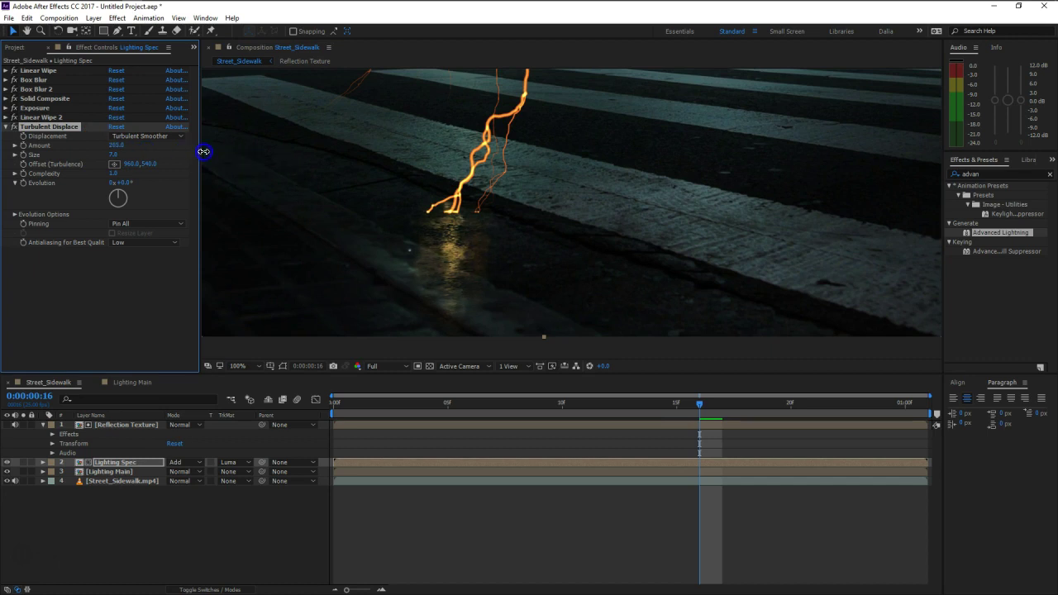
pyautogui.press(',')
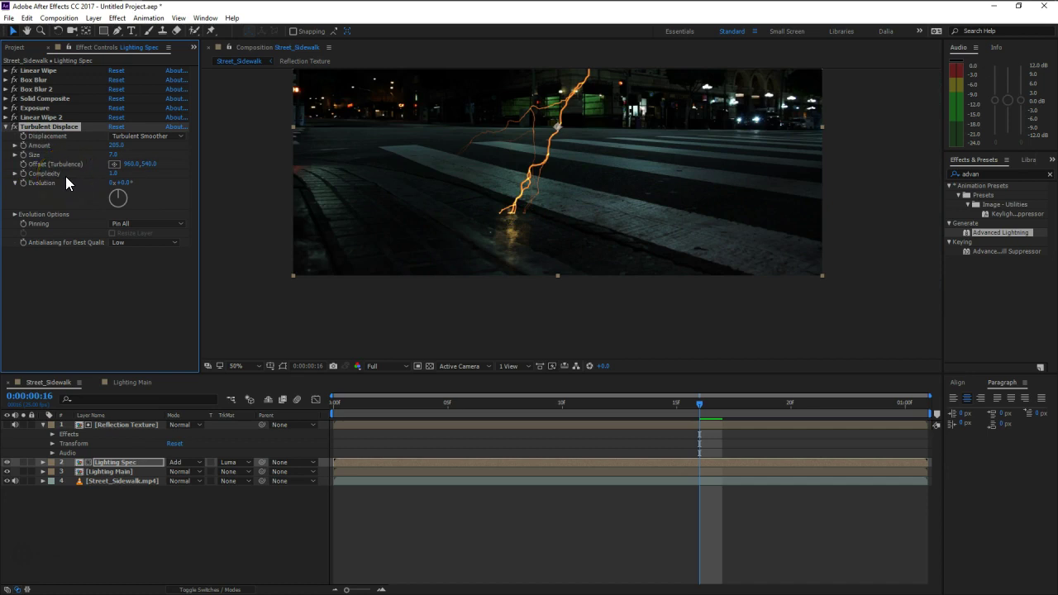
pyautogui.scroll(2, 501, 245)
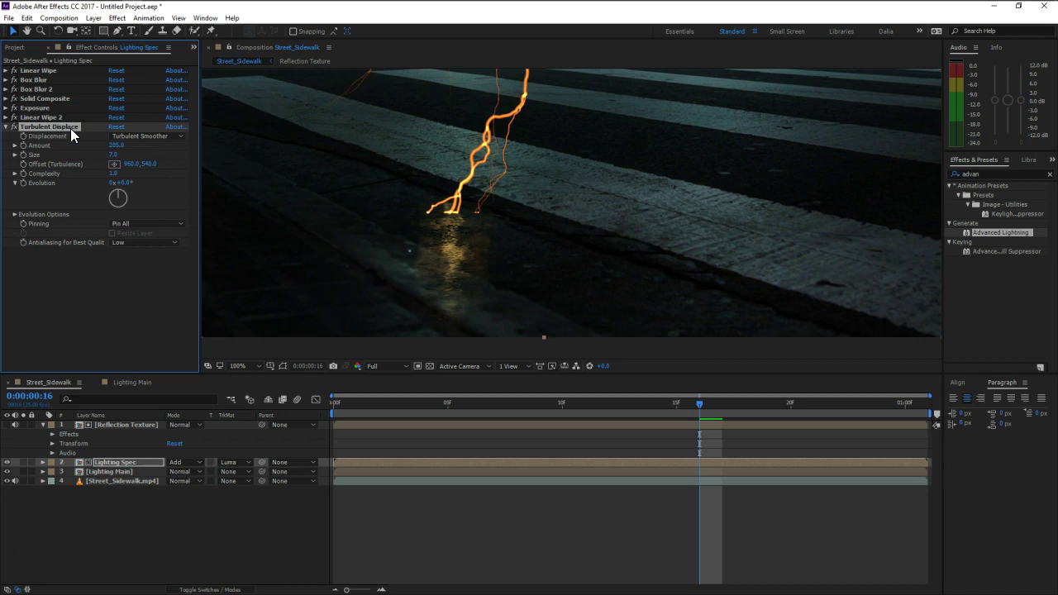
pyautogui.press('Delete')
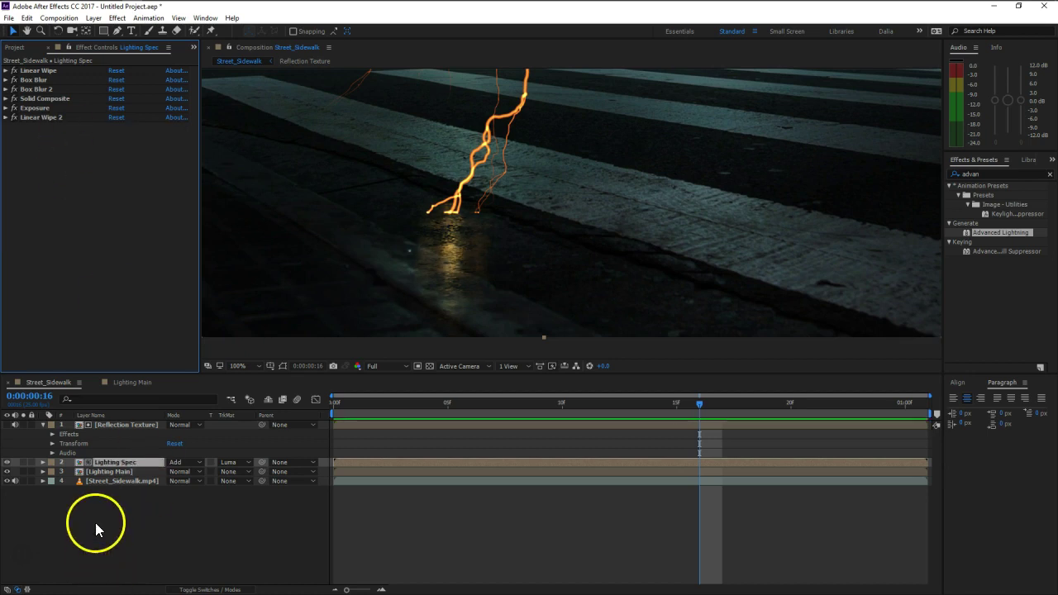
pyautogui.click(95, 523)
# Add another Street_Sidewalk.mp4 copy as layer 5, solo it, and apply Tint
pyautogui.click(15, 47)
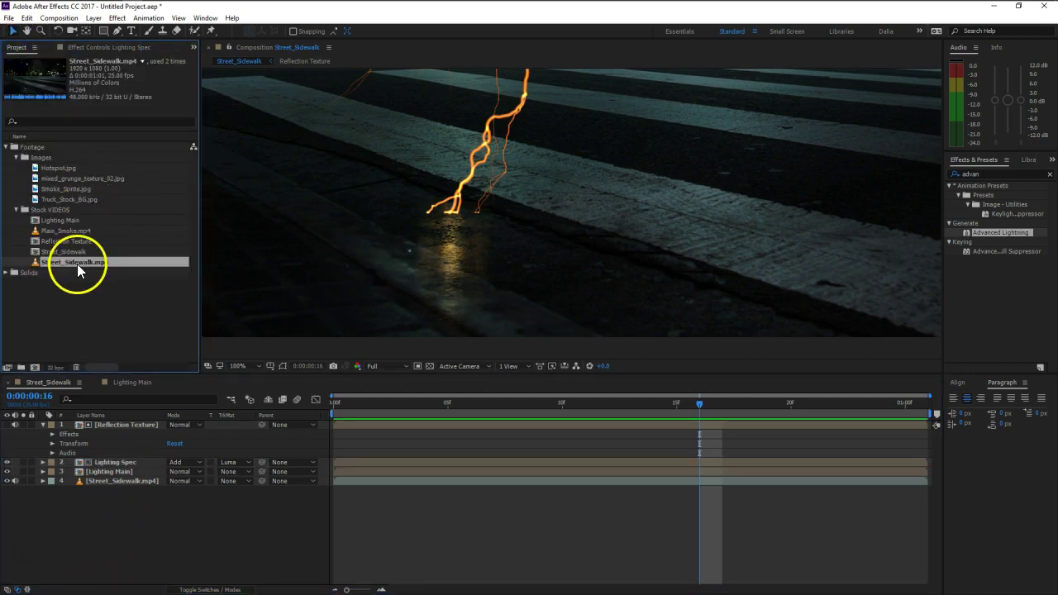
pyautogui.moveTo(77, 264); pyautogui.dragTo(148, 520)
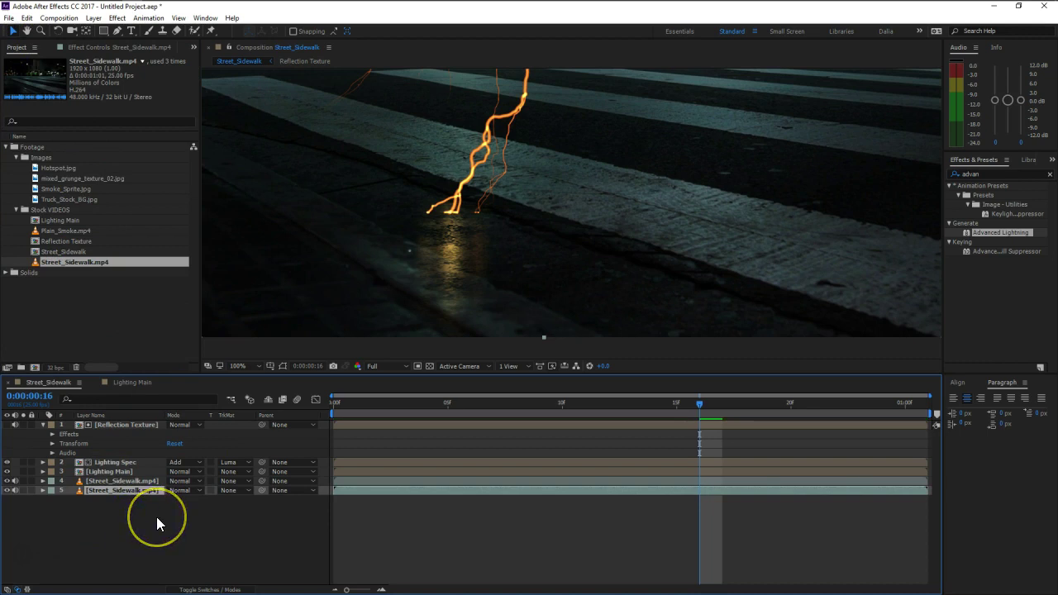
pyautogui.click(23, 490)
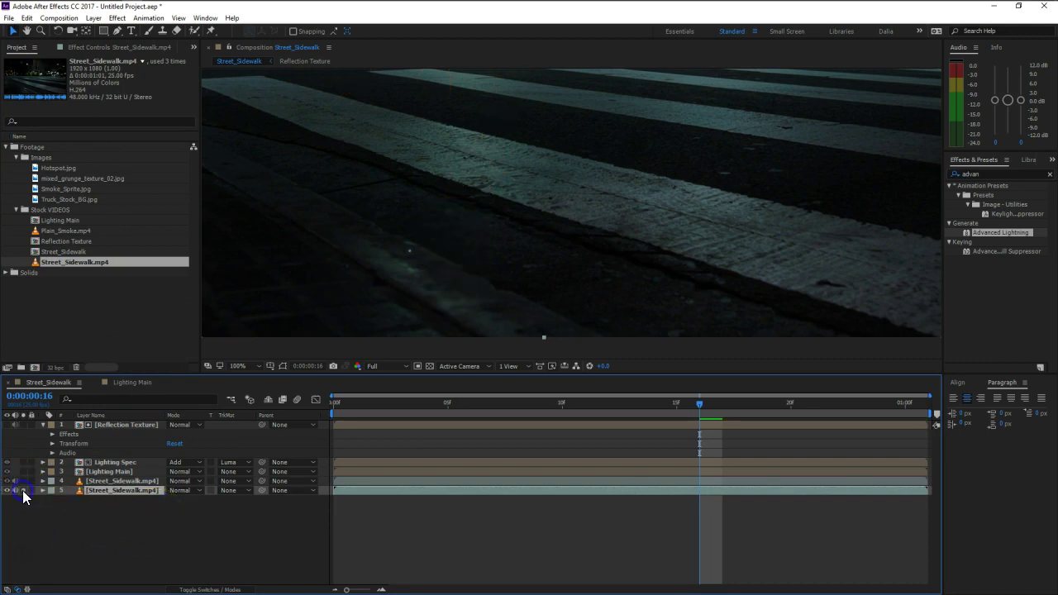
pyautogui.hotkey('ctrl', 'space')
pyautogui.write('tin')
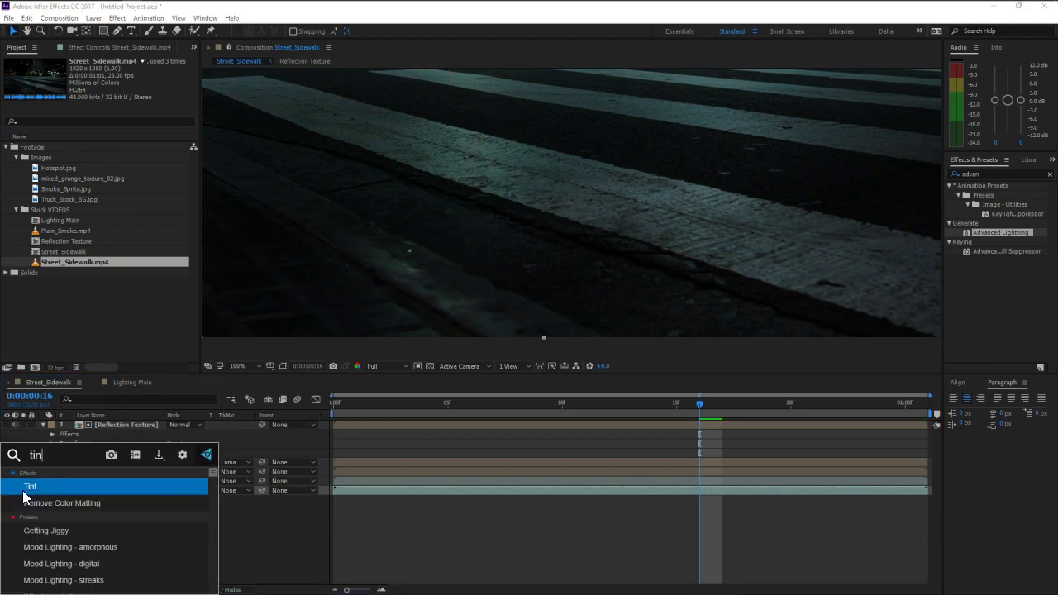
pyautogui.press('Return')
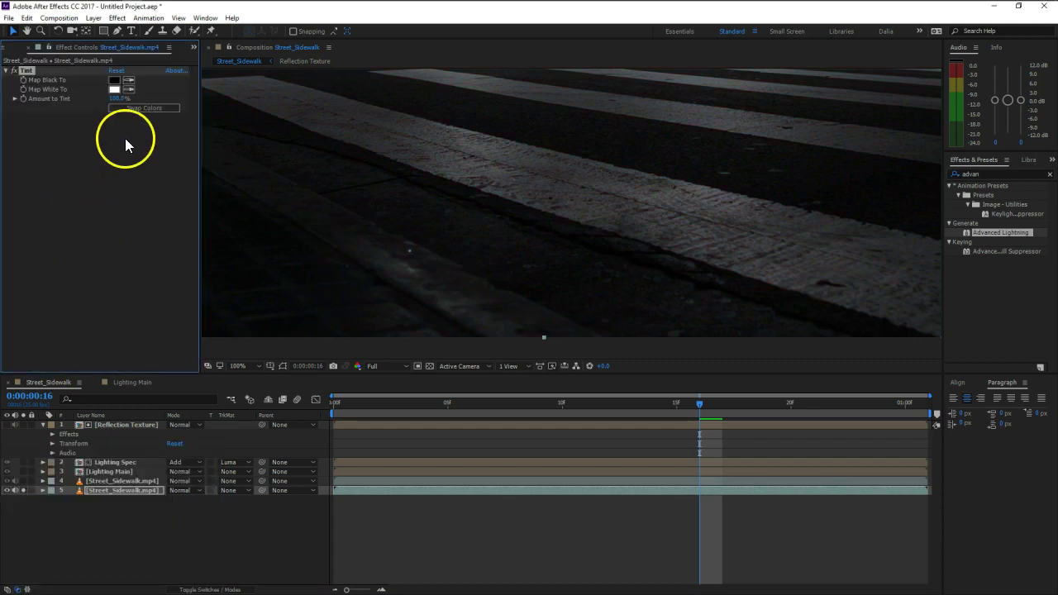
# Add Curves to the tinted footage, brightening midtones and darkening shadows for high contrast
pyautogui.hotkey('ctrl', 'space')
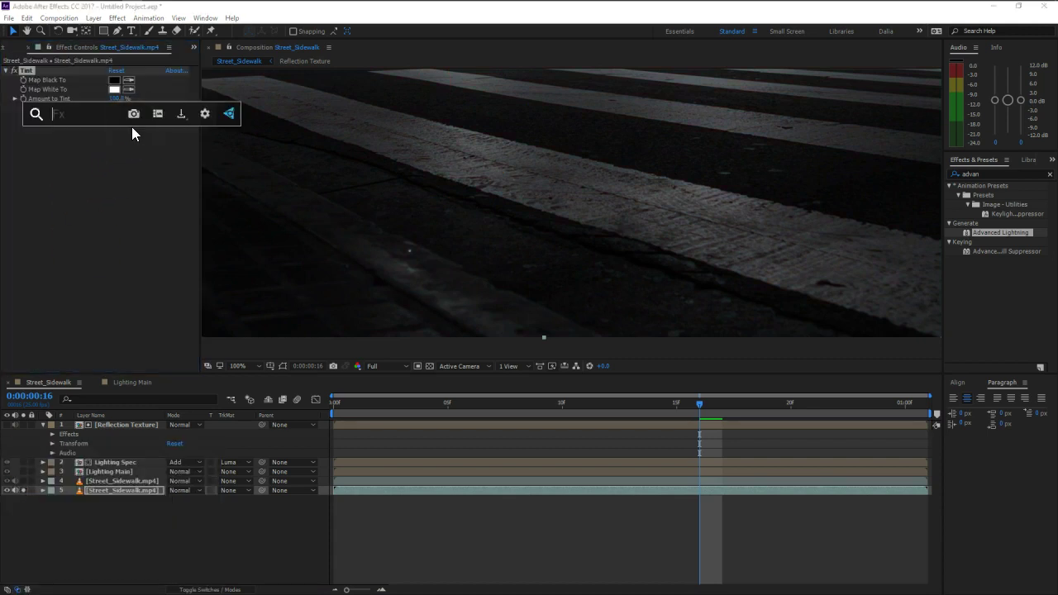
pyautogui.write('curv')
pyautogui.press('Return')
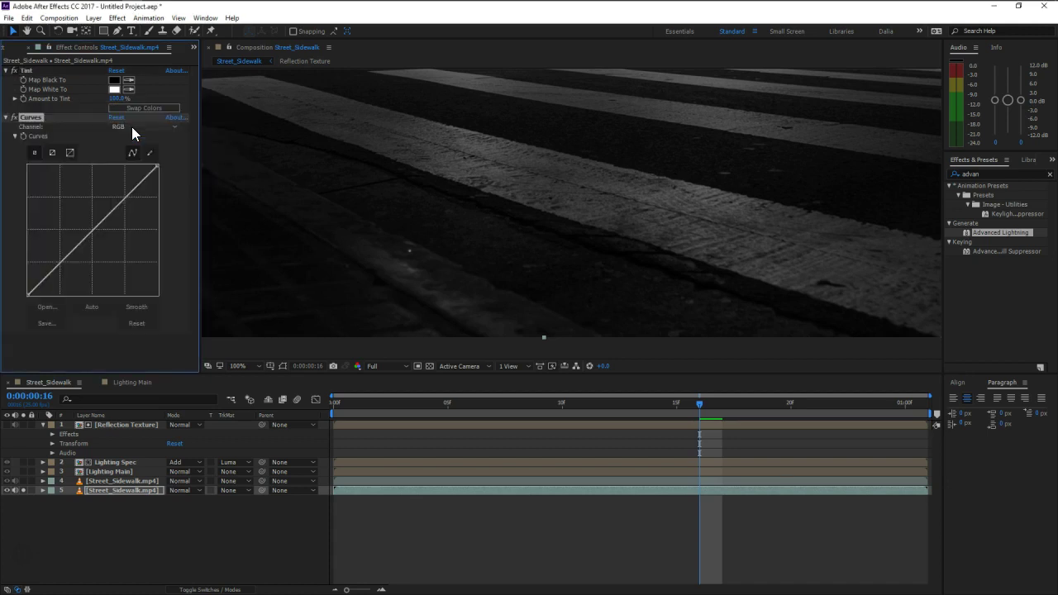
pyautogui.moveTo(120, 207); pyautogui.dragTo(87, 186)
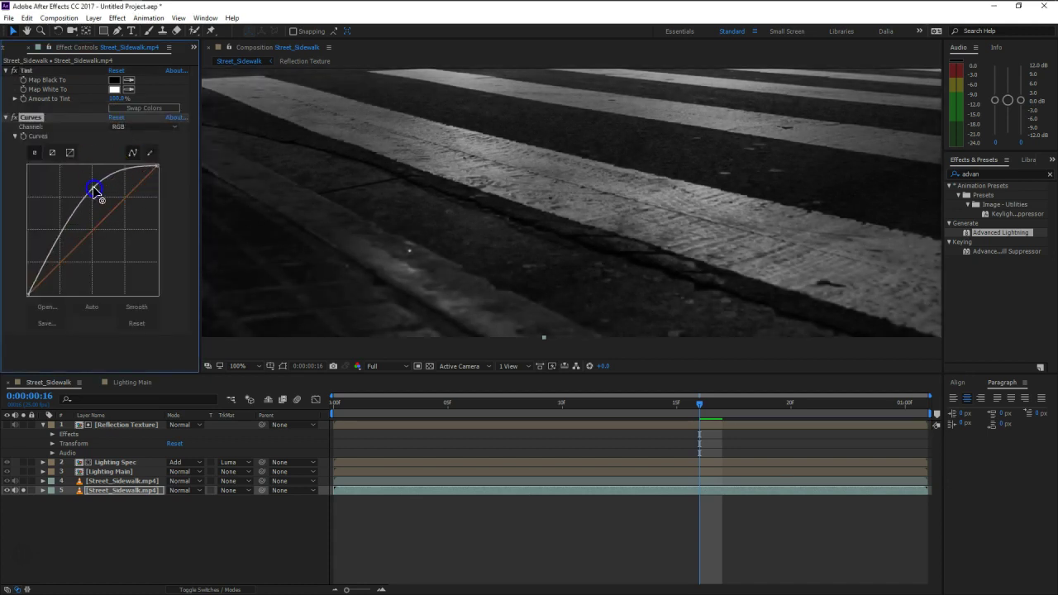
pyautogui.moveTo(53, 242); pyautogui.dragTo(53, 260)
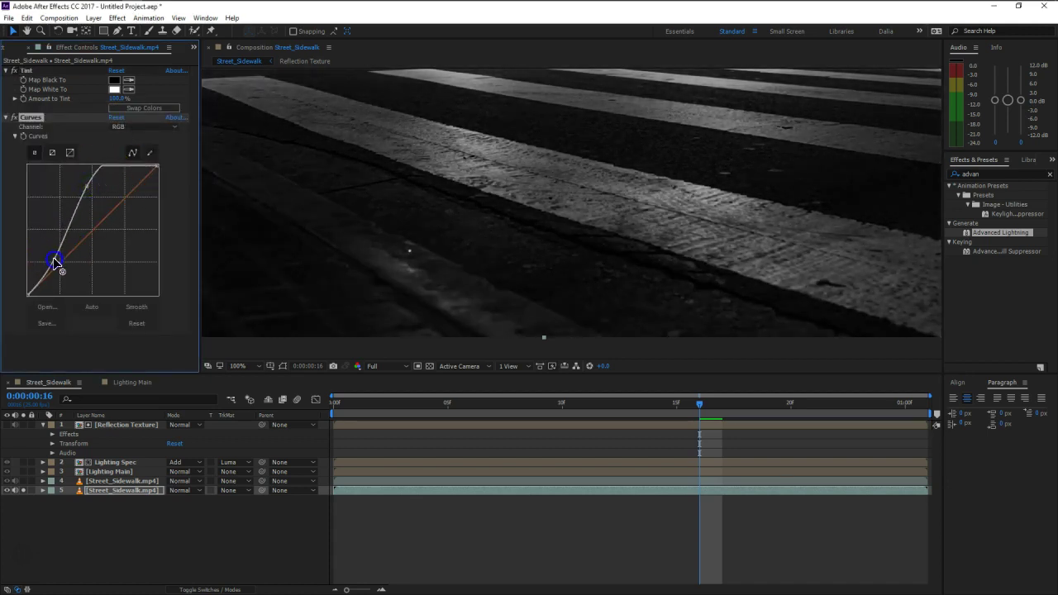
pyautogui.scroll(-2, 454, 210)
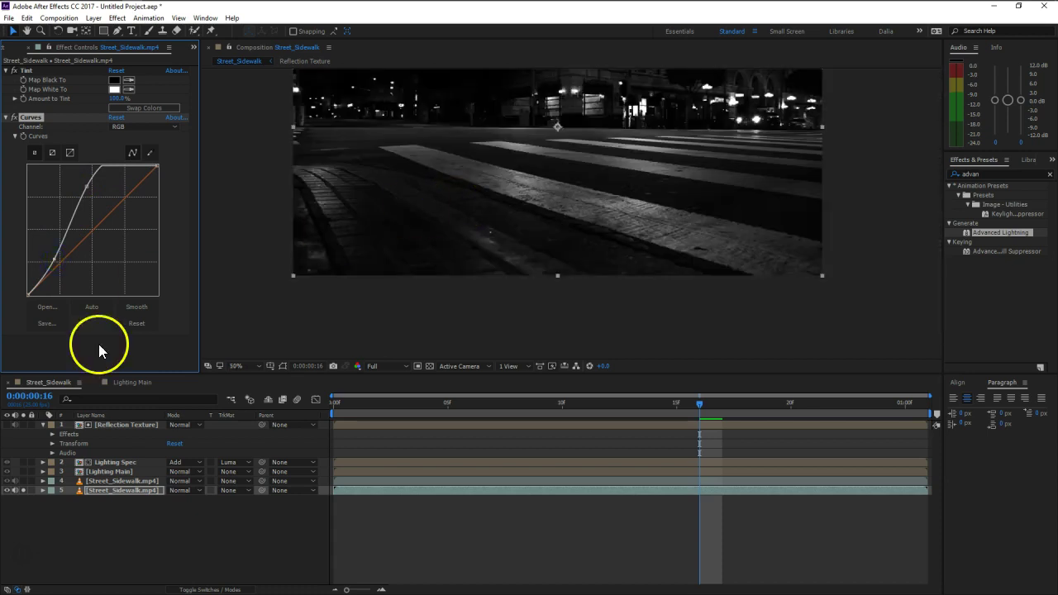
# Pre-compose the footage layer as 'Ground disp' and turn its solo off
pyautogui.click(102, 491)
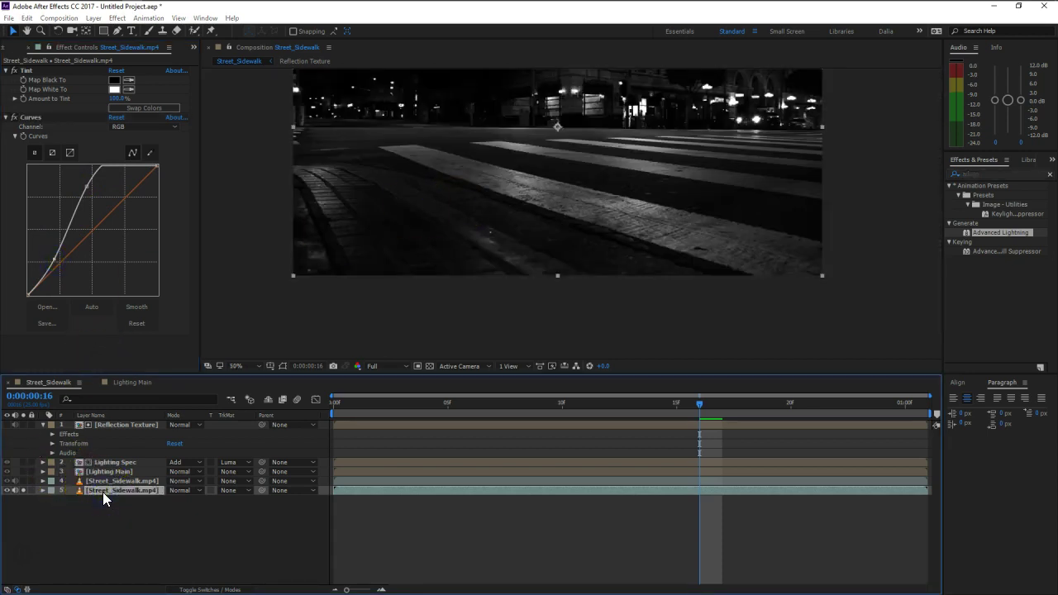
pyautogui.hotkey('ctrl', 'shift', 'c')
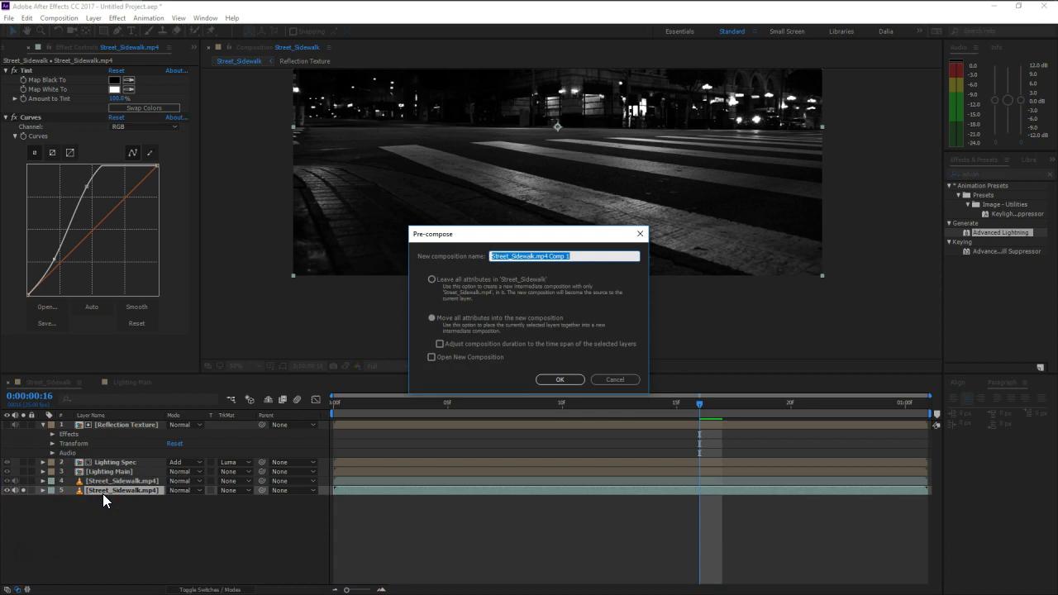
pyautogui.write('Go')
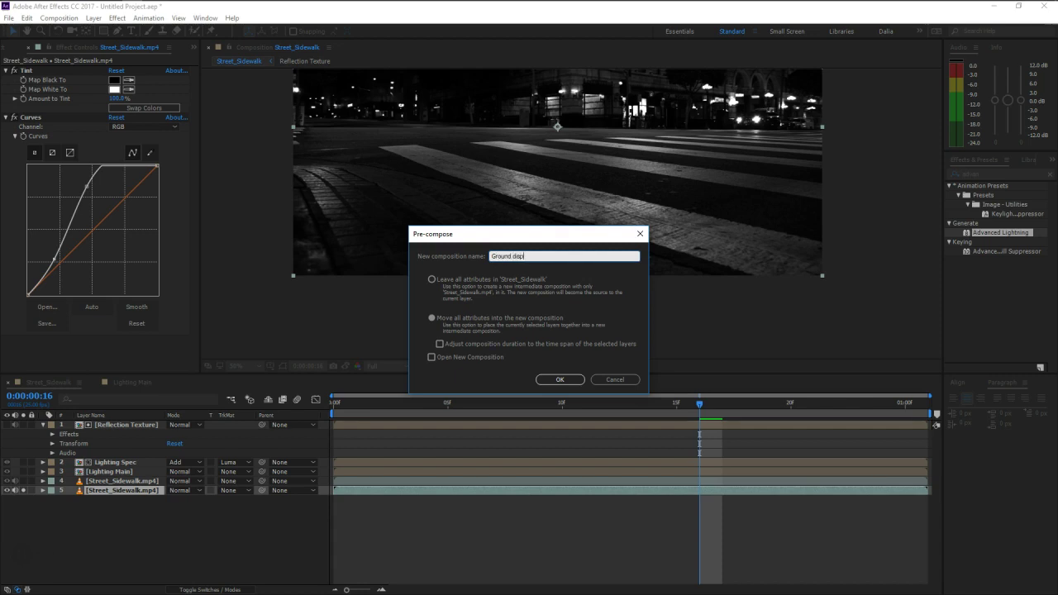
pyautogui.press('Return')
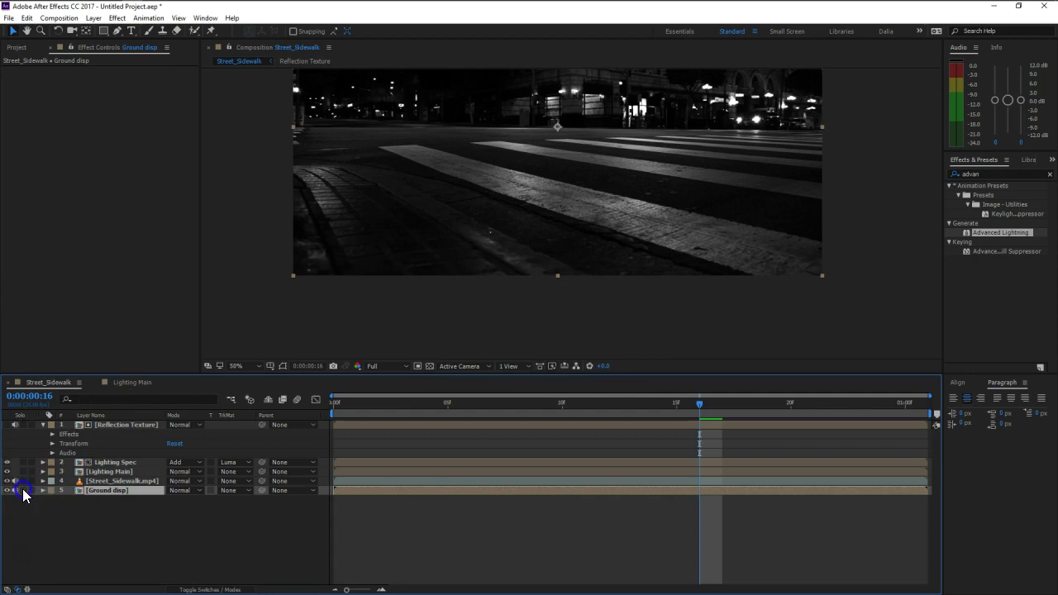
pyautogui.click(24, 490)
pyautogui.click(116, 462)
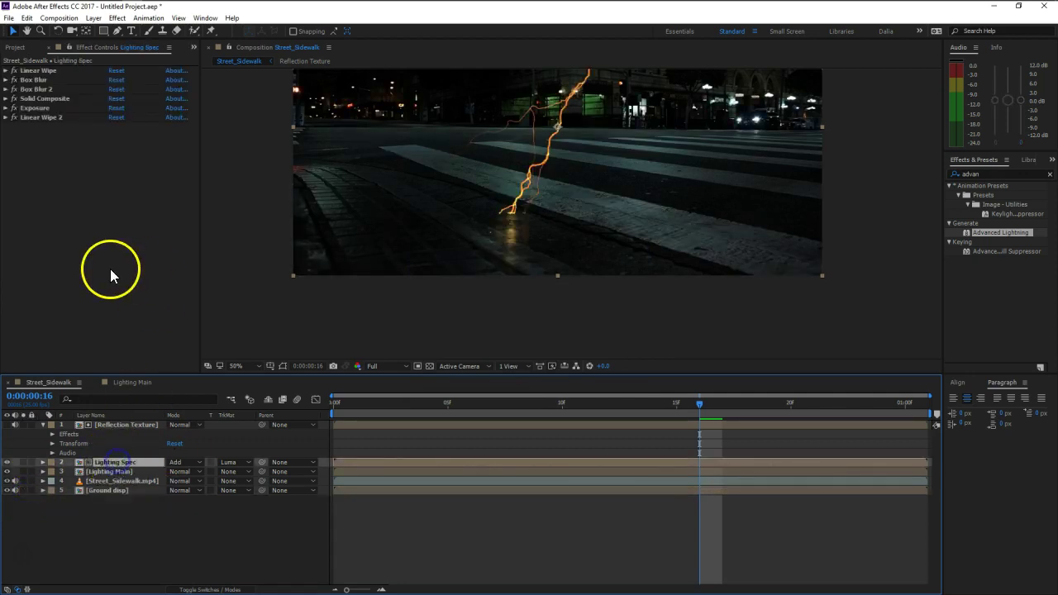
# Apply Displacement Map to Lighting Spec using Ground disp, with both channels set to Luminance
pyautogui.hotkey('ctrl', 'space')
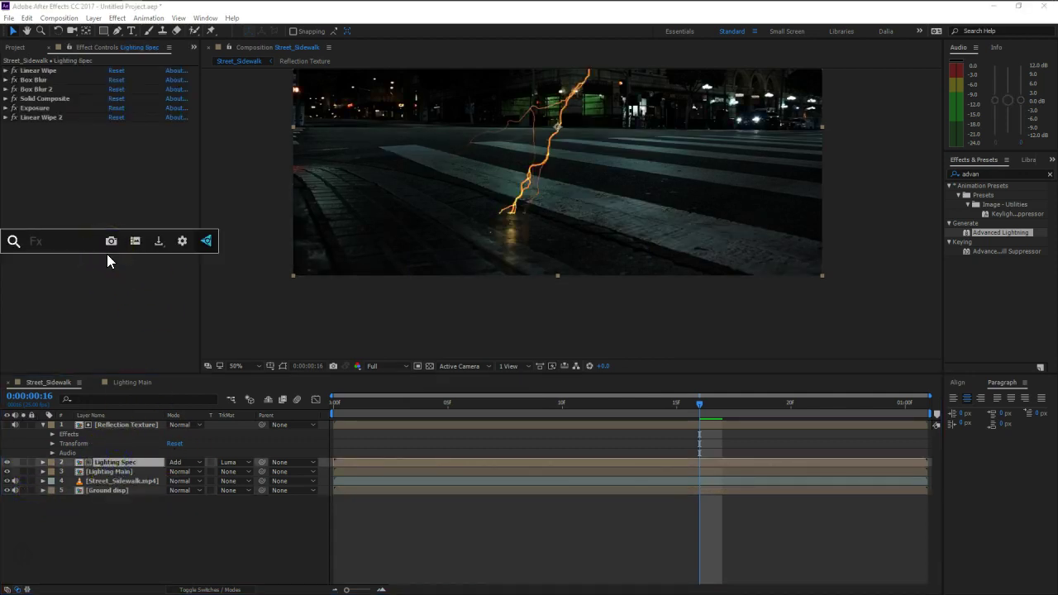
pyautogui.write('dis')
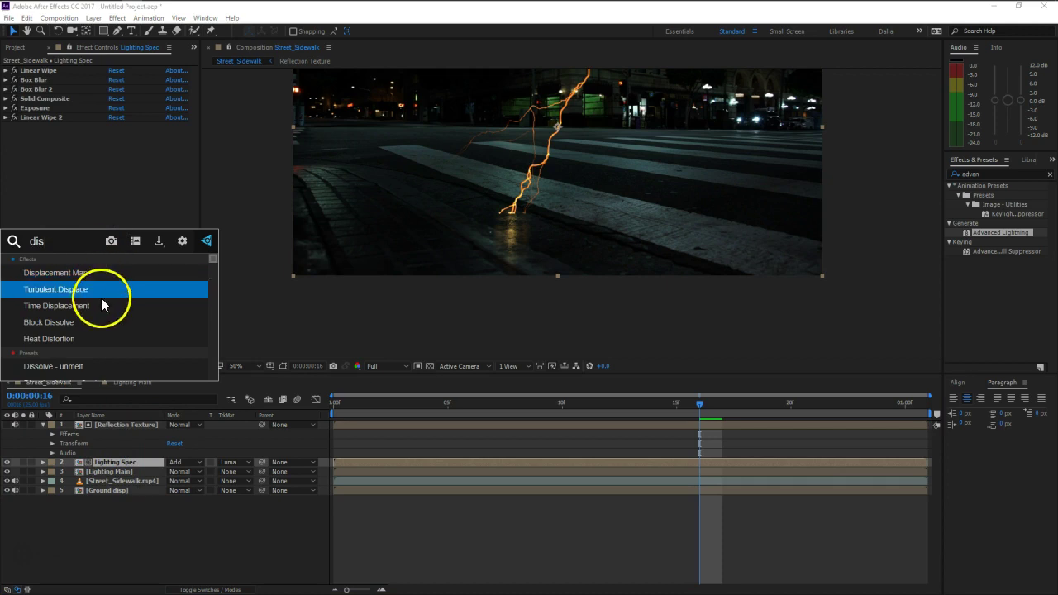
pyautogui.click(94, 274)
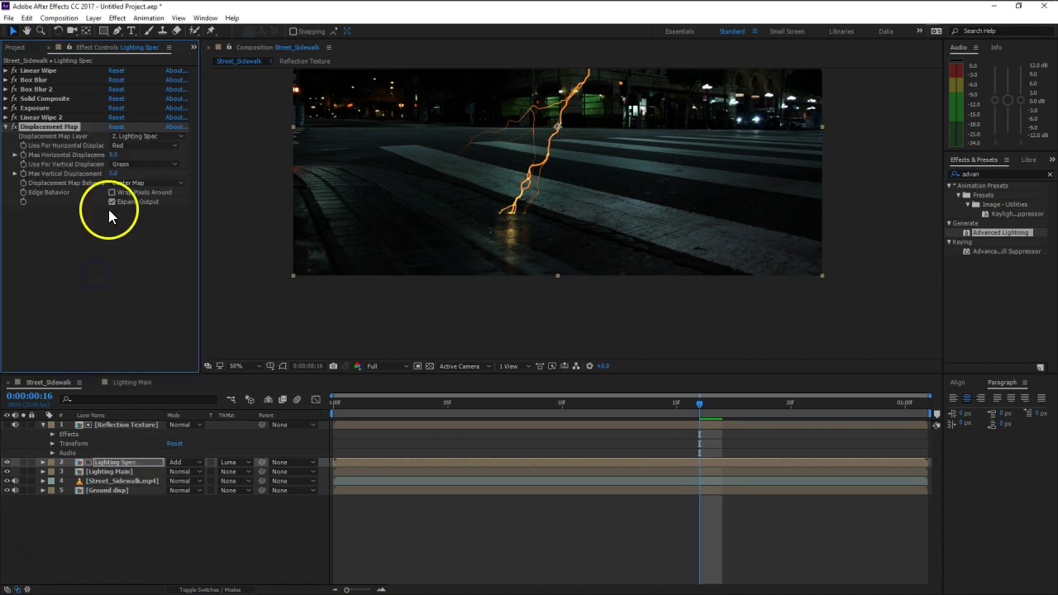
pyautogui.press('/')
pyautogui.click(137, 136)
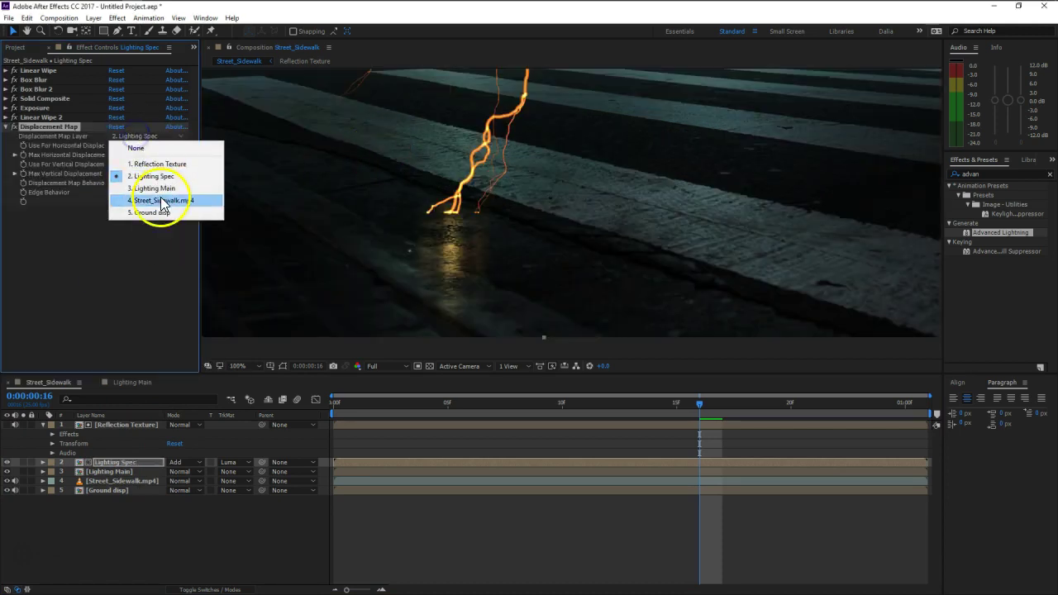
pyautogui.click(161, 212)
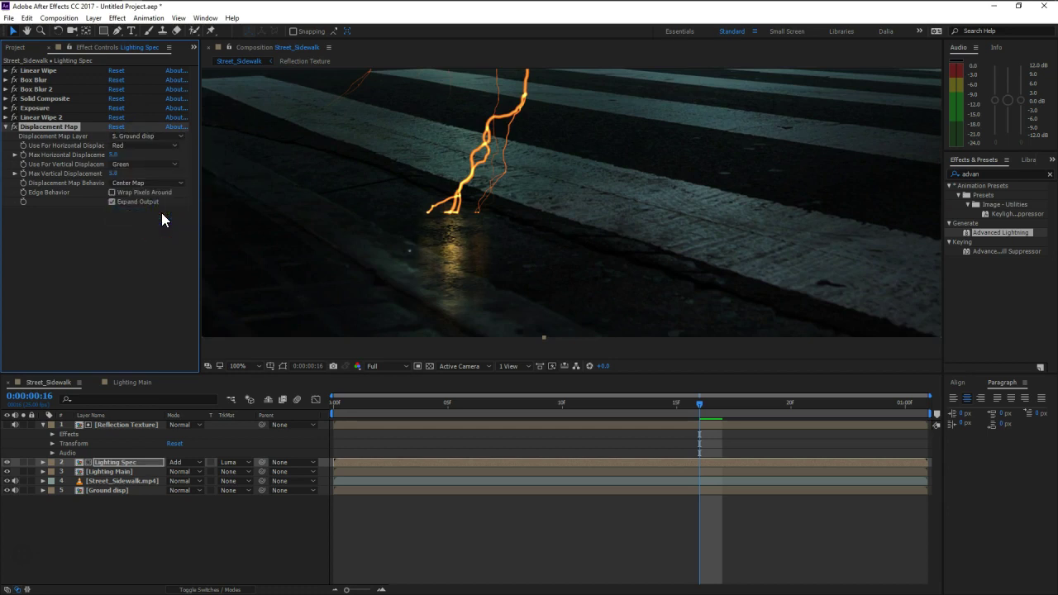
pyautogui.click(140, 146)
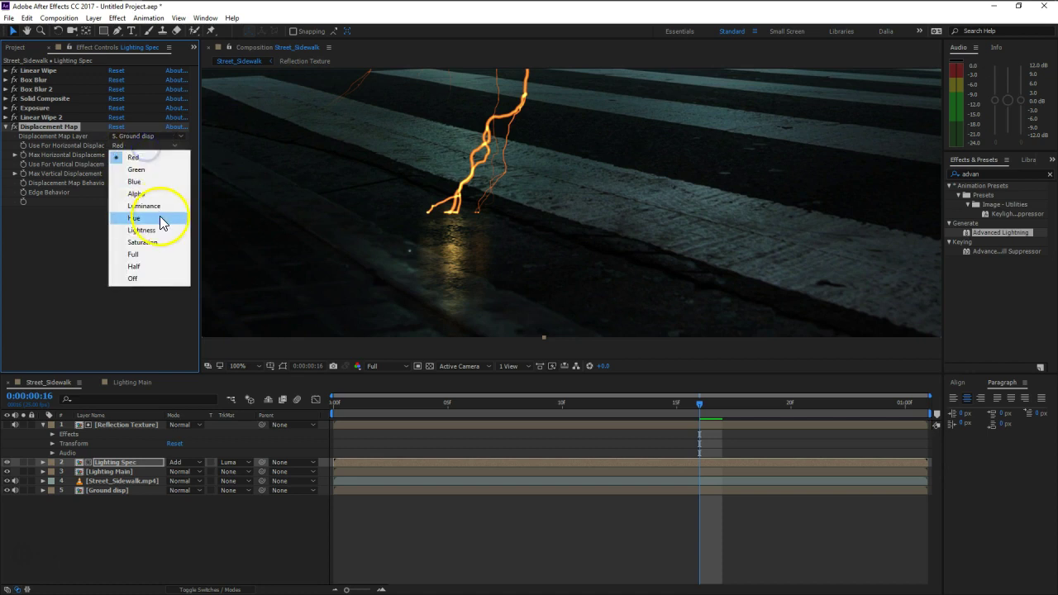
pyautogui.click(161, 208)
pyautogui.click(150, 165)
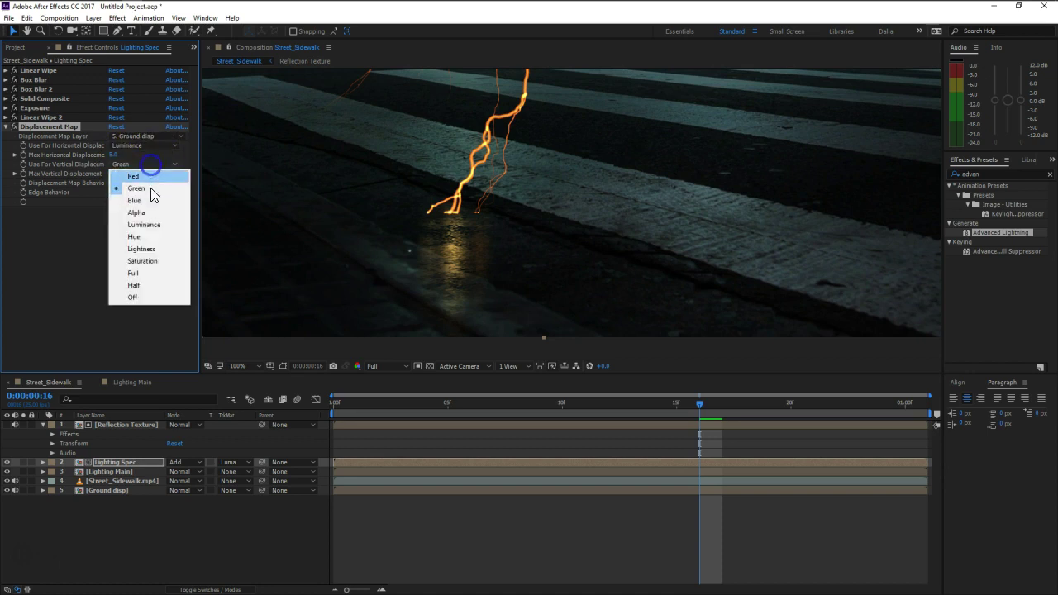
pyautogui.click(149, 233)
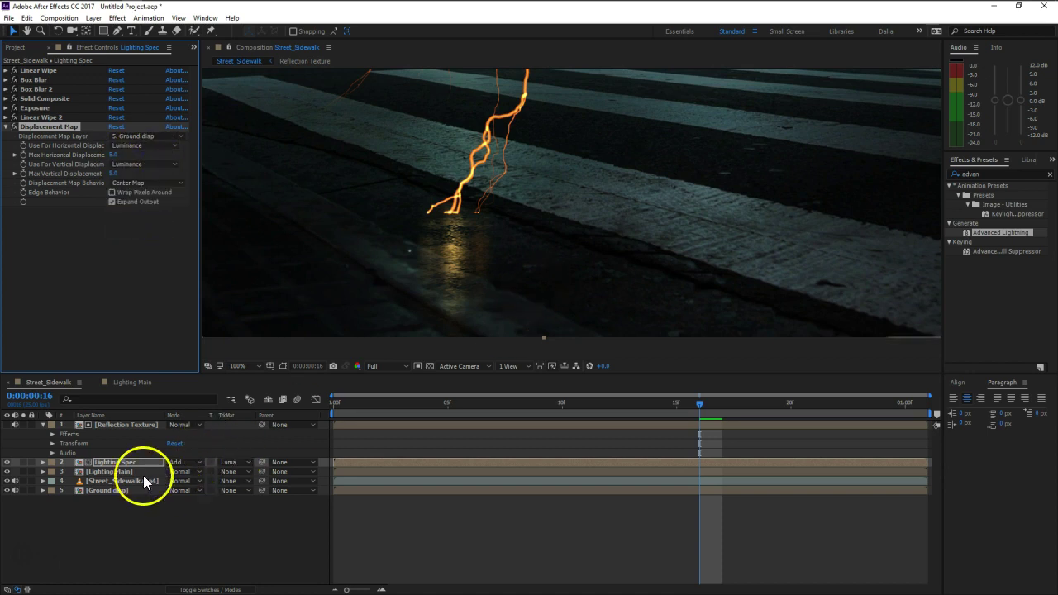
# Inspect the Ground disp precomp, then return to Street_Sidewalk and reselect Lighting Spec
pyautogui.doubleClick(115, 491)
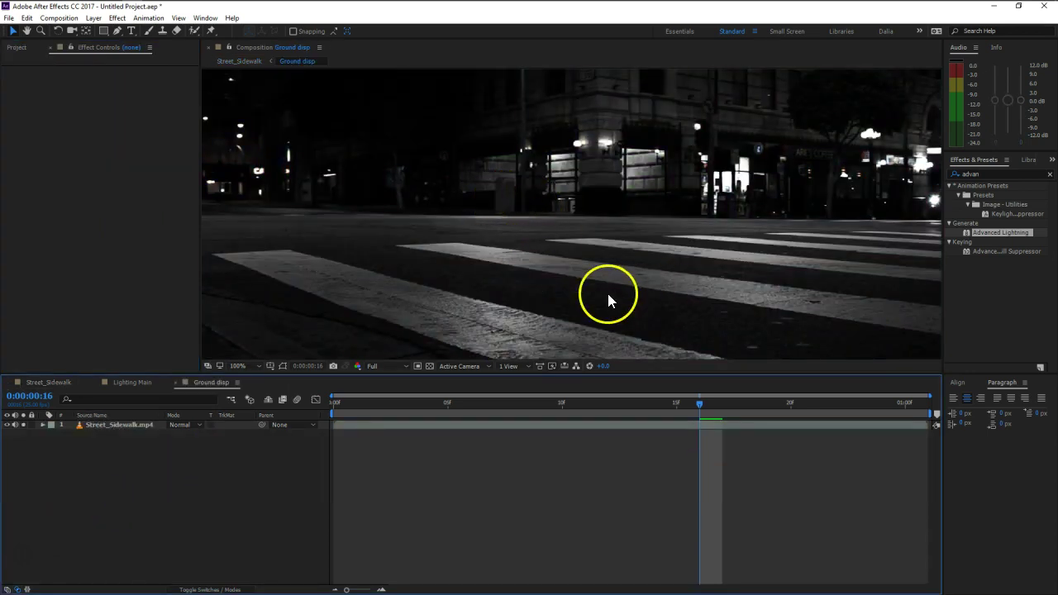
pyautogui.click(175, 382)
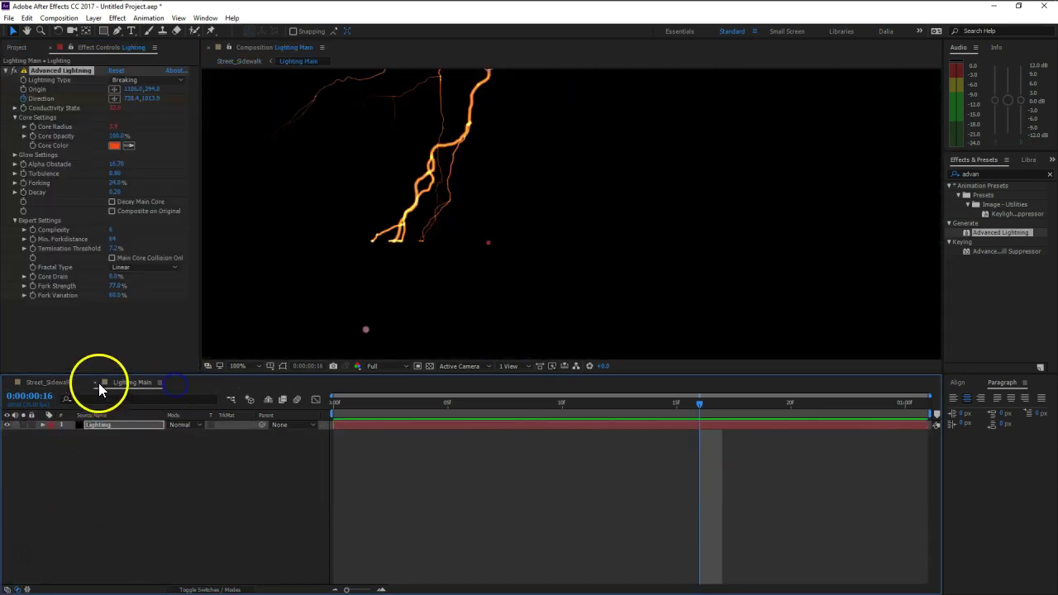
pyautogui.click(94, 382)
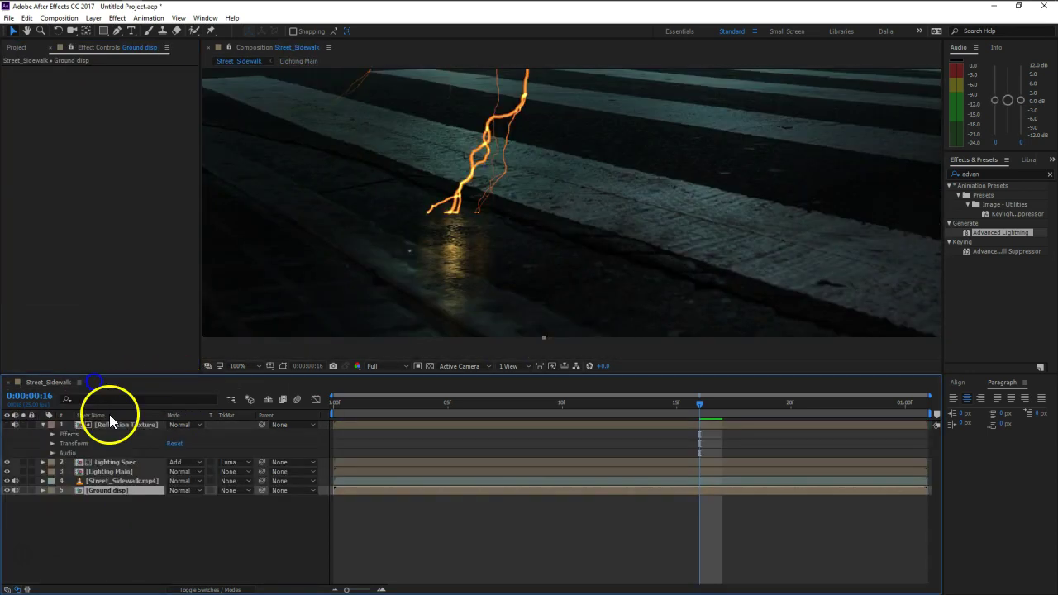
pyautogui.click(112, 471)
pyautogui.click(115, 463)
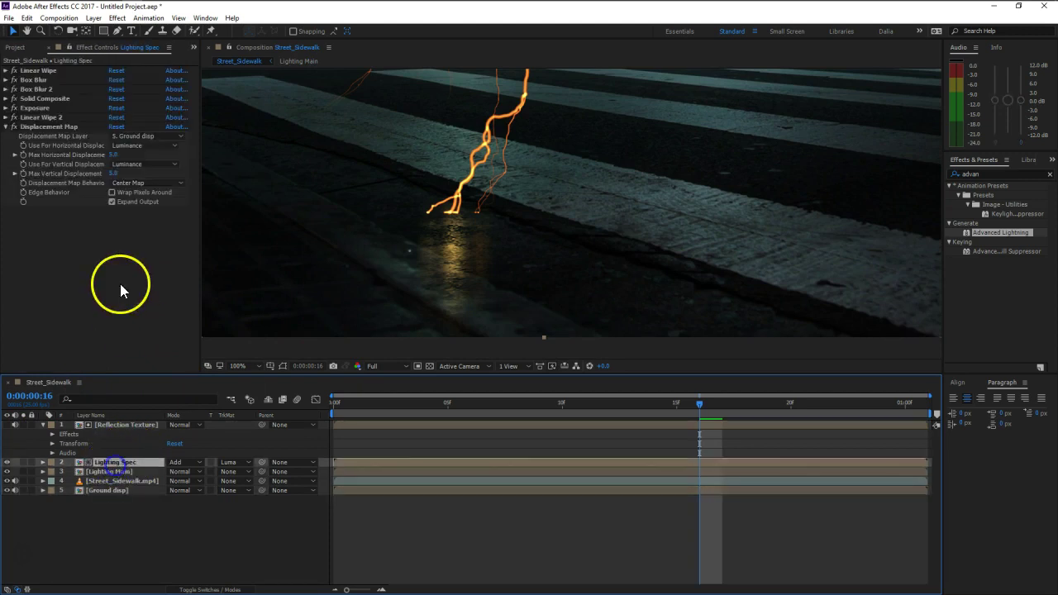
# Set Max Horizontal displacement to 20, Max Vertical to 8, and enable Wrap Pixels Around
pyautogui.click(114, 157)
pyautogui.press('Return')
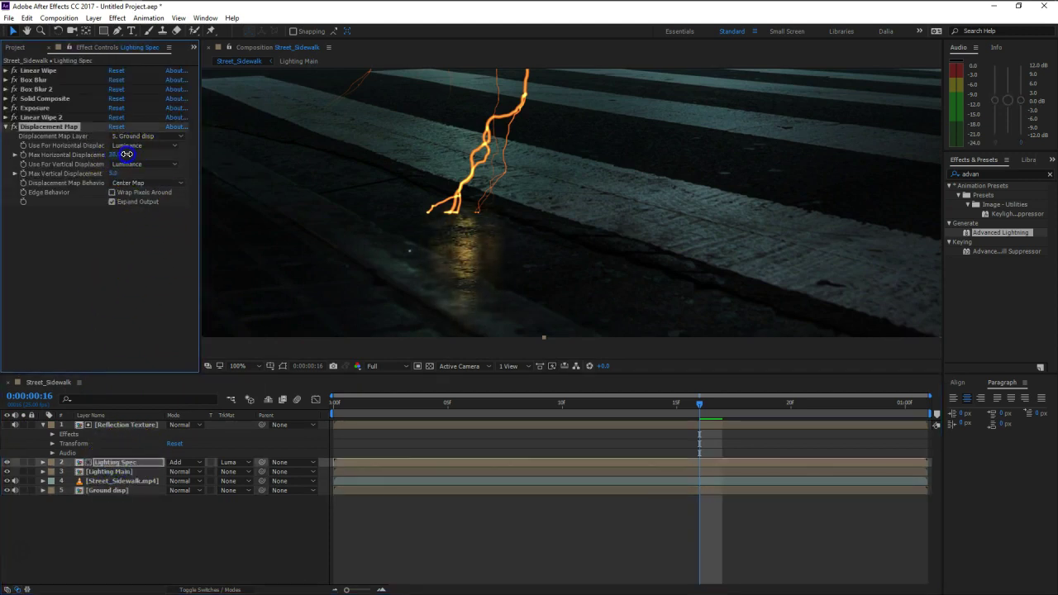
pyautogui.moveTo(112, 175); pyautogui.dragTo(120, 172)
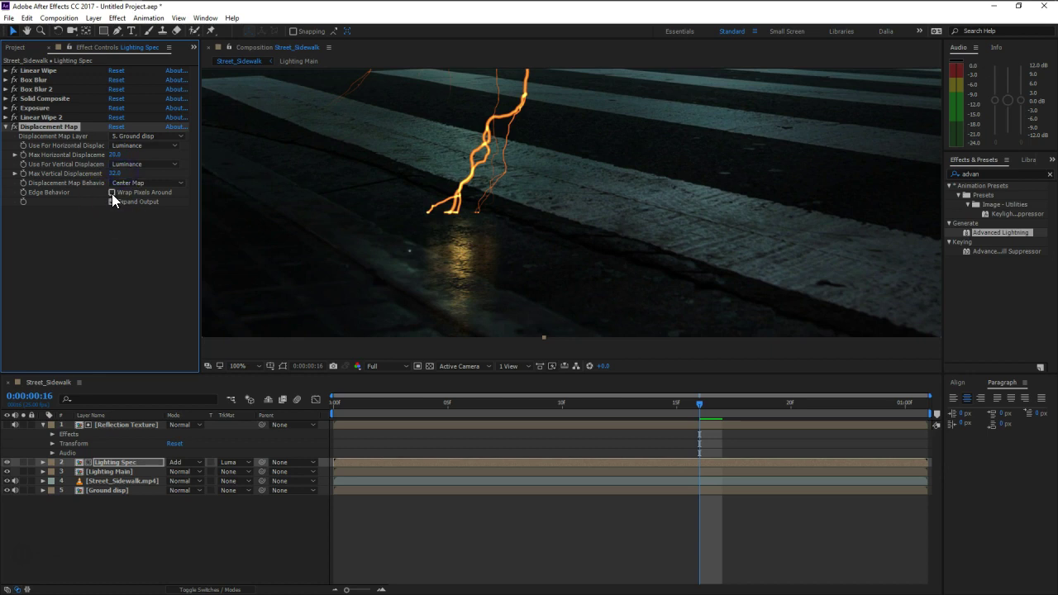
pyautogui.click(113, 191)
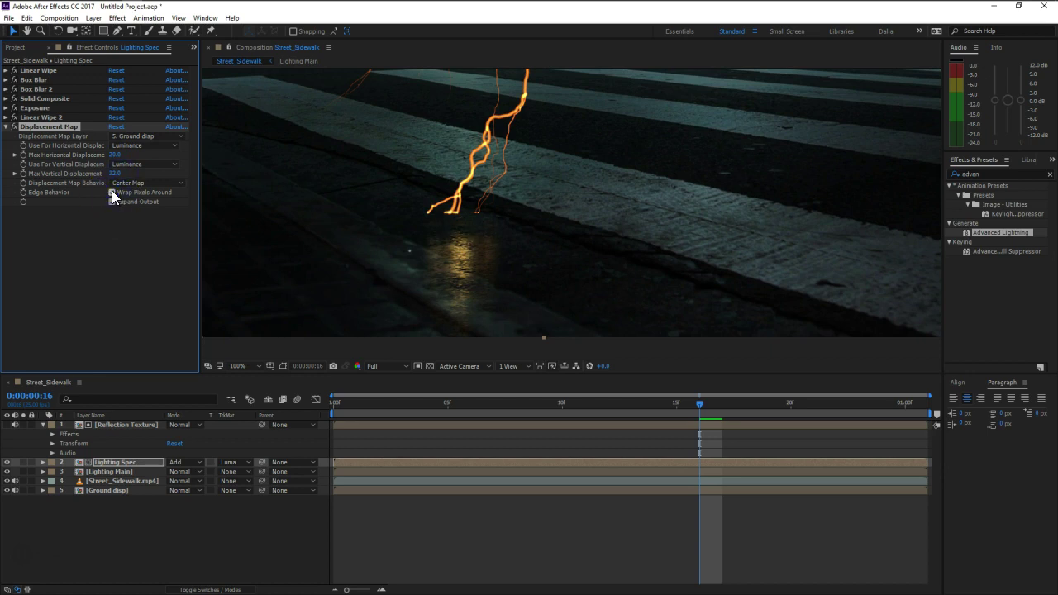
pyautogui.moveTo(113, 172); pyautogui.dragTo(103, 174)
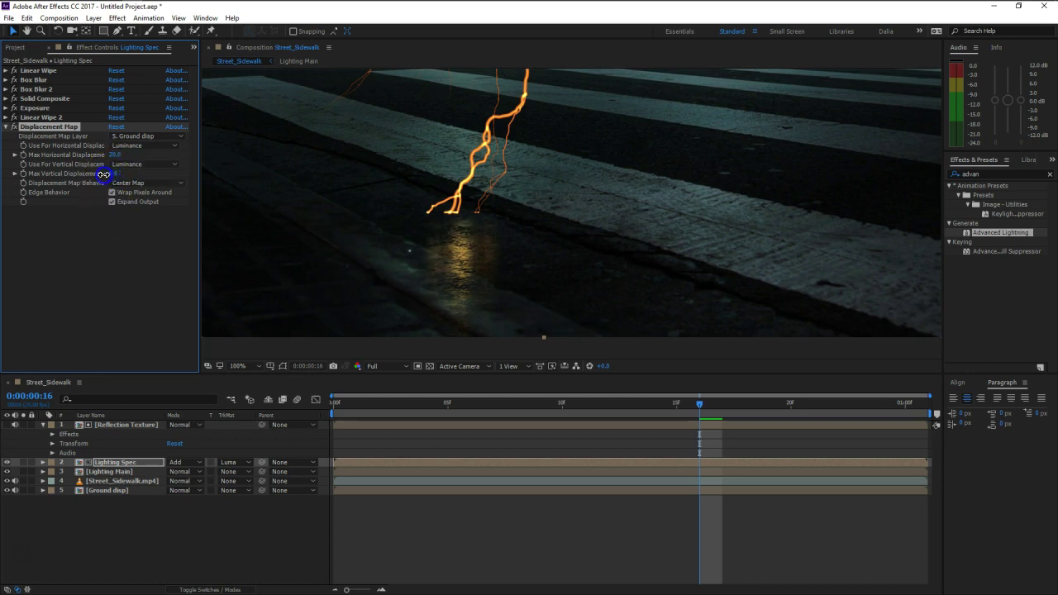
# Scrub to other frames and pan the view to frame the bolt and its reflection
pyautogui.moveTo(432, 393)
pyautogui.mouseDown()
pyautogui.moveTo(406, 401)
pyautogui.moveTo(724, 395)
pyautogui.mouseUp()
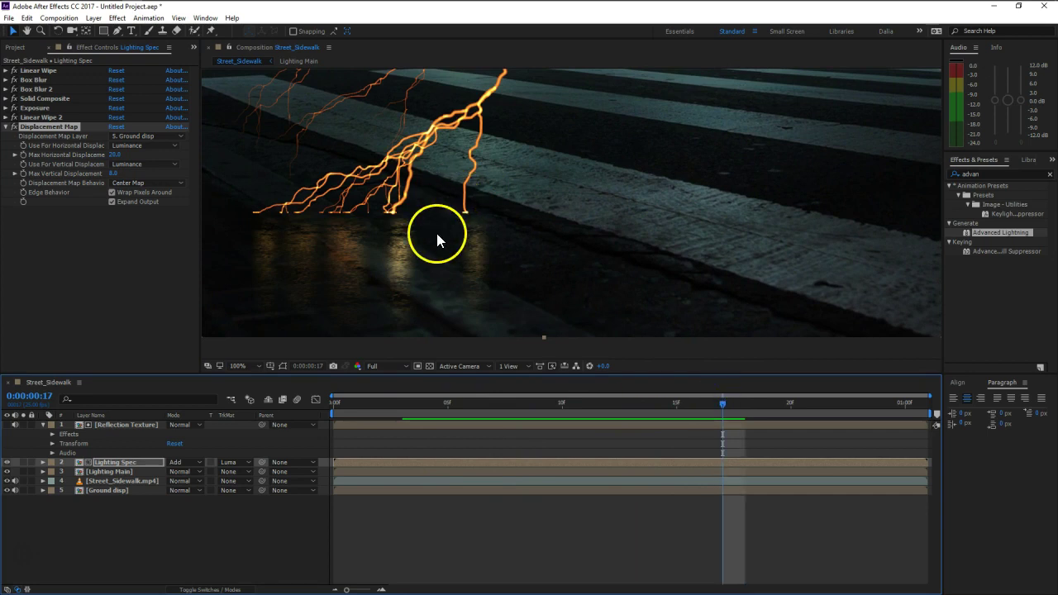
pyautogui.press('h')
pyautogui.moveTo(383, 213); pyautogui.dragTo(552, 234)
pyautogui.press('v')
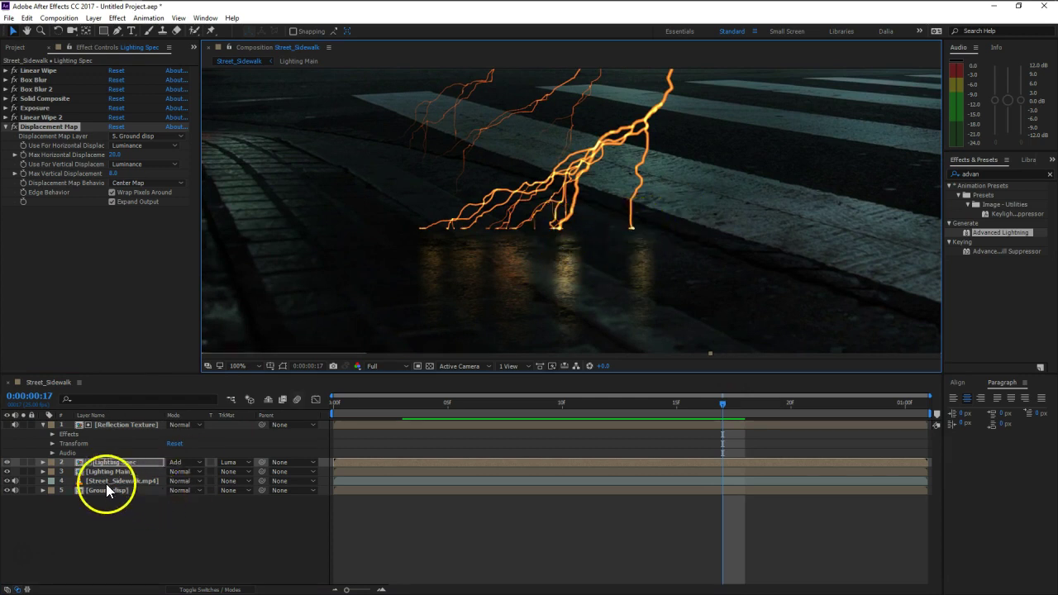
# Duplicate the Reflection Texture and Lighting Spec layers together
pyautogui.click(42, 425)
pyautogui.keyDown('shift'); pyautogui.click(108, 425); pyautogui.keyUp('shift')
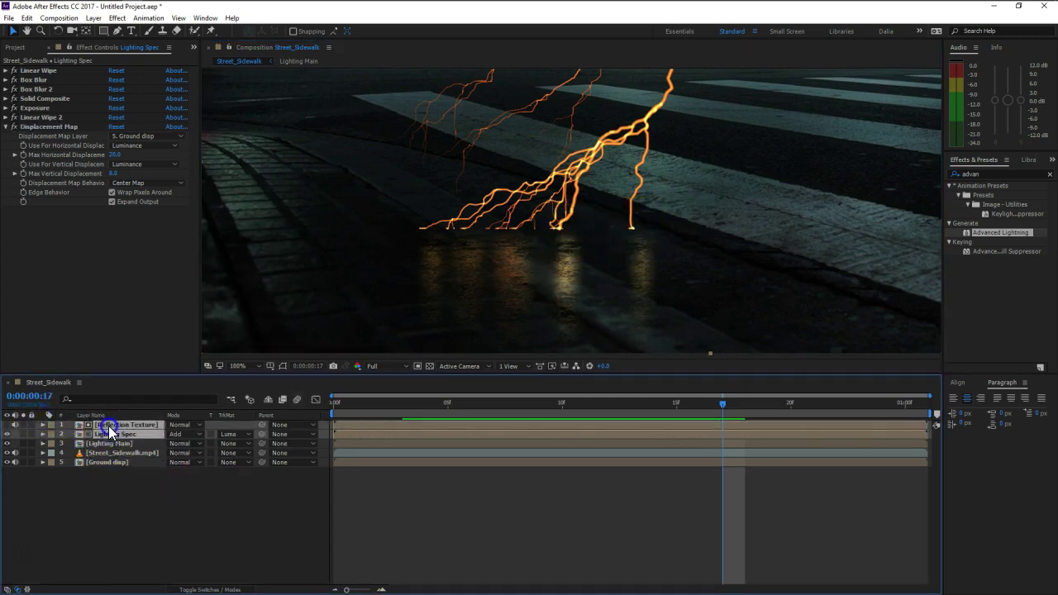
pyautogui.hotkey('ctrl', 'd')
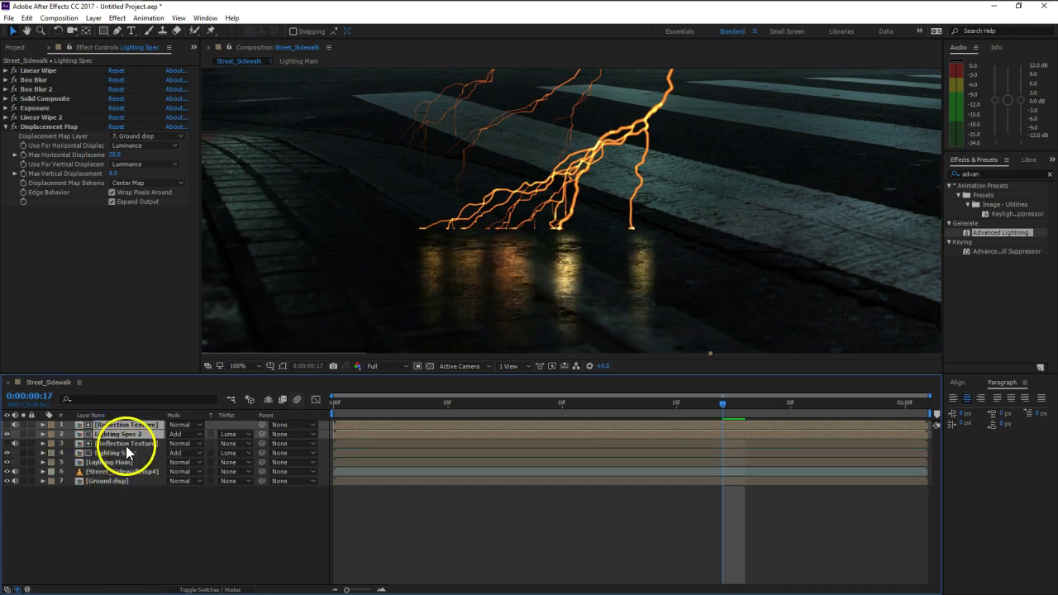
# Set Lighting Spec 2's Box Blur radius to 6
pyautogui.click(107, 444)
pyautogui.click(107, 435)
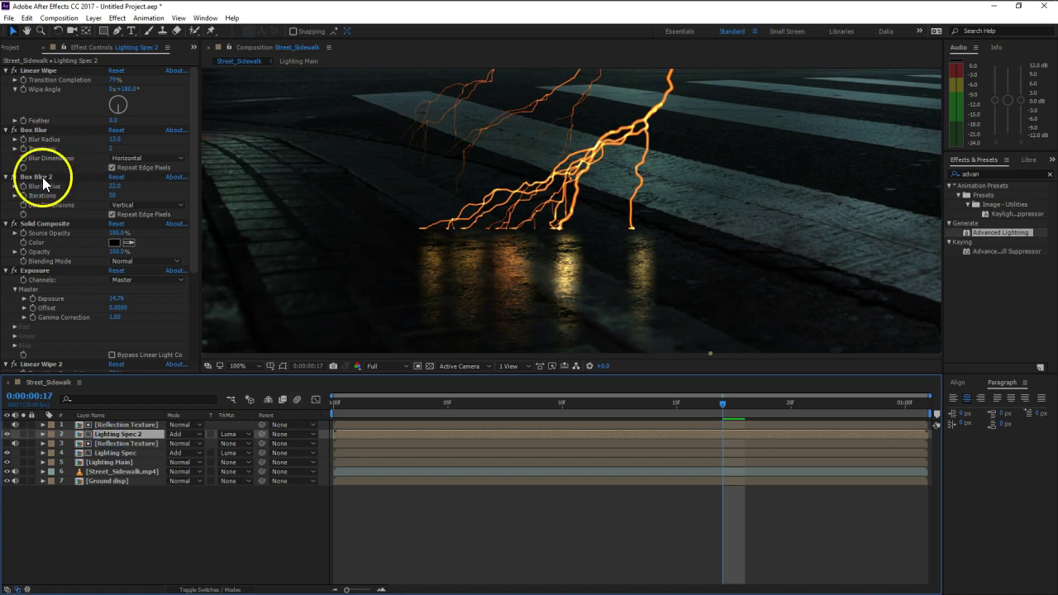
pyautogui.click(114, 139)
pyautogui.press('Return')
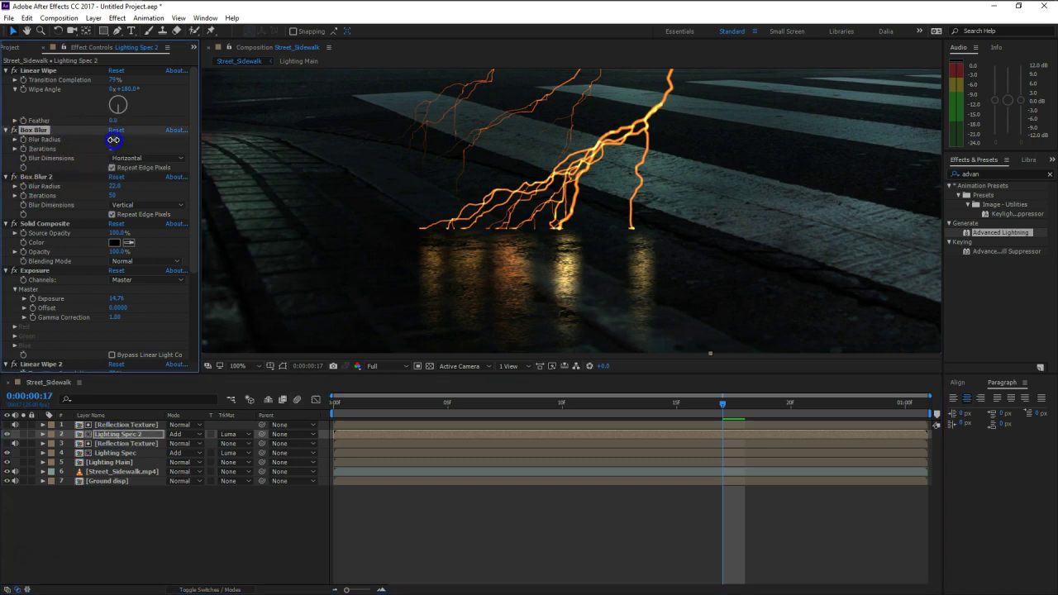
pyautogui.moveTo(106, 139); pyautogui.dragTo(110, 140)
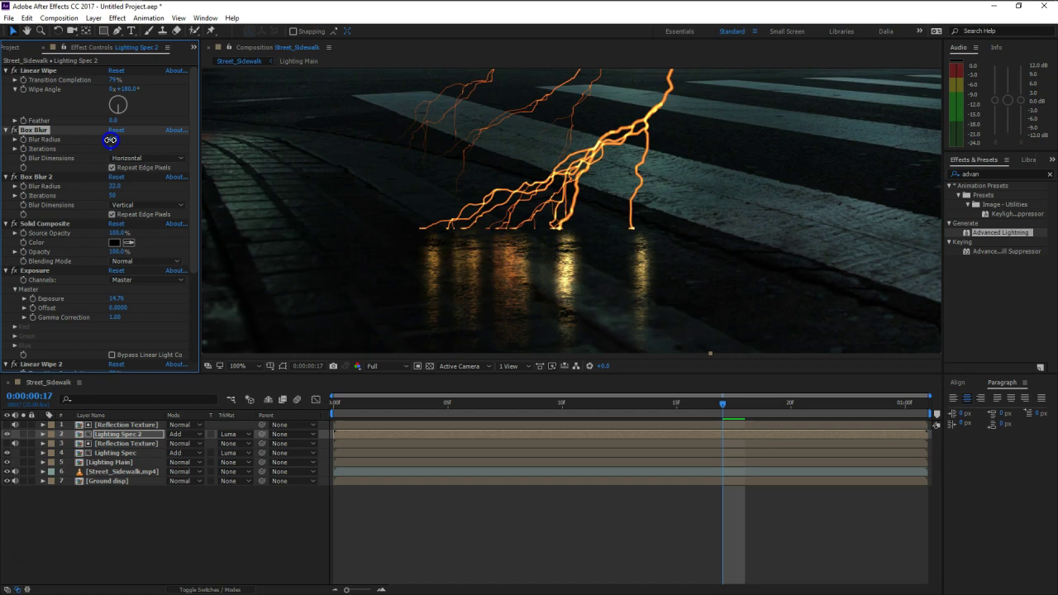
pyautogui.moveTo(52, 433); pyautogui.dragTo(87, 443)
# With Lighting Spec 2 soloed, shrink Box Blur 2's radius to 1 for small glow spots
pyautogui.click(25, 434)
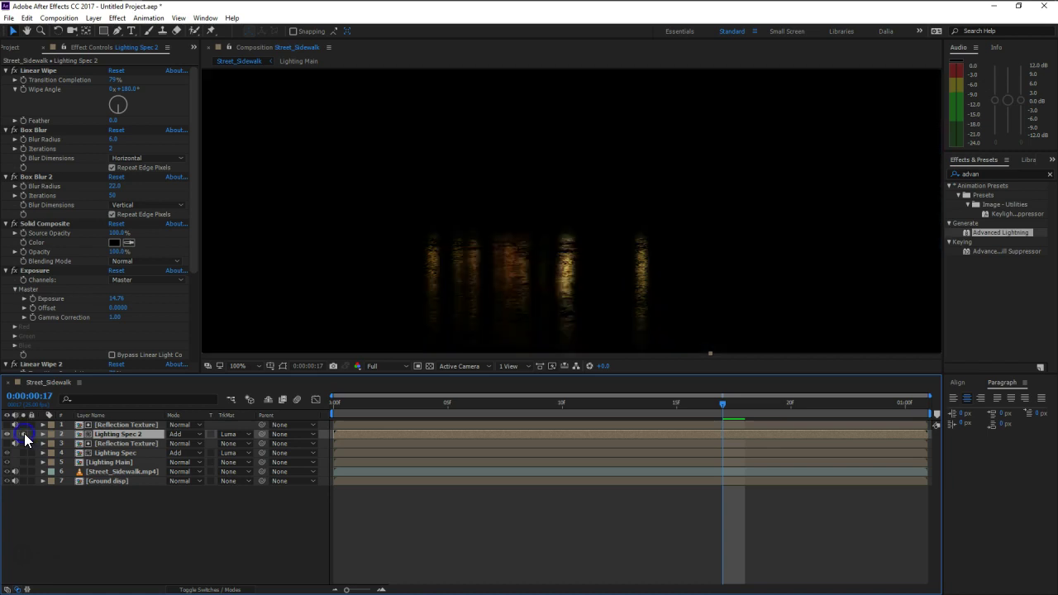
pyautogui.scroll(-2, 57, 210)
pyautogui.scroll(-3, 57, 212)
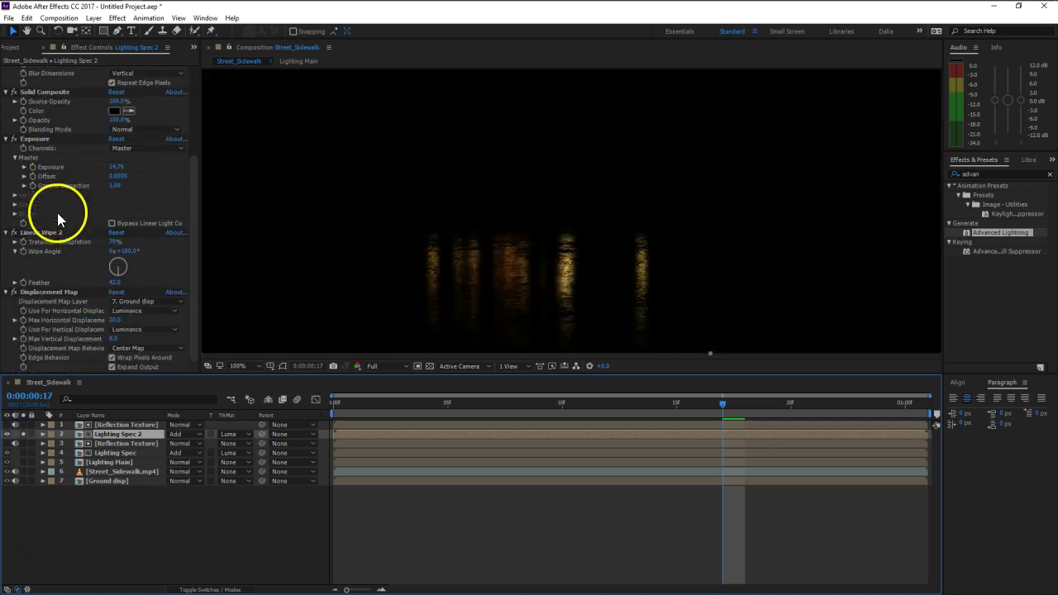
pyautogui.scroll(2, 57, 233)
pyautogui.scroll(3, 57, 233)
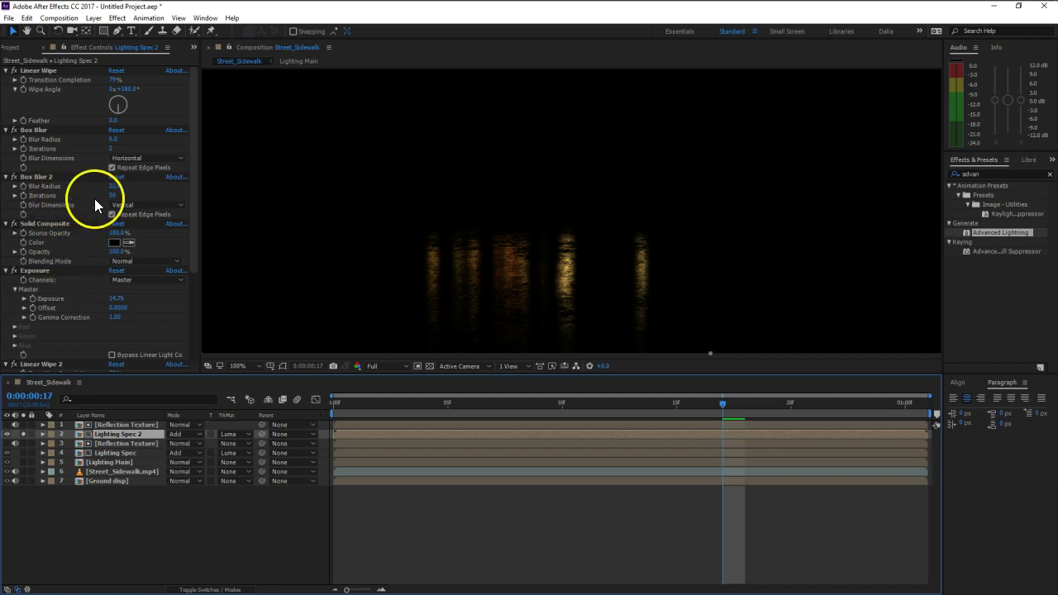
pyautogui.click(113, 186)
pyautogui.moveTo(112, 186); pyautogui.dragTo(108, 187)
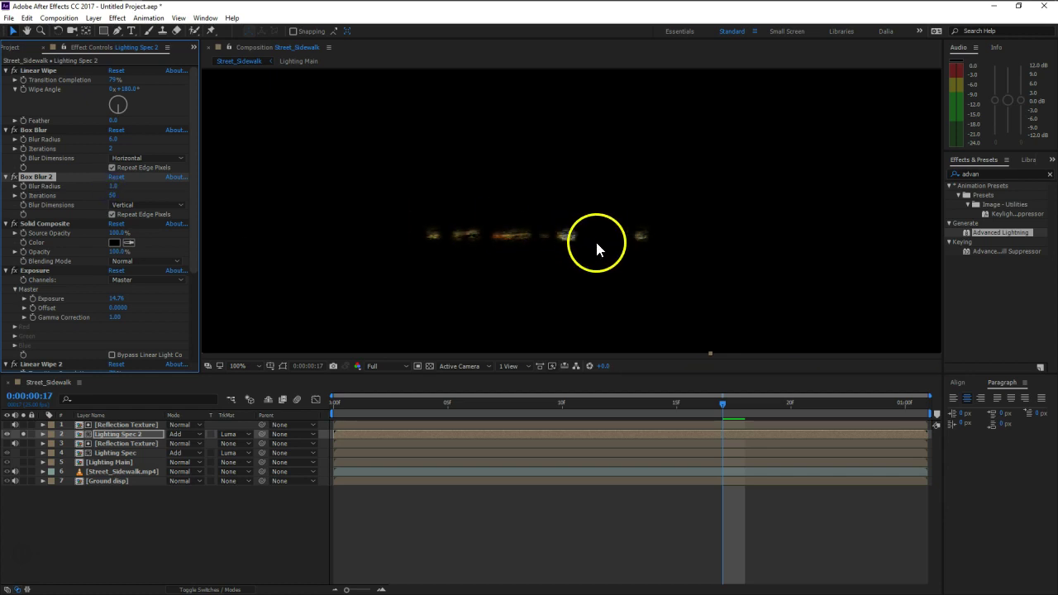
pyautogui.click(23, 434)
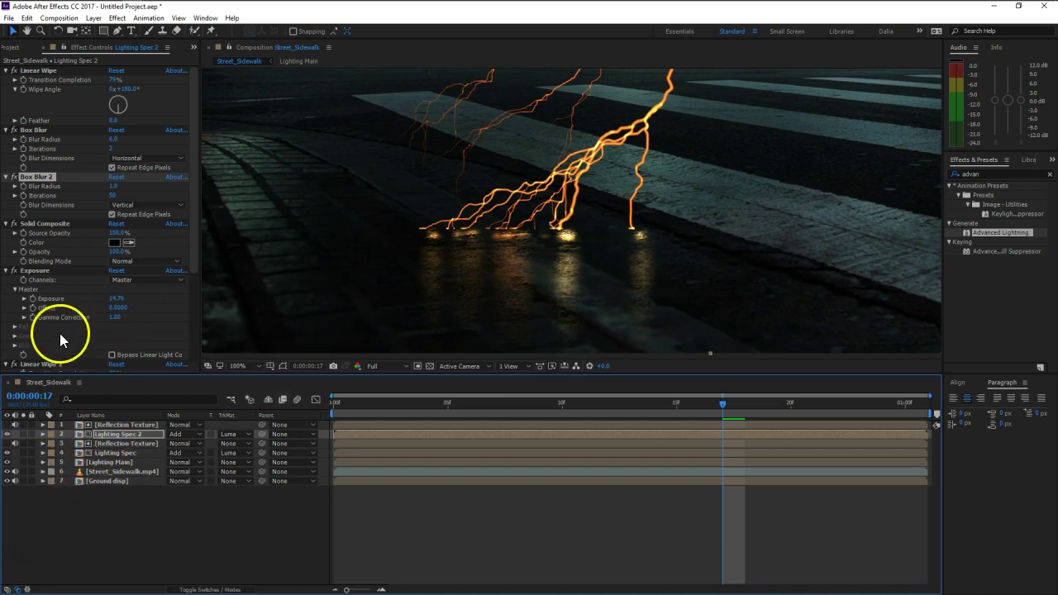
# Delete the Displacement Map effect from Lighting Spec 2
pyautogui.scroll(-5, 58, 335)
pyautogui.click(59, 292)
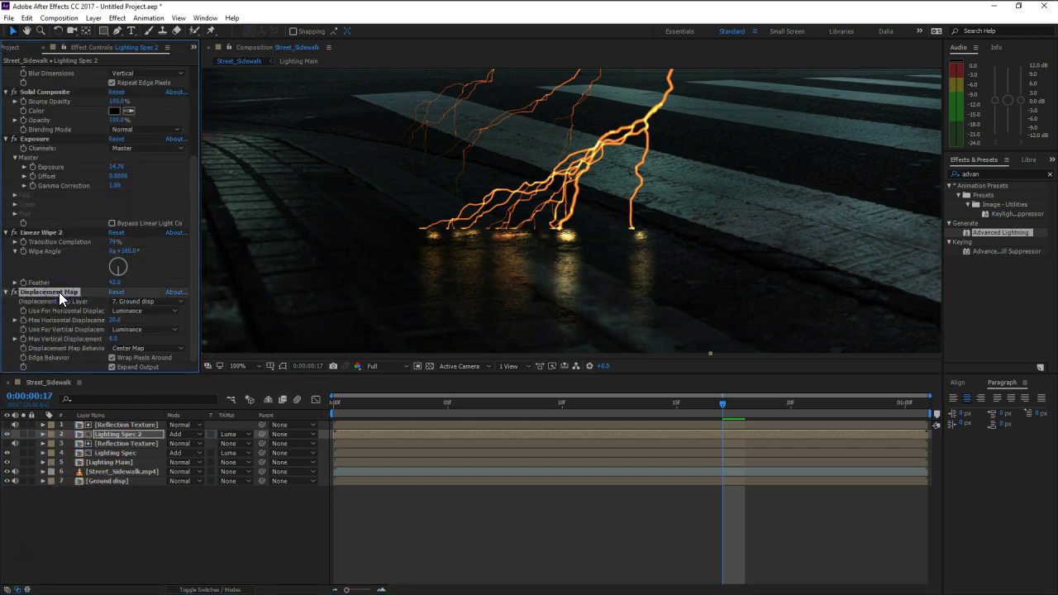
pyautogui.press('Delete')
pyautogui.click(108, 357)
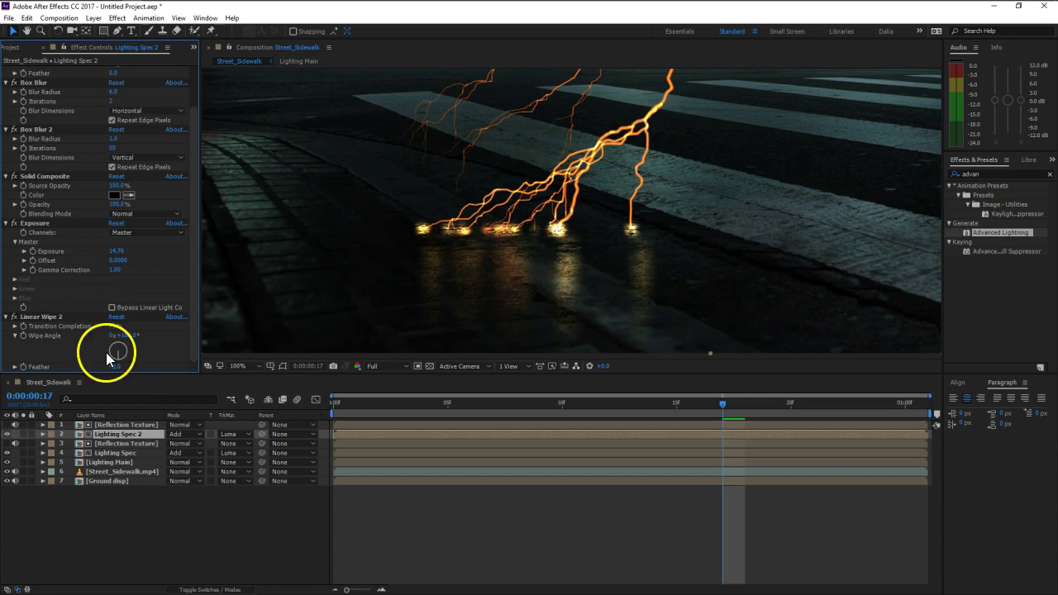
pyautogui.click(115, 453)
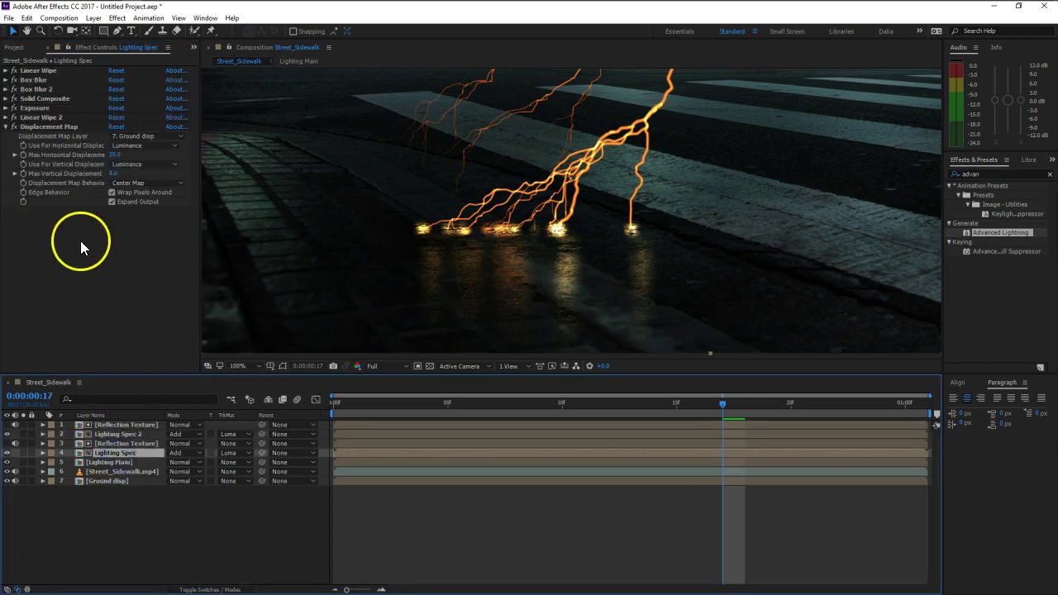
# Set the original Lighting Spec's maximum horizontal displacement to 5
pyautogui.click(115, 155)
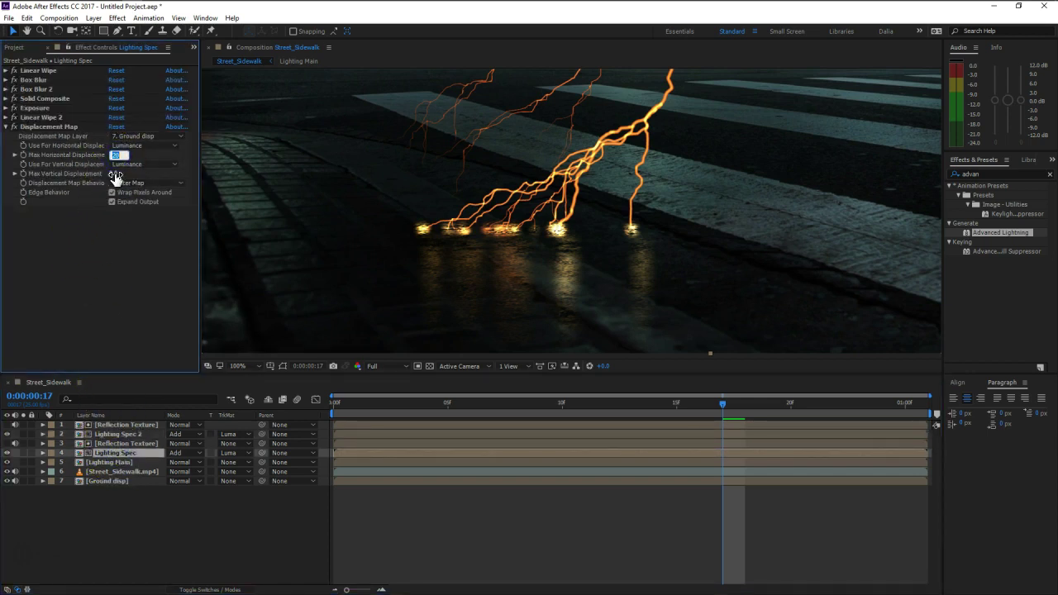
pyautogui.write('5')
pyautogui.press('Return')
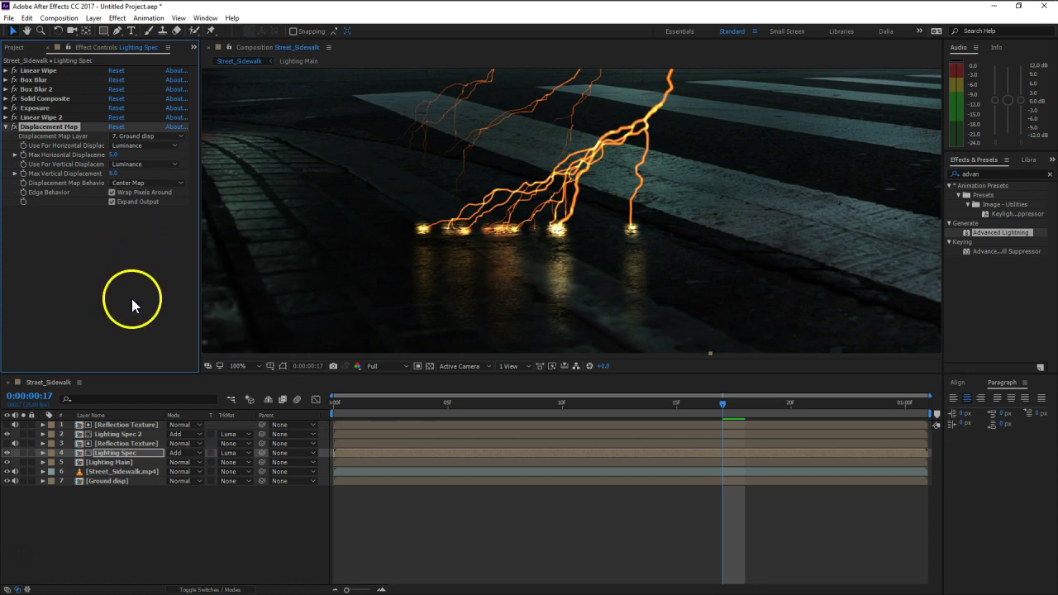
pyautogui.click(158, 529)
# Give Lighting Spec 2's Box Blur 2 a 3.0 radius and 10 iterations
pyautogui.scroll(-4, 596, 231)
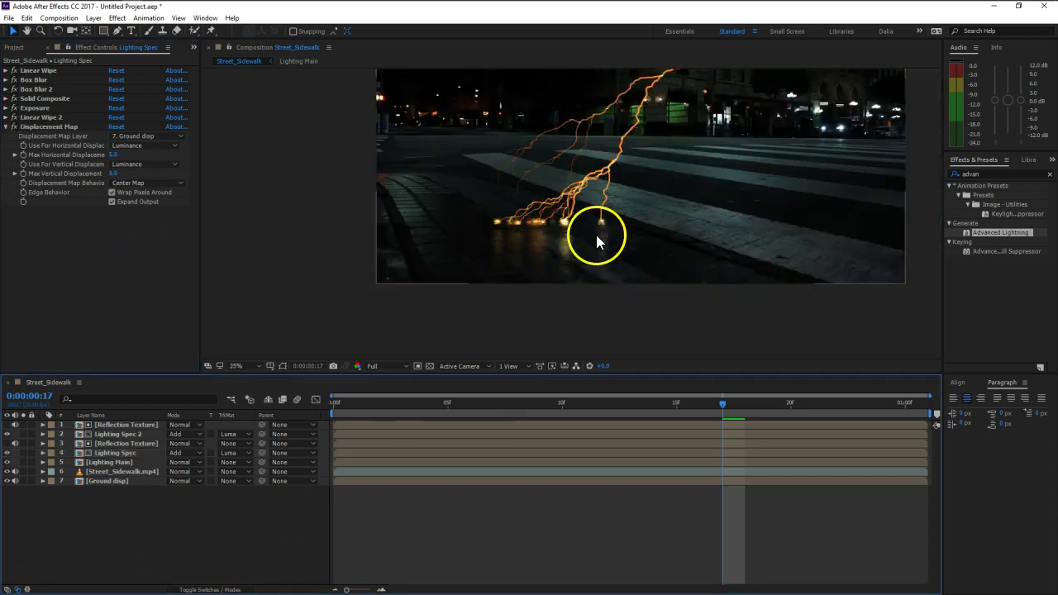
pyautogui.scroll(4, 592, 220)
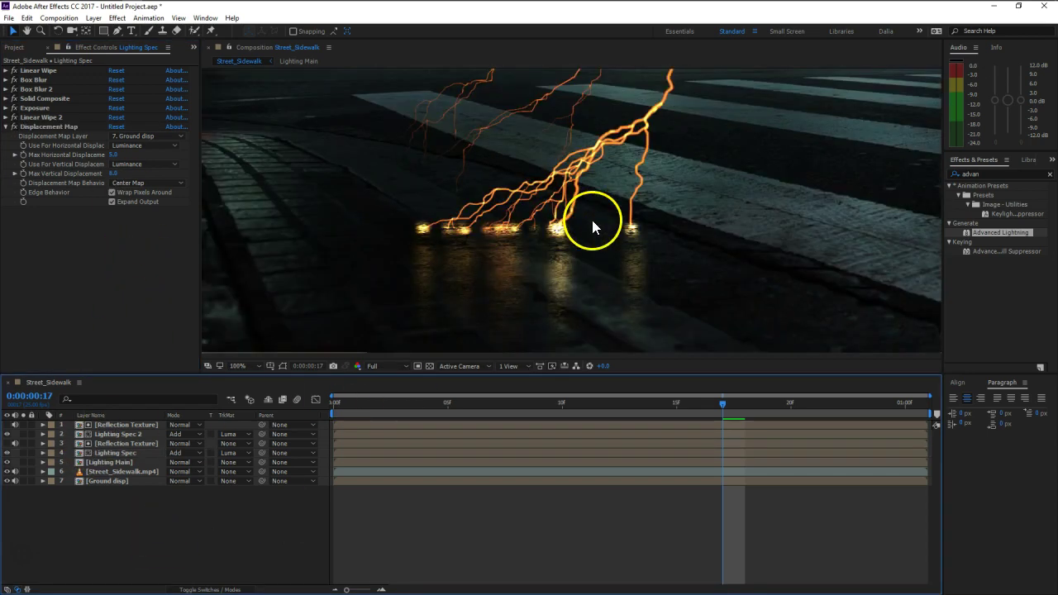
pyautogui.click(106, 434)
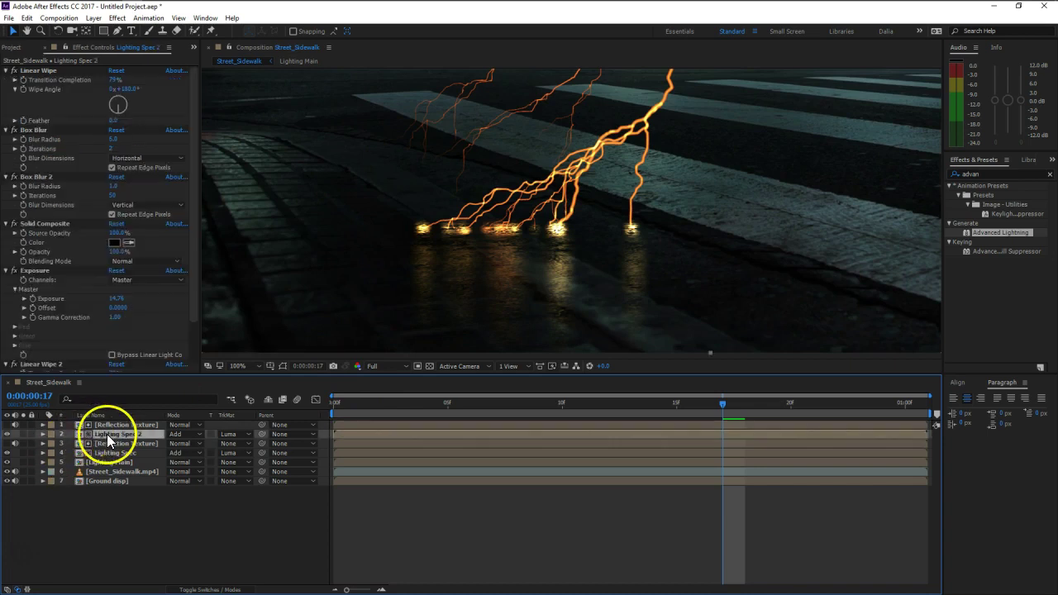
pyautogui.click(115, 188)
pyautogui.moveTo(115, 187); pyautogui.dragTo(115, 188)
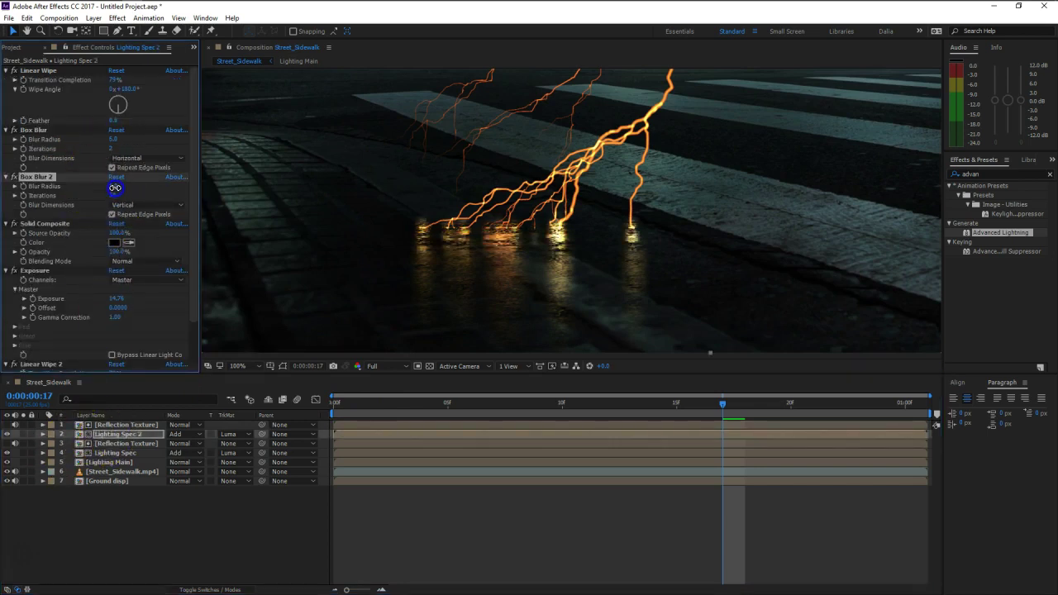
pyautogui.click(120, 205)
pyautogui.click(118, 232)
pyautogui.click(115, 188)
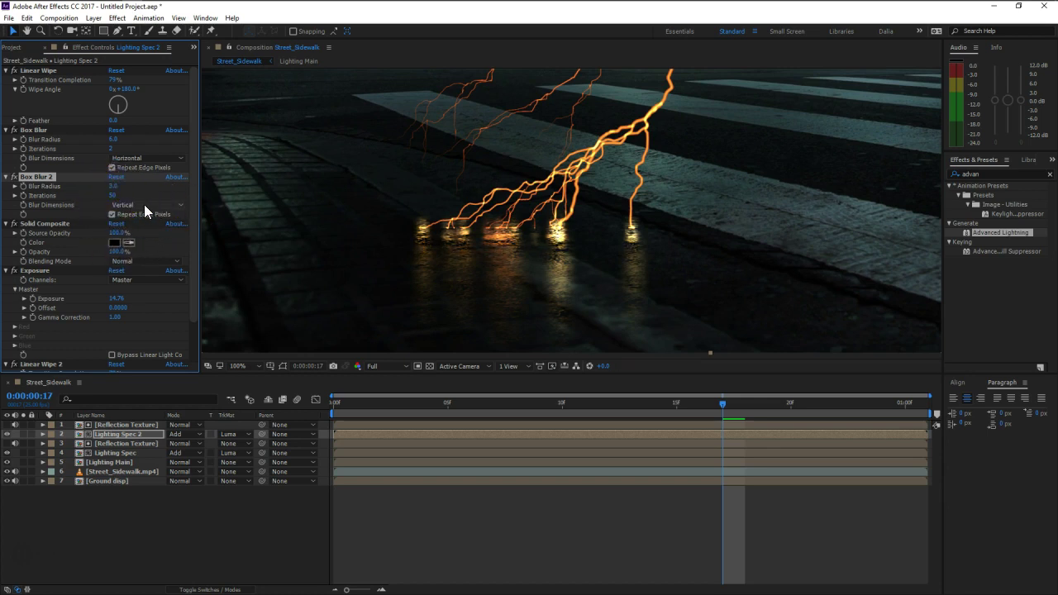
pyautogui.click(112, 195)
pyautogui.moveTo(112, 195); pyautogui.dragTo(84, 194)
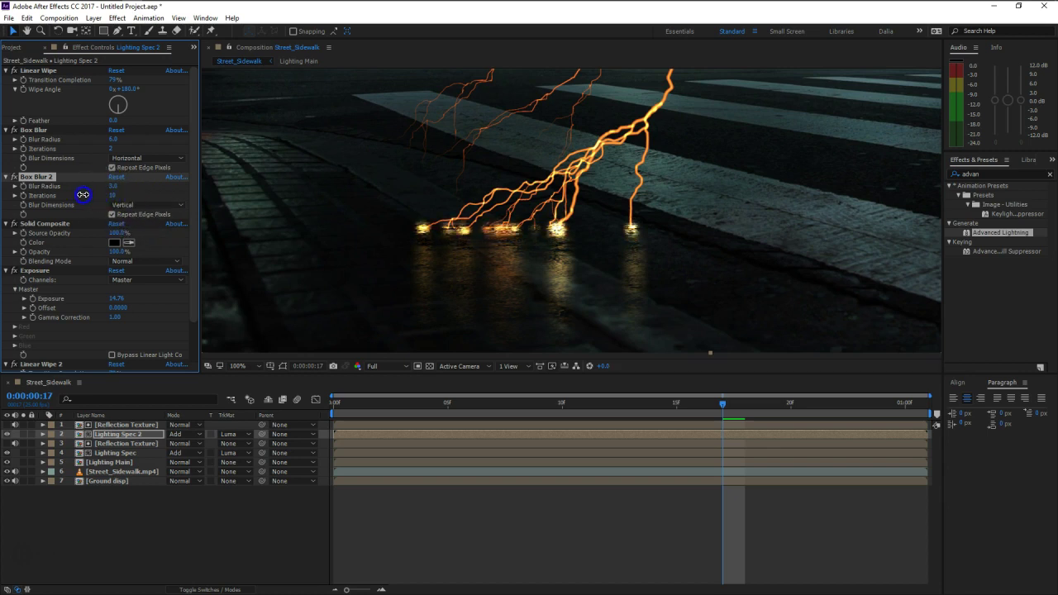
# Fine-tune Lighting Spec 2's horizontal Box Blur radius
pyautogui.moveTo(110, 139); pyautogui.dragTo(110, 141)
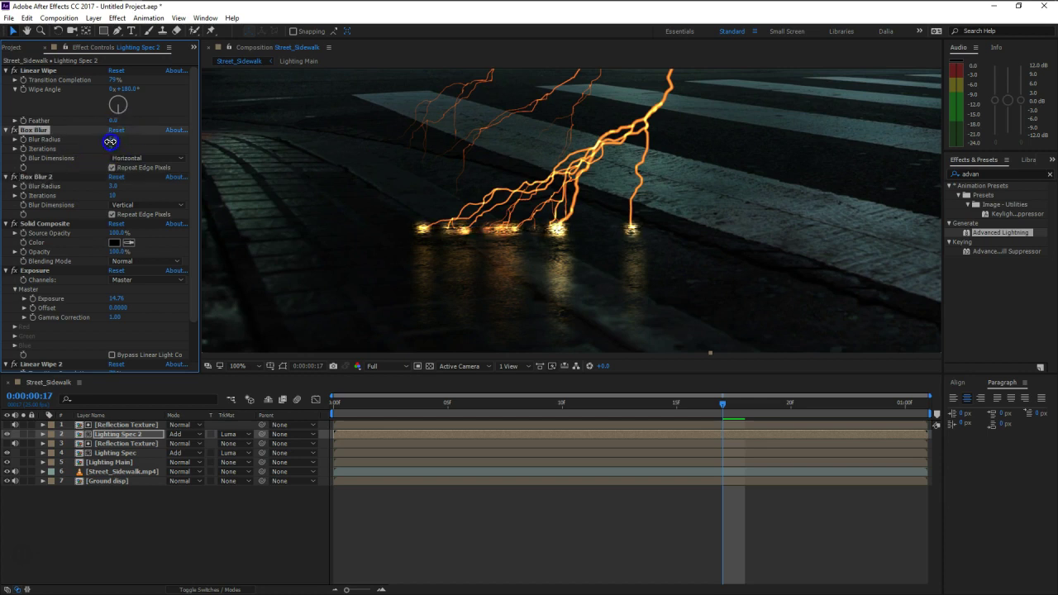
pyautogui.moveTo(110, 142); pyautogui.dragTo(113, 153)
pyautogui.click(591, 243)
pyautogui.click(96, 447)
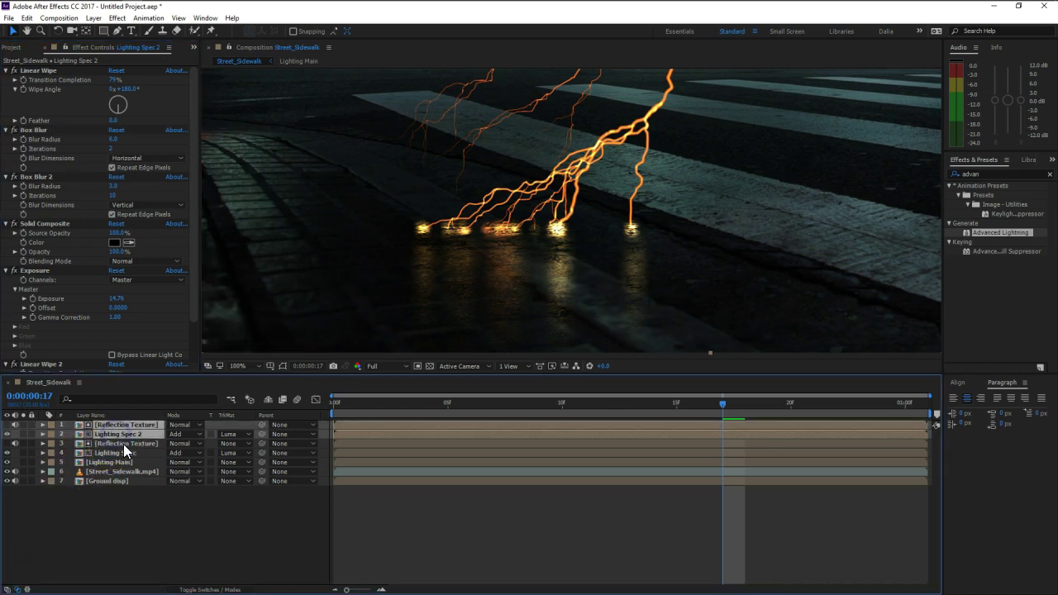
# Duplicate Reflection Texture and Lighting Spec 2, then set Lighting Spec 3's Box Blur to 21.0 and Box Blur 2 to 9.0
pyautogui.hotkey('ctrl', 'd')
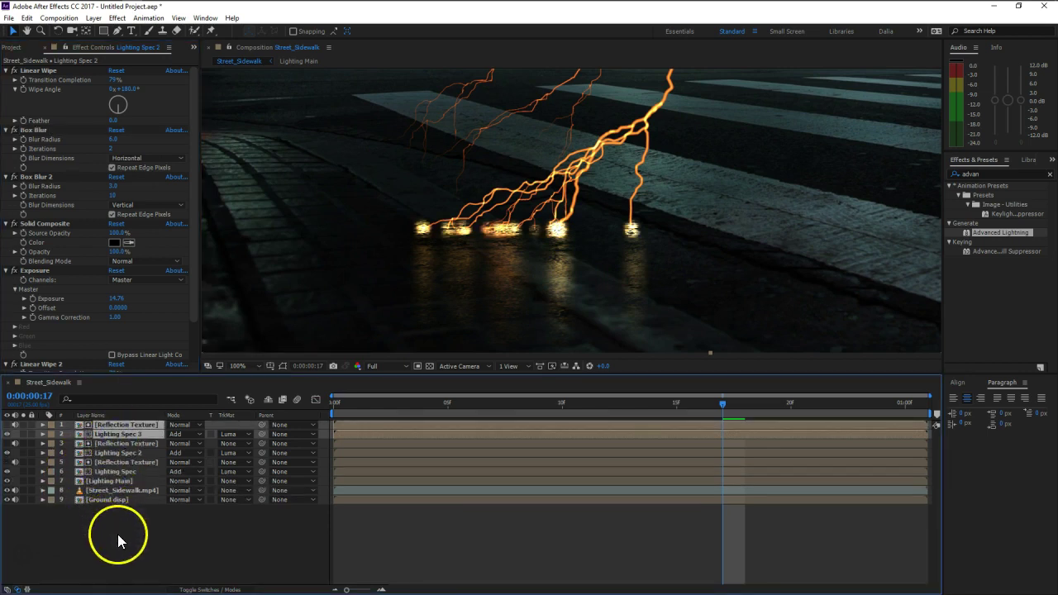
pyautogui.click(118, 534)
pyautogui.click(115, 443)
pyautogui.click(117, 142)
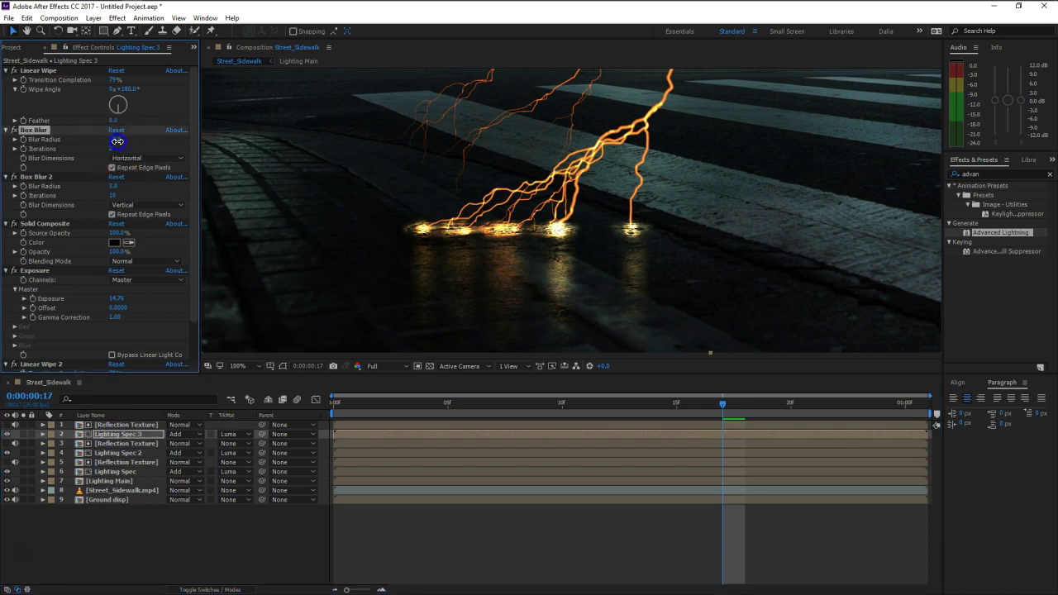
pyautogui.moveTo(119, 172); pyautogui.dragTo(117, 187)
pyautogui.moveTo(118, 187); pyautogui.dragTo(120, 187)
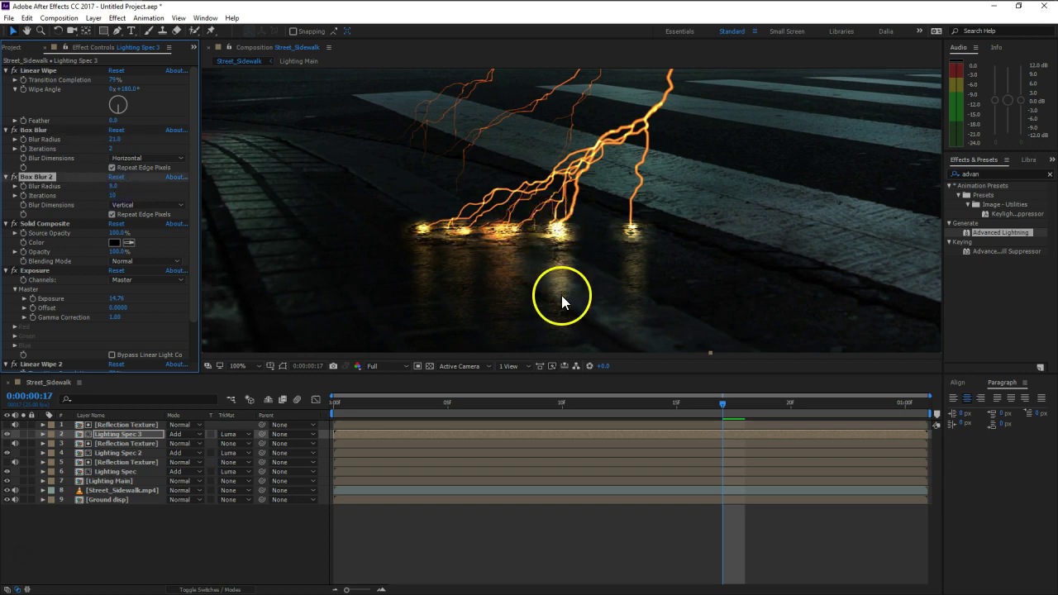
pyautogui.scroll(-2, 527, 248)
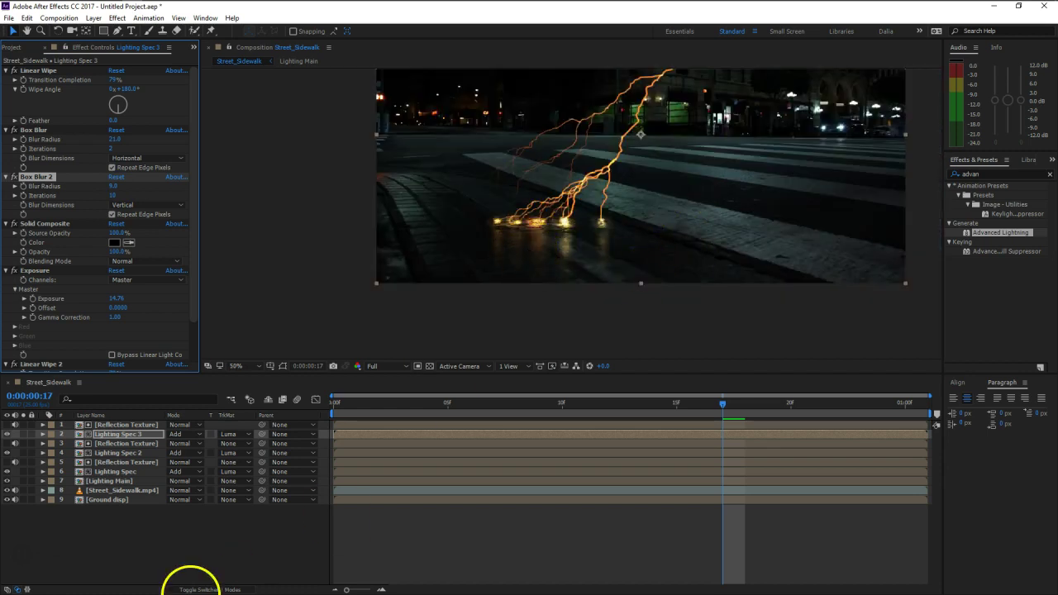
# Preview the lightning animation from the start of the composition
pyautogui.click(195, 568)
pyautogui.click(337, 406)
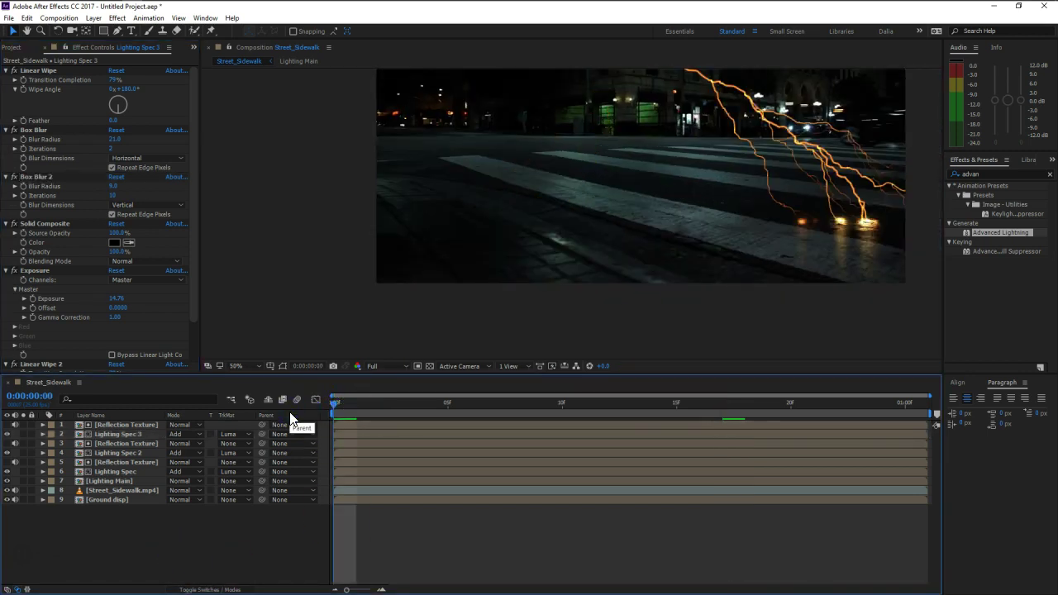
pyautogui.press('space')
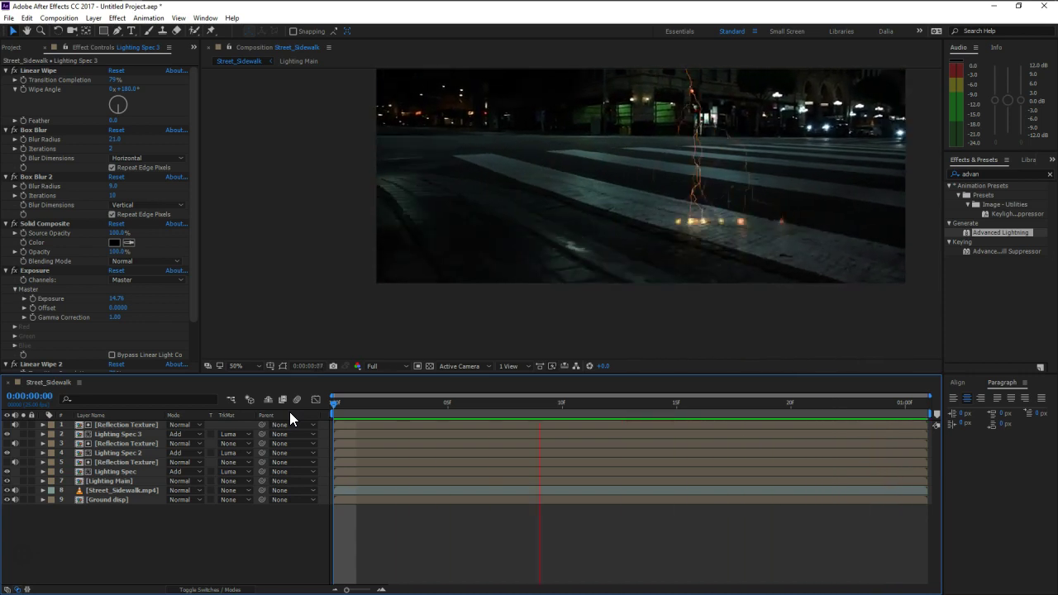
pyautogui.press('space')
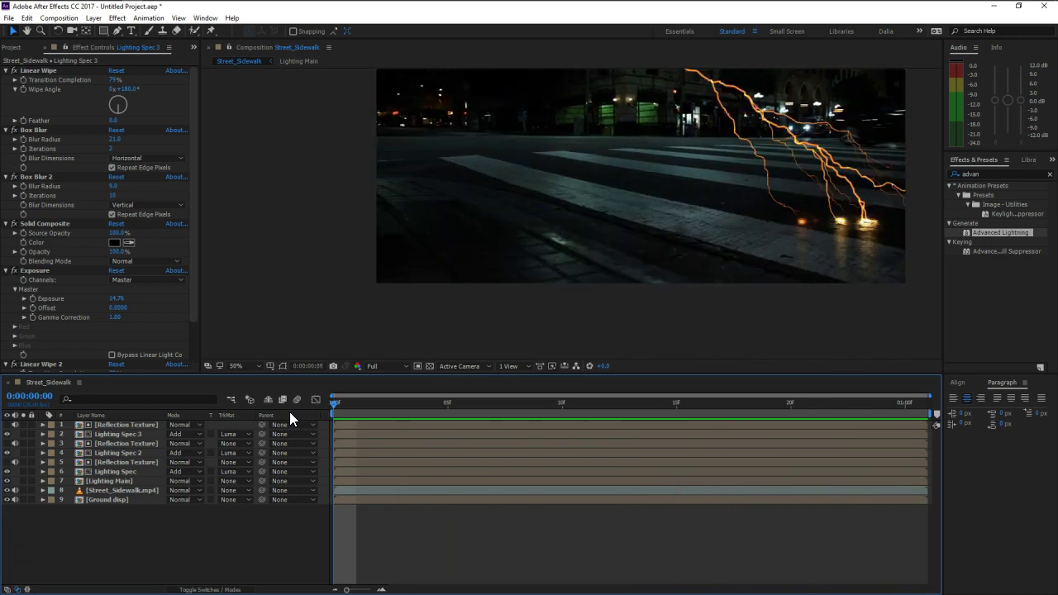
# Remove the Displacement Map effect from Lighting Spec and preview again
pyautogui.click(114, 472)
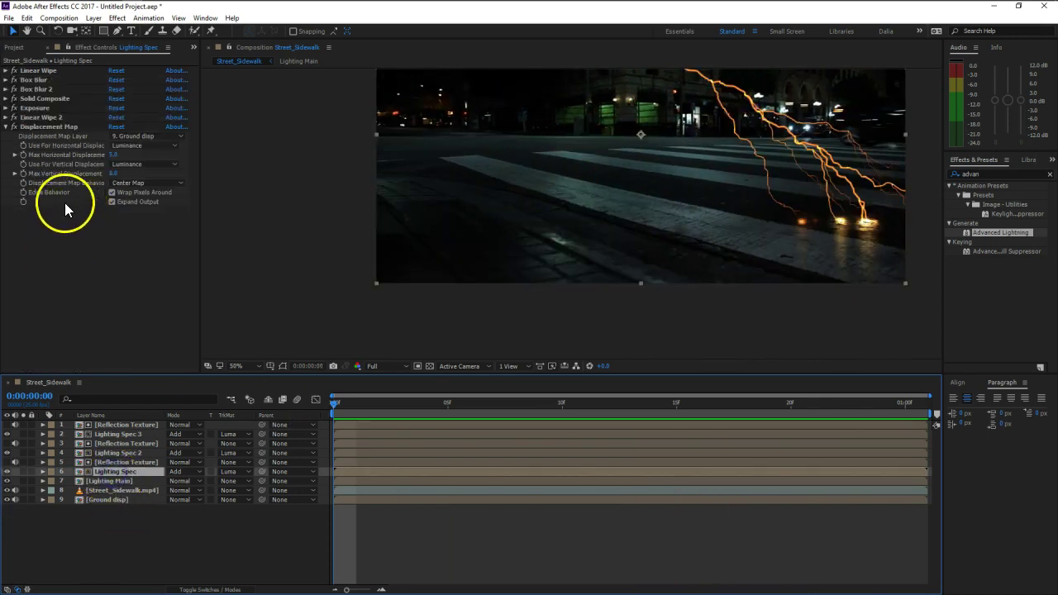
pyautogui.click(37, 128)
pyautogui.press('Delete')
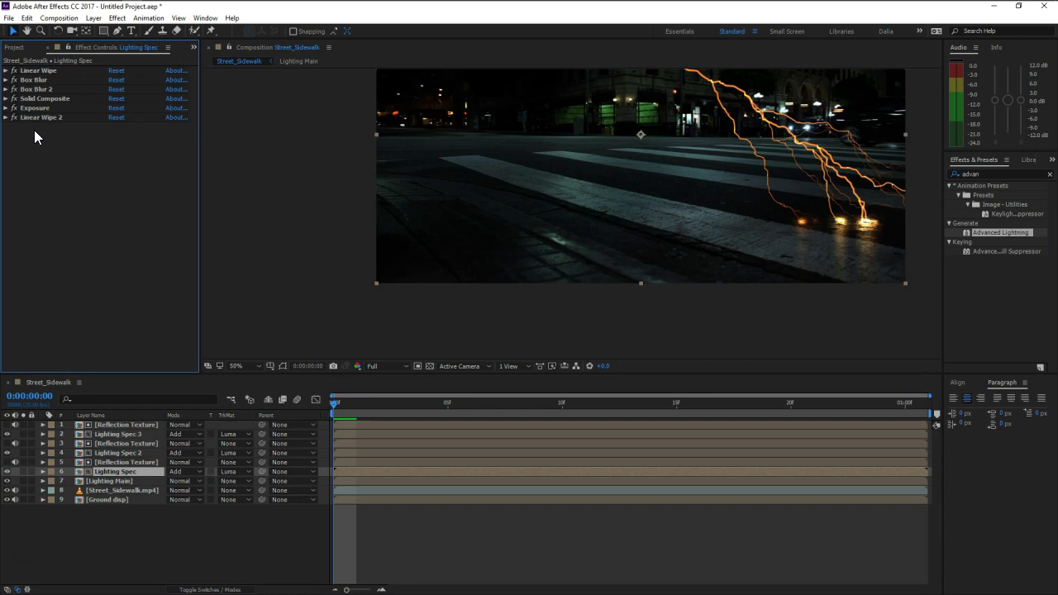
pyautogui.click(108, 454)
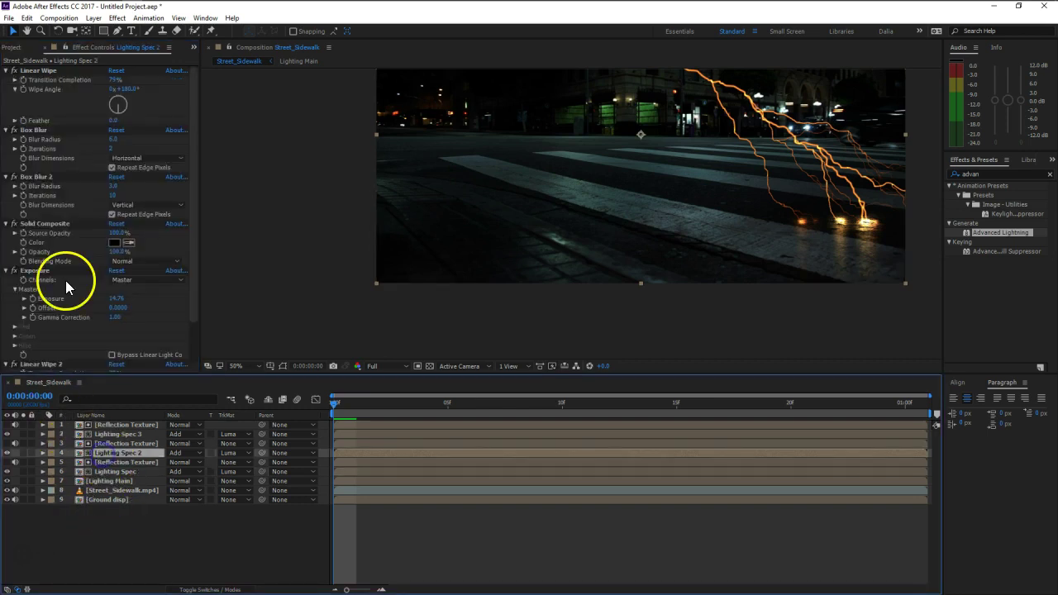
pyautogui.scroll(-3, 45, 349)
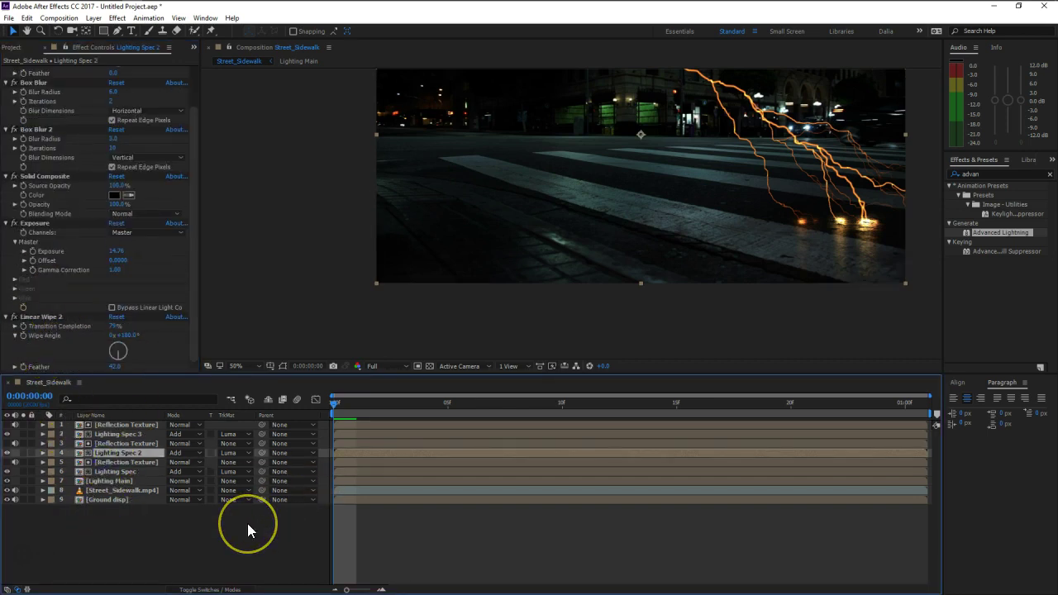
pyautogui.press('space')
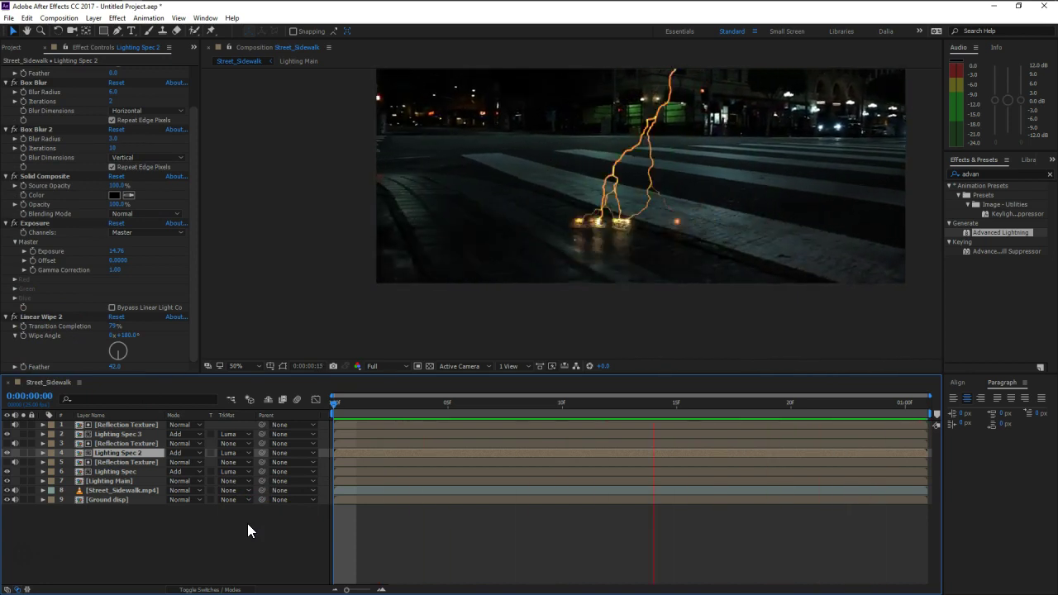
pyautogui.press('space')
# Delete the Ground disp layer
pyautogui.click(191, 524)
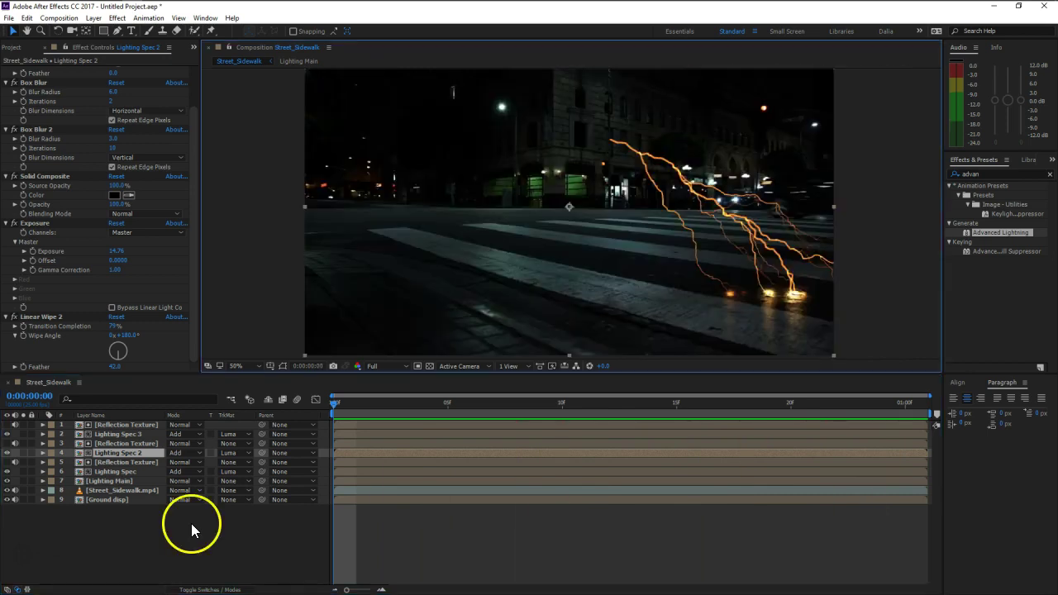
pyautogui.click(116, 501)
pyautogui.press('Delete')
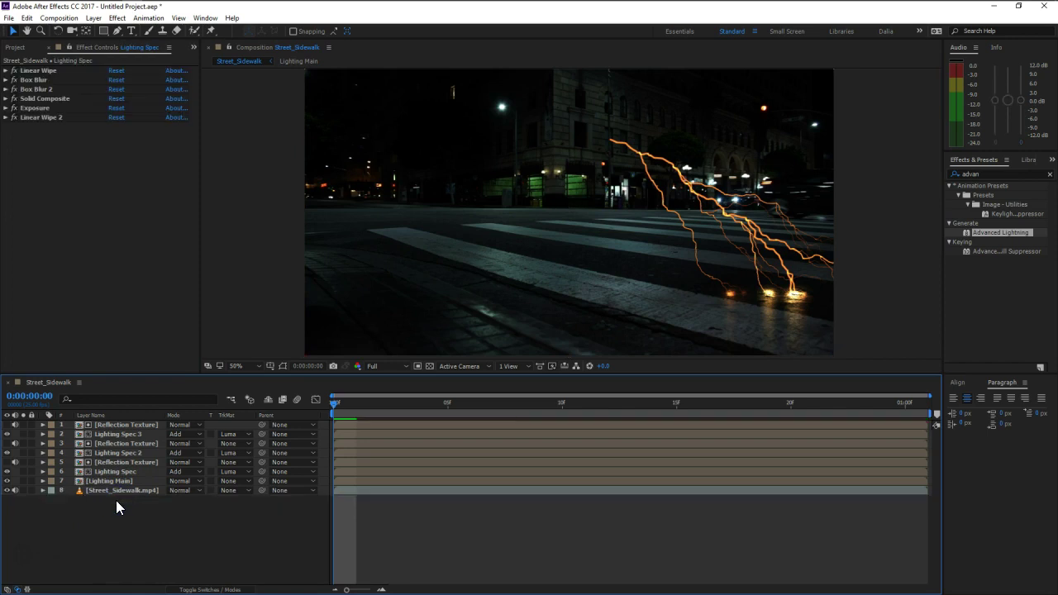
# Duplicate Lighting Main and move the copy to the top of the layer stack
pyautogui.click(117, 481)
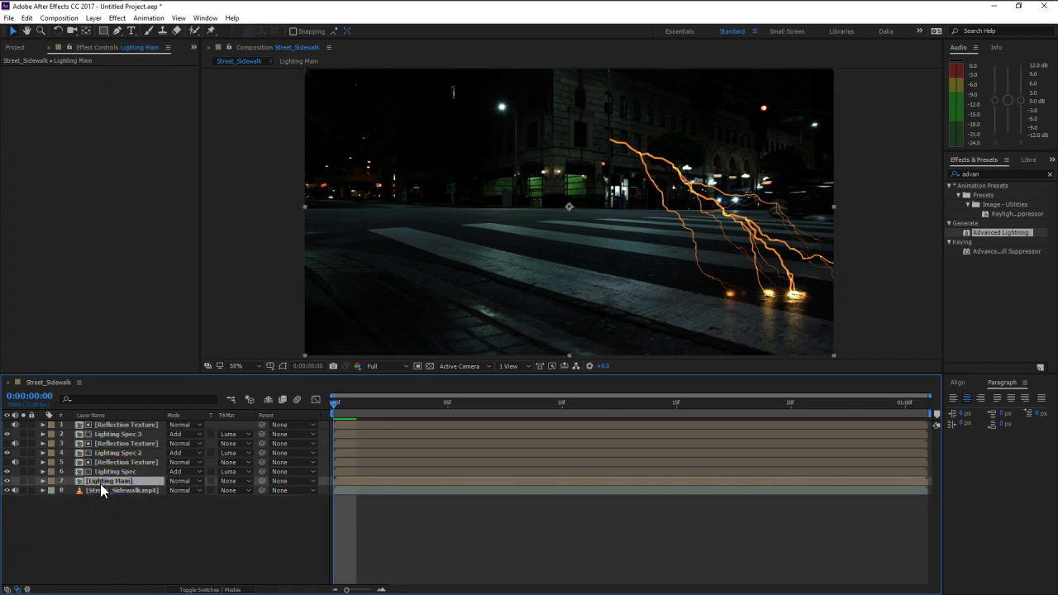
pyautogui.hotkey('ctrl', 'd')
pyautogui.moveTo(106, 482); pyautogui.dragTo(103, 420)
pyautogui.press('Return')
# Name the top copy 'Glow' and apply the Glow effect to it
pyautogui.write('G')
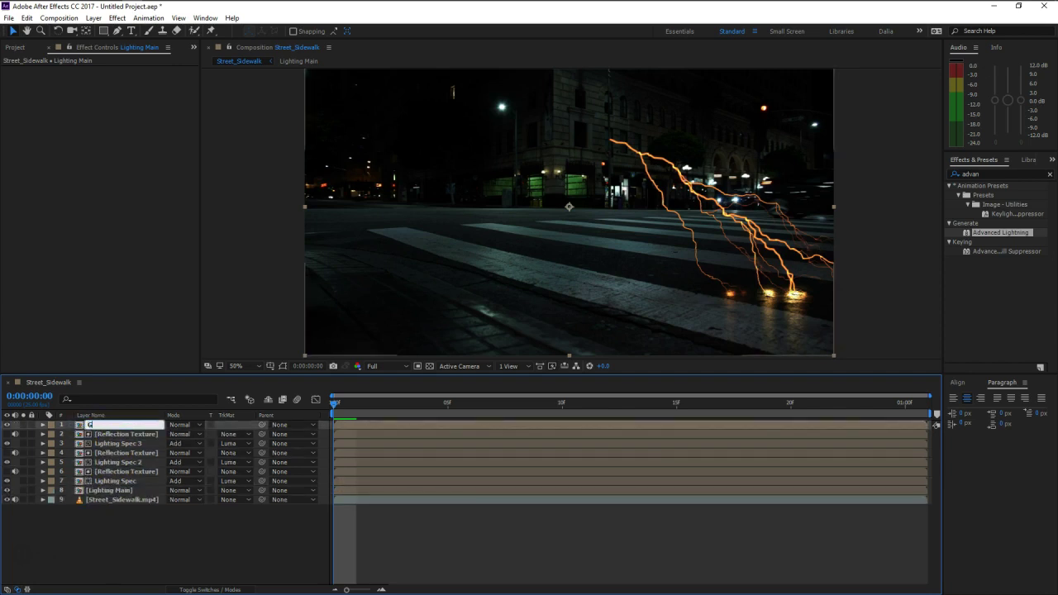
pyautogui.write('low')
pyautogui.press('Return')
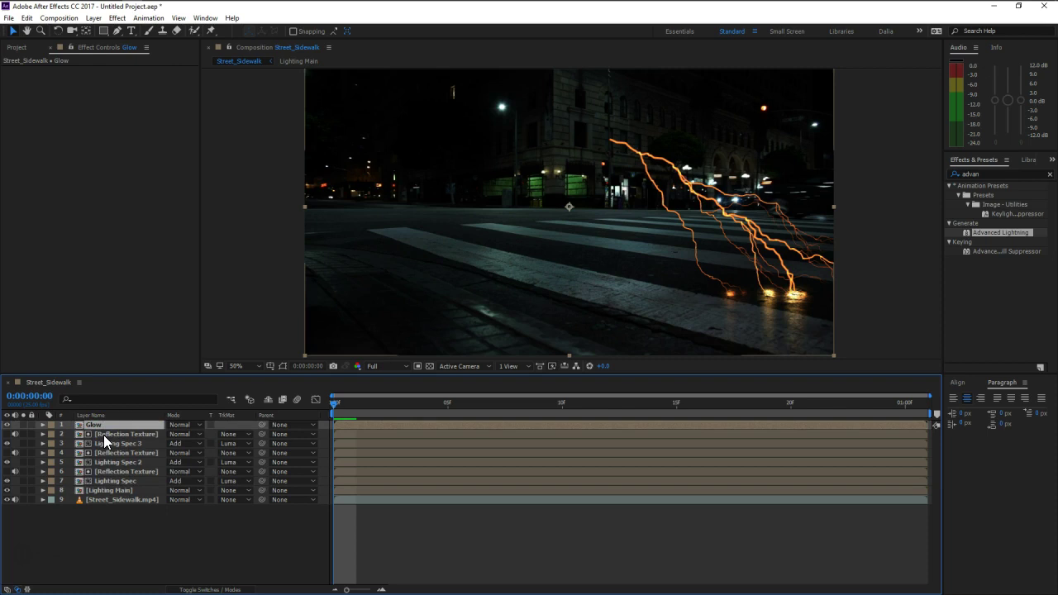
pyautogui.hotkey('ctrl', 'space')
pyautogui.write('glow')
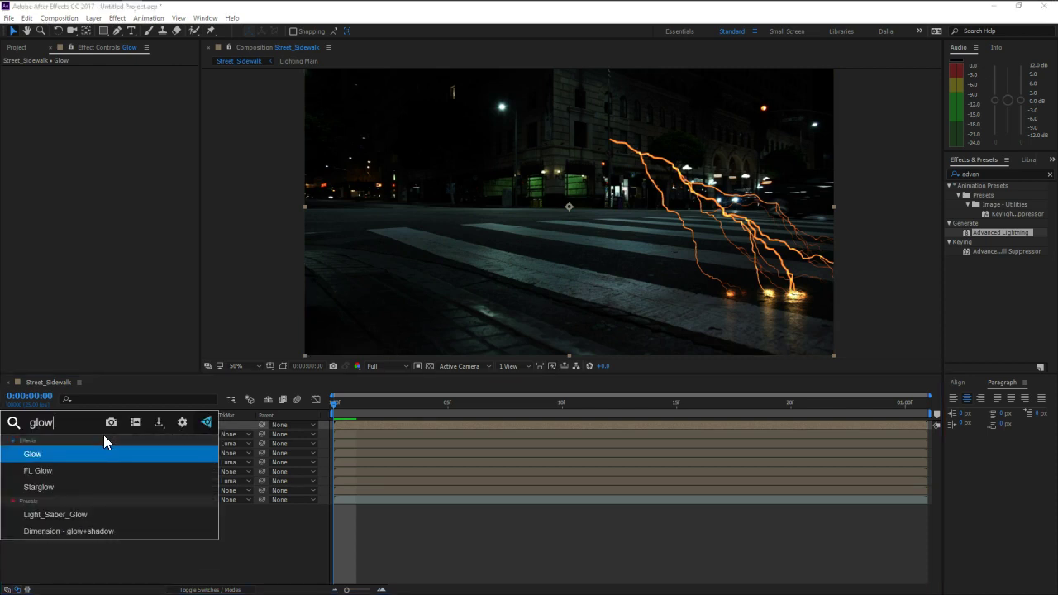
pyautogui.press('Return')
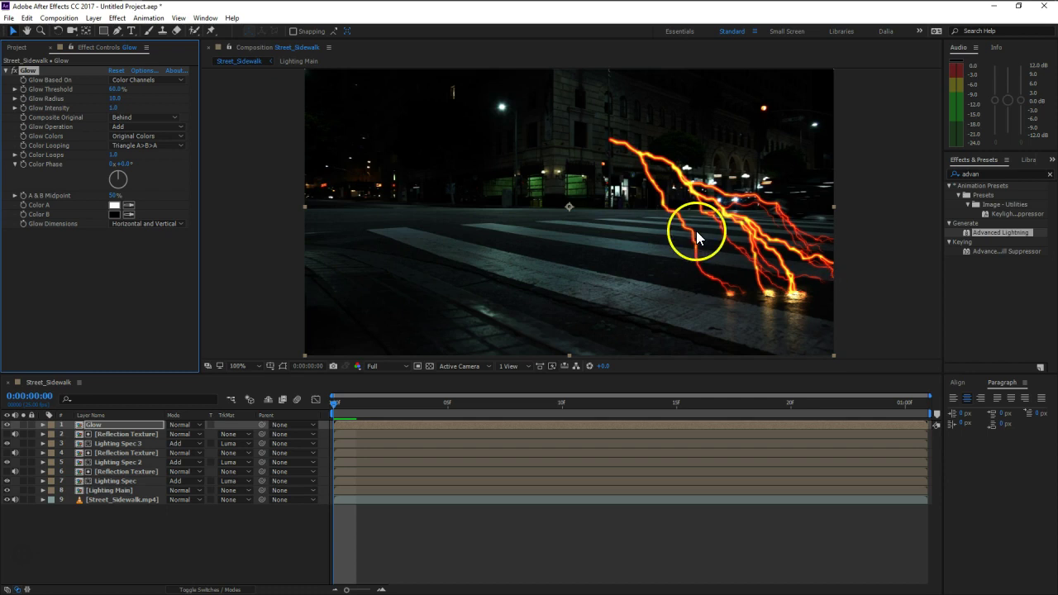
# Set Glow Threshold to 0%, Glow Intensity to 0.1 and Glow Radius to 25
pyautogui.scroll(2, 696, 231)
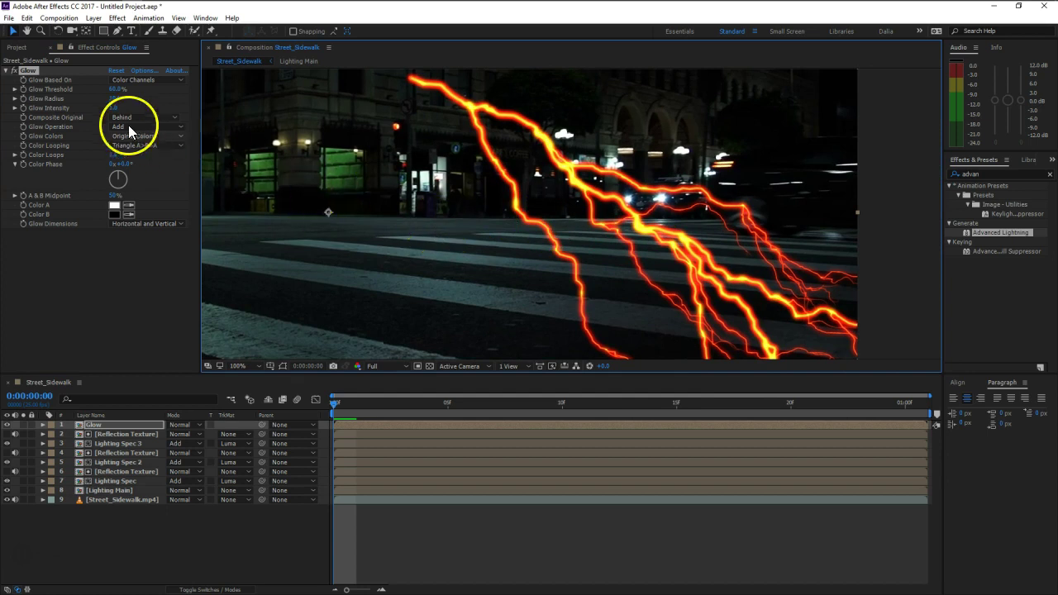
pyautogui.click(117, 89)
pyautogui.write('0')
pyautogui.press('Return')
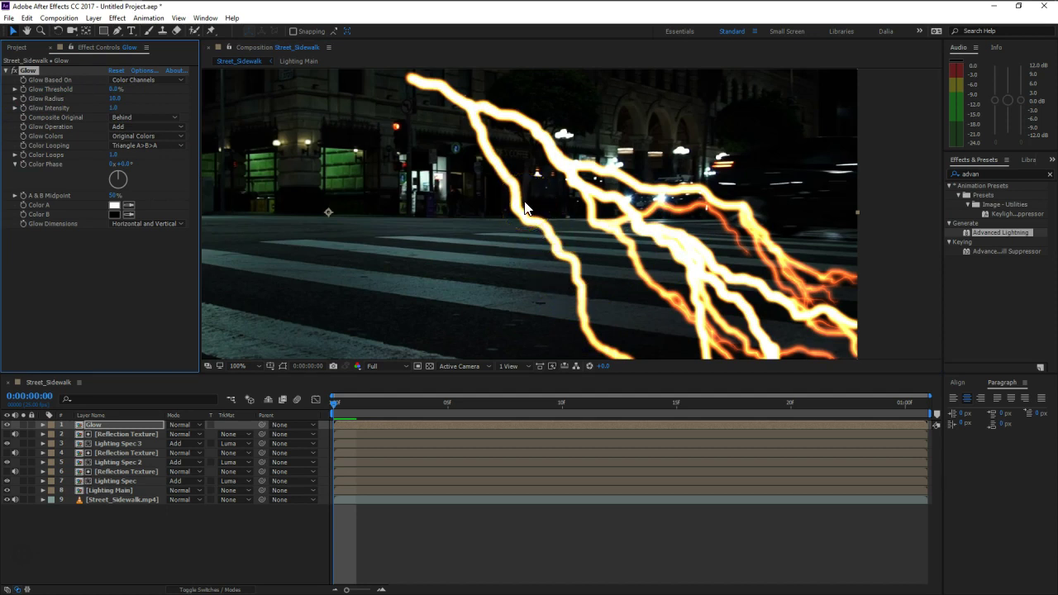
pyautogui.click(114, 112)
pyautogui.write('0.1')
pyautogui.press('Return')
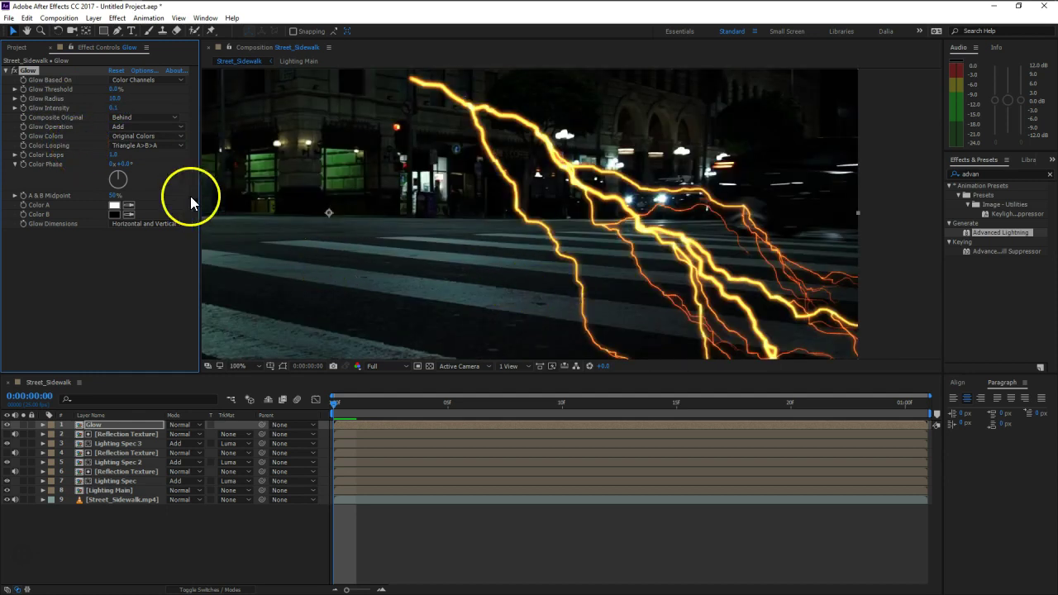
pyautogui.moveTo(116, 101); pyautogui.dragTo(124, 99)
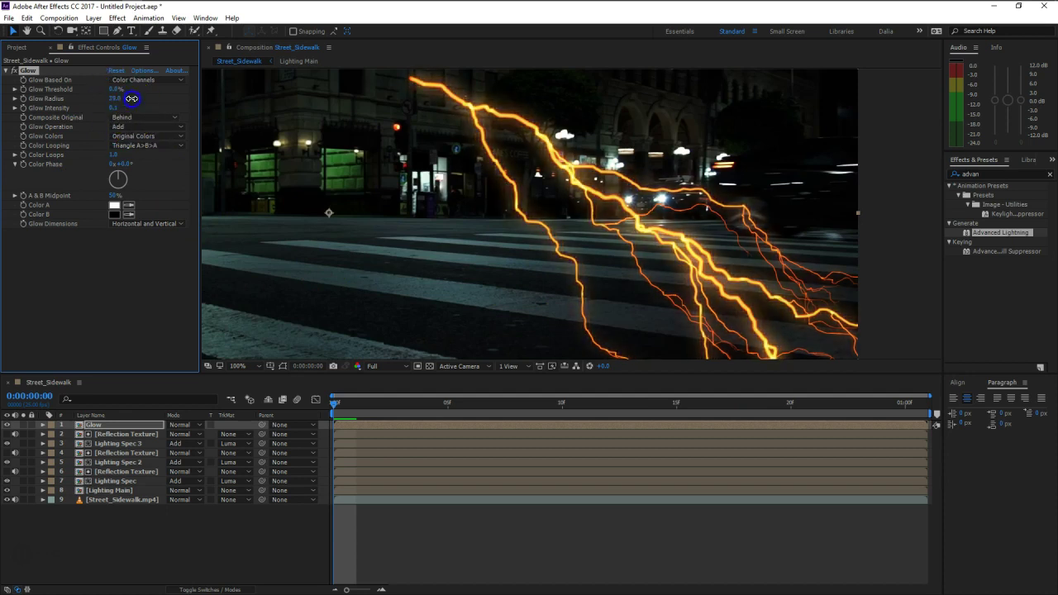
pyautogui.click(464, 251)
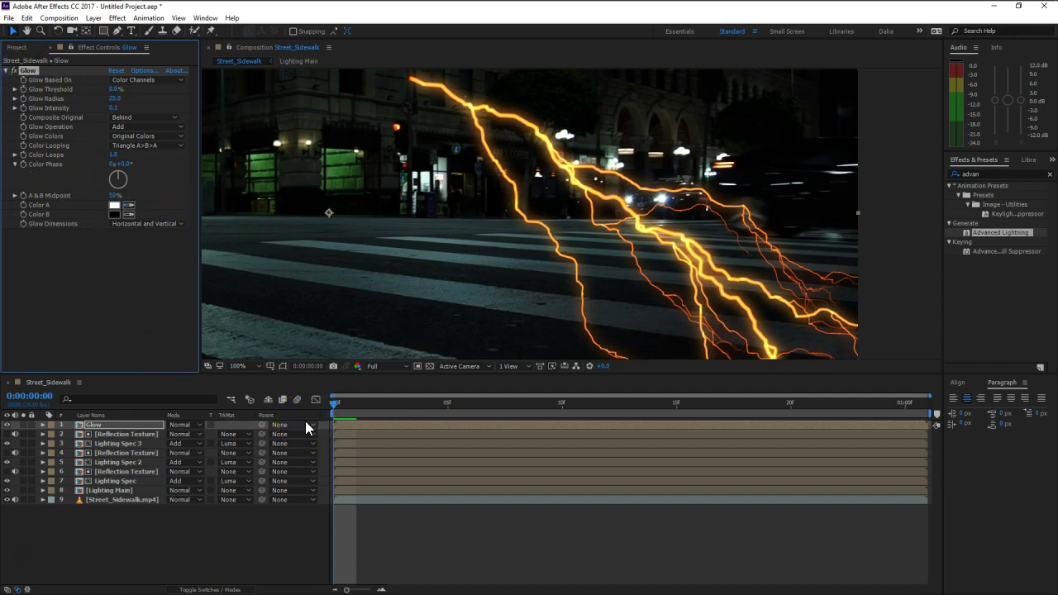
pyautogui.click(90, 426)
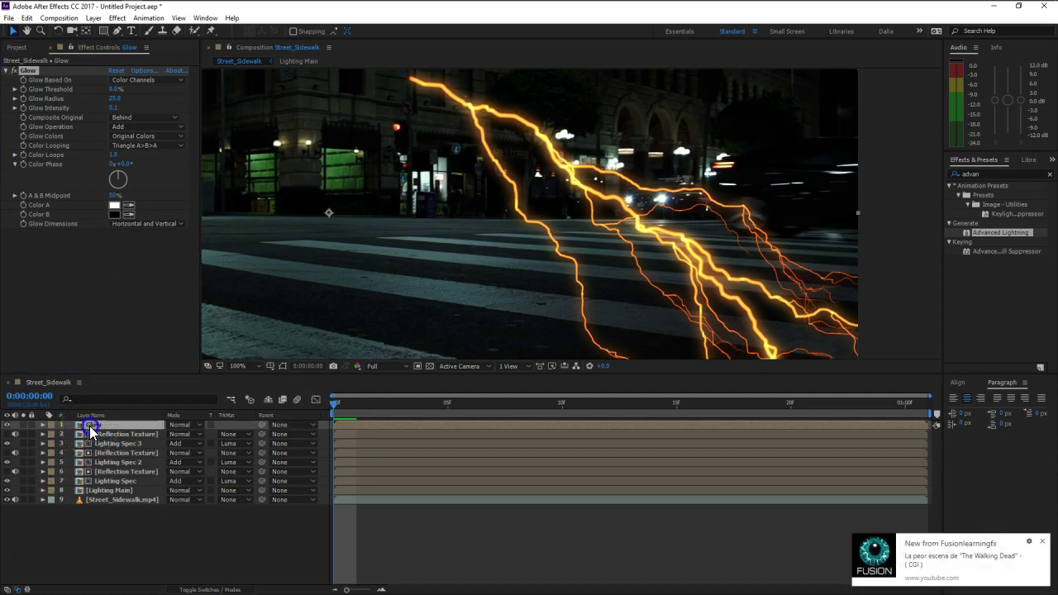
pyautogui.click(1042, 541)
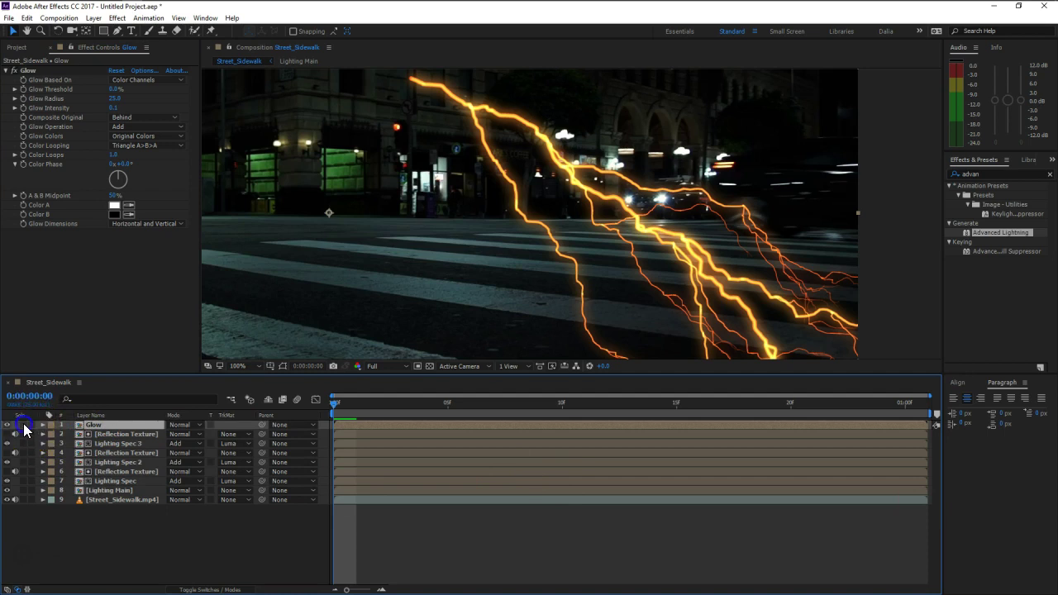
# Solo the Glow layer and add Solid Composite above the Glow effect
pyautogui.click(24, 426)
pyautogui.click(429, 366)
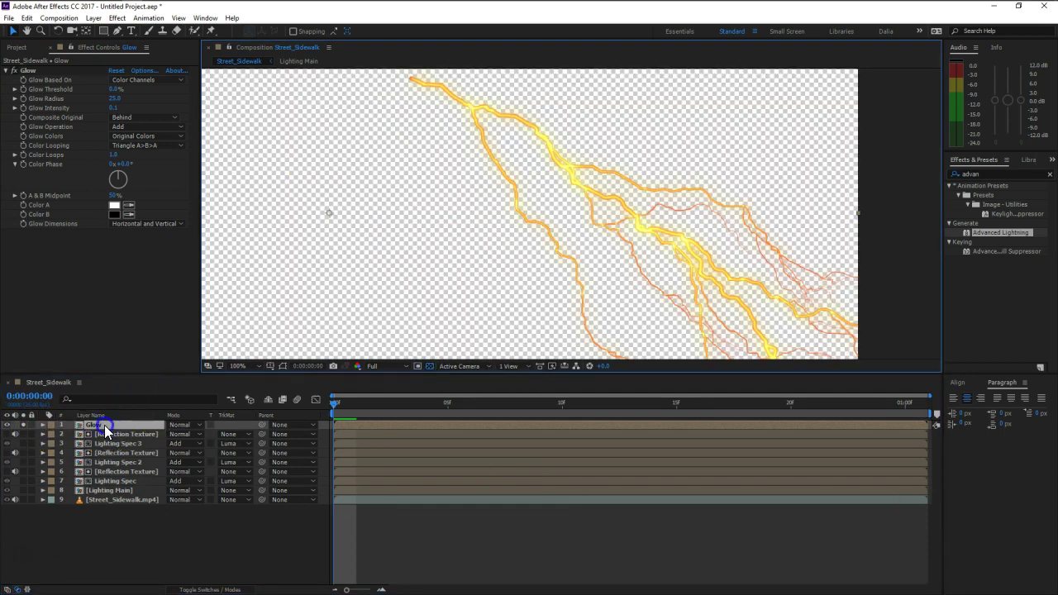
pyautogui.hotkey('ctrl', 'space')
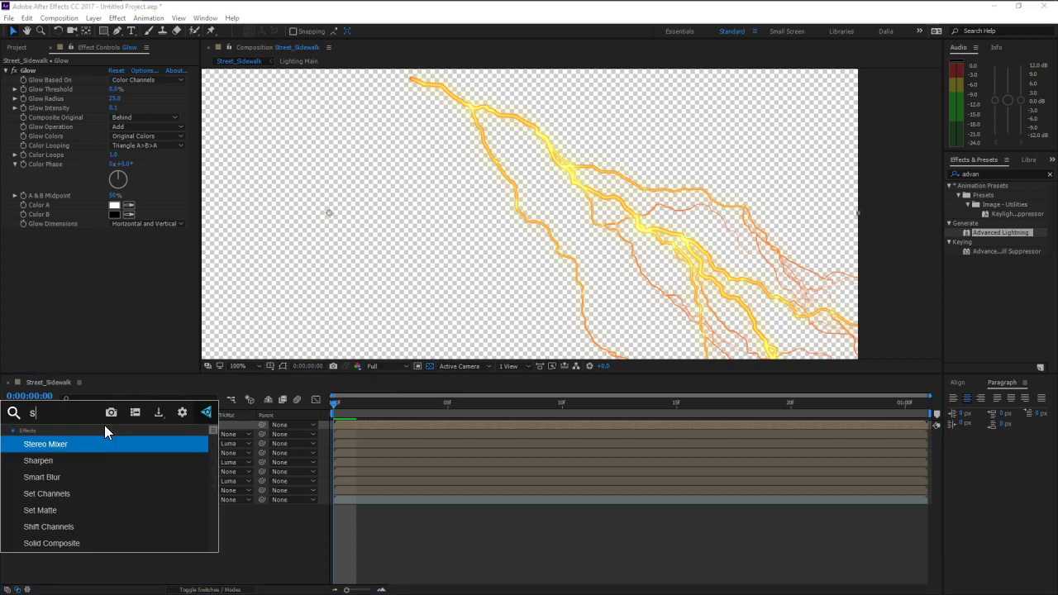
pyautogui.write('solid')
pyautogui.click(104, 440)
pyautogui.moveTo(61, 237)
pyautogui.mouseDown()
pyautogui.moveTo(72, 205)
pyautogui.moveTo(53, 71)
pyautogui.mouseUp()
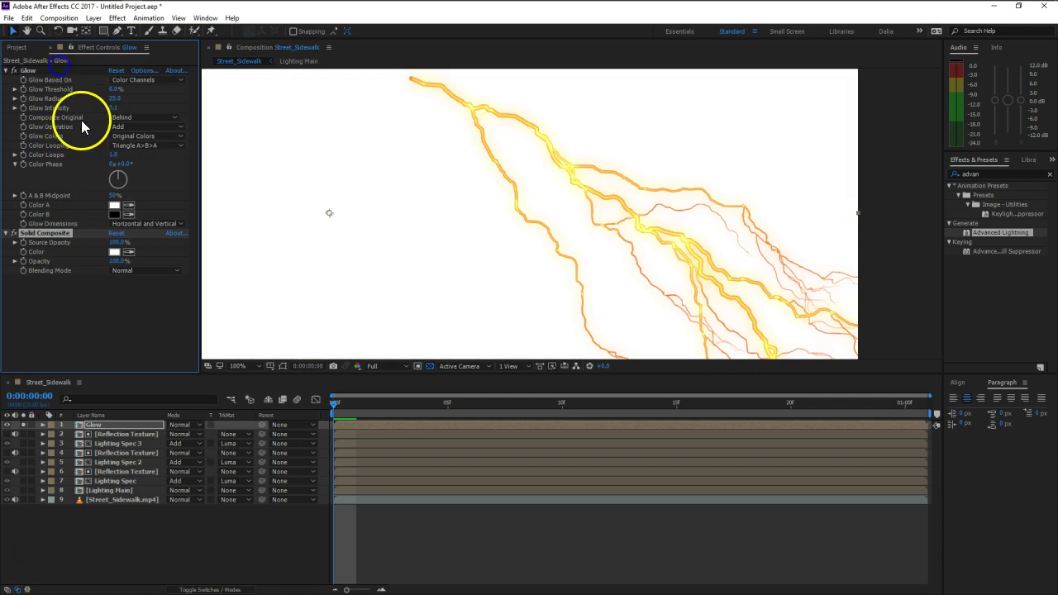
pyautogui.moveTo(38, 236); pyautogui.dragTo(43, 77)
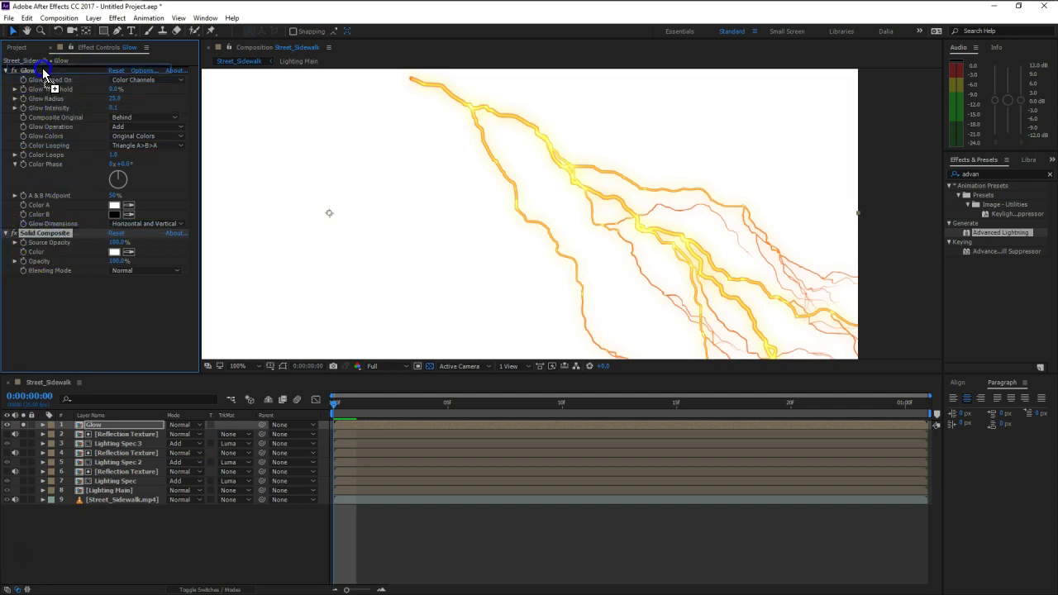
# Unsolo the layer and set Solid Composite's colour to black
pyautogui.click(18, 425)
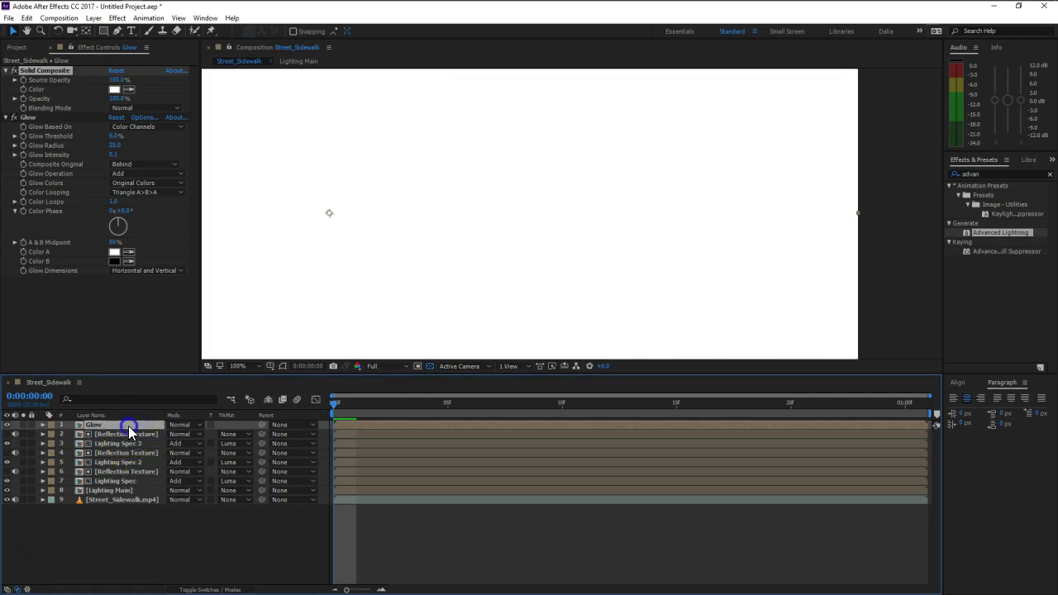
pyautogui.click(115, 89)
pyautogui.moveTo(163, 225); pyautogui.dragTo(38, 354)
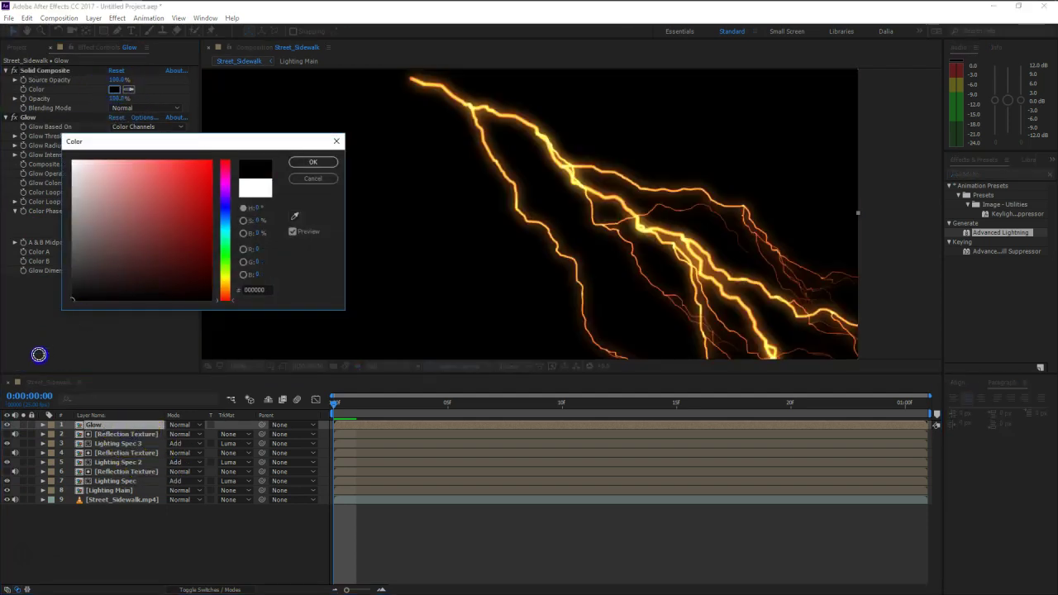
pyautogui.click(313, 162)
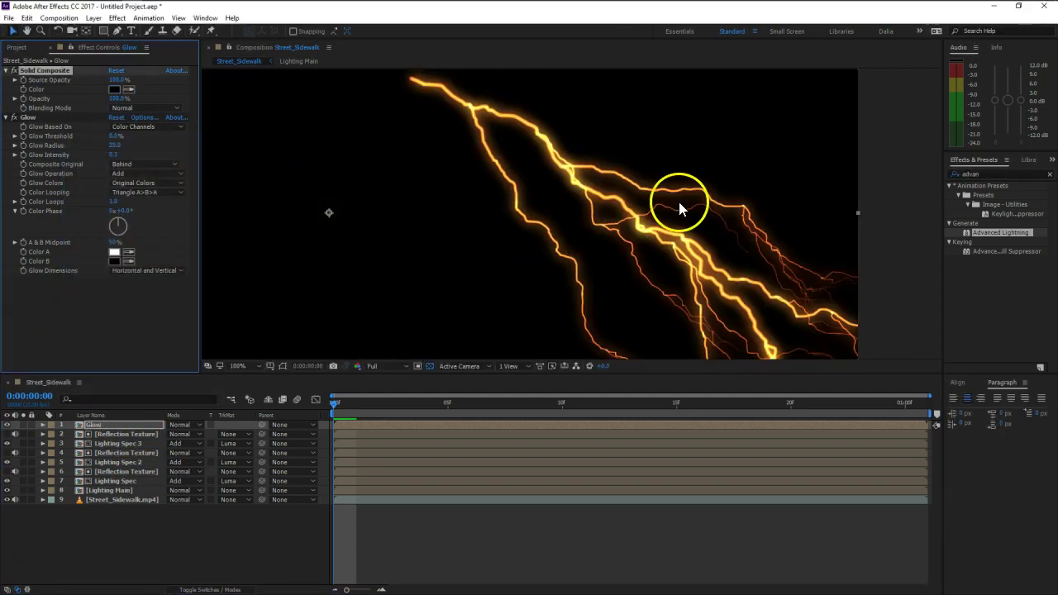
pyautogui.click(14, 71)
pyautogui.click(13, 71)
pyautogui.click(187, 423)
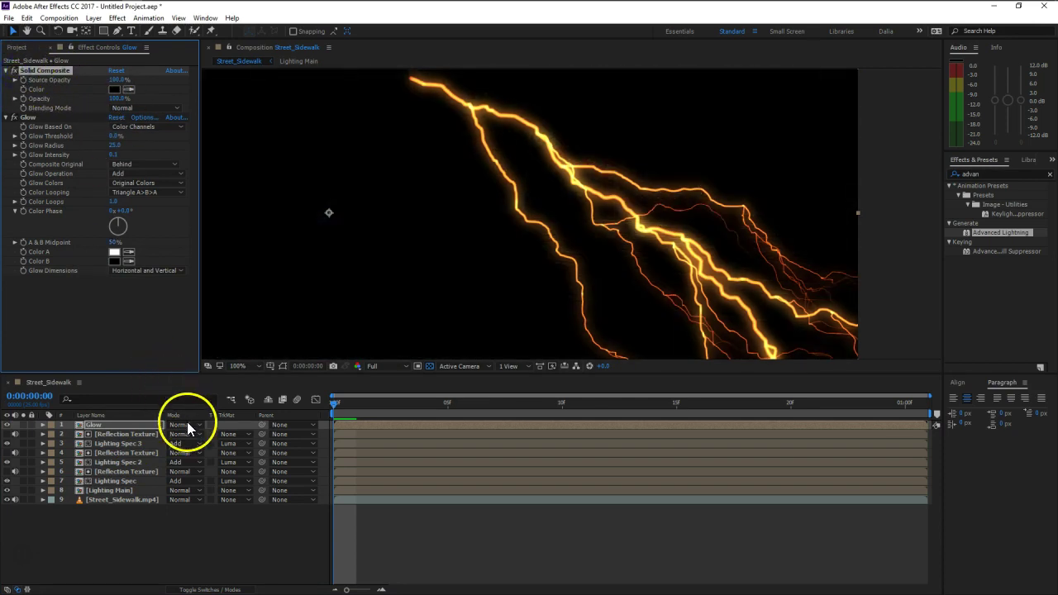
# Set the Glow layer's blending mode to Add
pyautogui.click(197, 425)
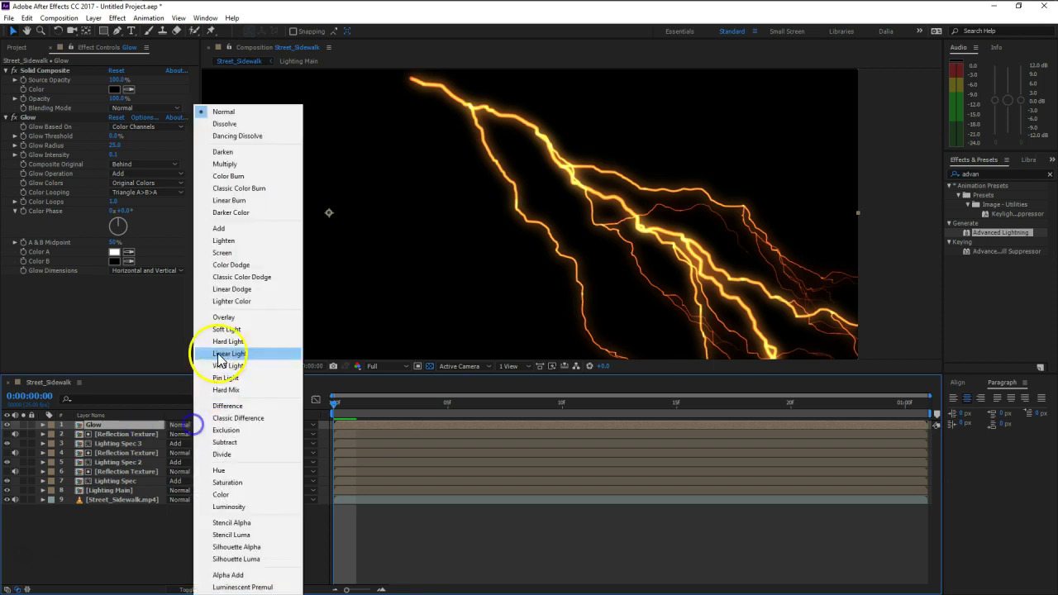
pyautogui.click(231, 231)
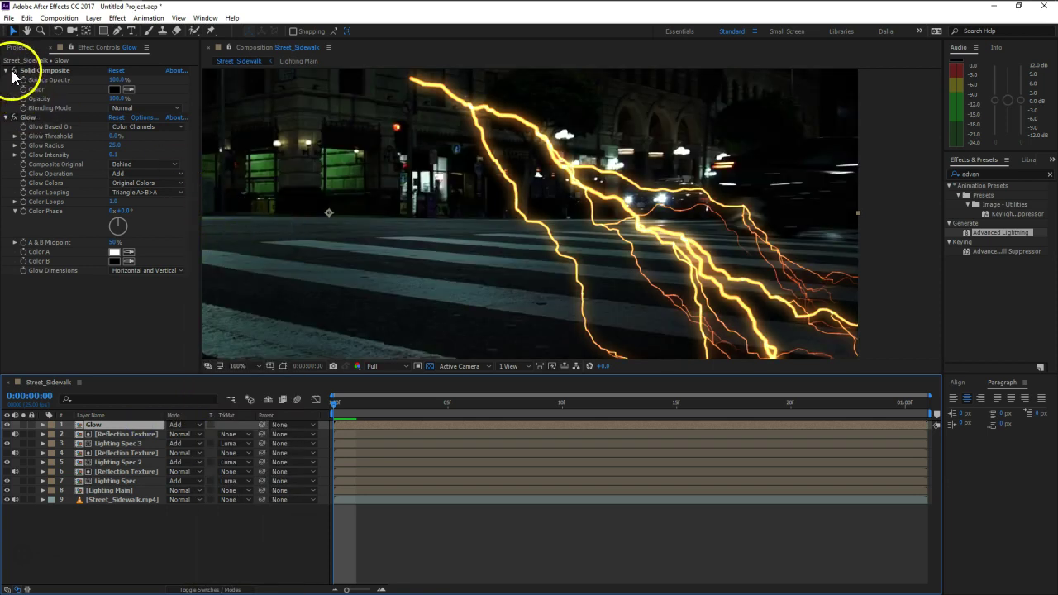
pyautogui.click(15, 72)
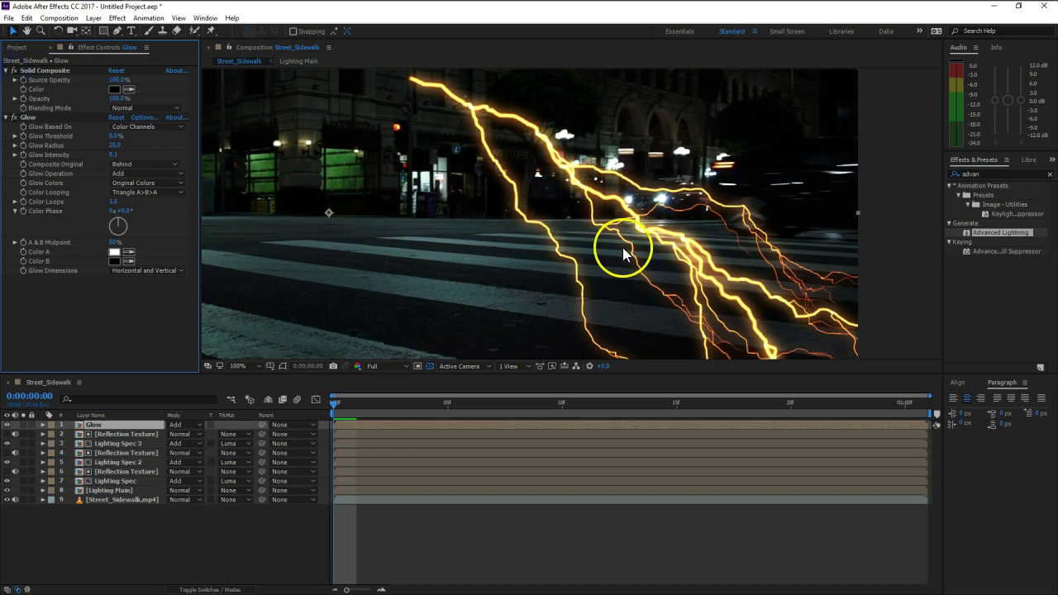
pyautogui.scroll(-1, 637, 252)
pyautogui.scroll(-1, 608, 232)
pyautogui.scroll(1, 606, 226)
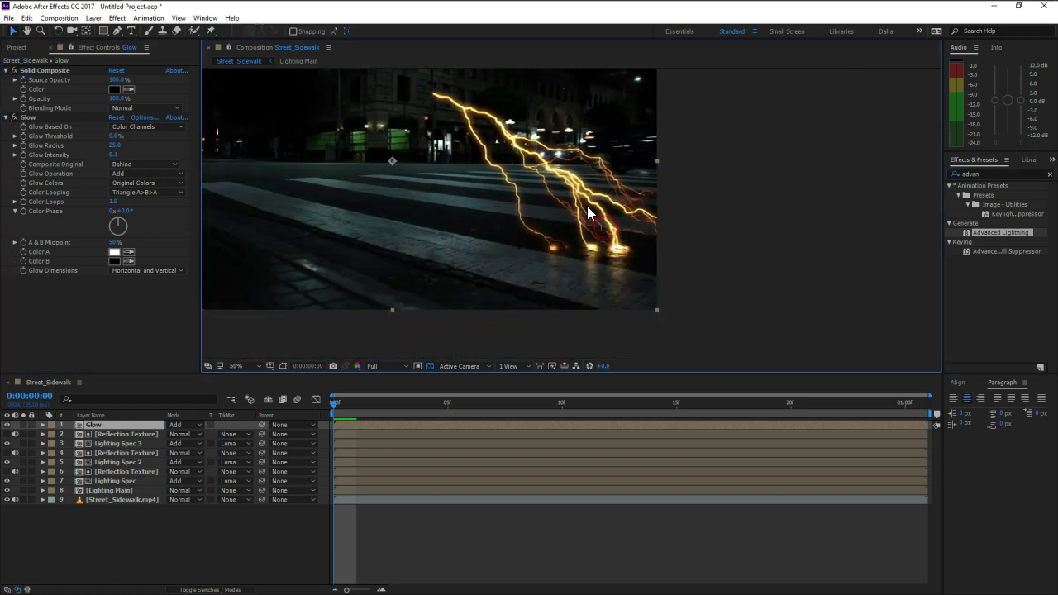
pyautogui.scroll(1, 595, 215)
# Duplicate the Glow effect as Glow 2 and widen its radius
pyautogui.moveTo(587, 185); pyautogui.dragTo(664, 260)
pyautogui.press('v')
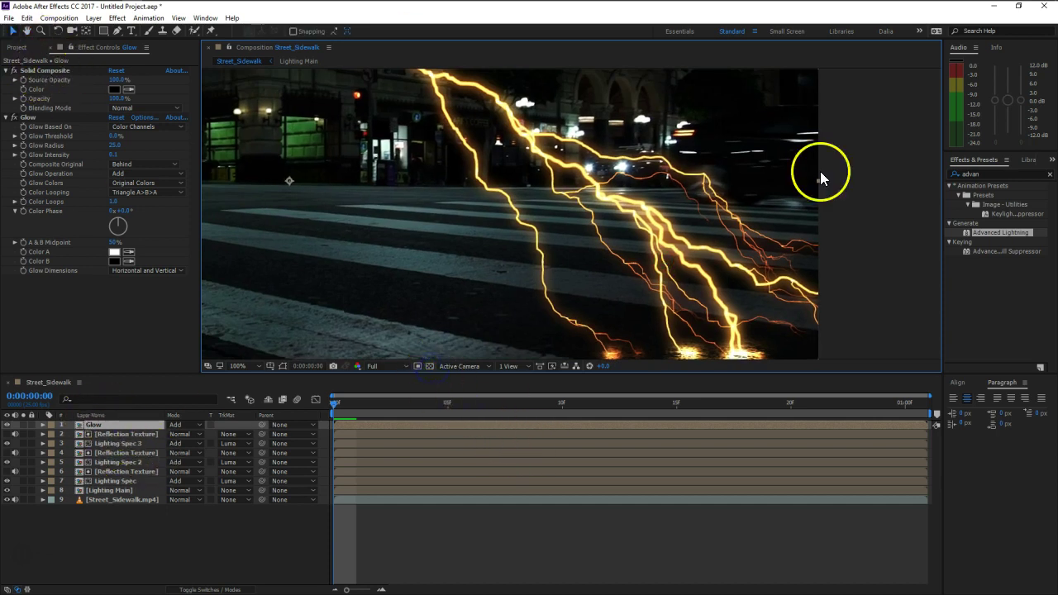
pyautogui.click(30, 117)
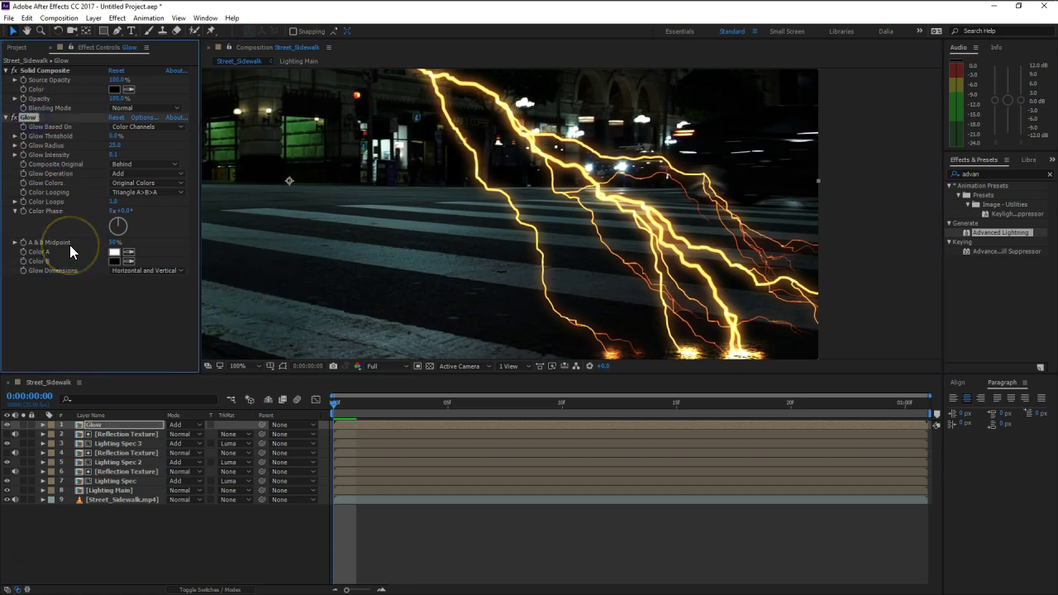
pyautogui.hotkey('ctrl', 'd')
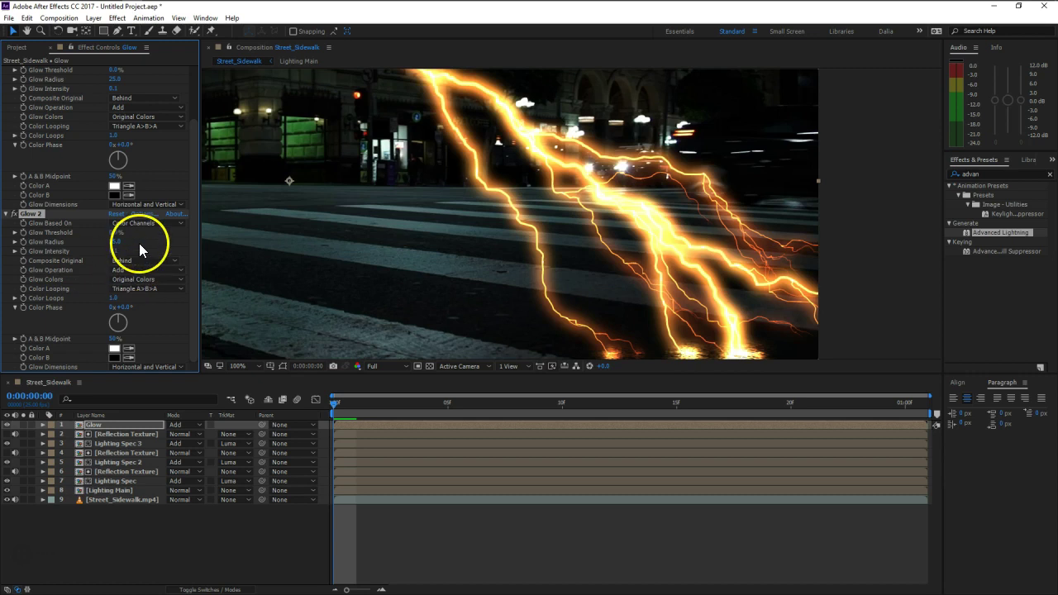
pyautogui.moveTo(115, 241); pyautogui.dragTo(189, 241)
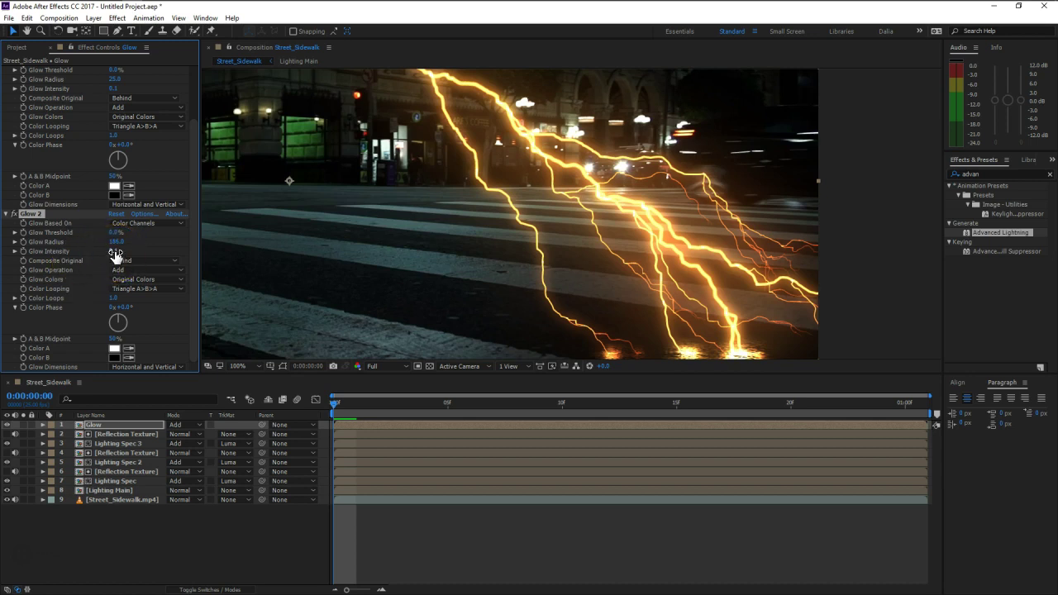
# Move Solid Composite to the top of the effect stack
pyautogui.scroll(3, 7, 124)
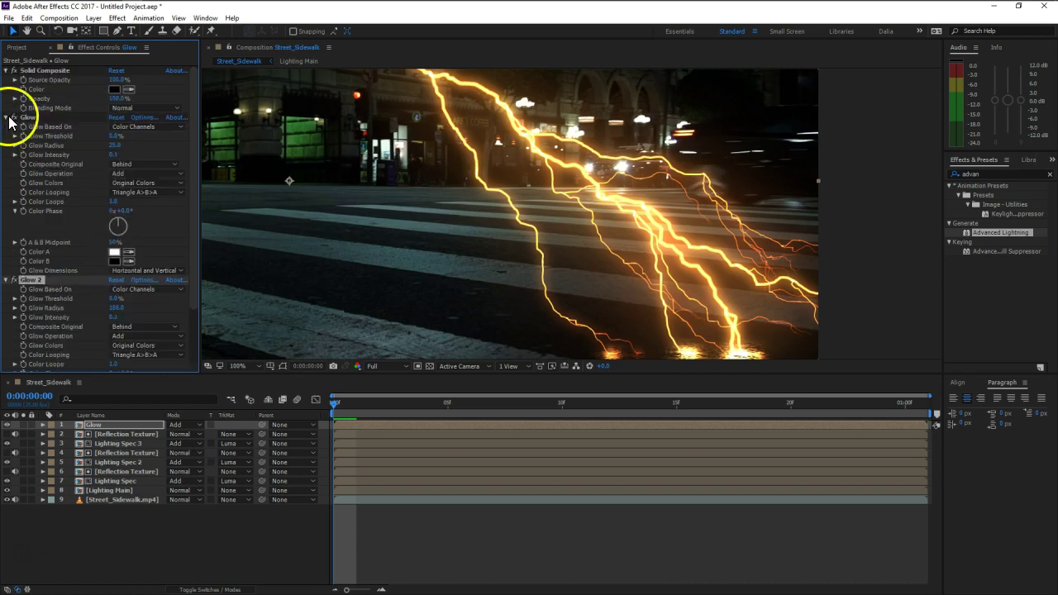
pyautogui.click(5, 117)
pyautogui.click(6, 128)
pyautogui.moveTo(41, 70); pyautogui.dragTo(53, 148)
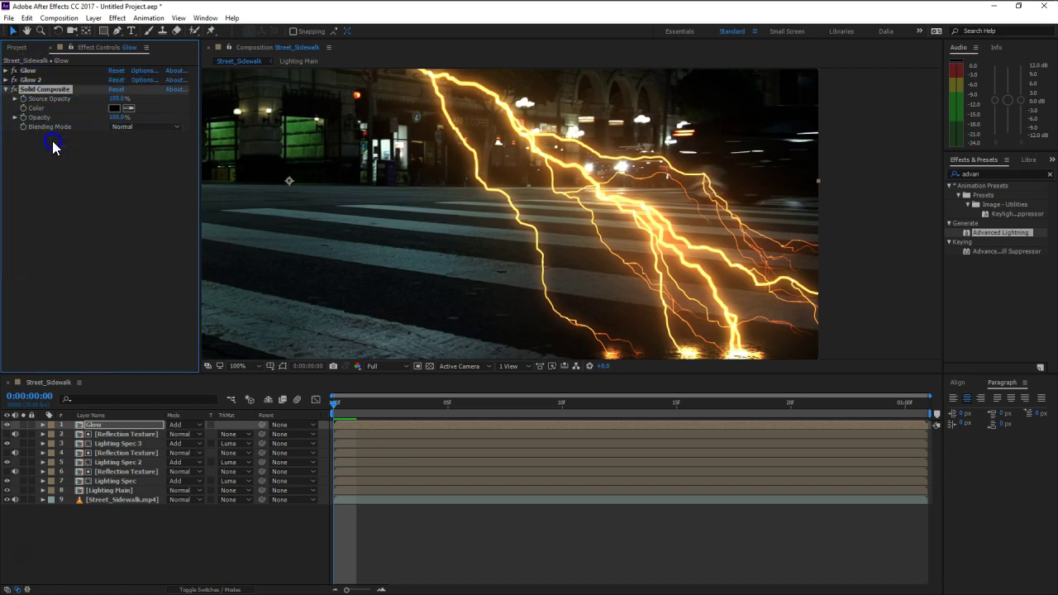
pyautogui.moveTo(44, 109)
pyautogui.mouseDown()
pyautogui.moveTo(39, 68)
pyautogui.moveTo(59, 149)
pyautogui.mouseUp()
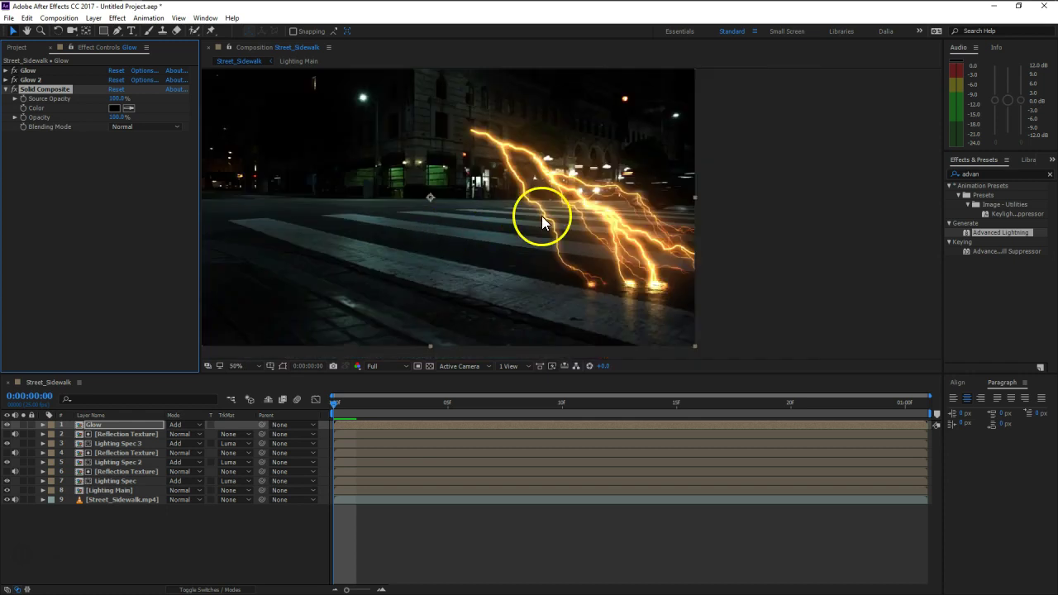
pyautogui.click(137, 425)
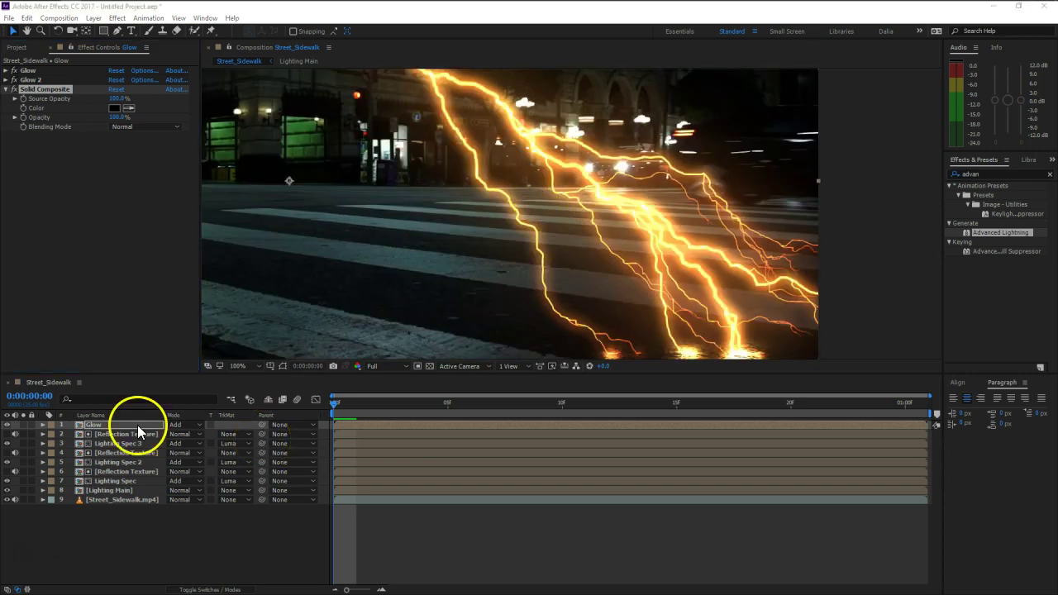
pyautogui.moveTo(48, 89)
pyautogui.mouseDown()
pyautogui.moveTo(33, 94)
pyautogui.moveTo(39, 67)
pyautogui.mouseUp()
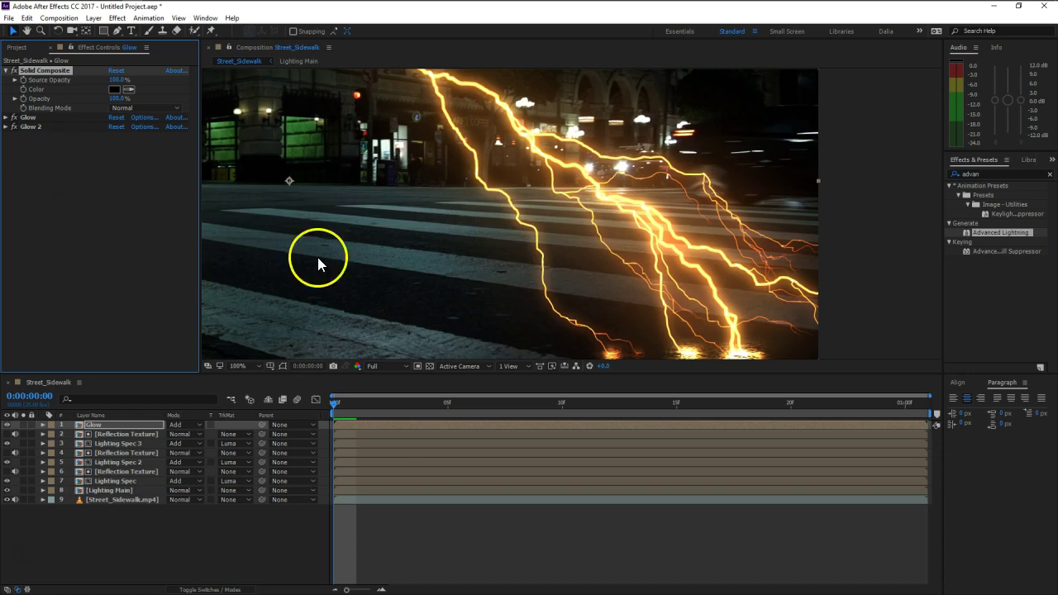
pyautogui.click(6, 70)
# Duplicate Glow 2 to create Glow 3
pyautogui.click(22, 93)
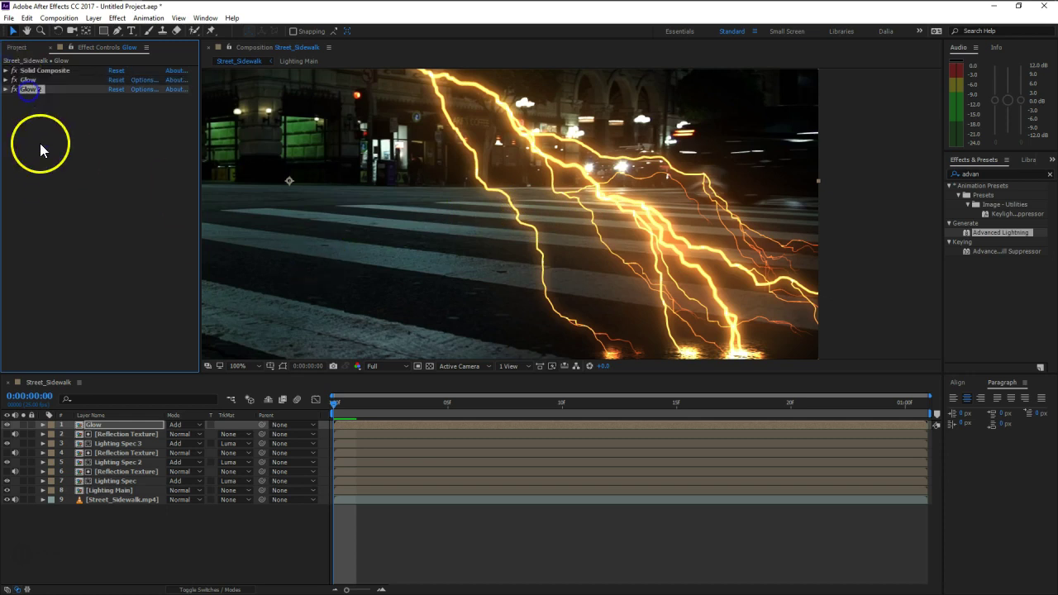
pyautogui.hotkey('ctrl', 'd')
pyautogui.click(44, 166)
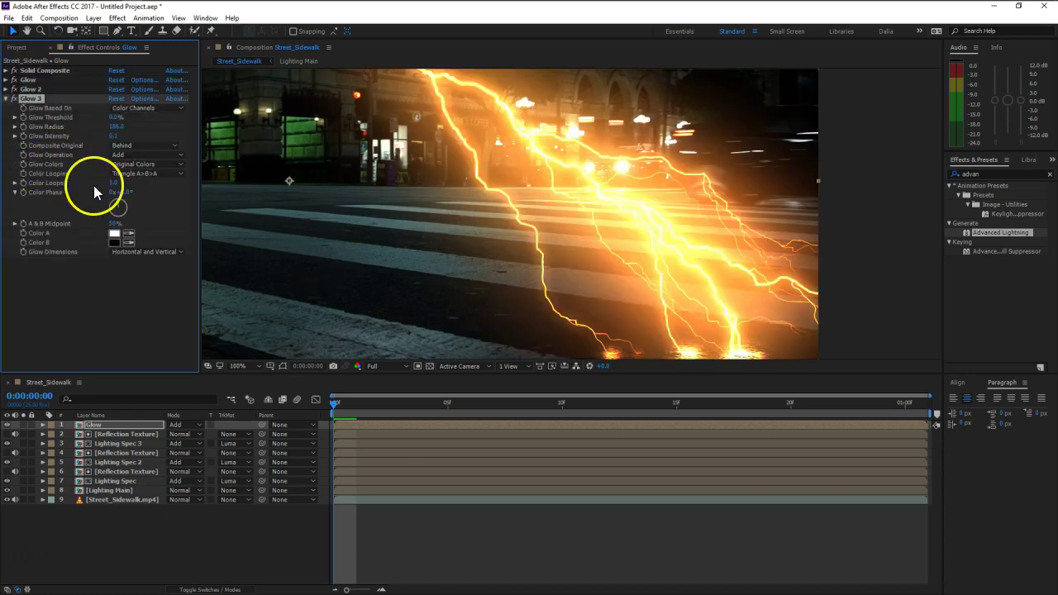